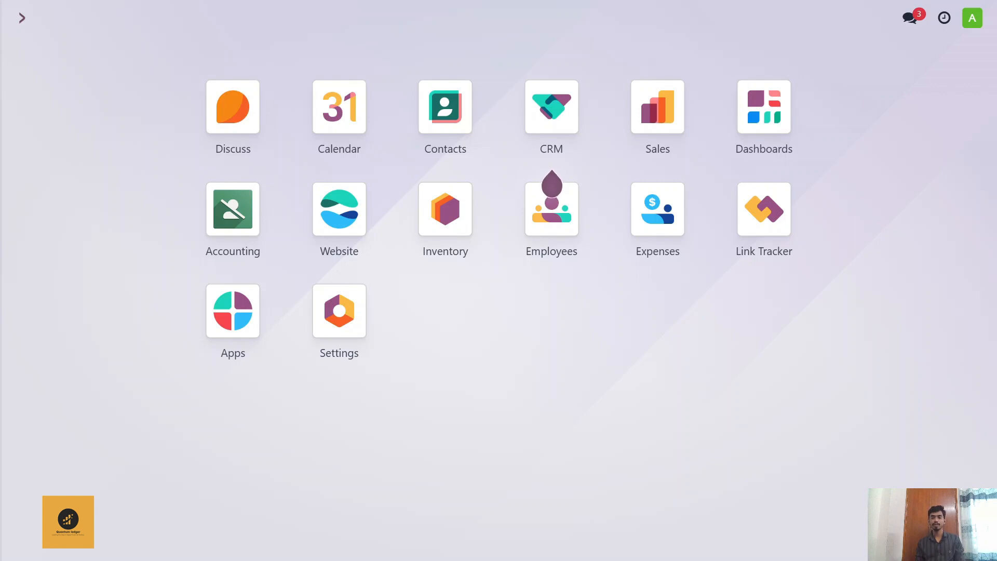
# Step: Open the Balance Sheet report in Accounting and examine its assets, liabilities and equity sections
pyautogui.click(237, 197)
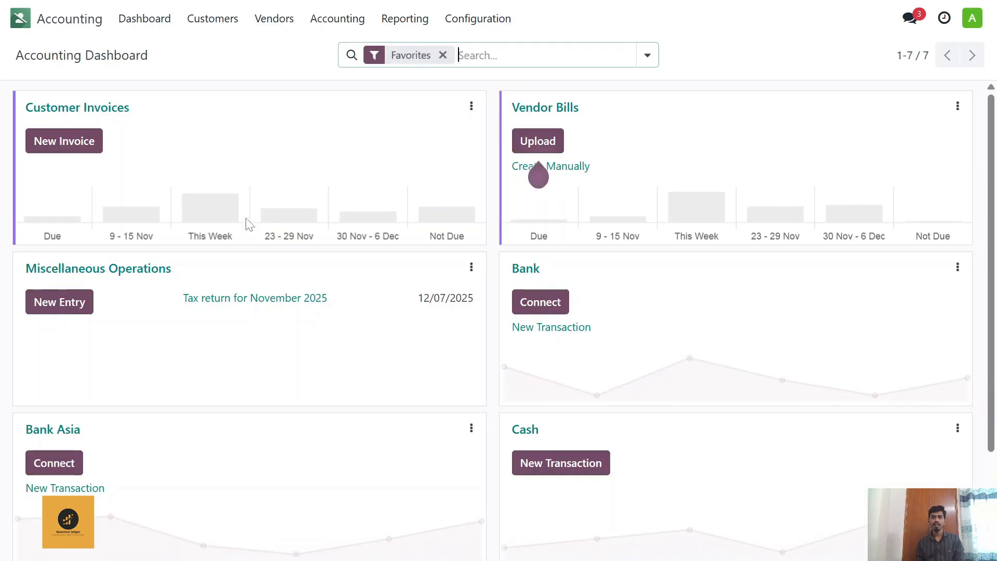
pyautogui.moveTo(247, 223)
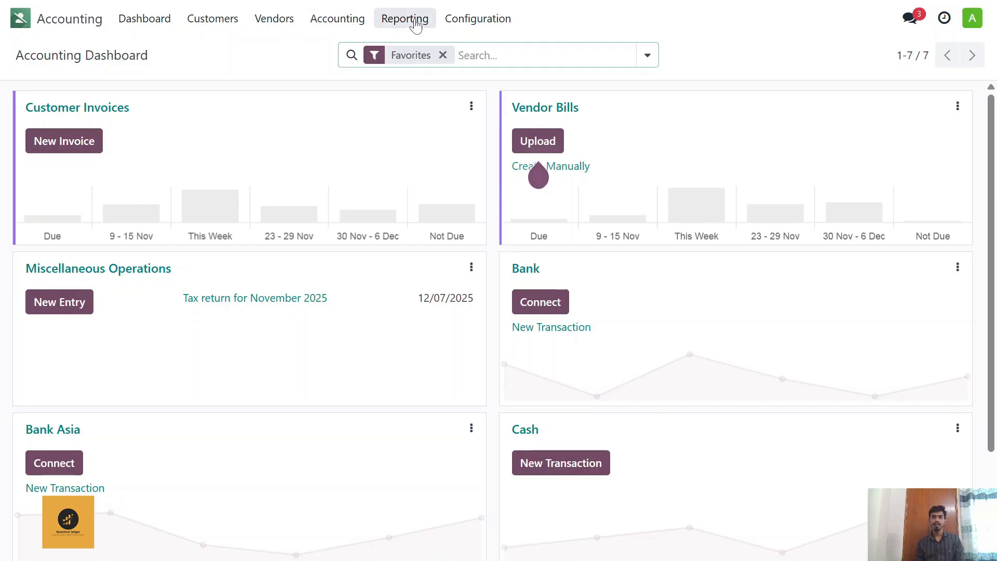
pyautogui.click(398, 23)
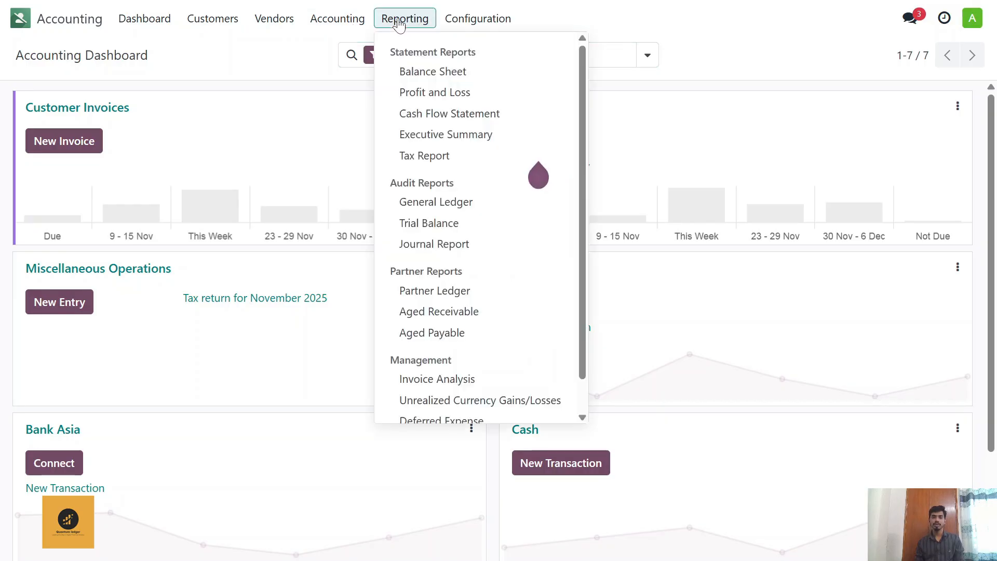
pyautogui.click(433, 73)
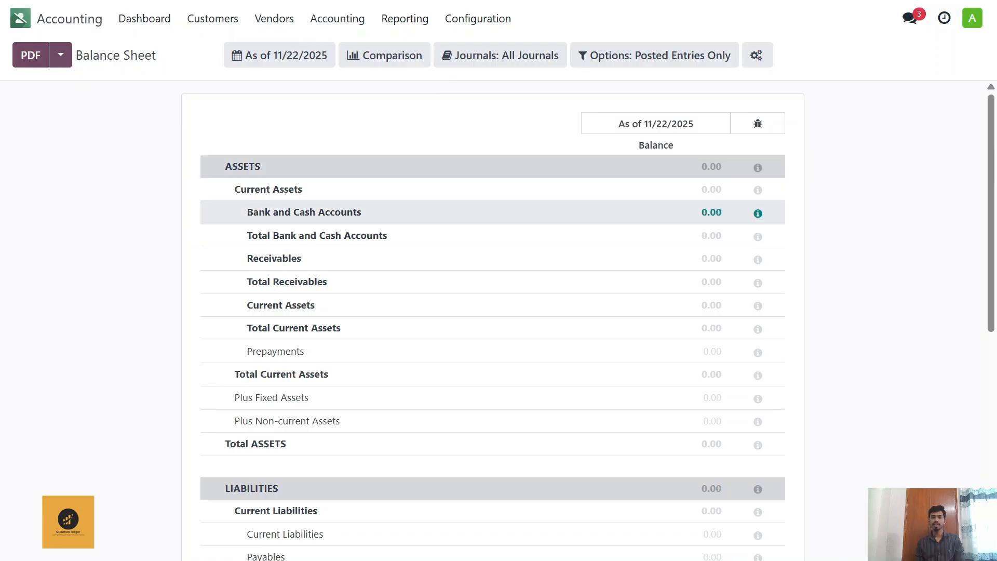
pyautogui.scroll(-8, 396, 213)
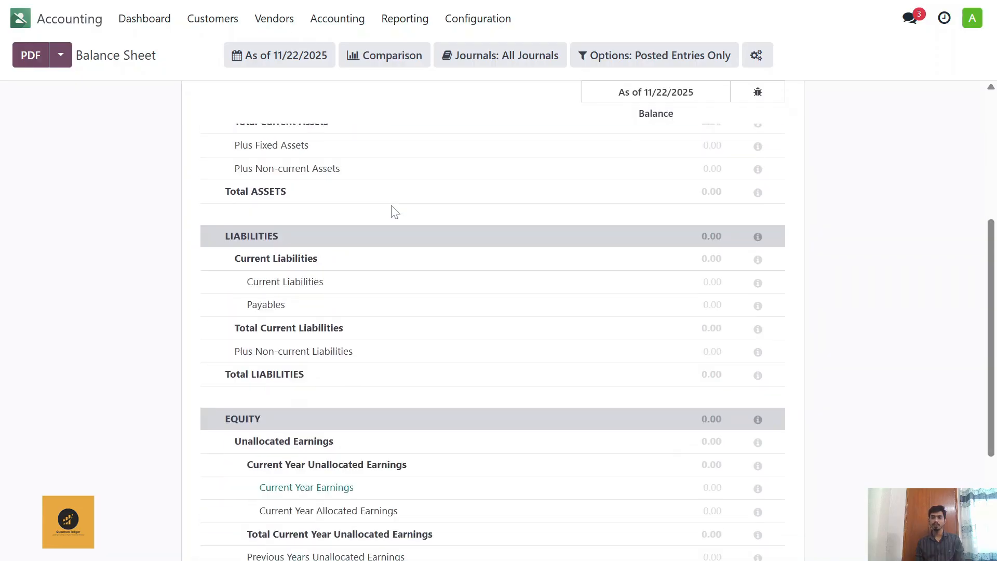
pyautogui.scroll(8, 393, 213)
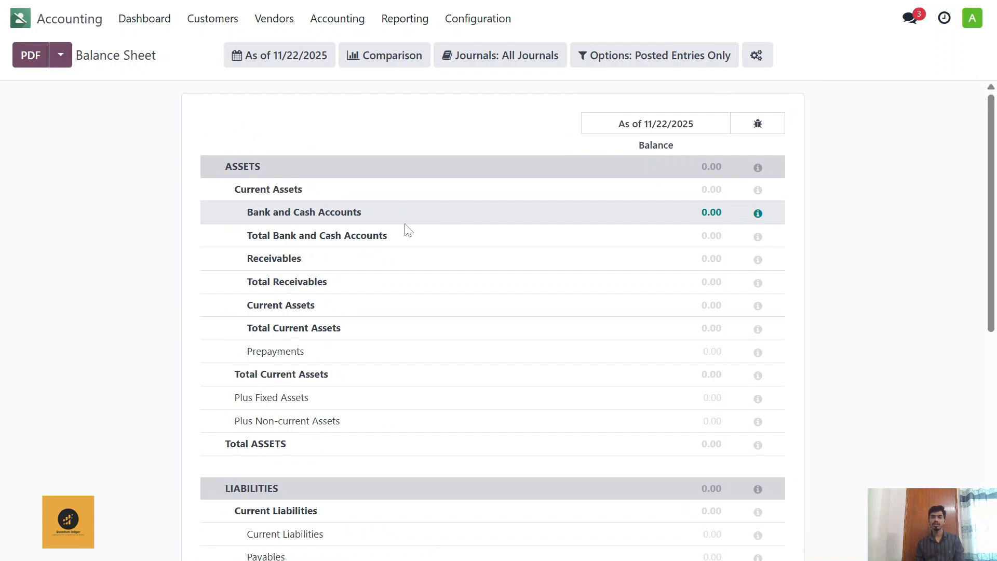
pyautogui.scroll(-5, 401, 227)
pyautogui.scroll(-2, 398, 229)
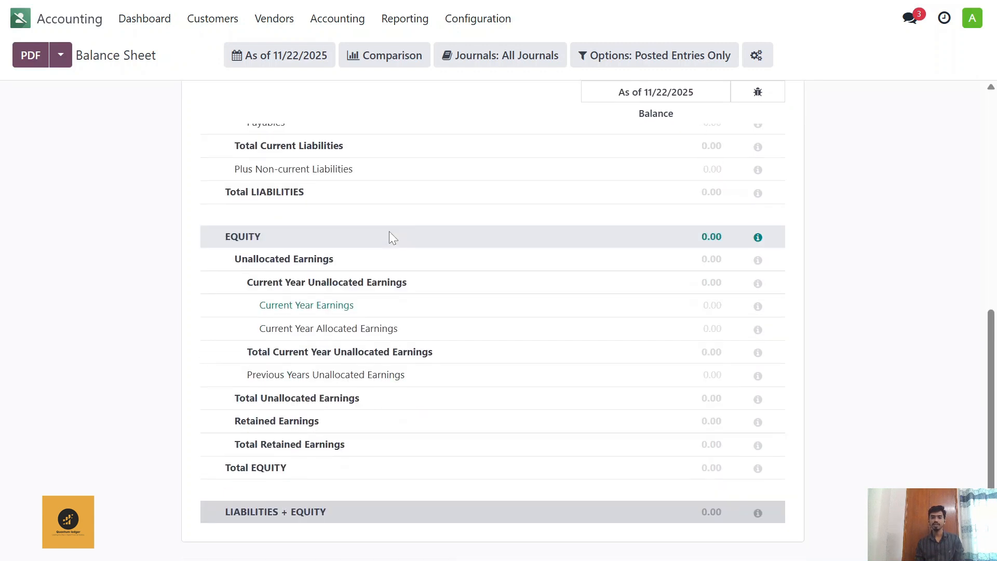
pyautogui.scroll(5, 389, 231)
pyautogui.scroll(3, 389, 232)
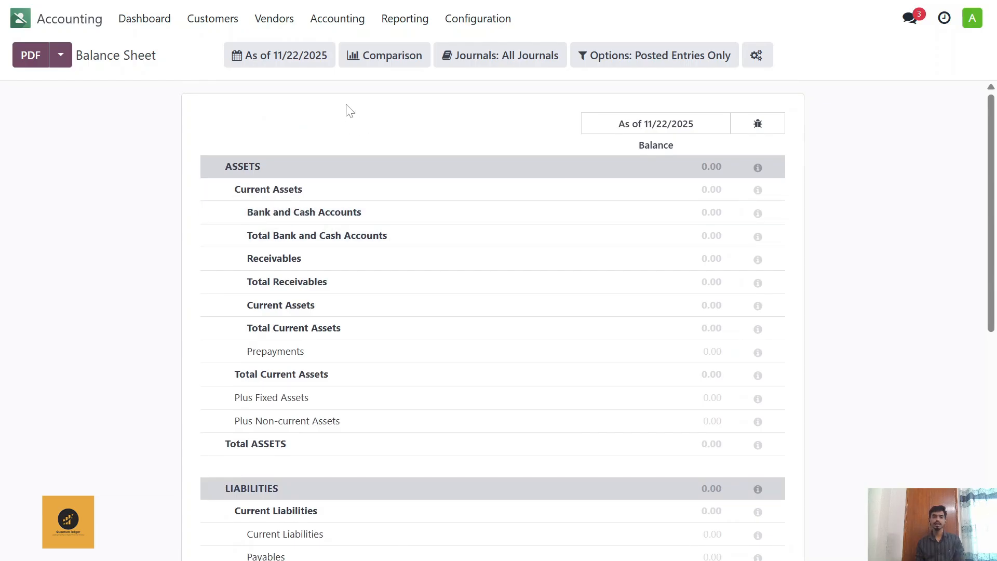
# Step: Create a new journal entry and add a line debiting account 100109 Bank Asia with 50,000
pyautogui.click(338, 21)
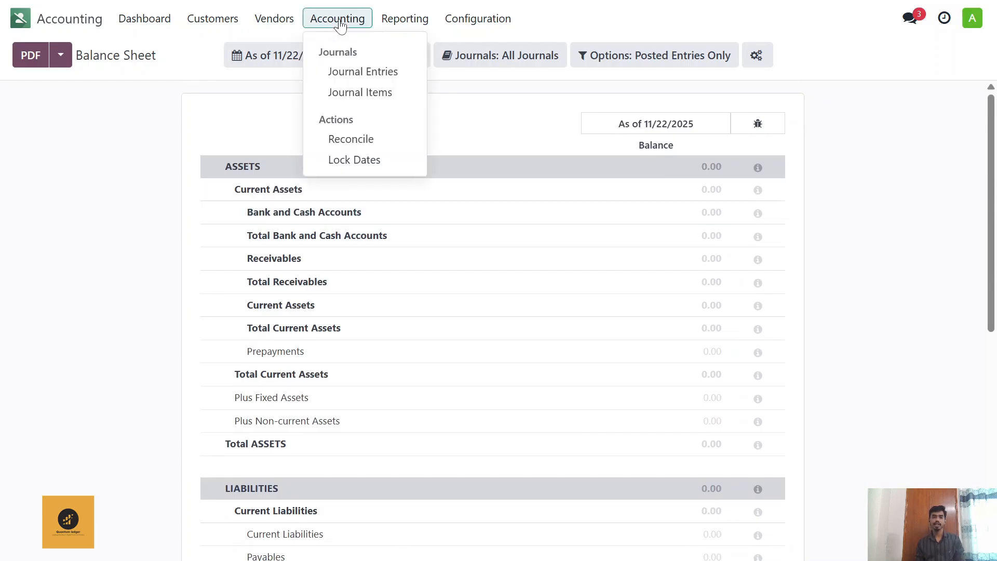
pyautogui.click(356, 78)
pyautogui.click(32, 55)
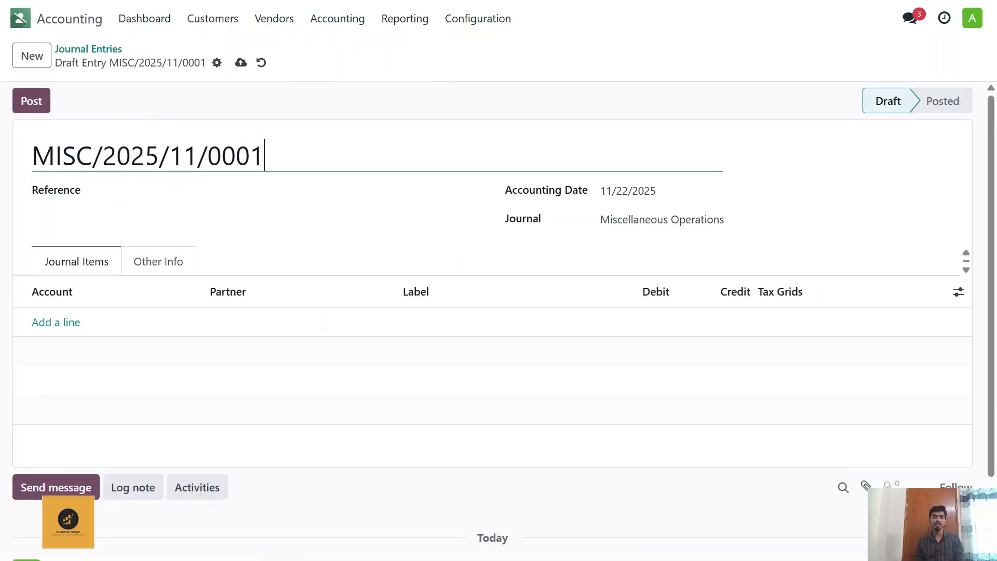
pyautogui.click(78, 323)
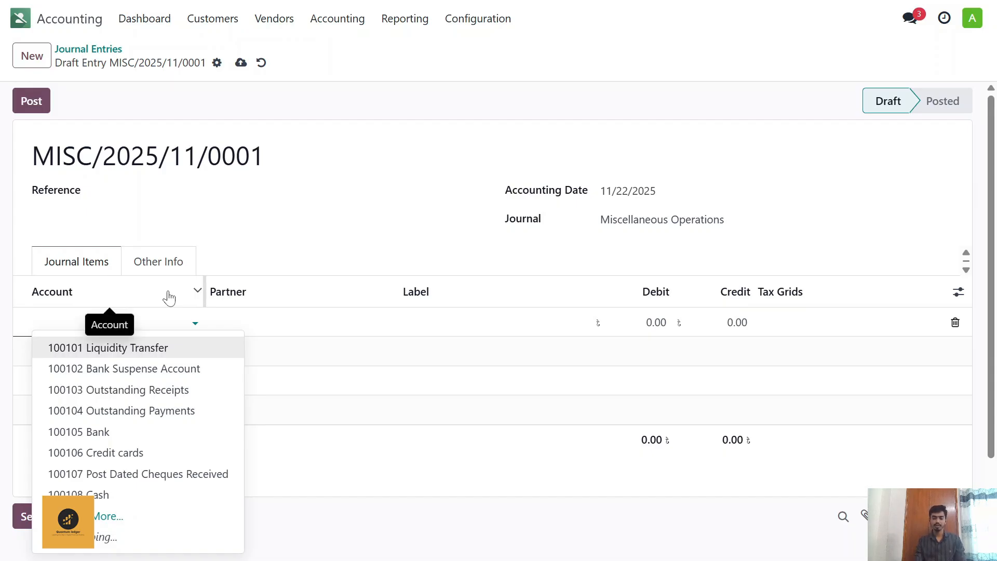
pyautogui.write('Bank')
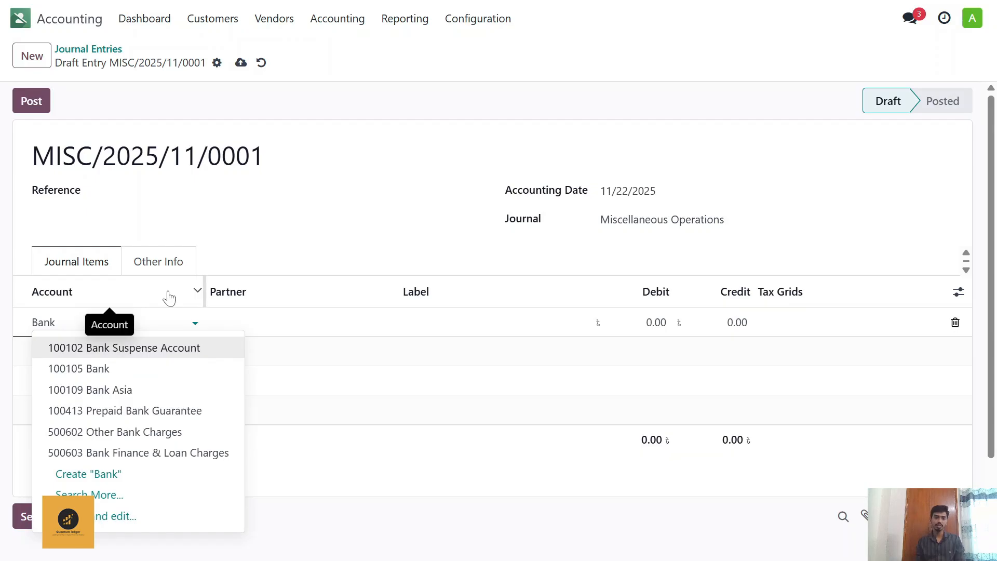
pyautogui.click(153, 389)
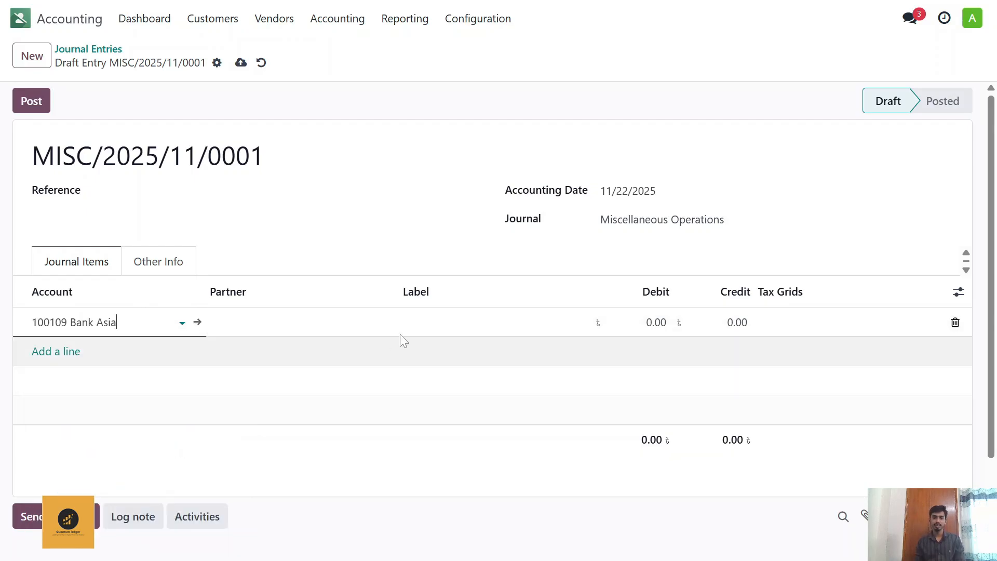
pyautogui.click(656, 323)
pyautogui.write('5000')
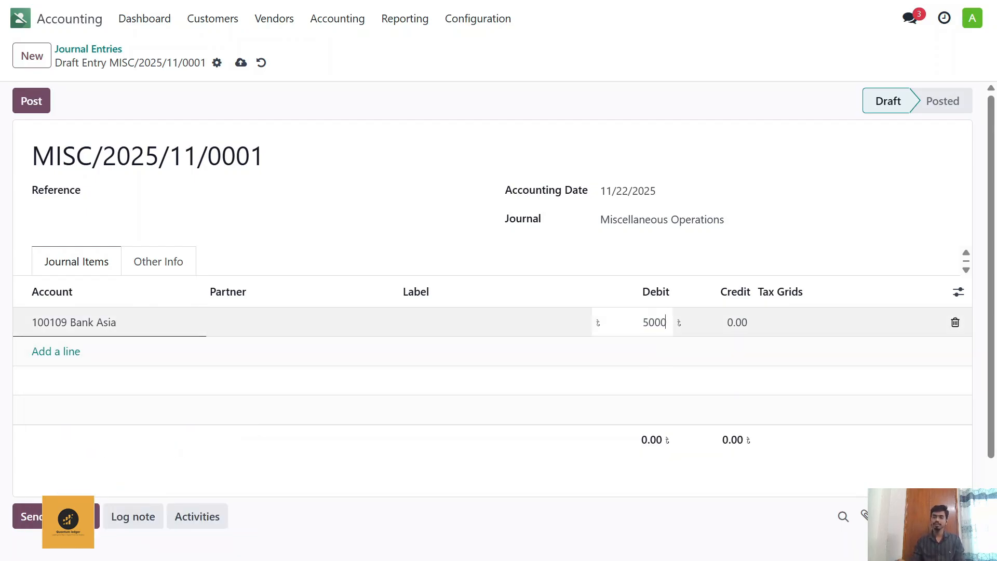
pyautogui.click(584, 363)
pyautogui.write('0000')
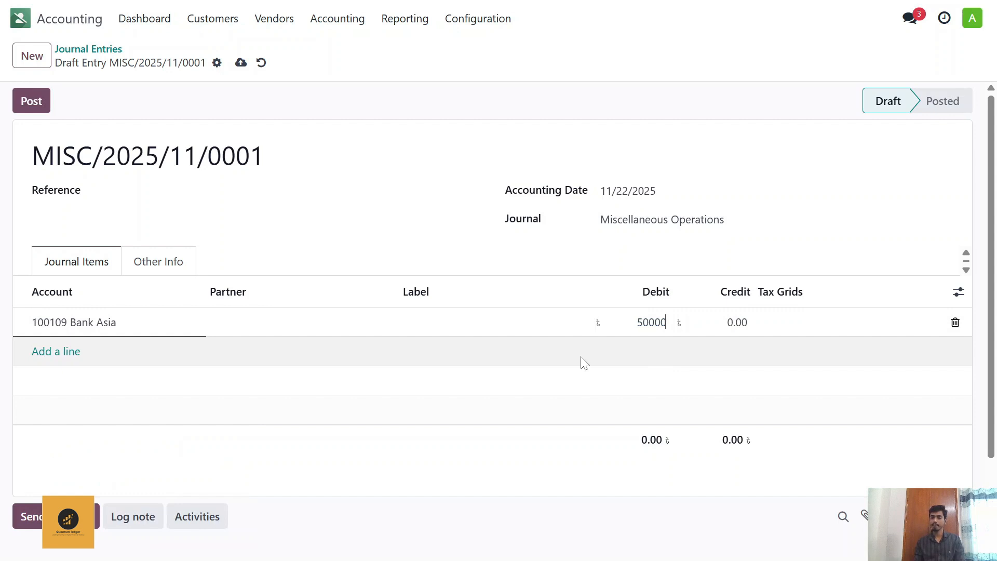
# Step: Add a second journal item crediting account 300101 Capital with the balancing 50,000
pyautogui.click(75, 358)
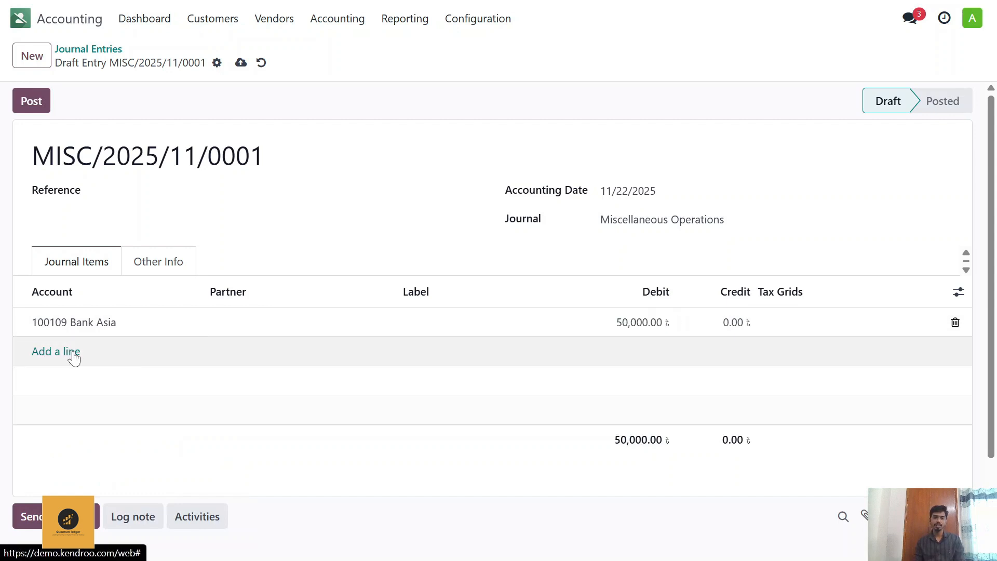
pyautogui.write('CA')
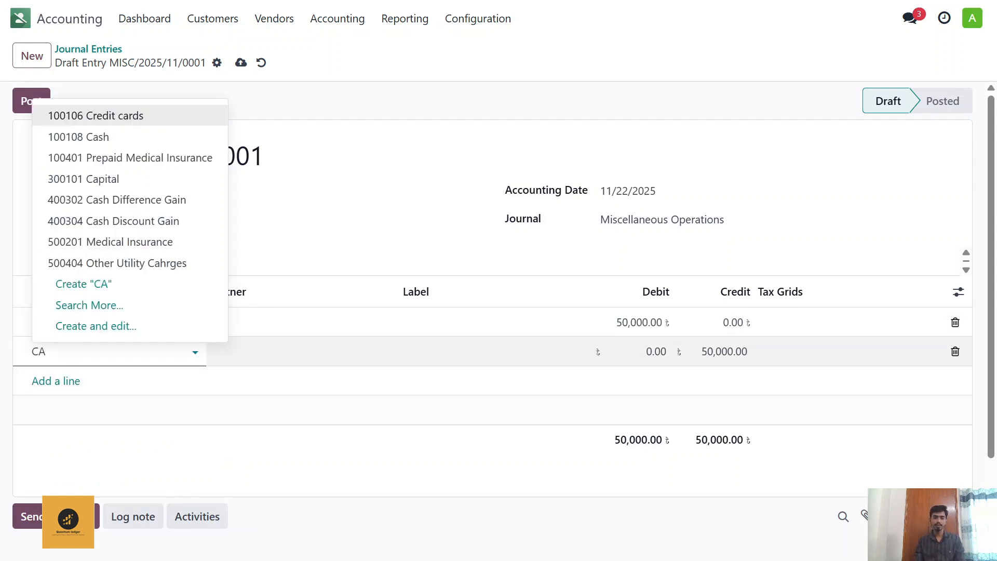
pyautogui.write('pita')
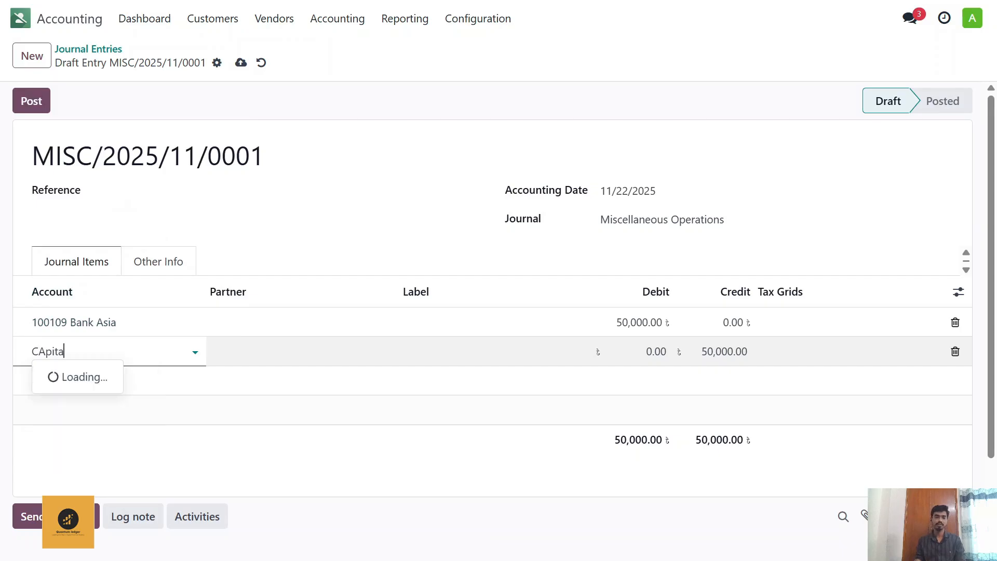
pyautogui.click(105, 377)
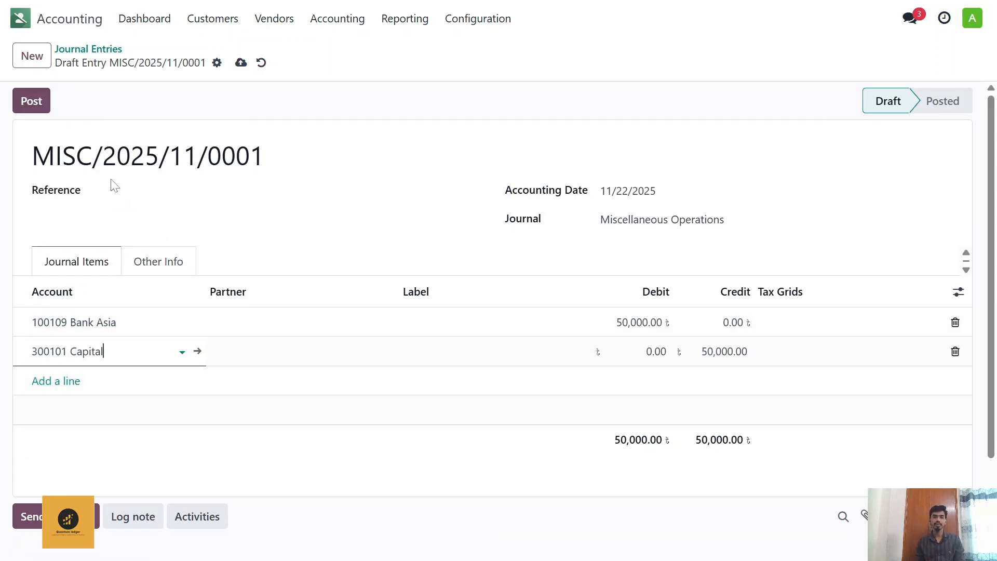
# Step: Label the Bank Asia line "Capital Introduce" and post the journal entry
pyautogui.click(447, 324)
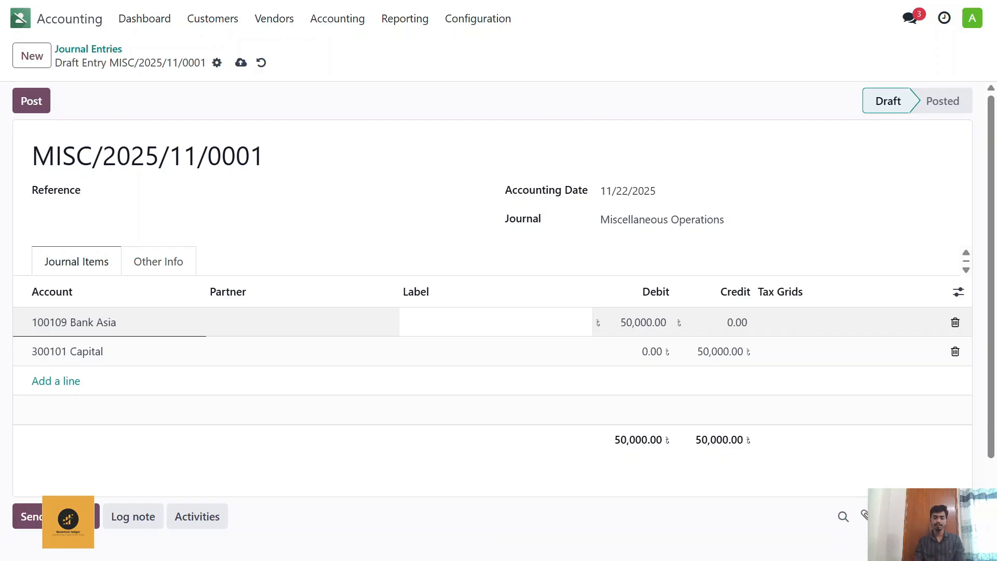
pyautogui.write('Capital Intrioduce')
pyautogui.click(28, 107)
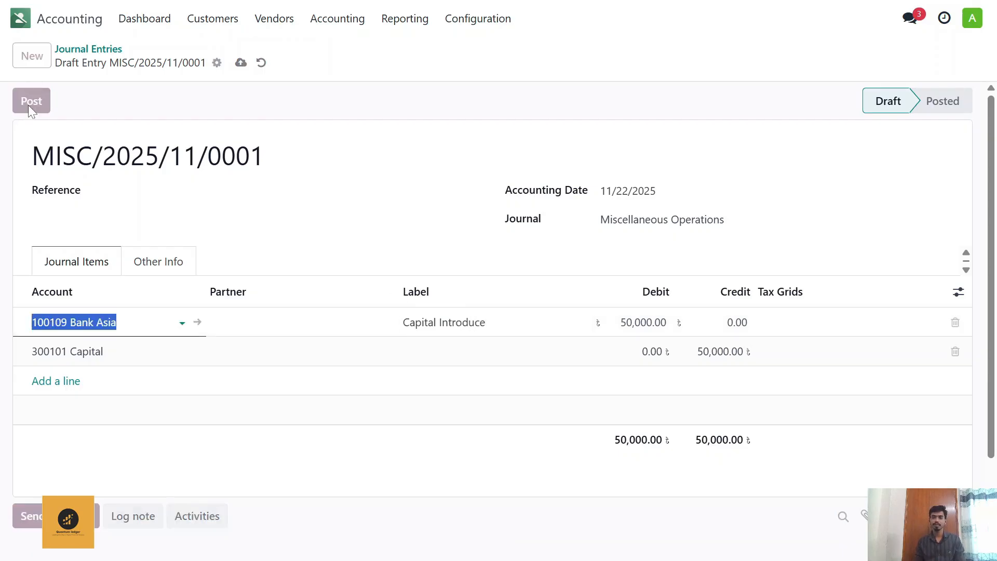
# Step: Reopen the Balance Sheet report and check the Bank Asia and Capital account balances
pyautogui.click(423, 23)
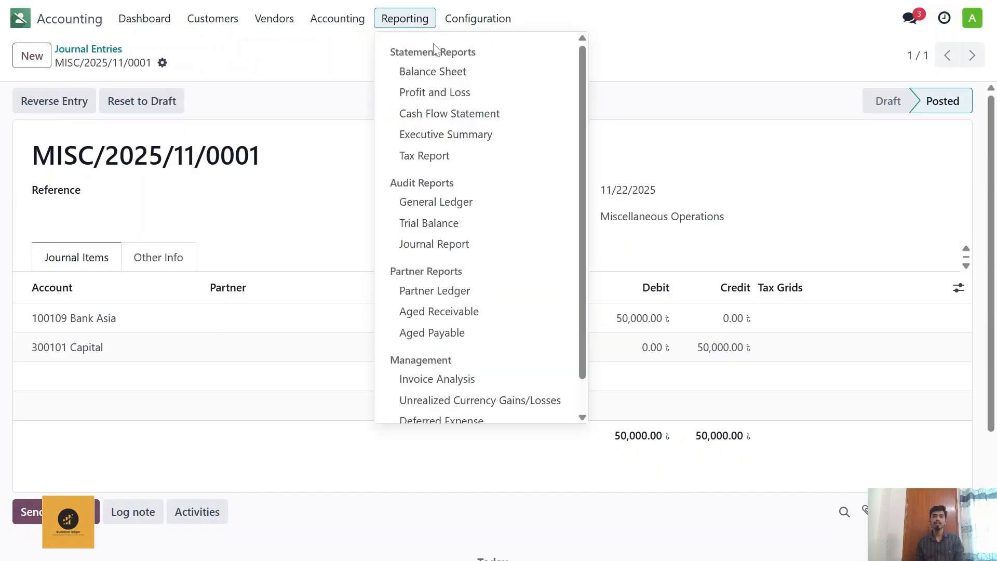
pyautogui.click(448, 71)
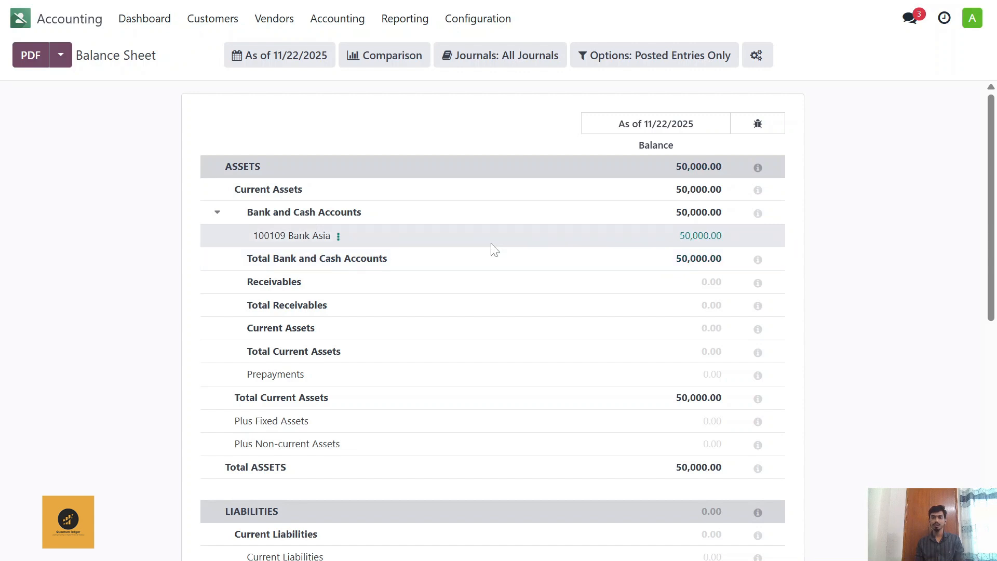
pyautogui.scroll(-2, 482, 275)
pyautogui.scroll(-7, 474, 270)
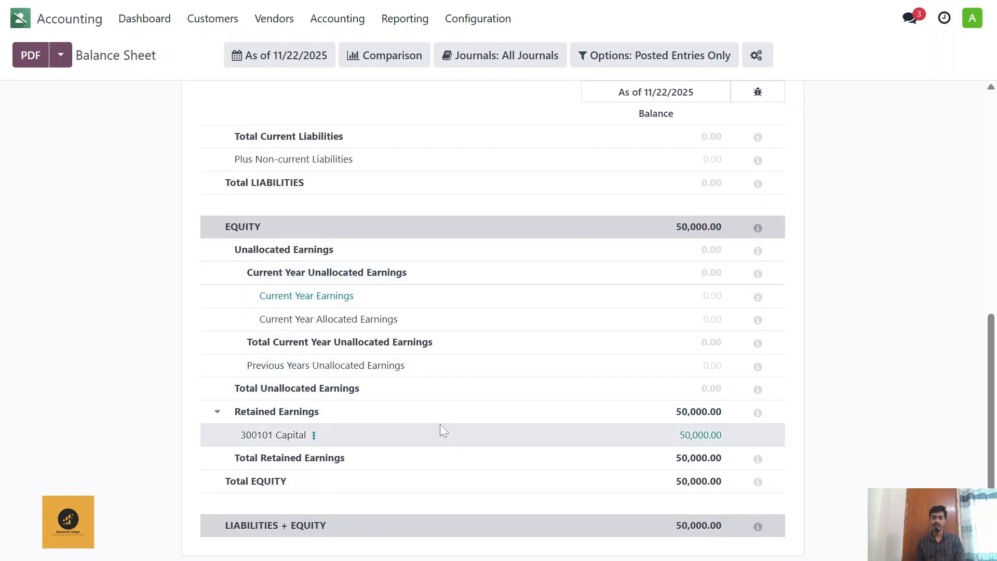
pyautogui.scroll(9, 430, 403)
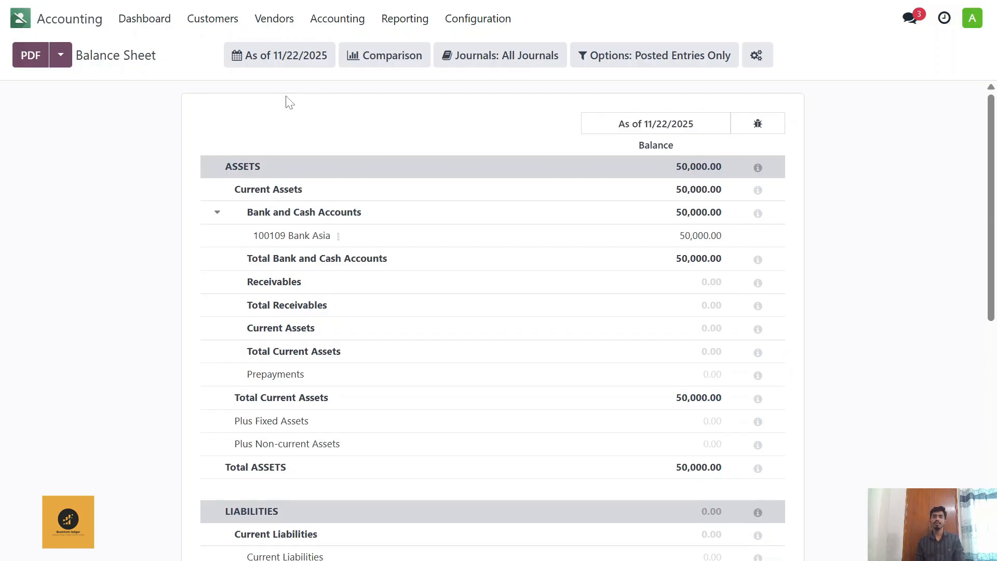
# Step: Create a new product in the vendor product list and name it "Iphone"
pyautogui.click(280, 27)
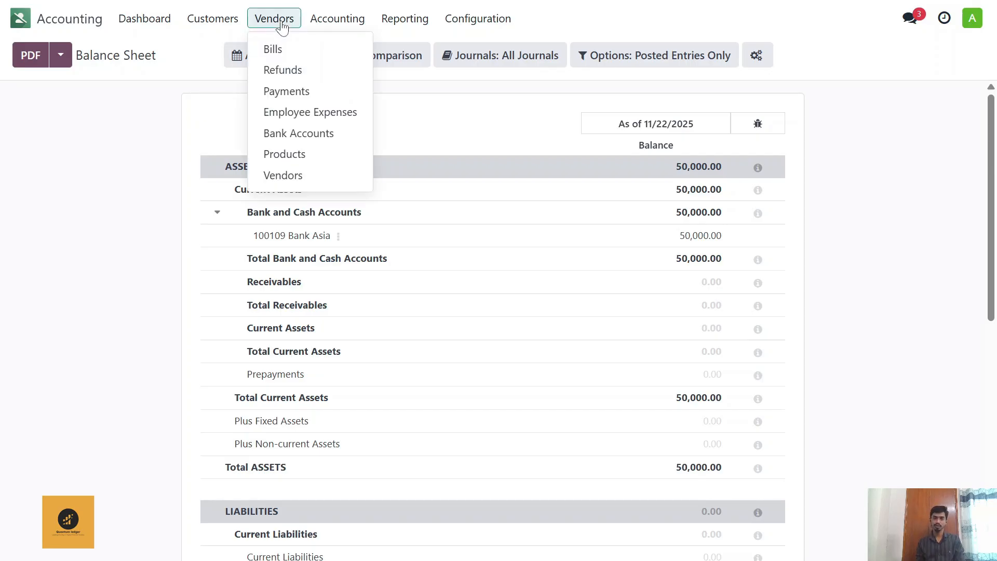
pyautogui.click(293, 162)
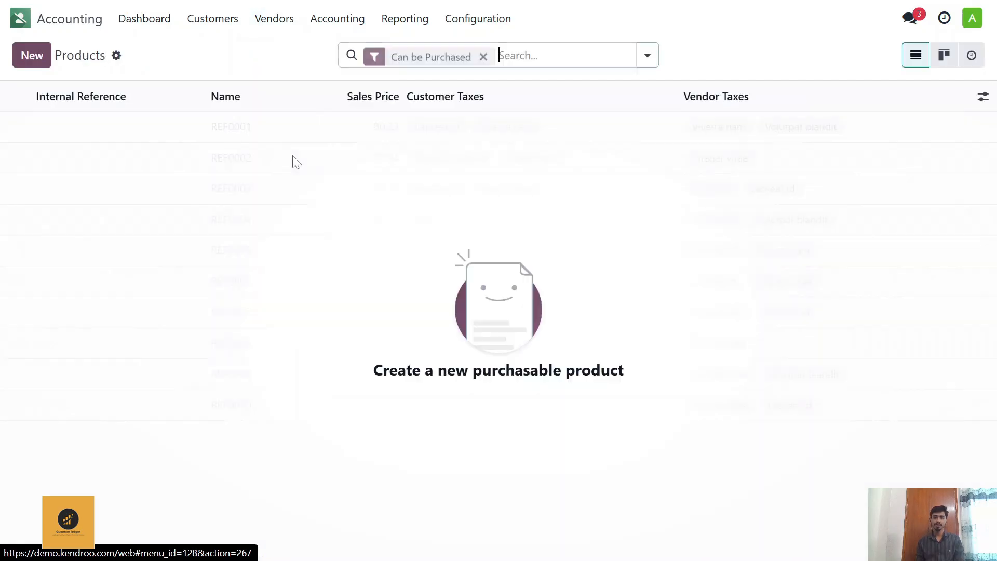
pyautogui.click(37, 57)
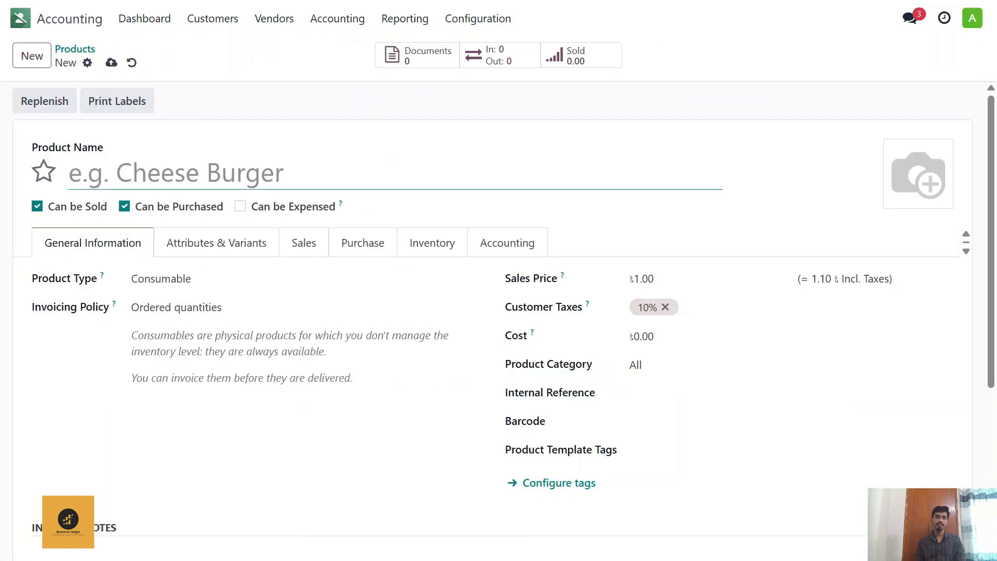
pyautogui.write('I')
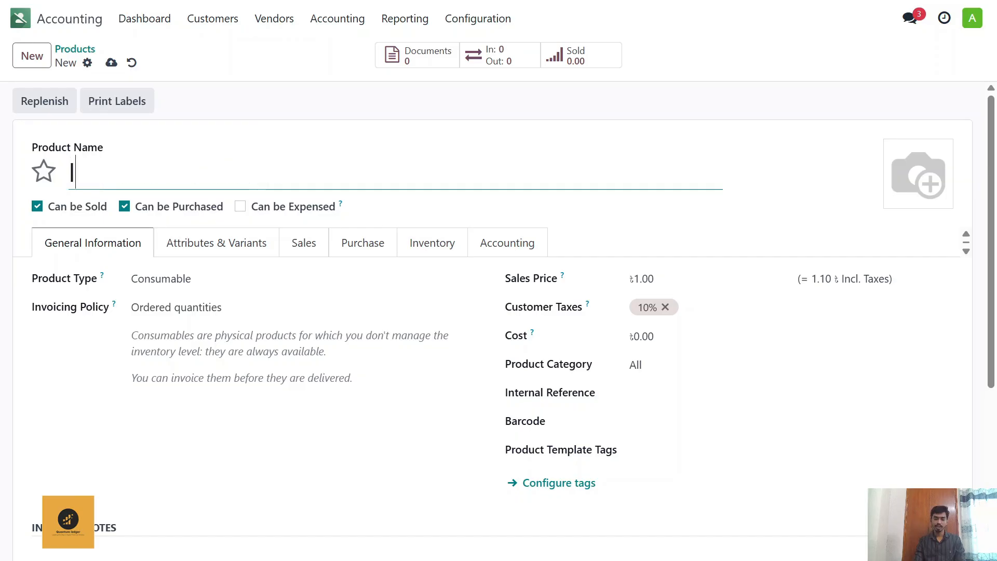
pyautogui.write('phone')
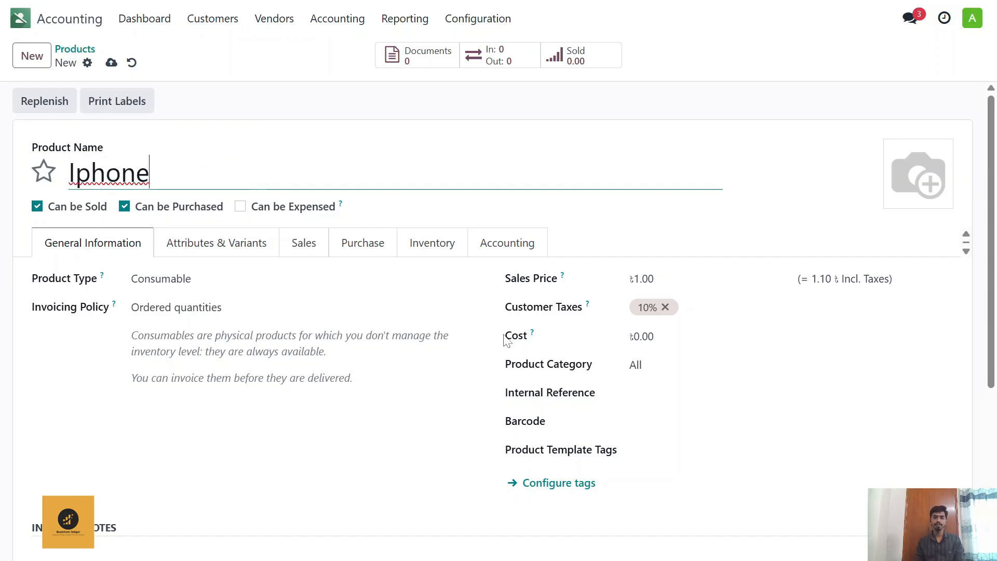
# Step: Set the Iphone's product type to Storable Product
pyautogui.click(346, 281)
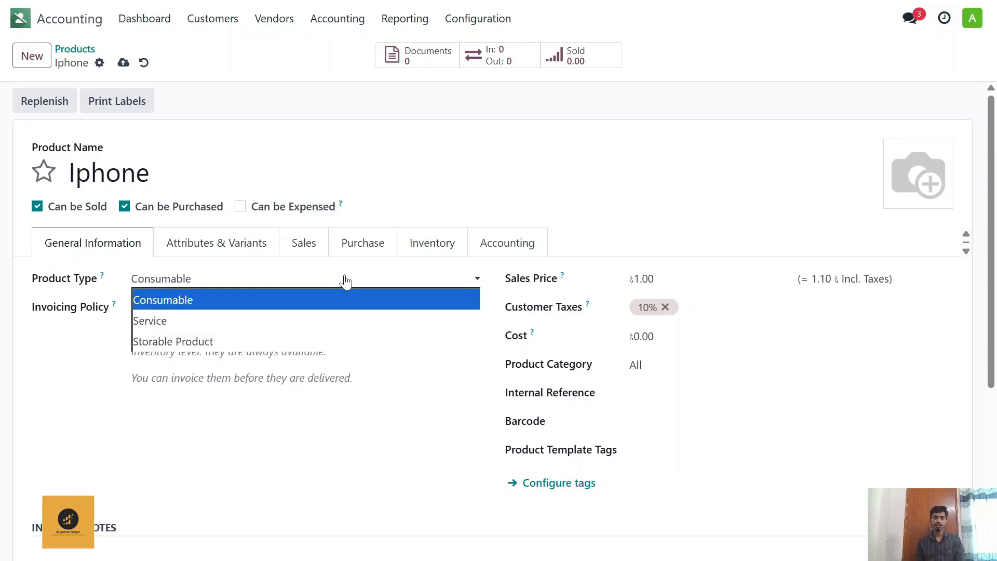
pyautogui.click(289, 340)
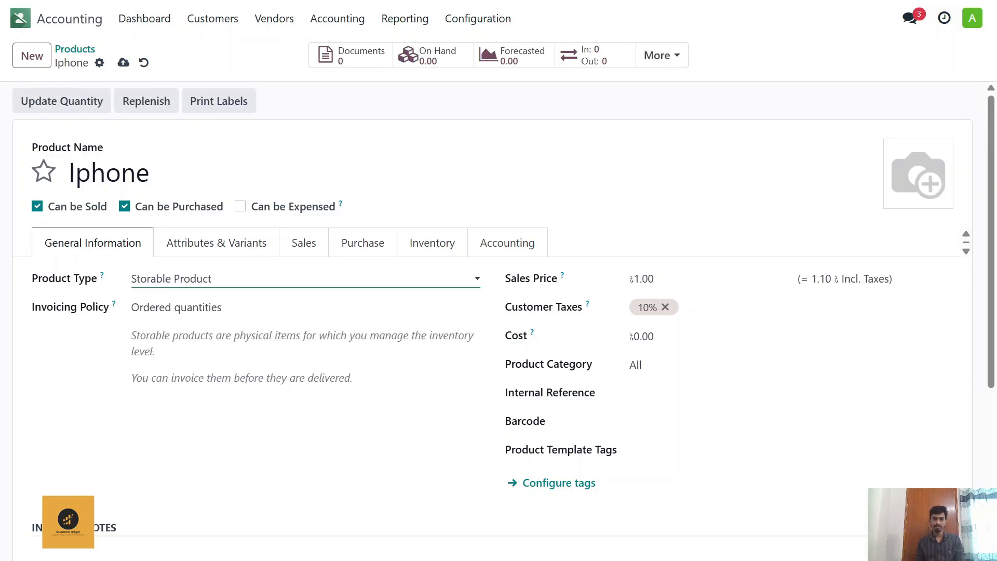
pyautogui.click(303, 284)
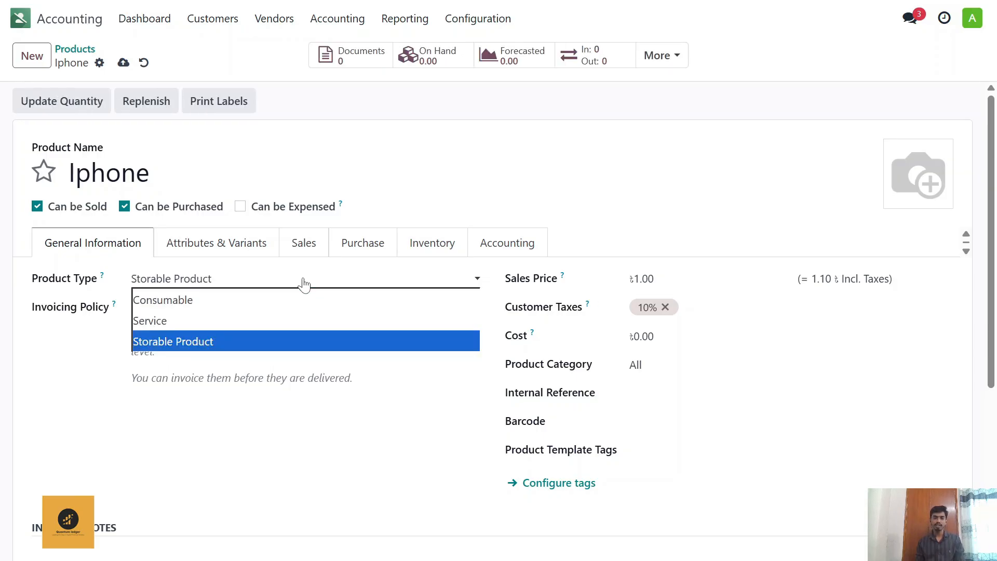
pyautogui.click(280, 342)
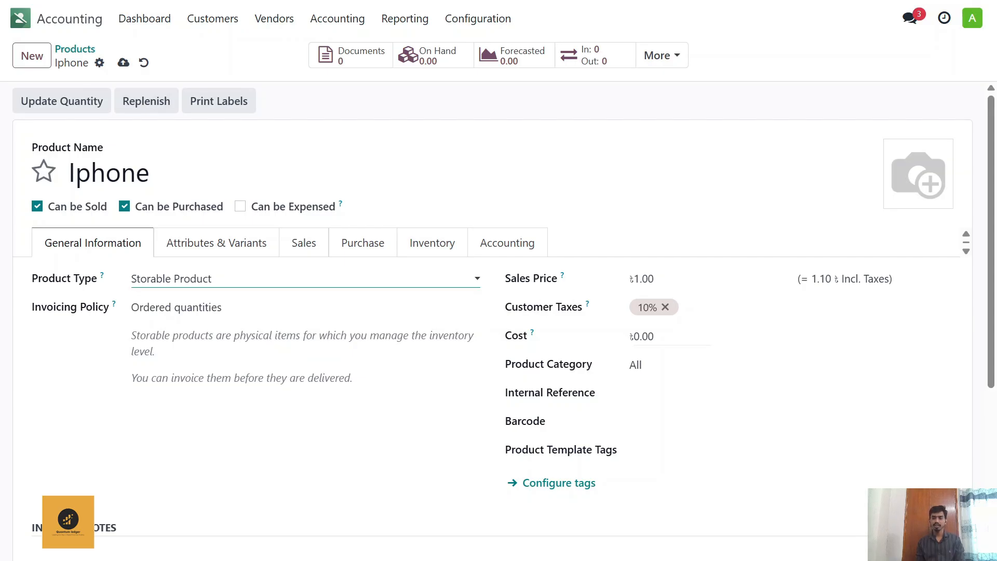
# Step: Set the Iphone's cost to 100 and remove its 10% customer tax
pyautogui.click(644, 336)
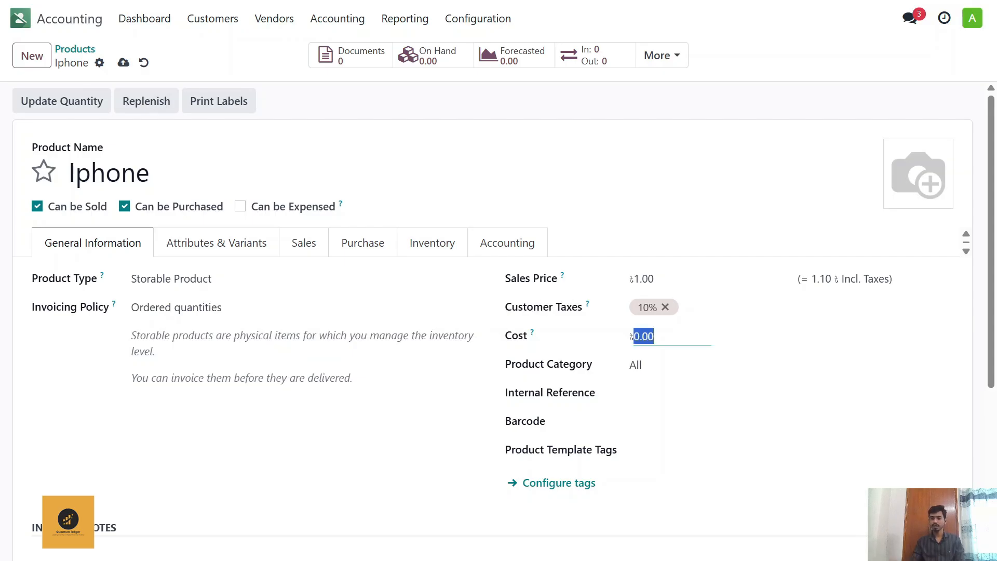
pyautogui.write('100')
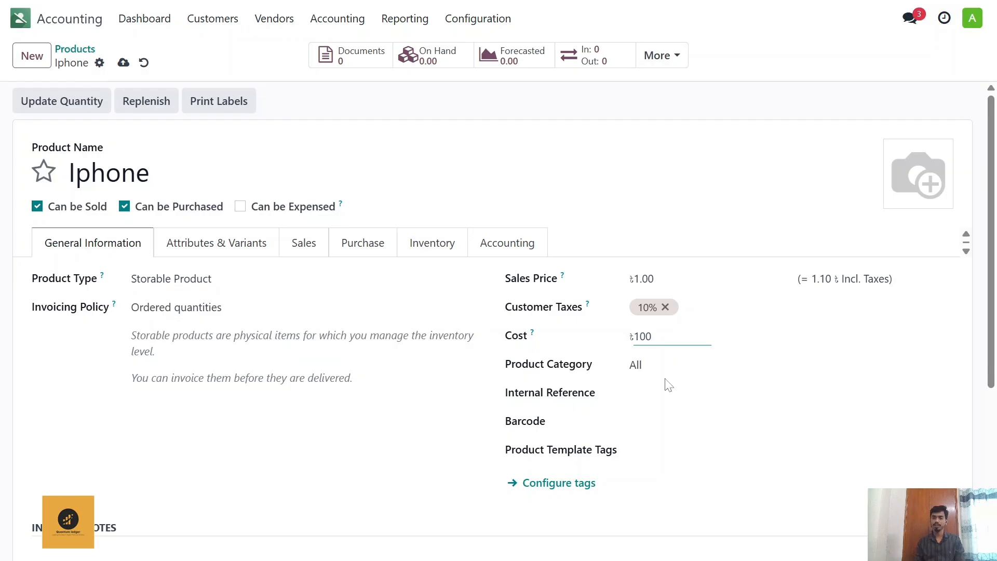
pyautogui.click(668, 300)
pyautogui.click(666, 306)
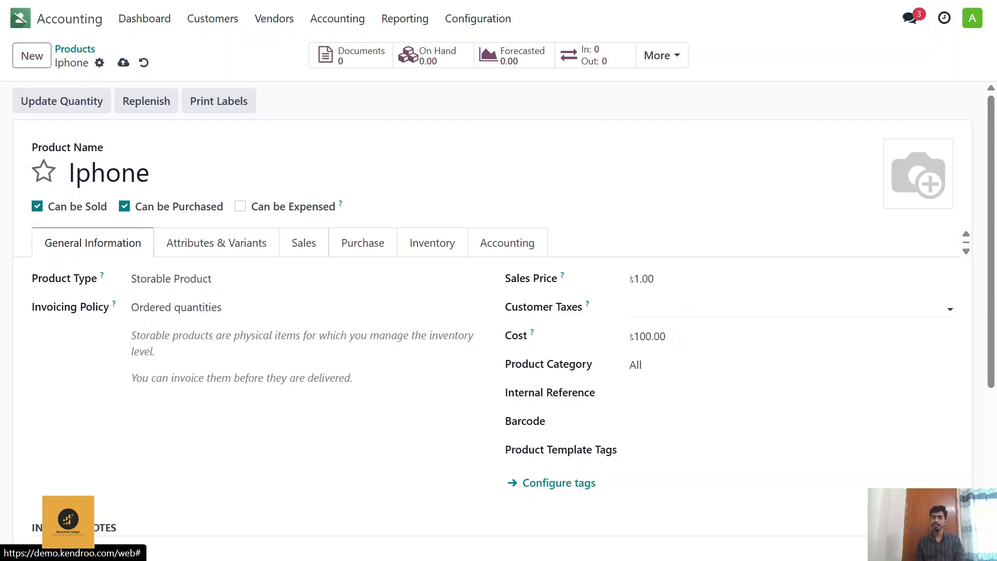
# Step: Set the Iphone's sales price to 200 and its product category to Storable
pyautogui.click(644, 278)
pyautogui.write('200')
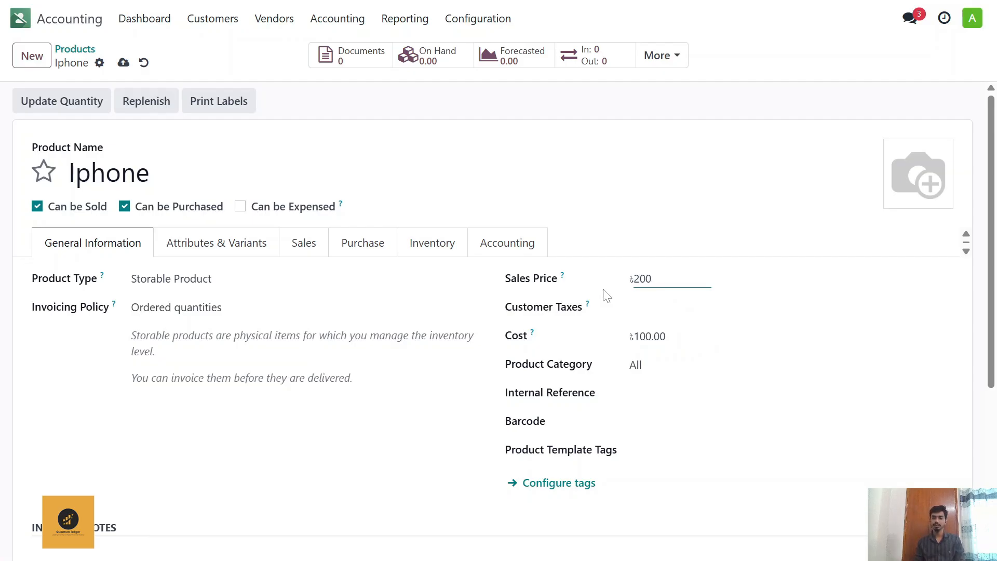
pyautogui.scroll(-2, 603, 336)
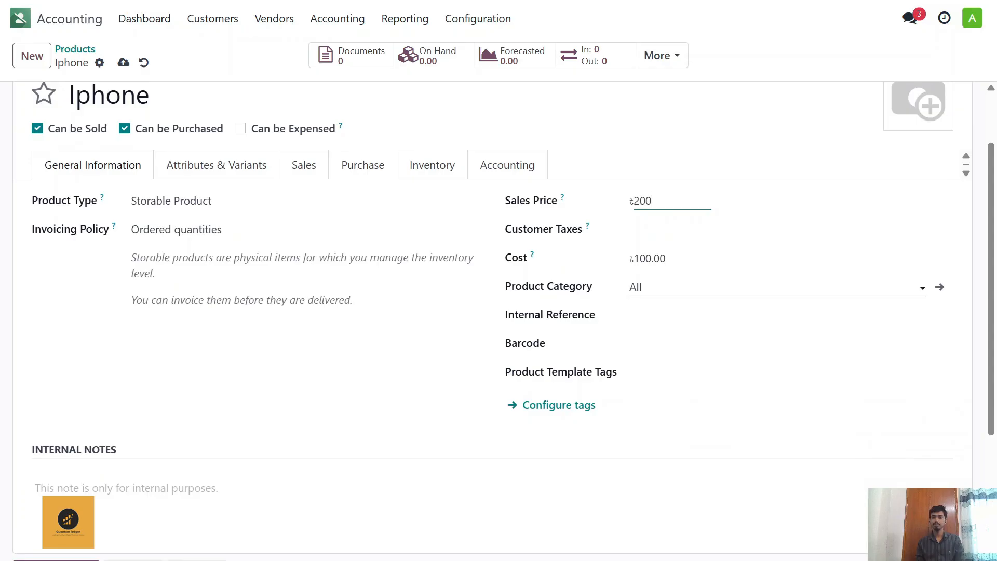
pyautogui.click(654, 287)
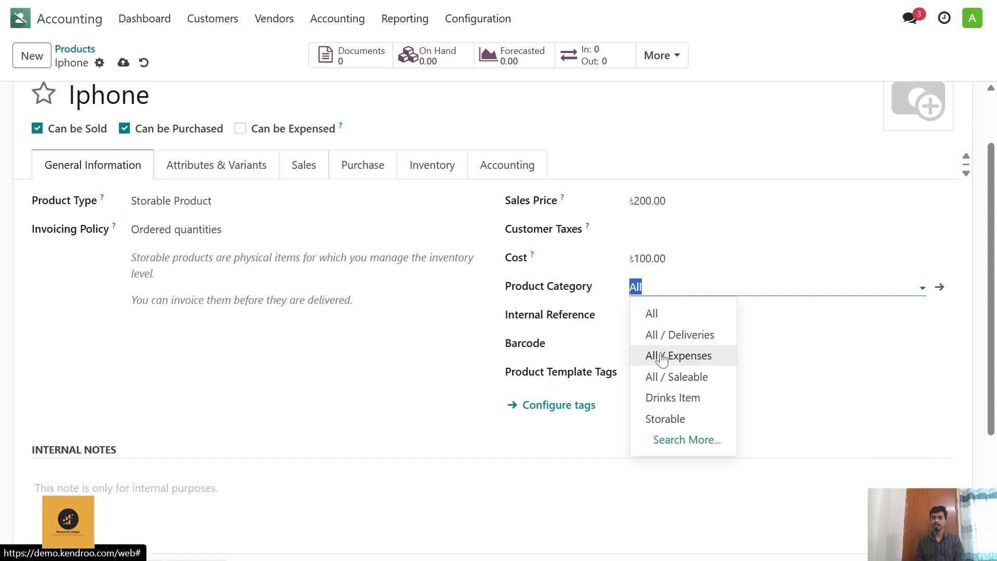
pyautogui.click(665, 418)
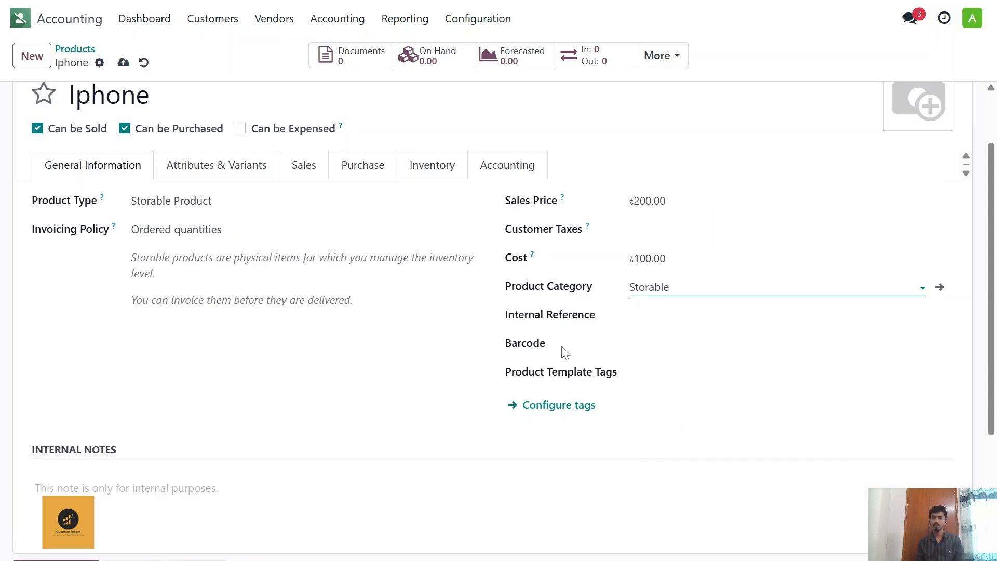
# Step: Look through the variant and sales settings, and remove the 10% vendor tax from the Iphone's purchase settings
pyautogui.scroll(2, 564, 349)
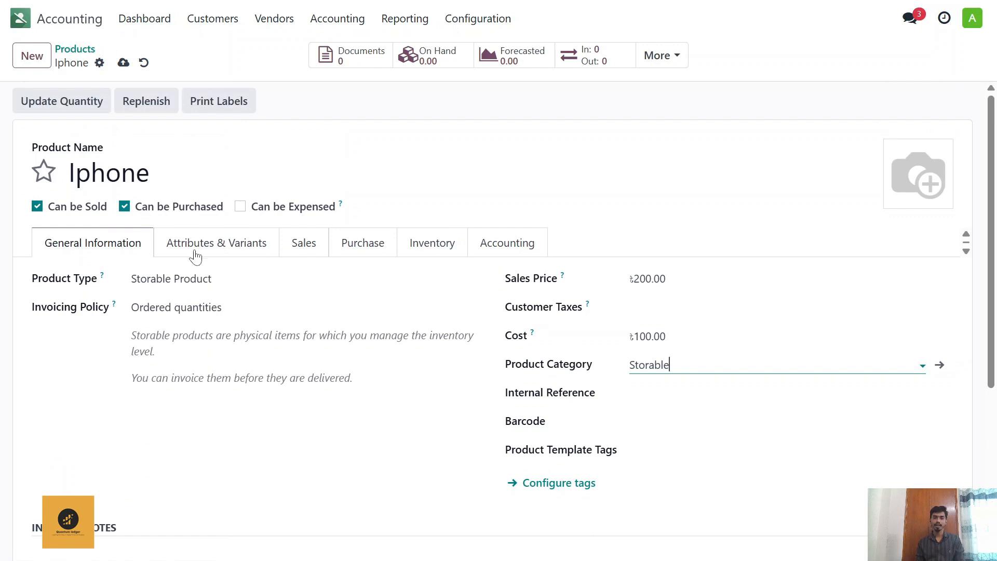
pyautogui.click(218, 242)
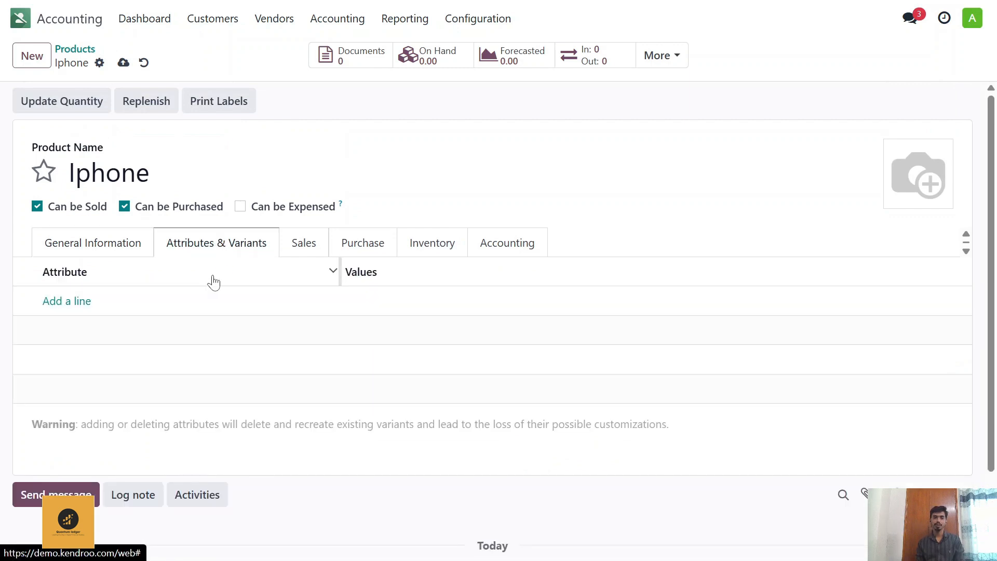
pyautogui.click(297, 253)
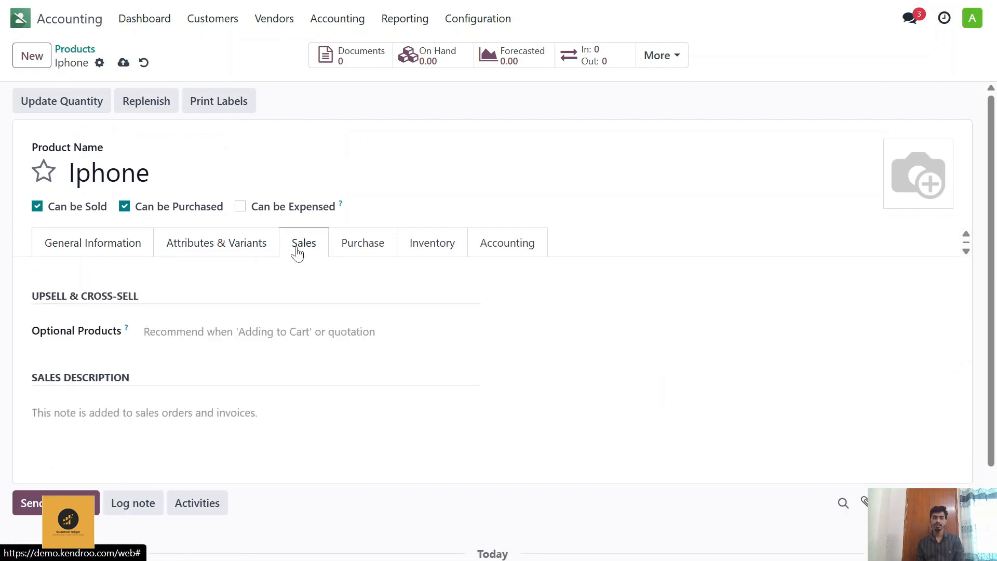
pyautogui.click(359, 246)
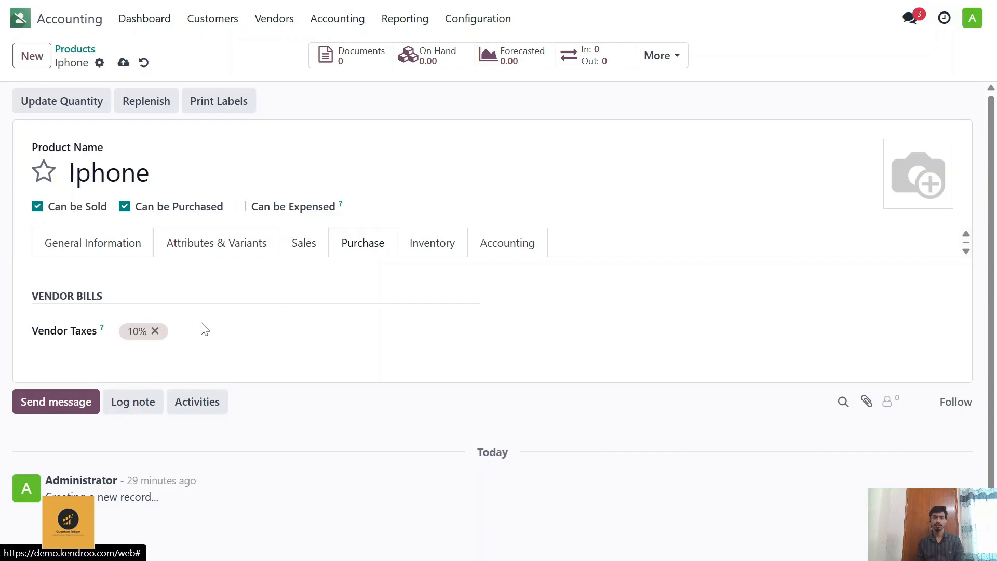
pyautogui.click(154, 331)
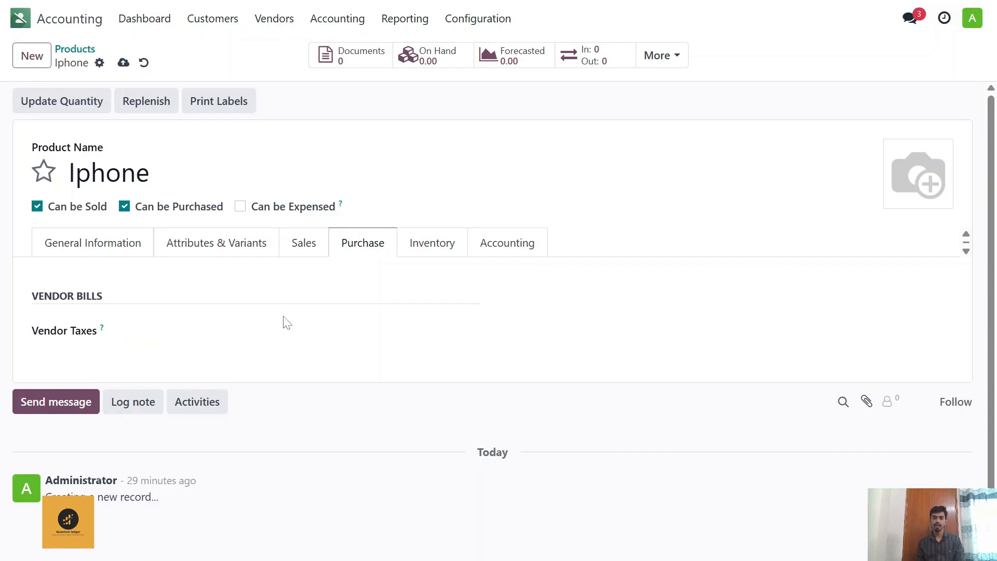
# Step: Review the Iphone's inventory and accounting settings and save the product
pyautogui.click(443, 249)
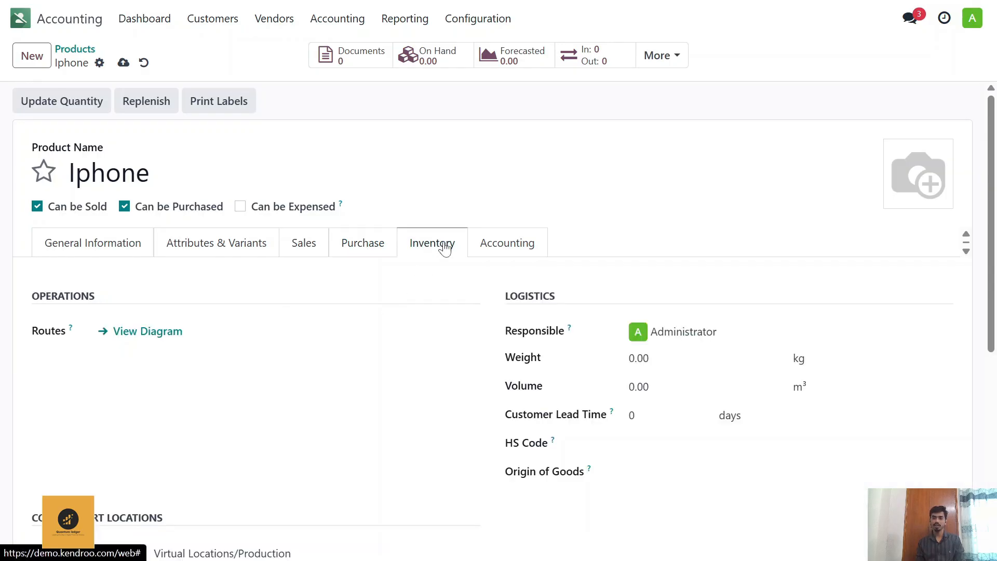
pyautogui.click(523, 249)
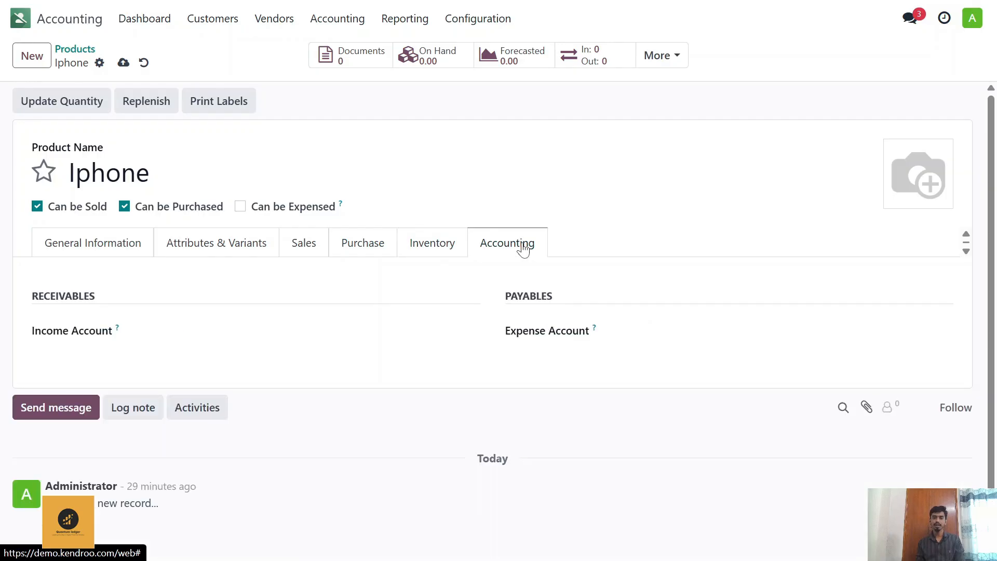
pyautogui.click(401, 250)
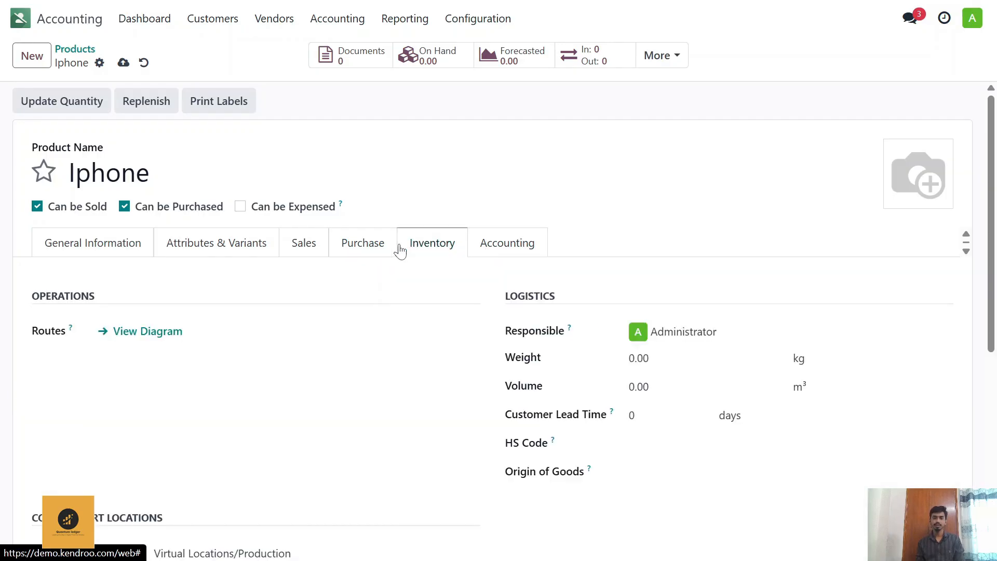
pyautogui.scroll(-5, 180, 357)
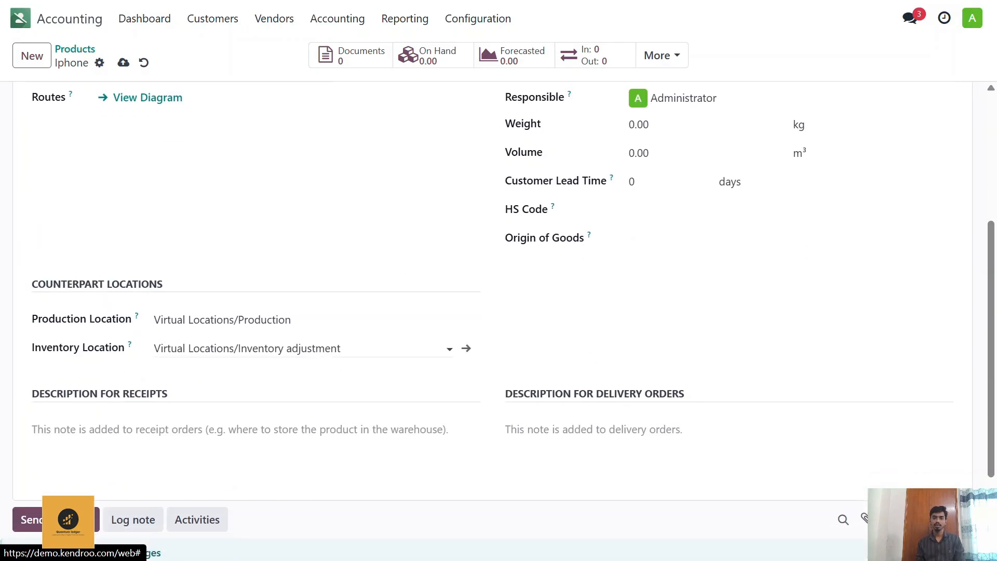
pyautogui.scroll(3, 248, 340)
pyautogui.scroll(3, 453, 358)
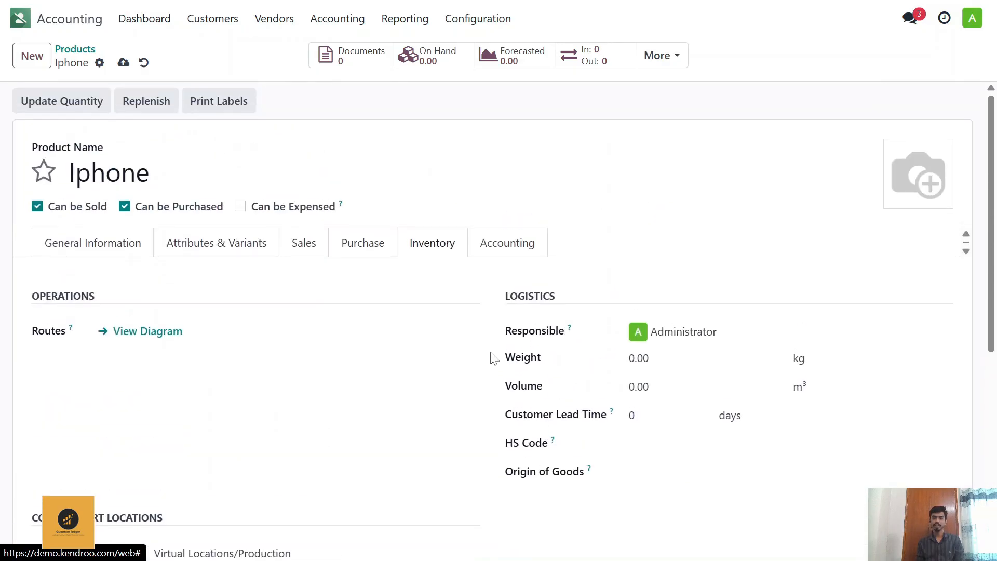
pyautogui.click(123, 63)
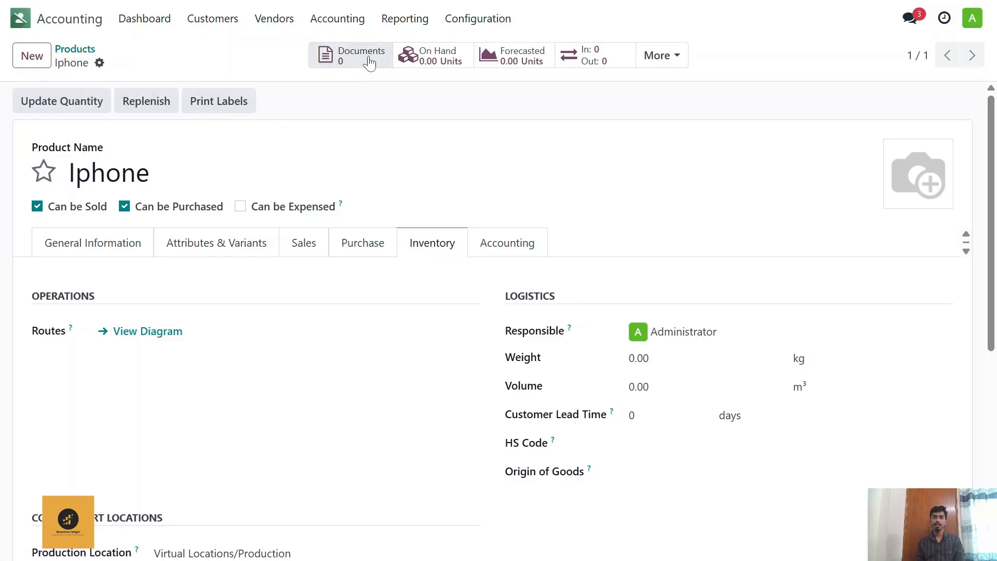
# Step: Check the saved Iphone's stock figures, including its reordering rules and units sold
pyautogui.scroll(-2, 196, 244)
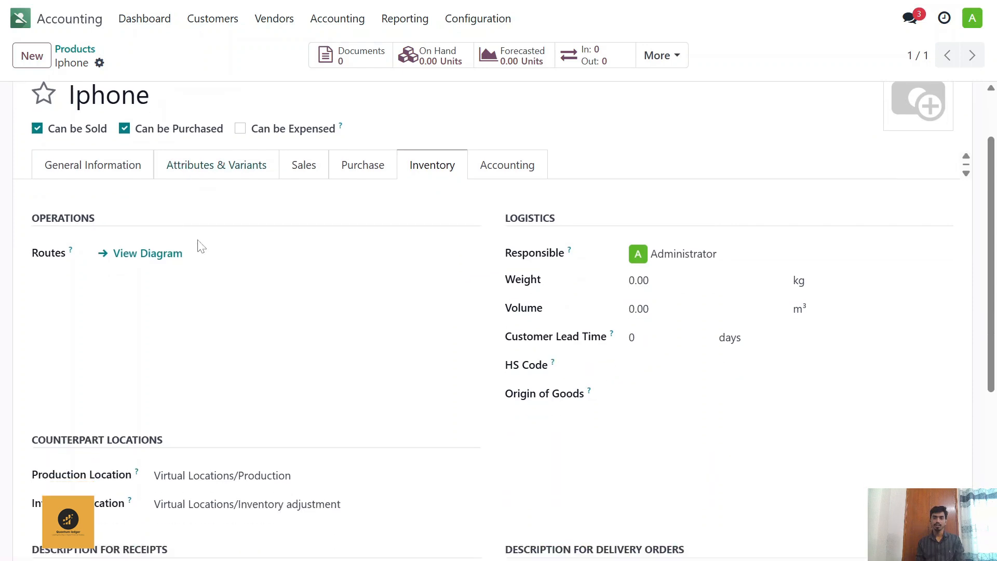
pyautogui.scroll(2, 200, 247)
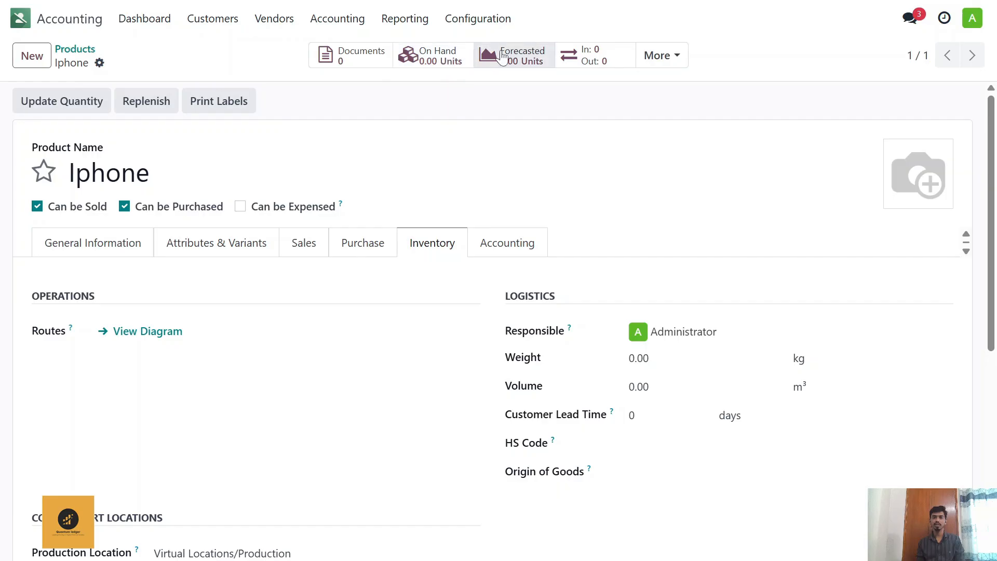
pyautogui.click(666, 55)
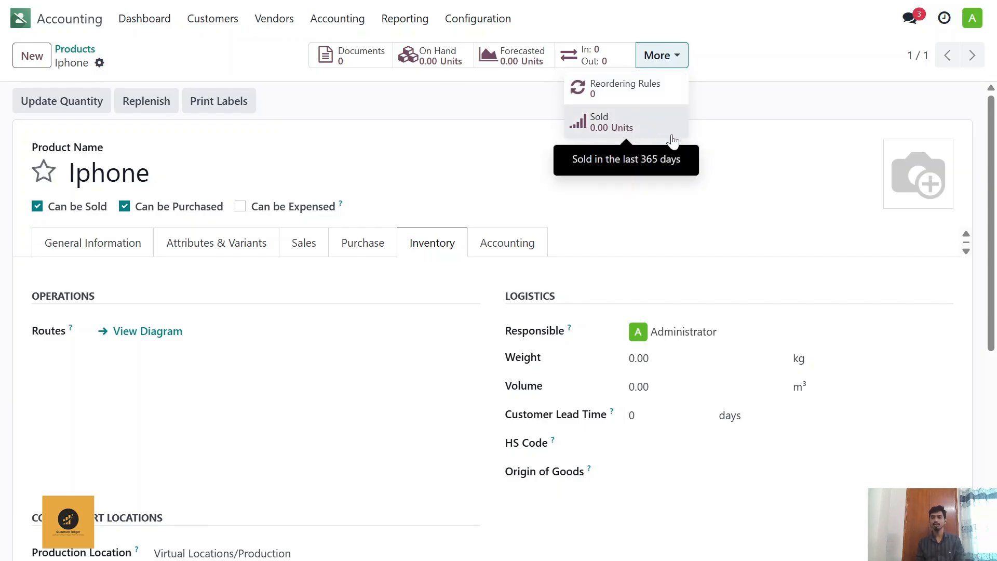
pyautogui.click(767, 195)
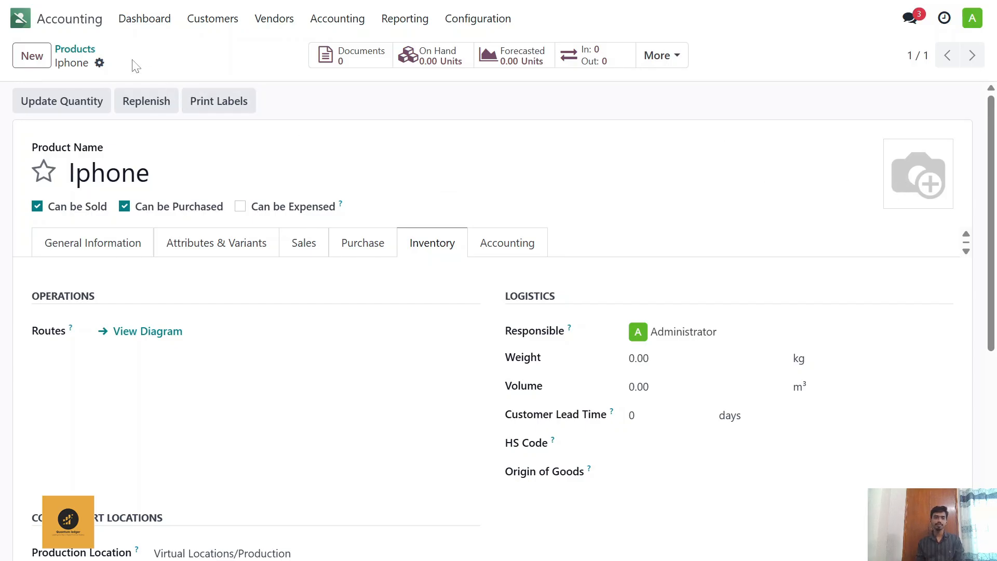
# Step: Return to the product list, go to the vendor list and open the existing contact tagged Vendor
pyautogui.click(76, 50)
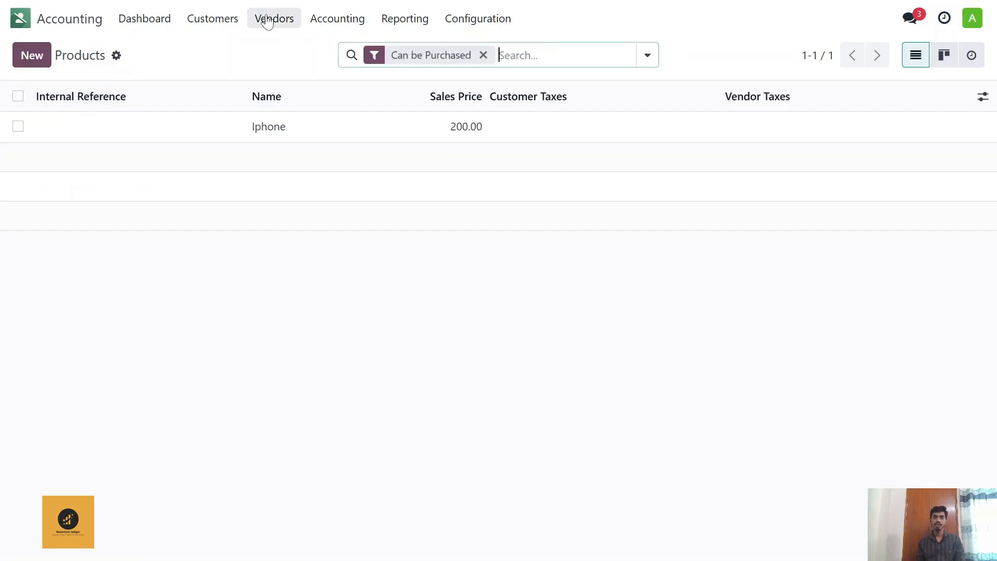
pyautogui.click(266, 22)
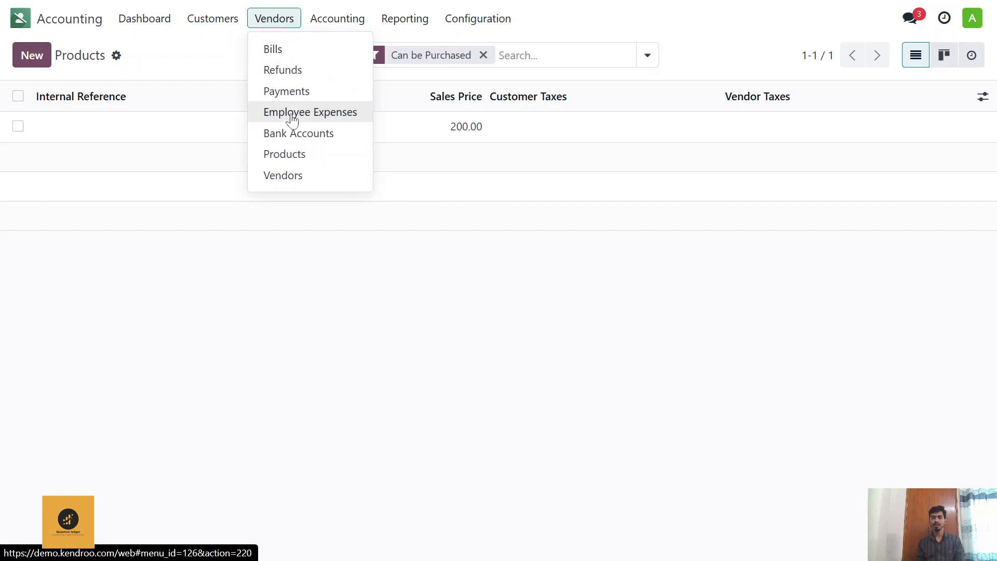
pyautogui.click(300, 179)
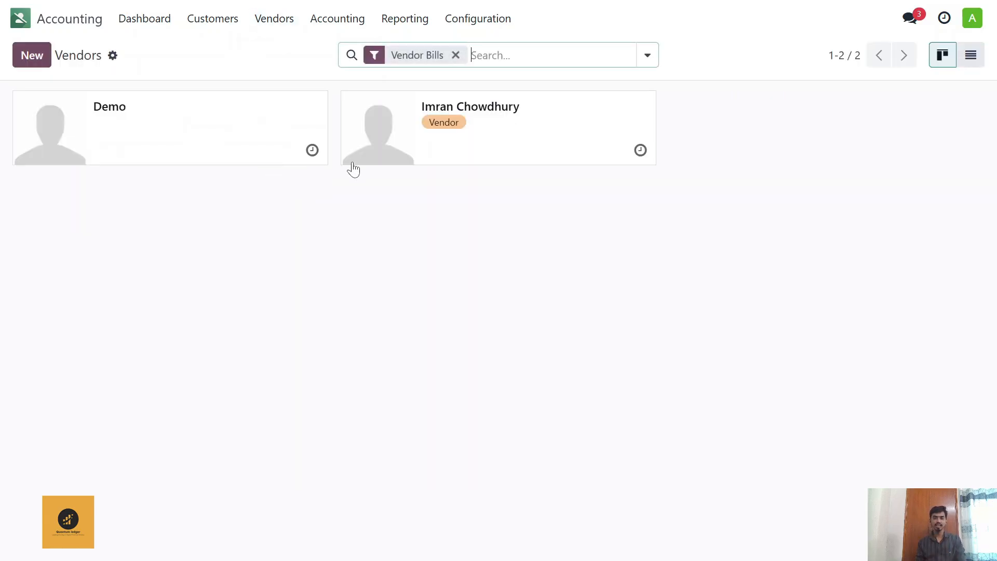
pyautogui.click(418, 153)
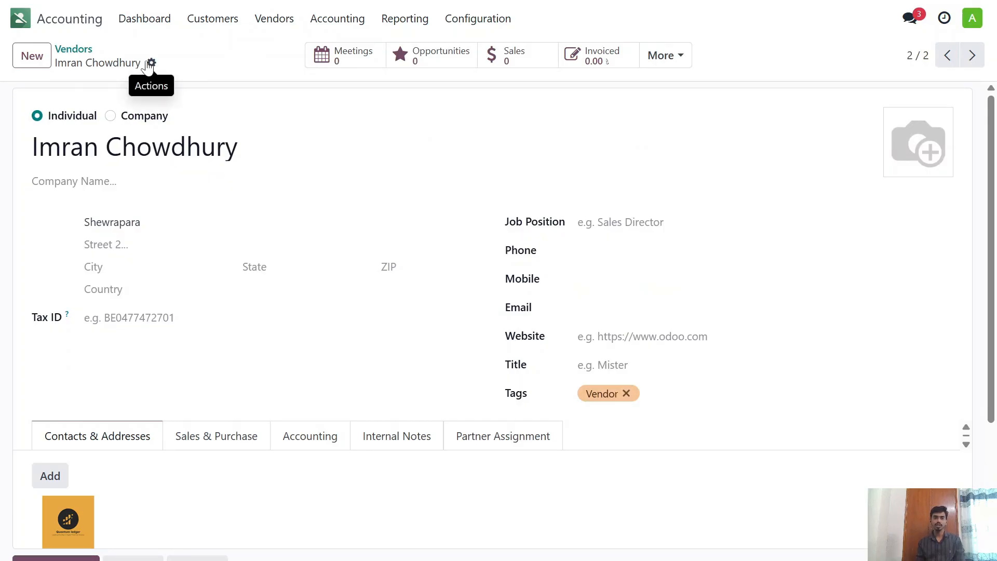
# Step: Start a new vendor record and set its contact type to Individual
pyautogui.click(32, 57)
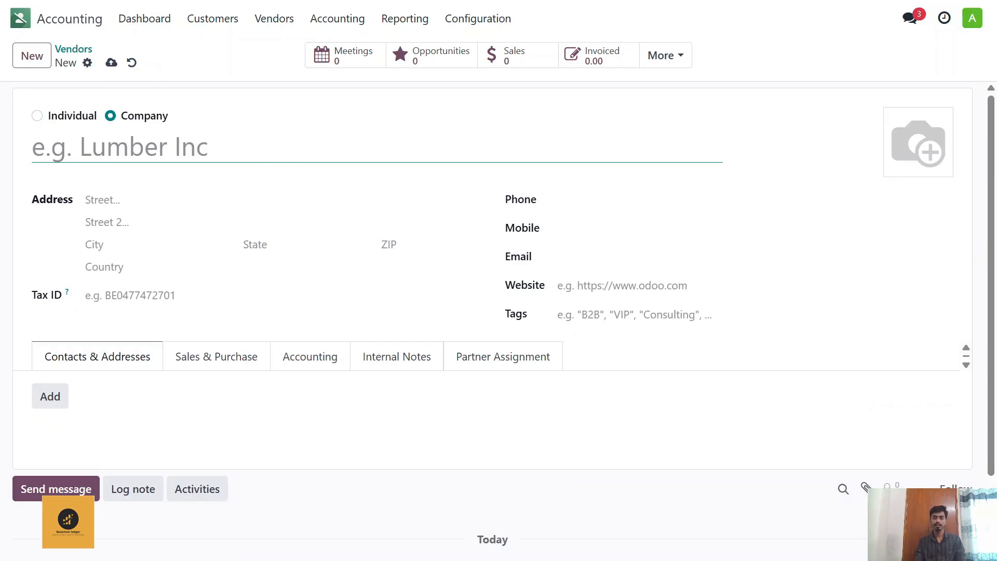
pyautogui.write('Ras')
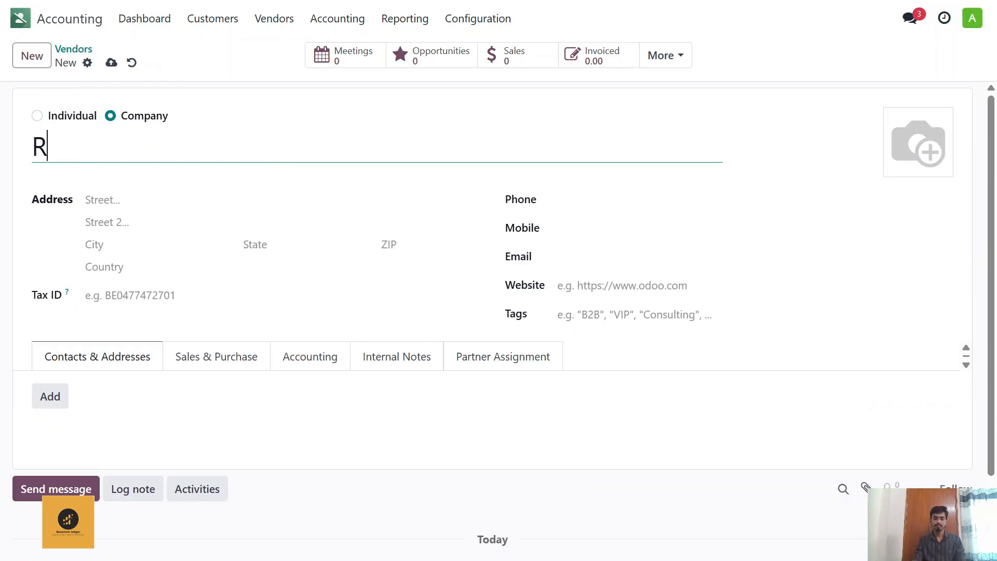
pyautogui.press('BackSpace')
pyautogui.press('BackSpace')
pyautogui.press('BackSpace')
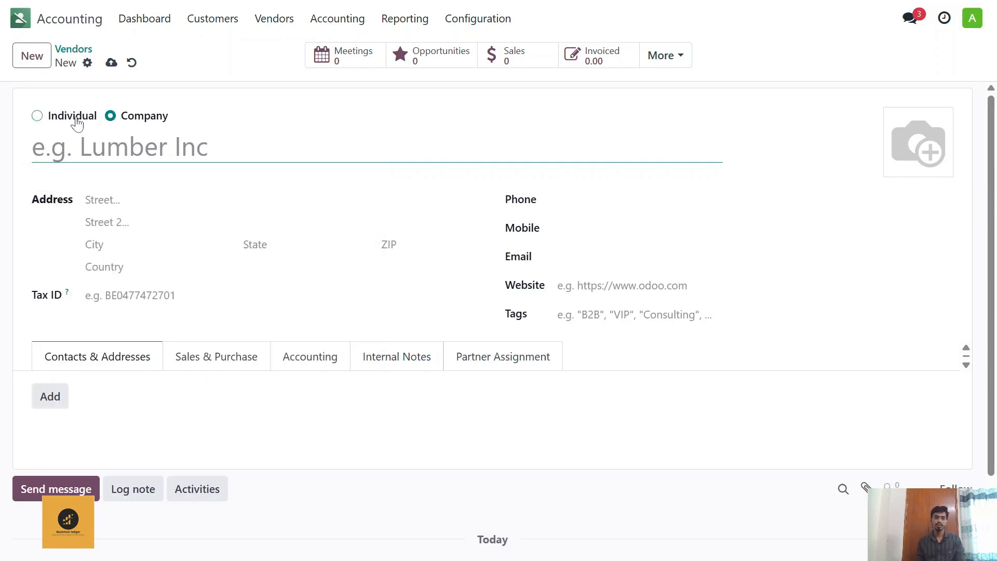
pyautogui.click(37, 115)
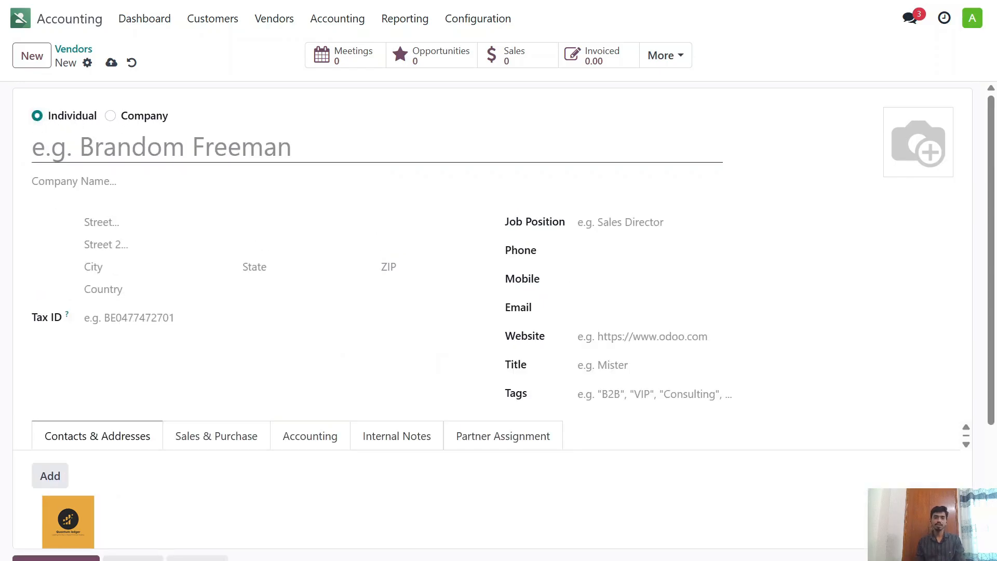
# Step: Enter the vendor's full name on the new individual contact
pyautogui.click(332, 148)
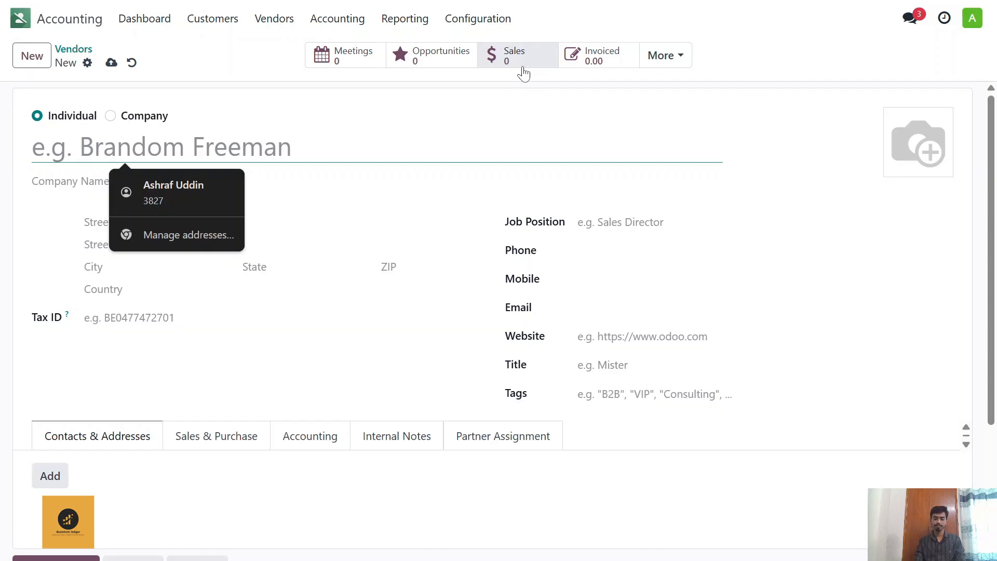
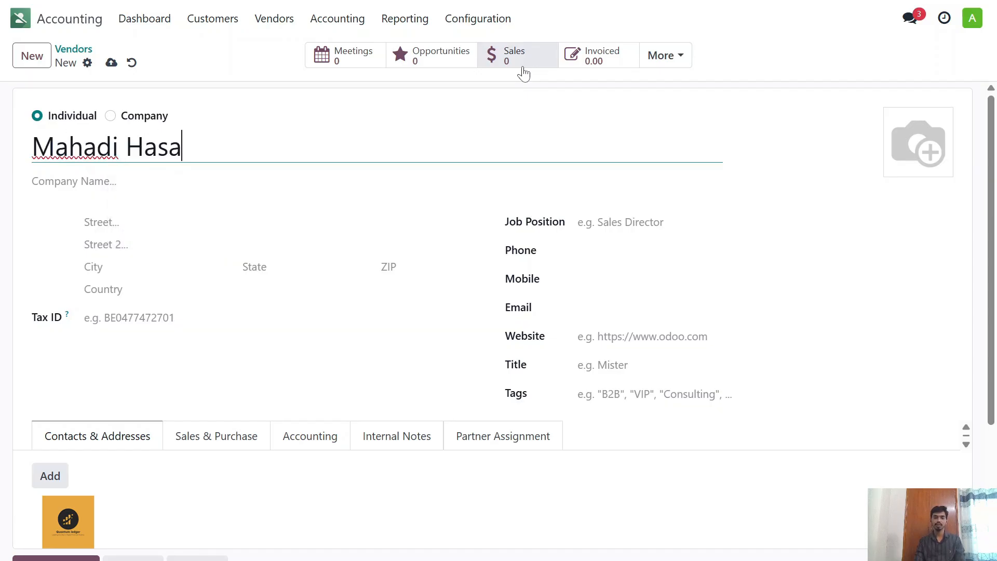
# Step: Look through the vendor form's address, country, job position, phone, mobile, email and title fields
pyautogui.click(192, 221)
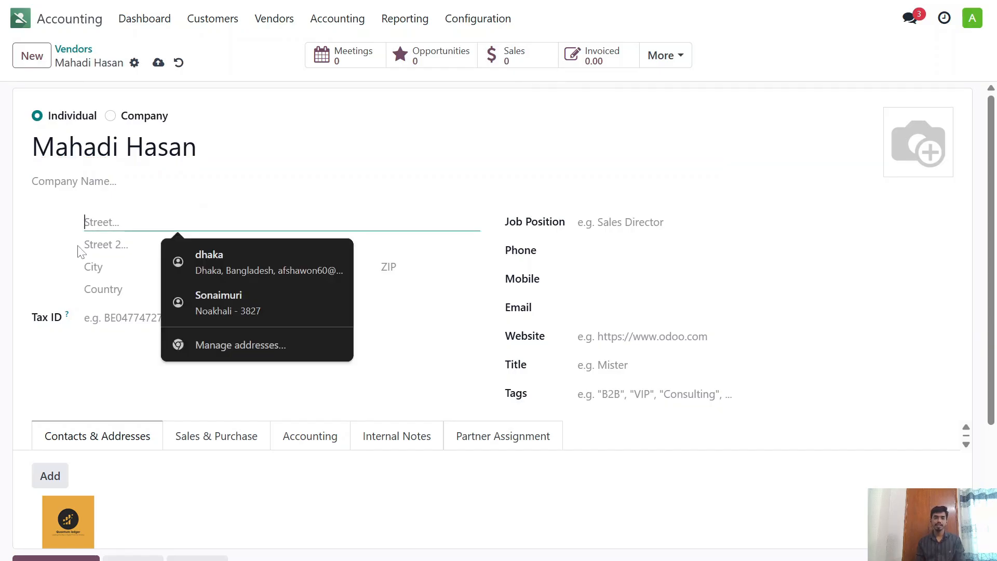
pyautogui.click(107, 245)
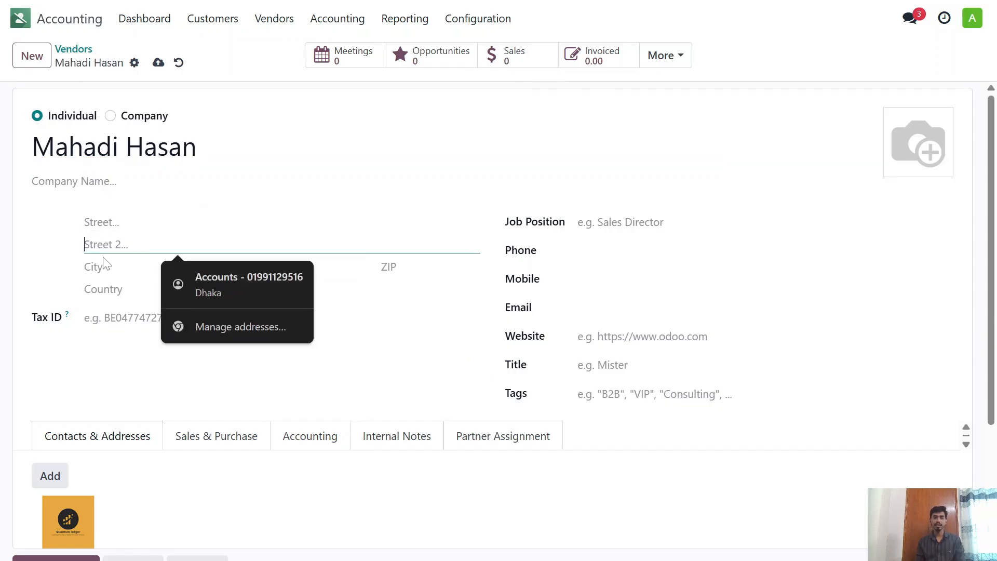
pyautogui.click(107, 265)
pyautogui.click(107, 288)
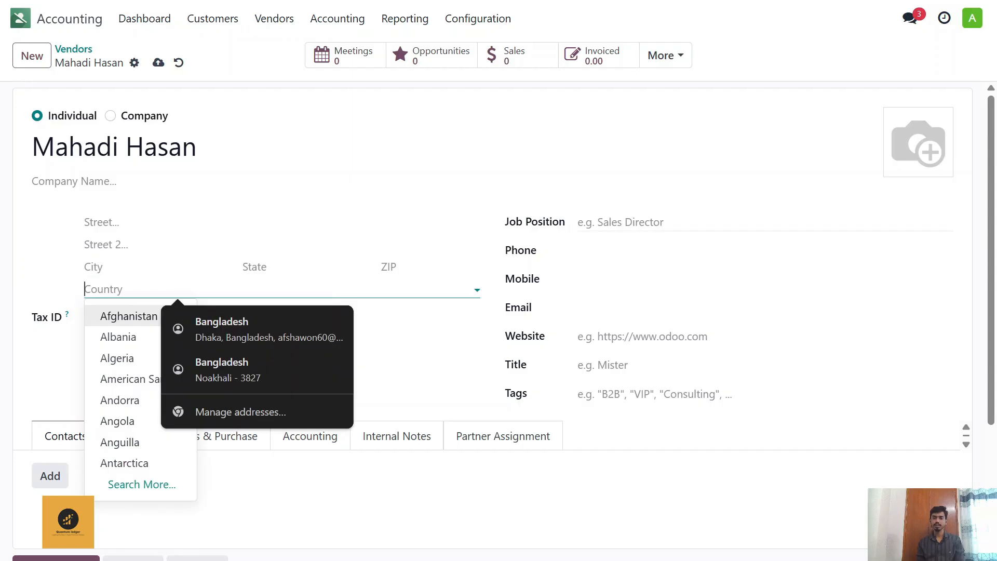
pyautogui.click(596, 222)
pyautogui.click(595, 251)
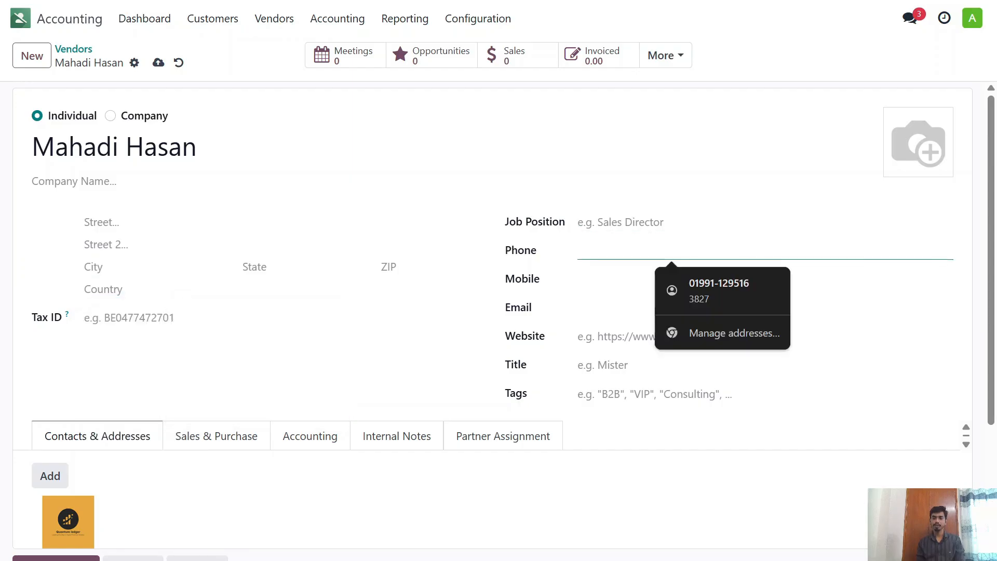
pyautogui.click(591, 283)
pyautogui.scroll(-2, 593, 248)
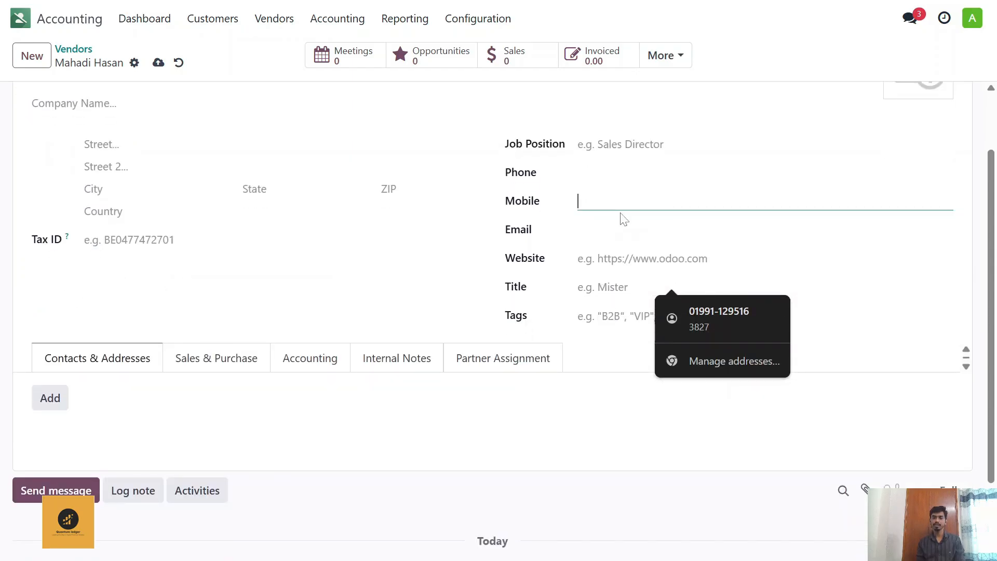
pyautogui.scroll(-2, 527, 311)
pyautogui.scroll(2, 581, 256)
pyautogui.click(591, 230)
pyautogui.click(596, 287)
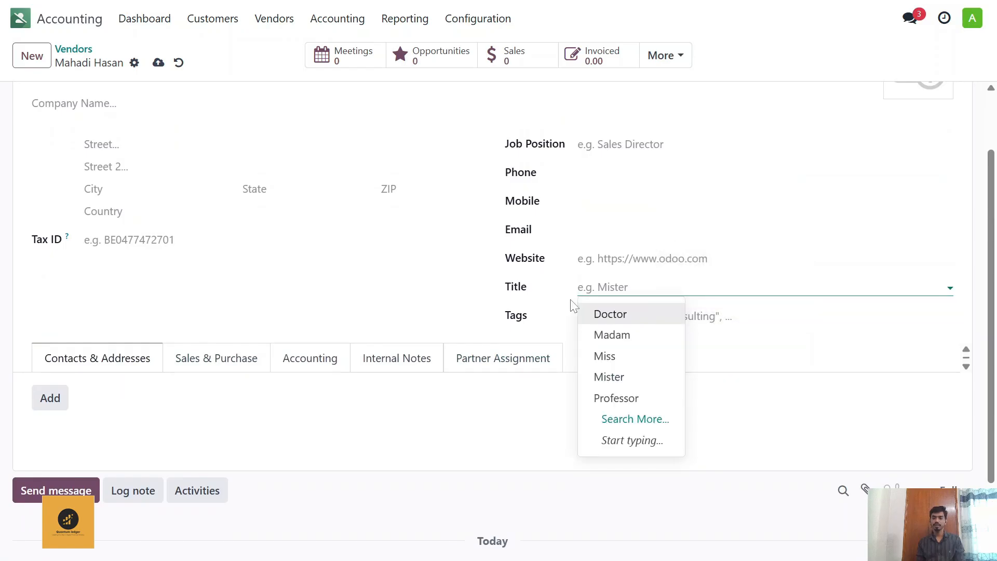
# Step: Add the Vendor tag to the new contact and save the record
pyautogui.click(702, 316)
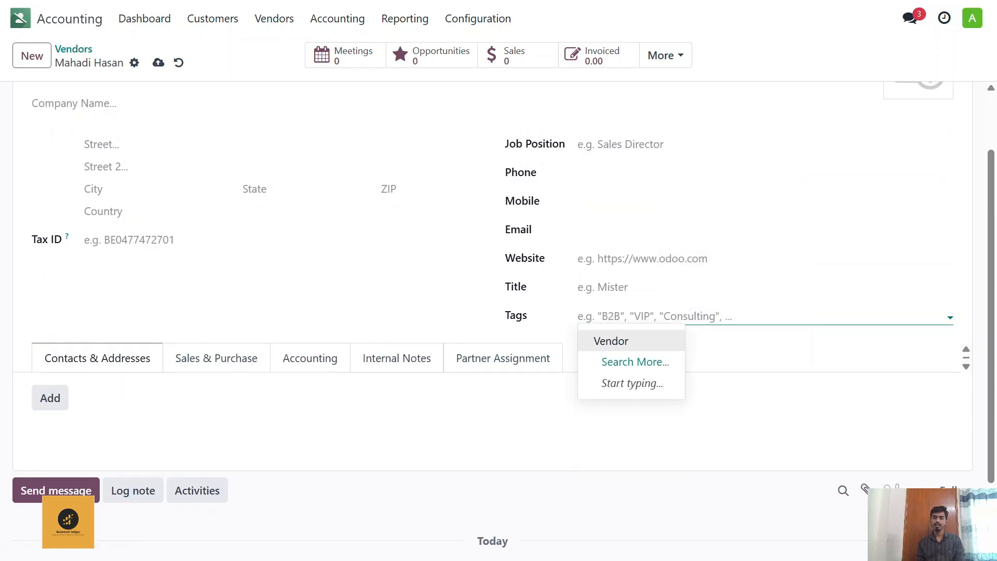
pyautogui.click(633, 343)
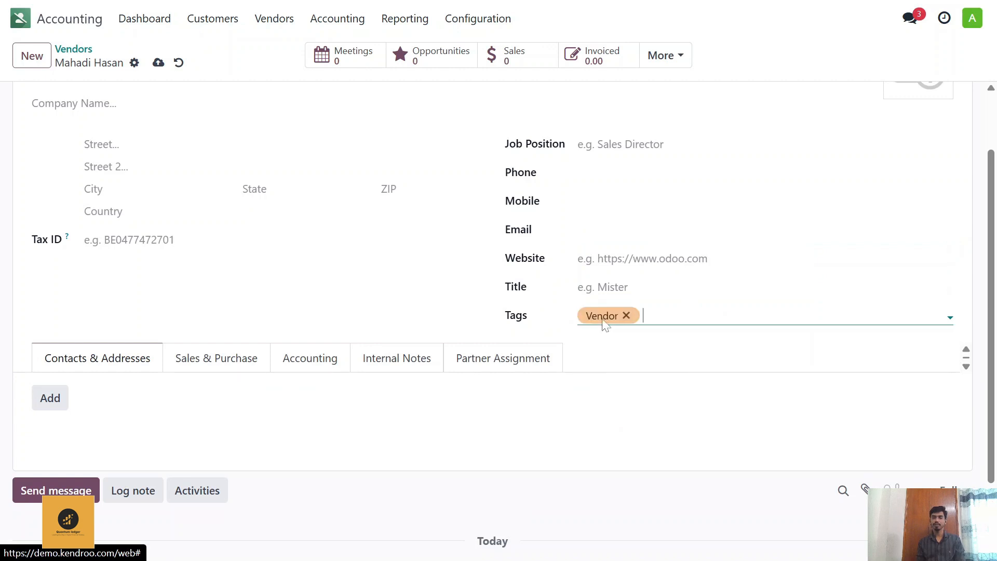
pyautogui.scroll(1, 260, 258)
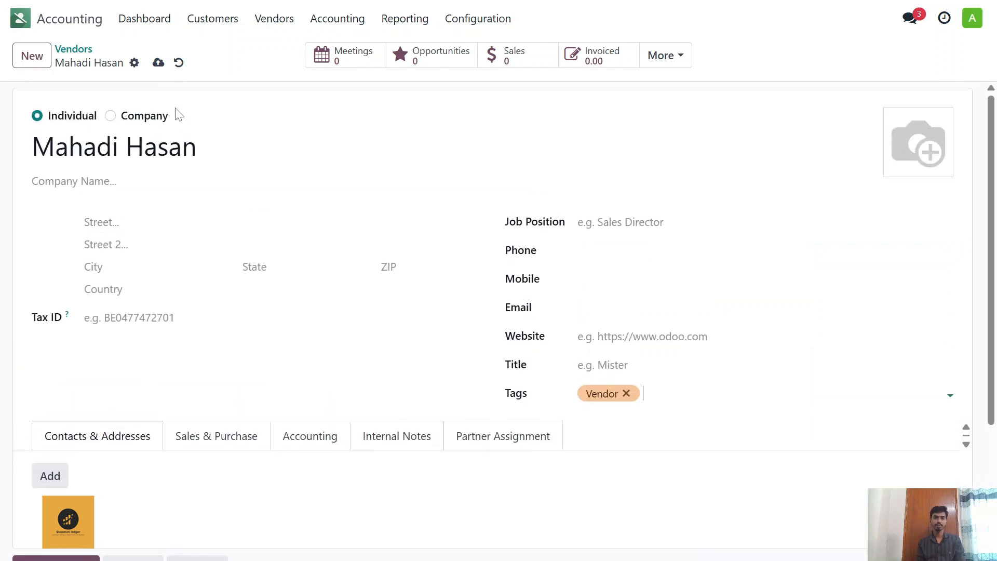
pyautogui.click(159, 63)
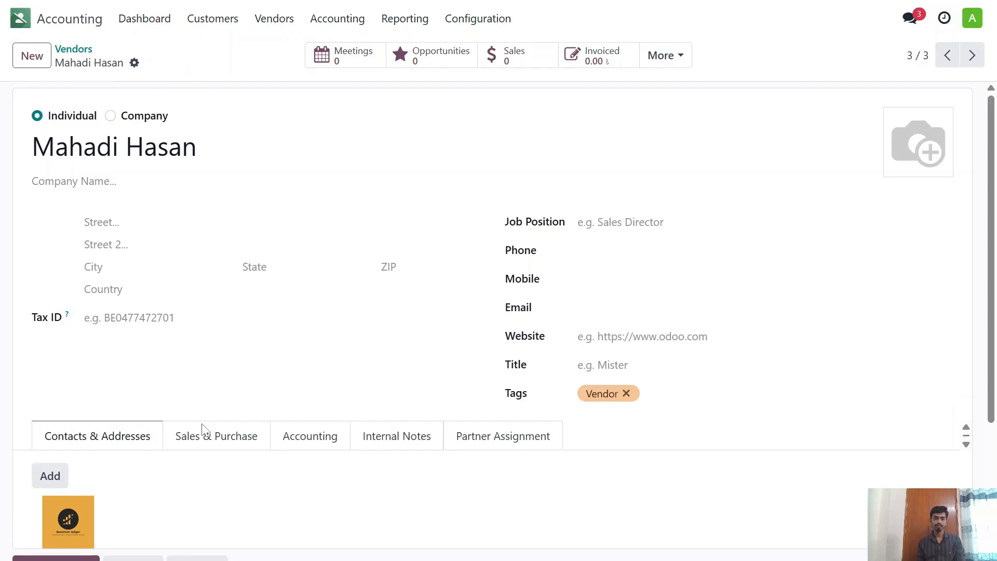
# Step: Review the saved vendor's Sales & Purchase, Accounting, Internal Notes and Partner Assignment details
pyautogui.scroll(-3, 210, 387)
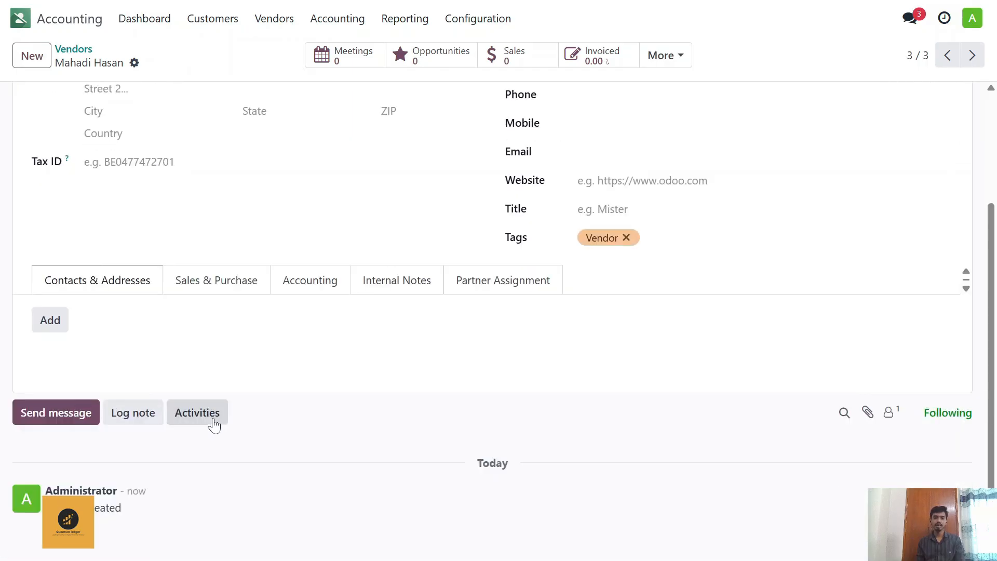
pyautogui.click(195, 291)
pyautogui.scroll(-3, 198, 291)
pyautogui.click(345, 132)
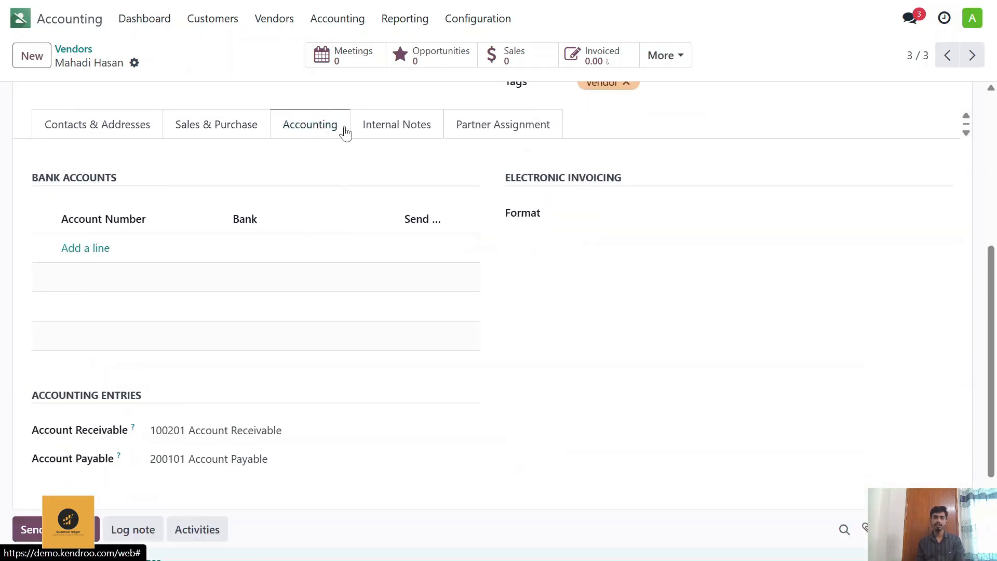
pyautogui.click(370, 128)
pyautogui.click(515, 163)
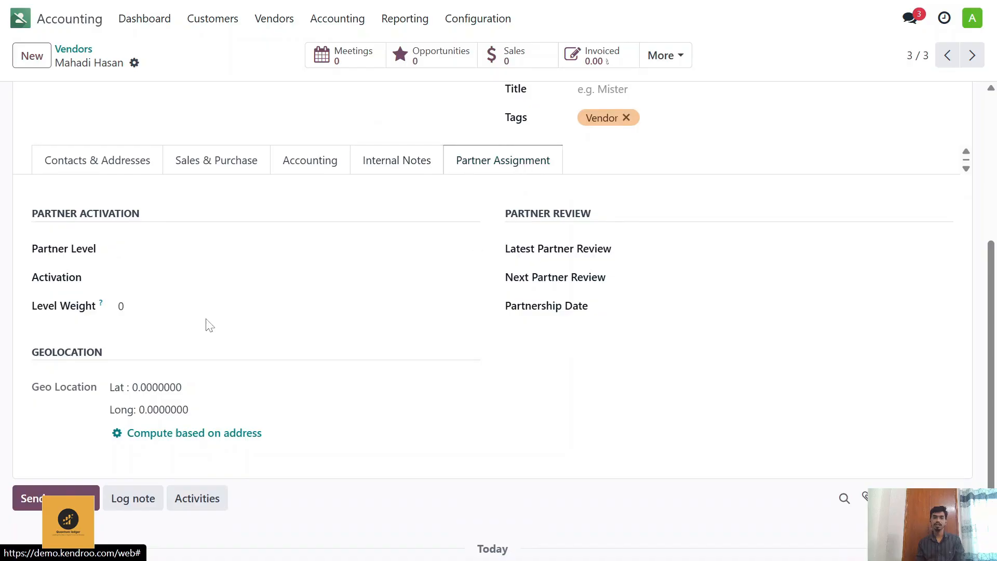
pyautogui.scroll(5, 208, 325)
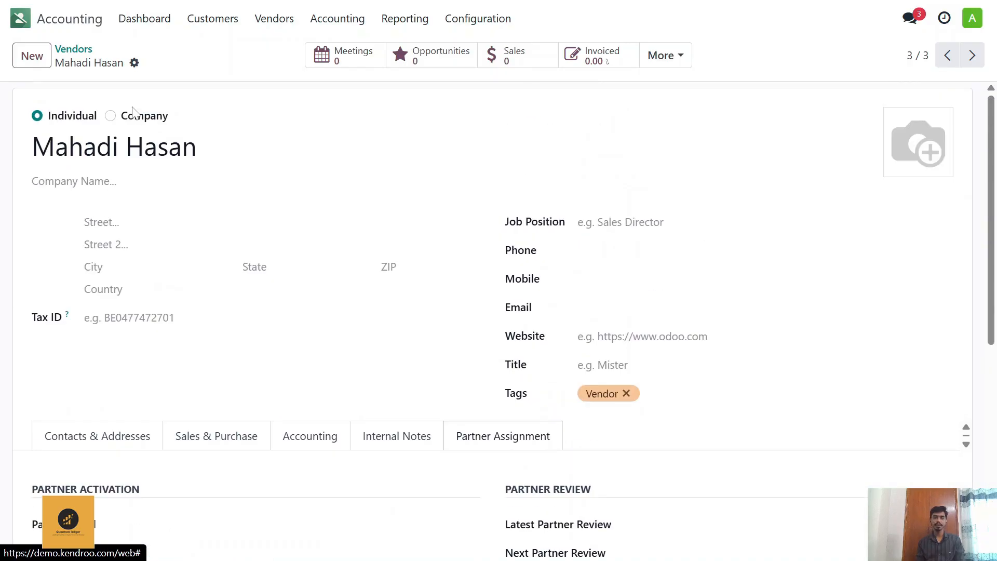
pyautogui.scroll(-3, 176, 253)
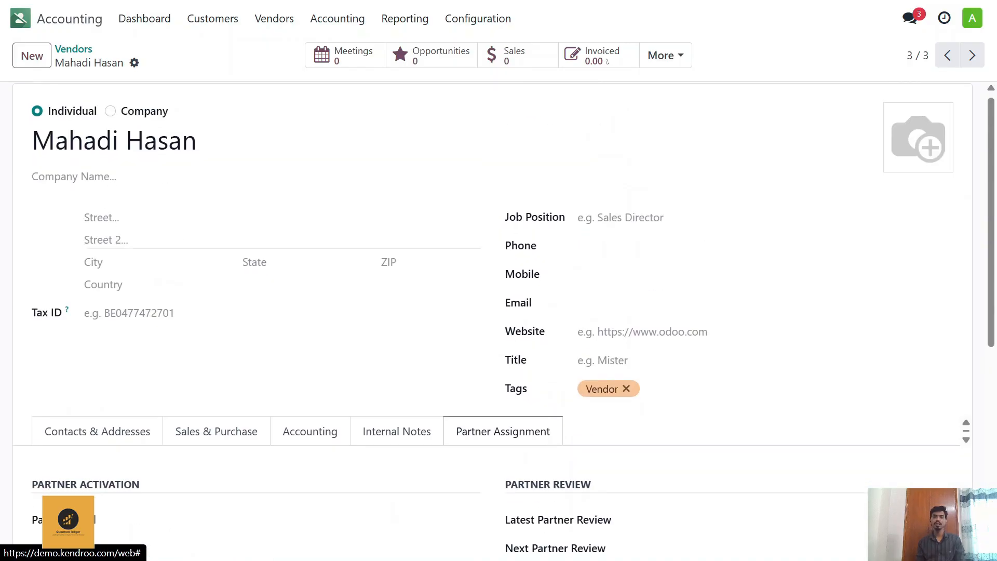
pyautogui.scroll(3, 176, 252)
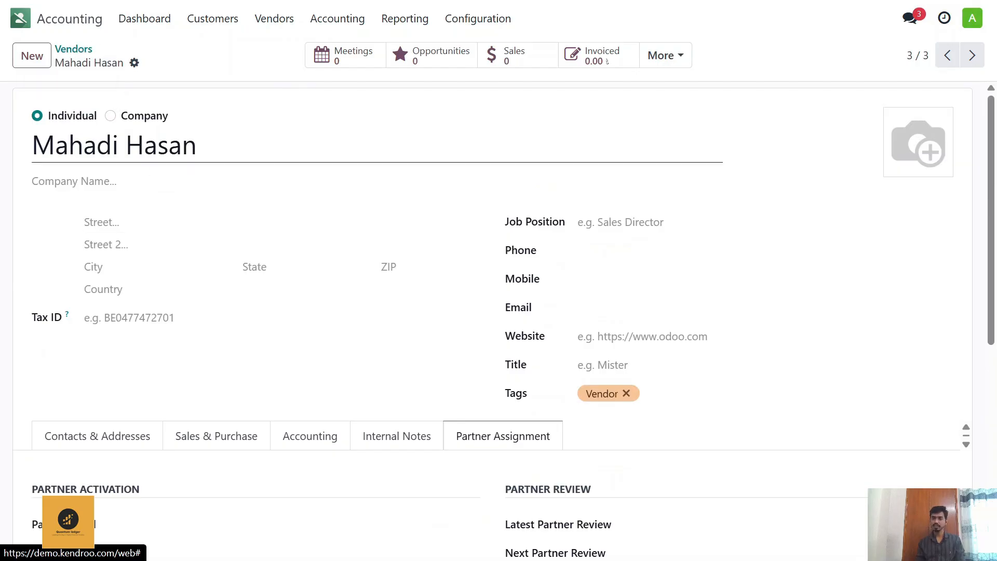
# Step: Switch to the Purchase app, start a new request for quotation and select the newly created vendor
pyautogui.click(87, 53)
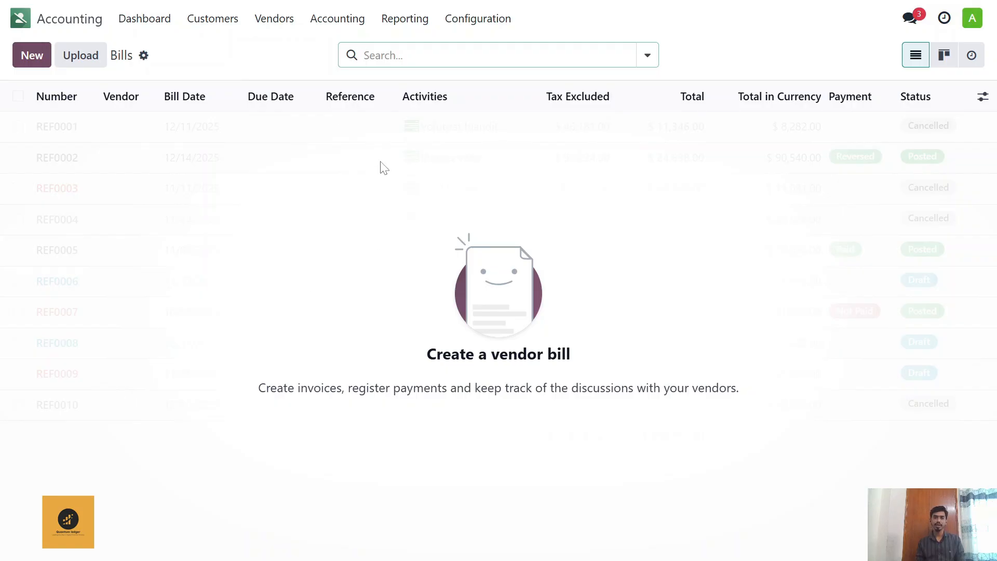
pyautogui.click(20, 19)
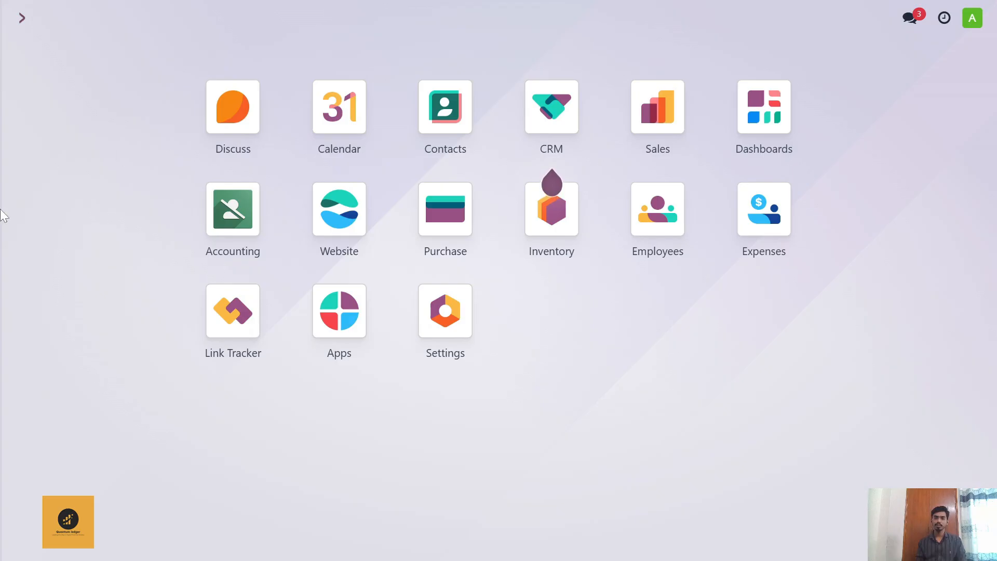
pyautogui.click(437, 236)
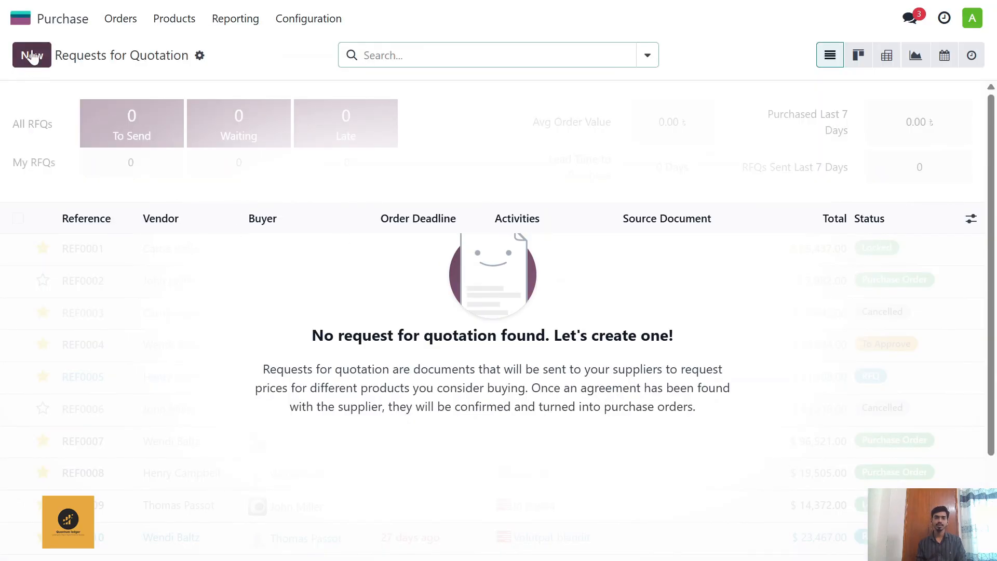
pyautogui.click(32, 57)
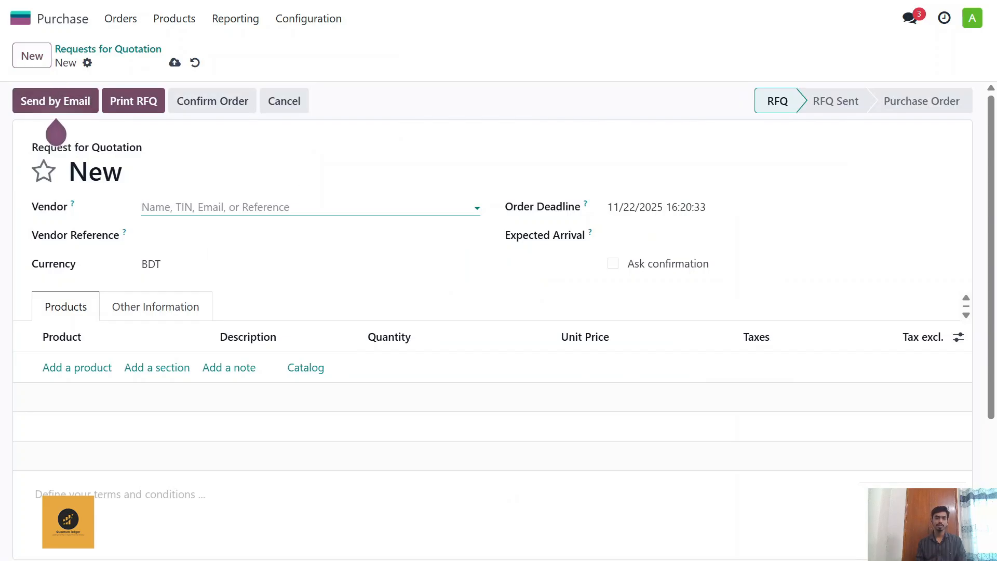
pyautogui.click(235, 207)
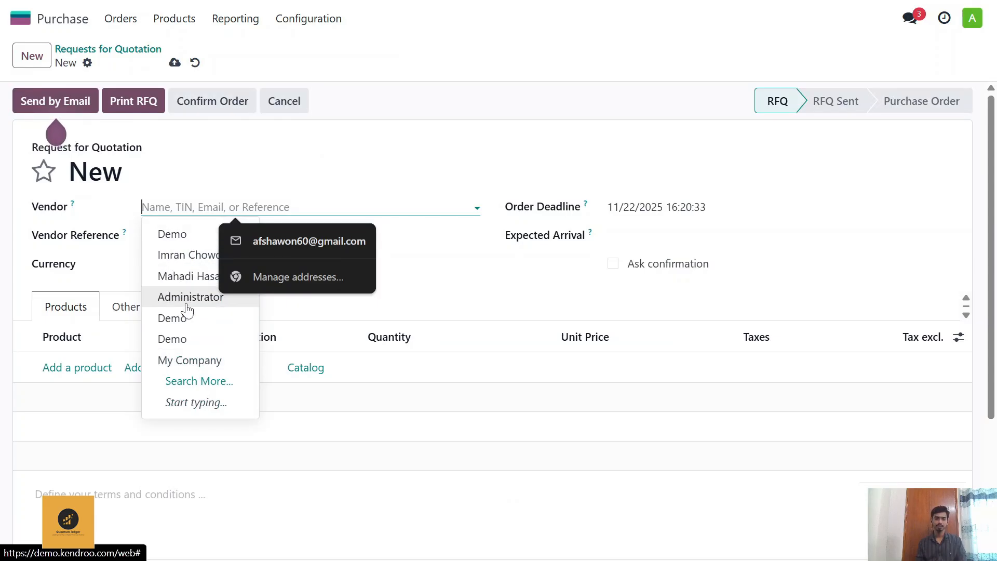
pyautogui.click(190, 278)
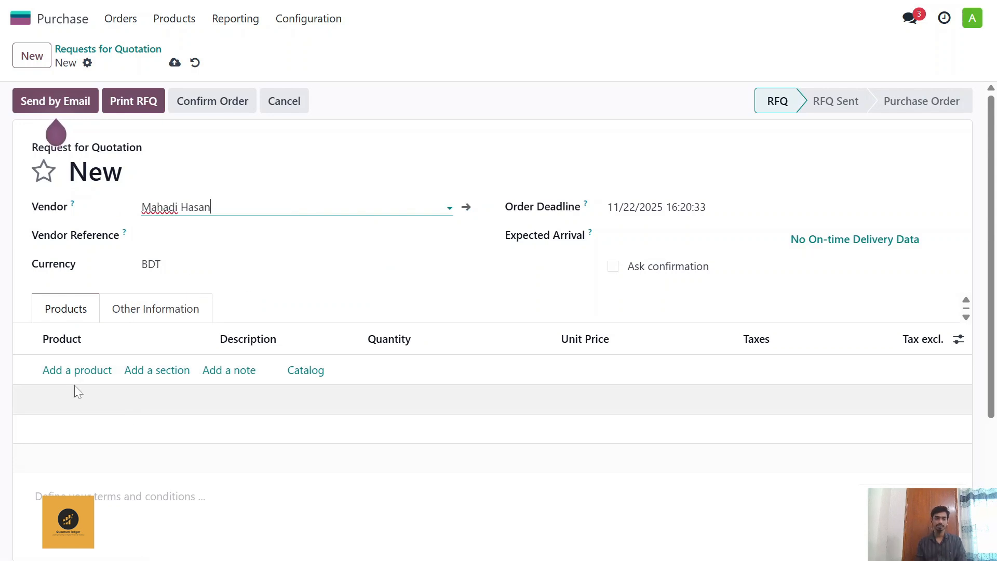
# Step: Add the Iphone product to the request for quotation with a quantity of 20
pyautogui.click(82, 370)
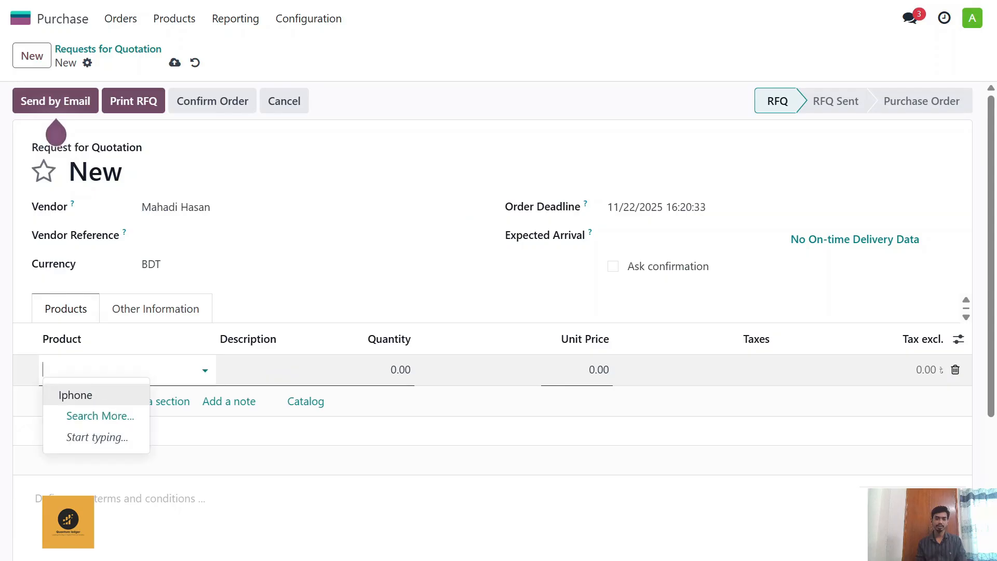
pyautogui.click(94, 395)
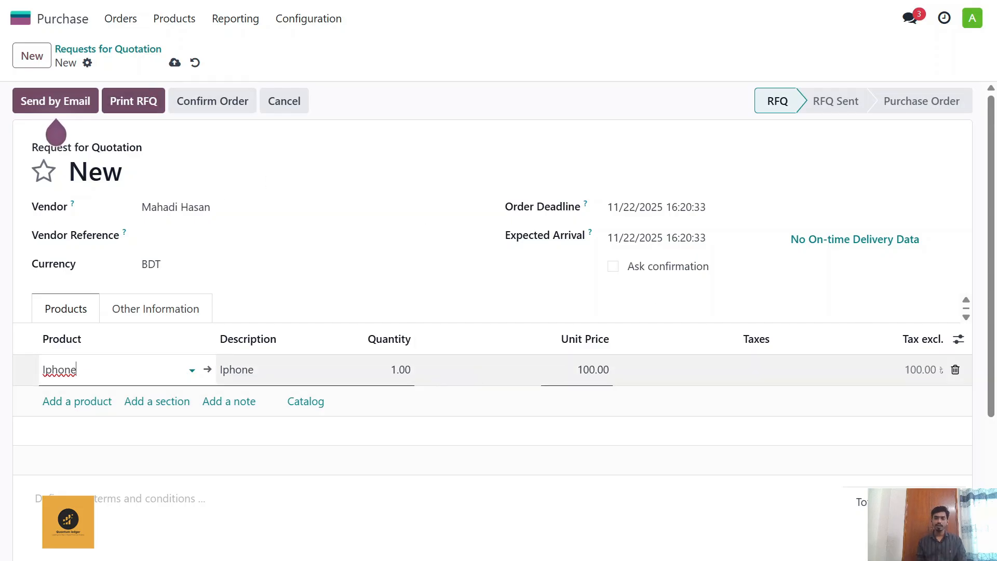
pyautogui.click(403, 369)
pyautogui.write('20')
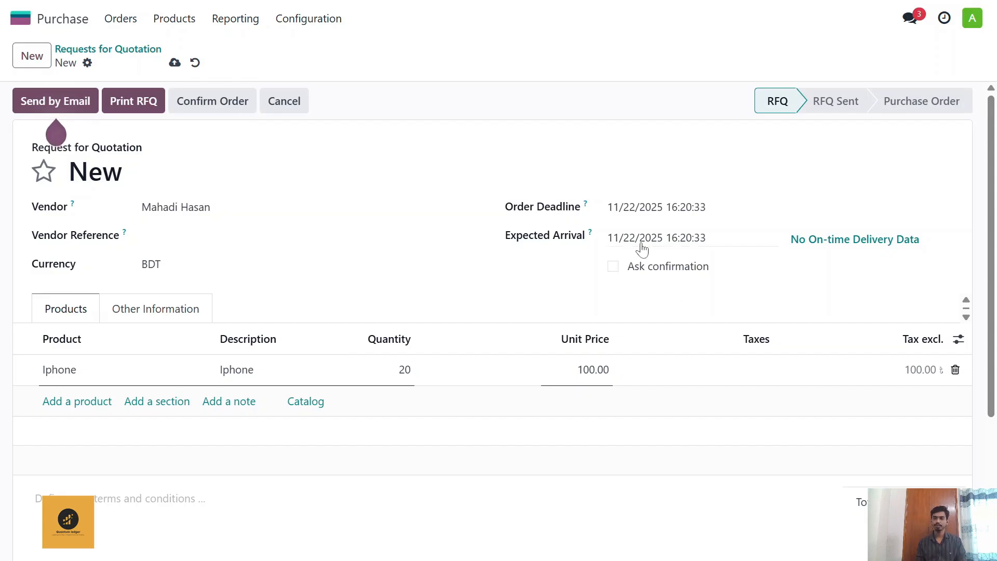
pyautogui.click(322, 236)
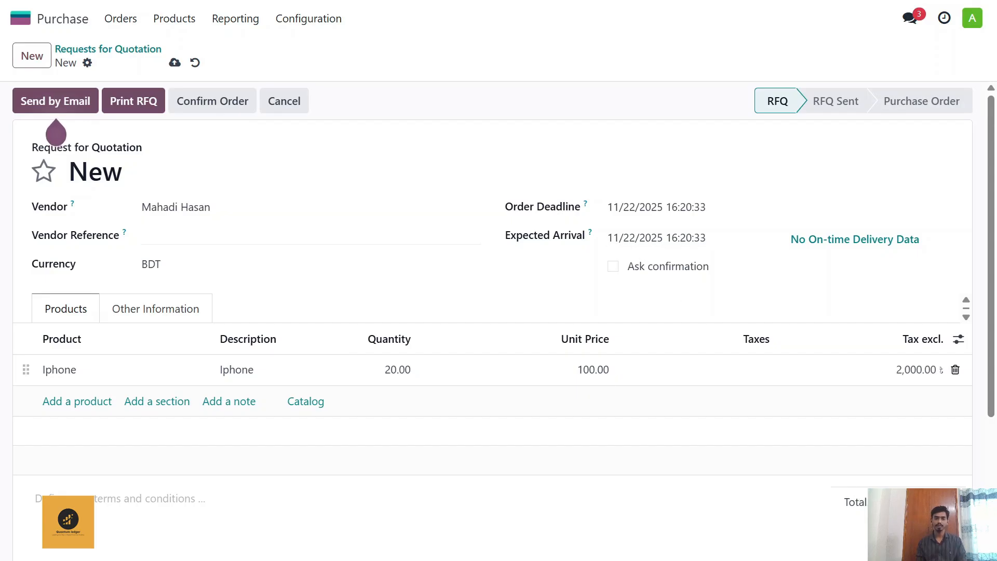
# Step: Check the order total and confirm the request for quotation as a purchase order
pyautogui.scroll(-2, 500, 434)
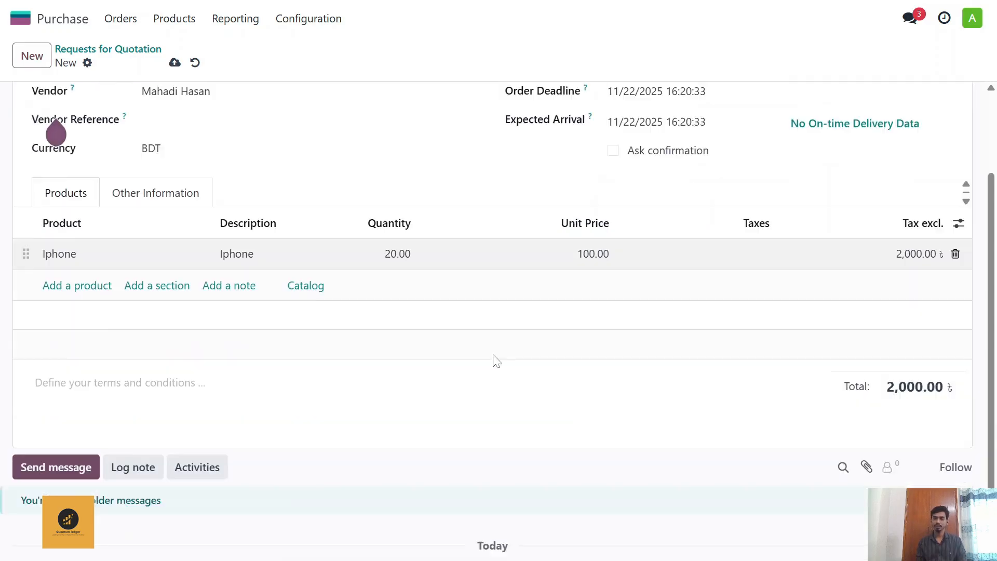
pyautogui.scroll(2, 494, 359)
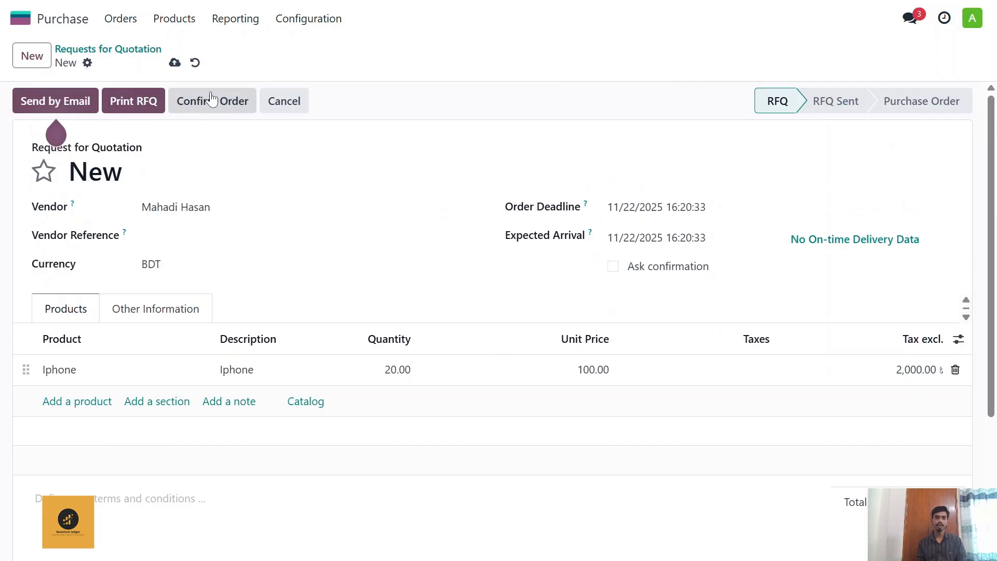
pyautogui.click(215, 102)
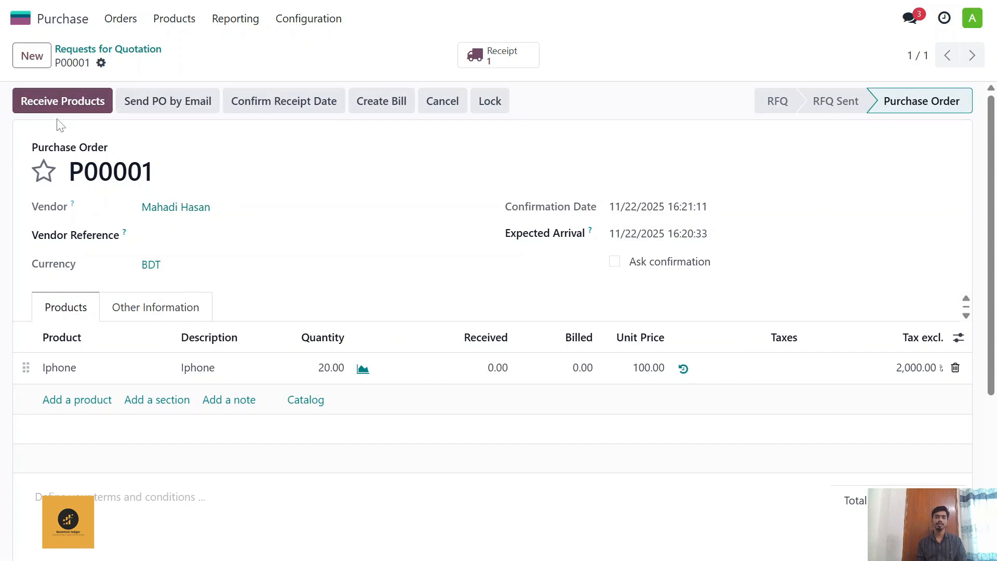
# Step: Receive the ordered Iphones by validating the full receipt, and open the receipt's stock valuation
pyautogui.click(83, 101)
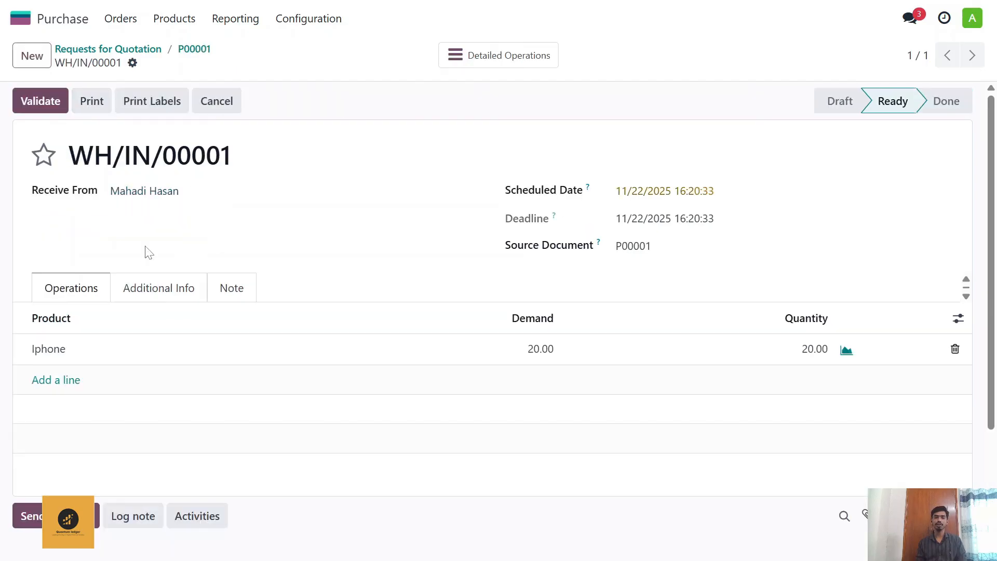
pyautogui.click(48, 106)
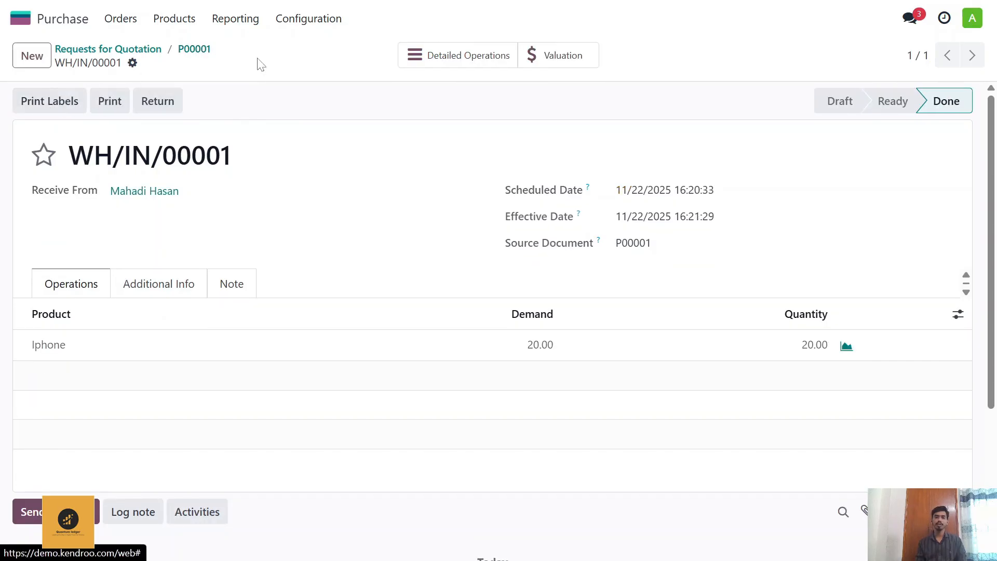
pyautogui.click(566, 62)
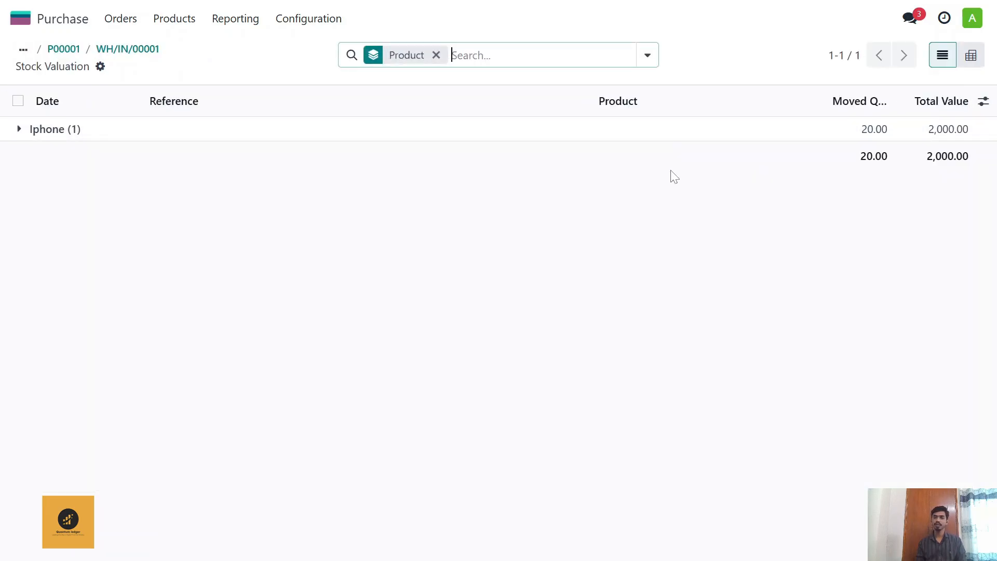
# Step: Return from the stock valuation to the Iphone purchase order and create its vendor bill
pyautogui.click(135, 53)
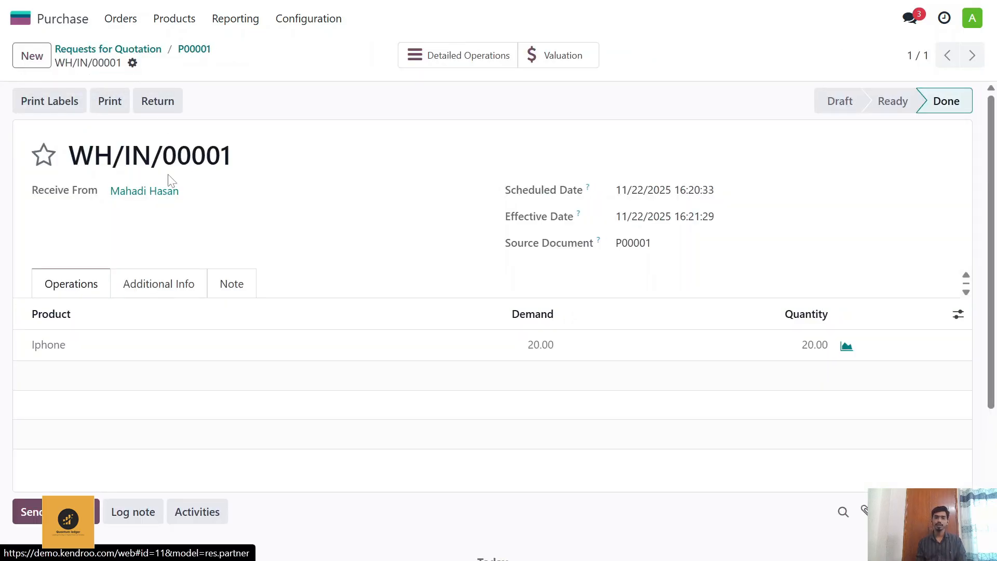
pyautogui.click(190, 51)
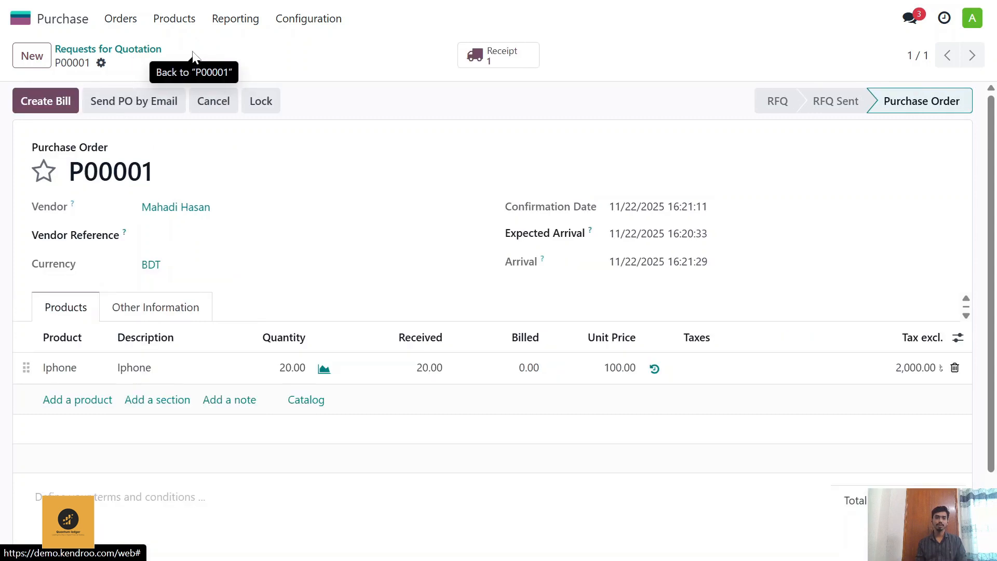
pyautogui.click(64, 104)
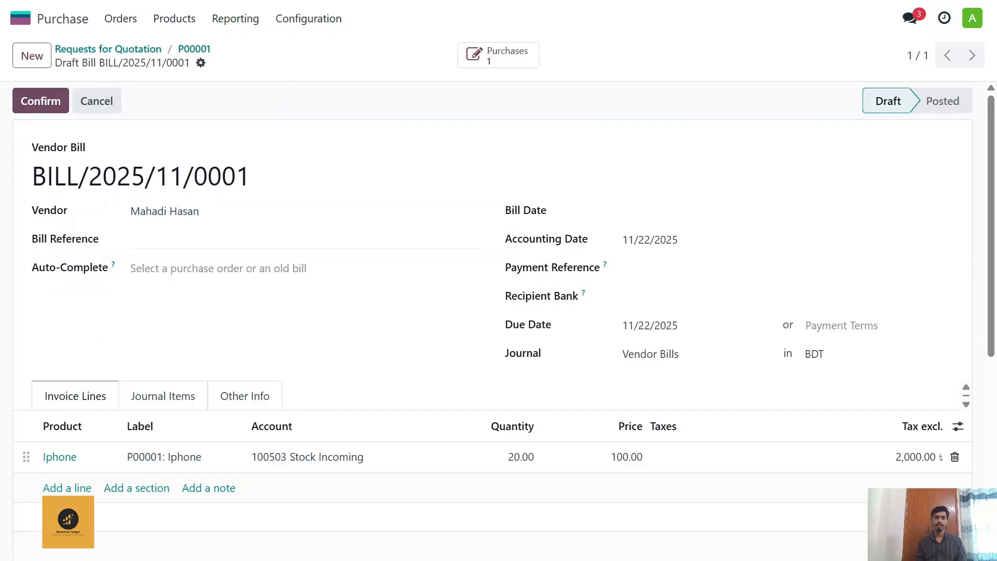
pyautogui.scroll(-1, 153, 244)
pyautogui.scroll(1, 153, 244)
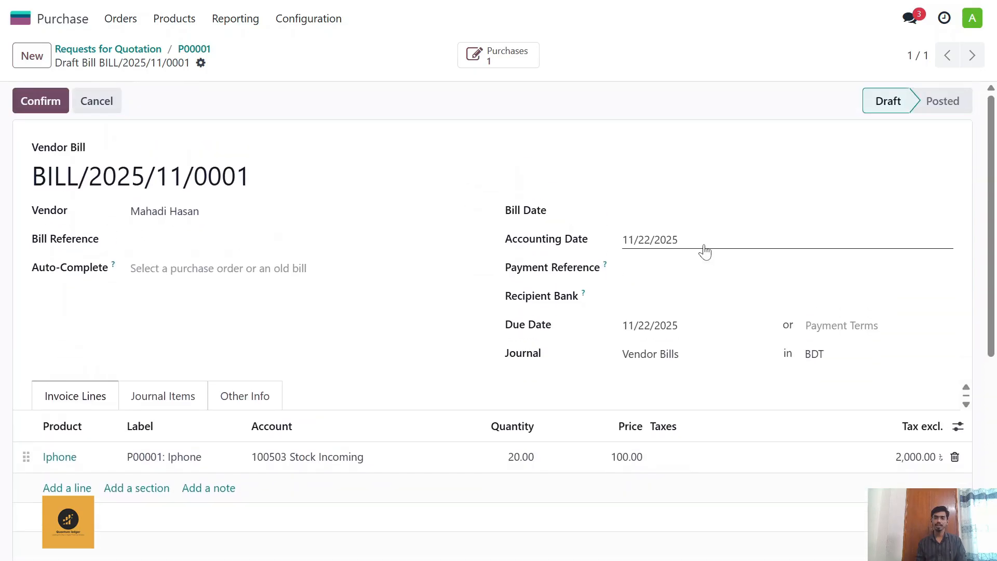
# Step: Set the draft vendor bill's bill date to 11/22/2025 and review the bill
pyautogui.click(701, 213)
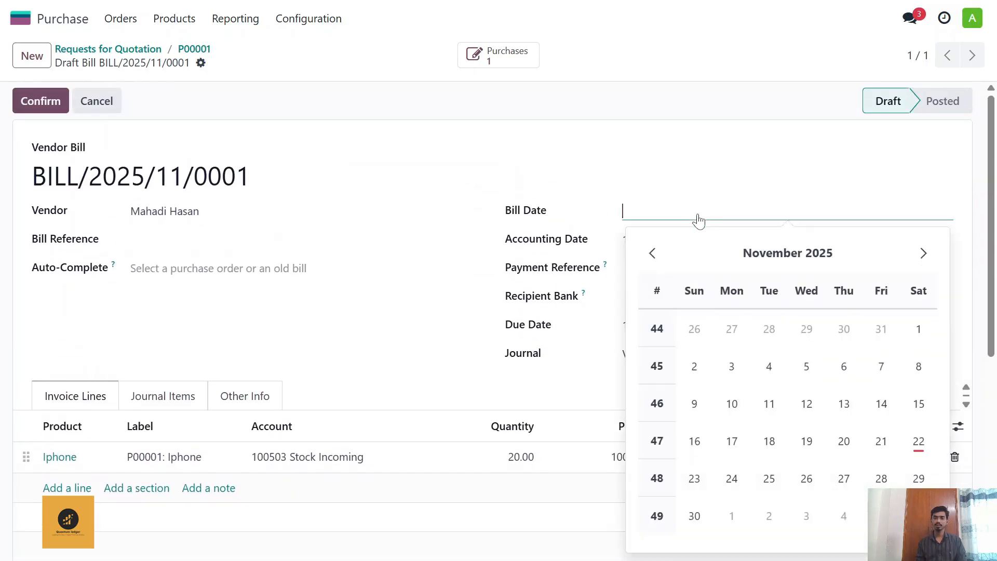
pyautogui.click(918, 442)
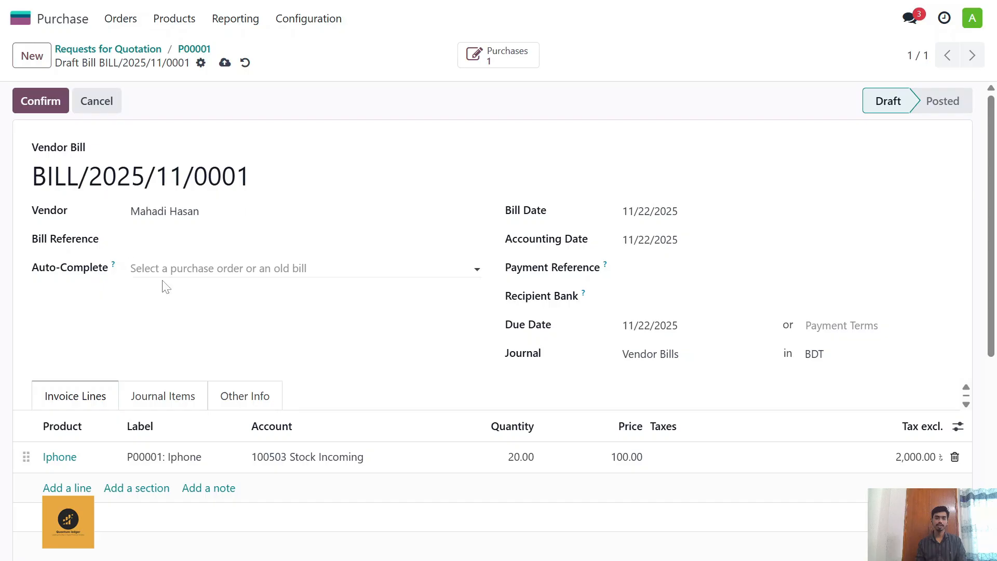
pyautogui.scroll(-1, 166, 287)
pyautogui.scroll(1, 194, 287)
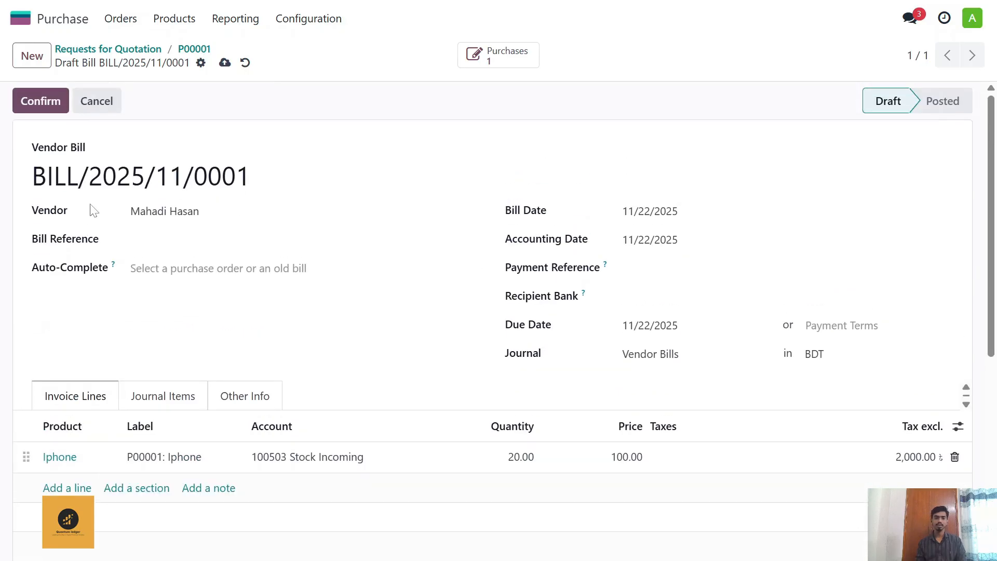
# Step: Enter "Iphone Purchase" as the bill reference and confirm the vendor bill
pyautogui.click(42, 104)
pyautogui.click(317, 240)
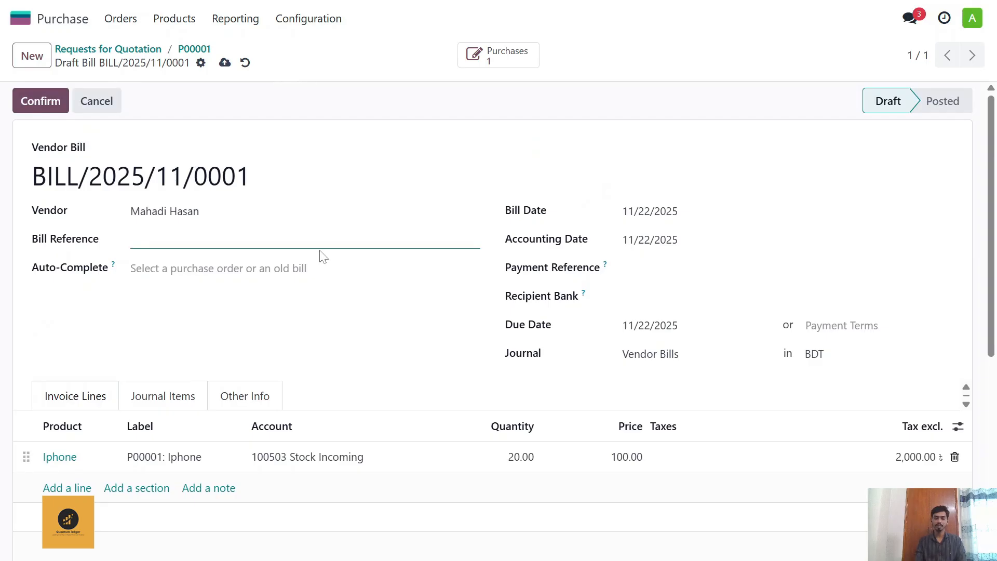
pyautogui.write('Iphone ')
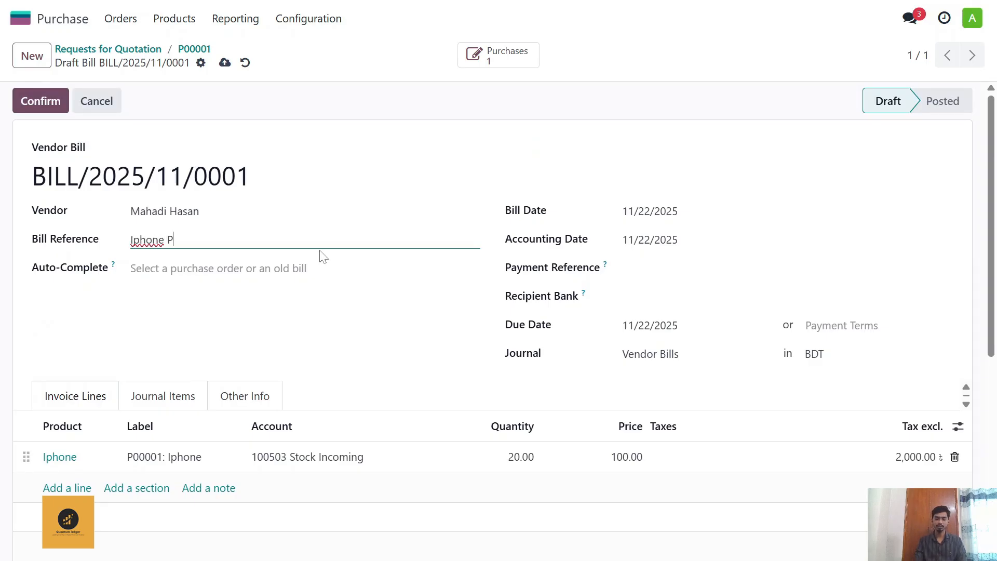
pyautogui.write('Purchase')
pyautogui.click(47, 100)
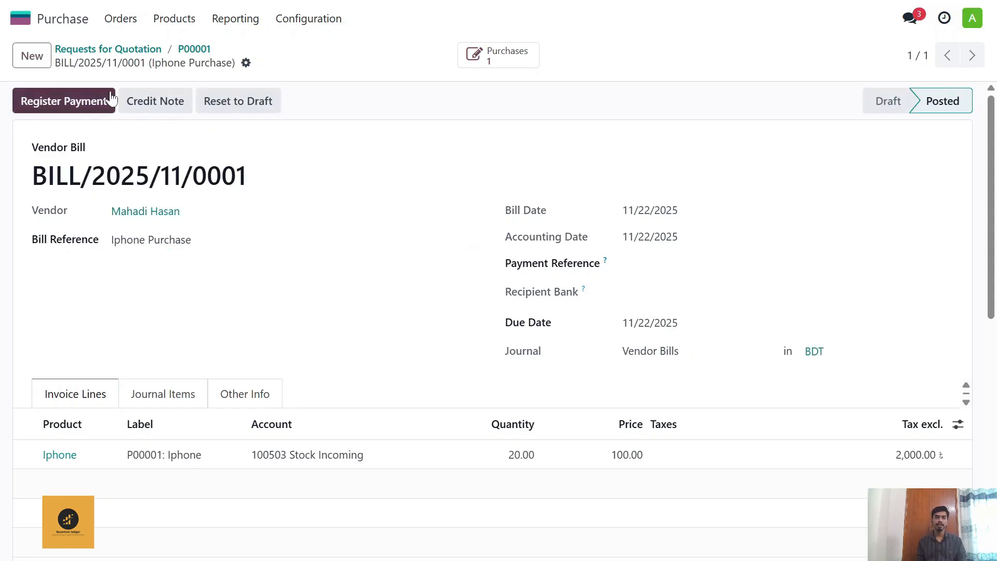
# Step: Switch to the Accounting app and review the assets, liabilities and equity on the balance sheet
pyautogui.click(119, 49)
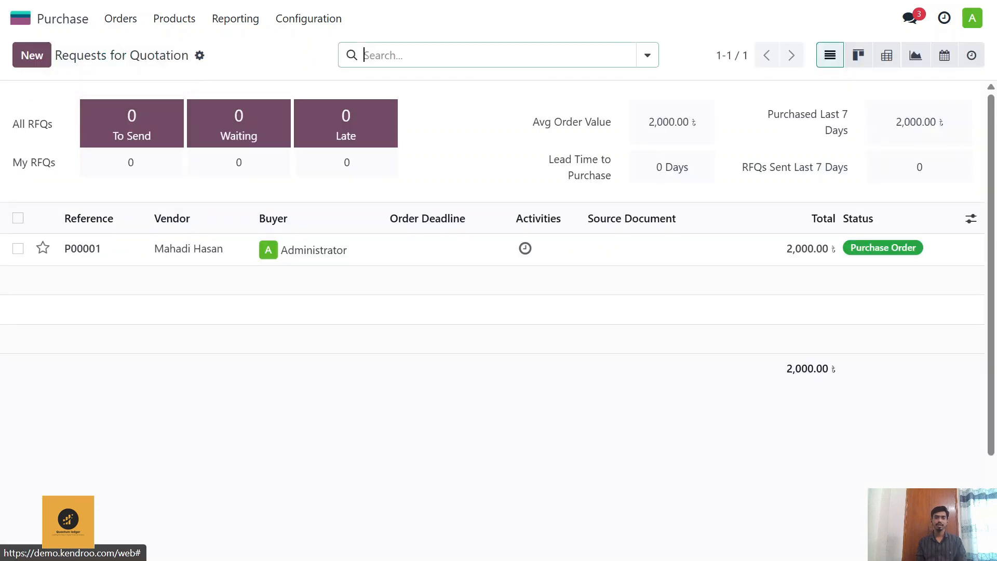
pyautogui.click(62, 26)
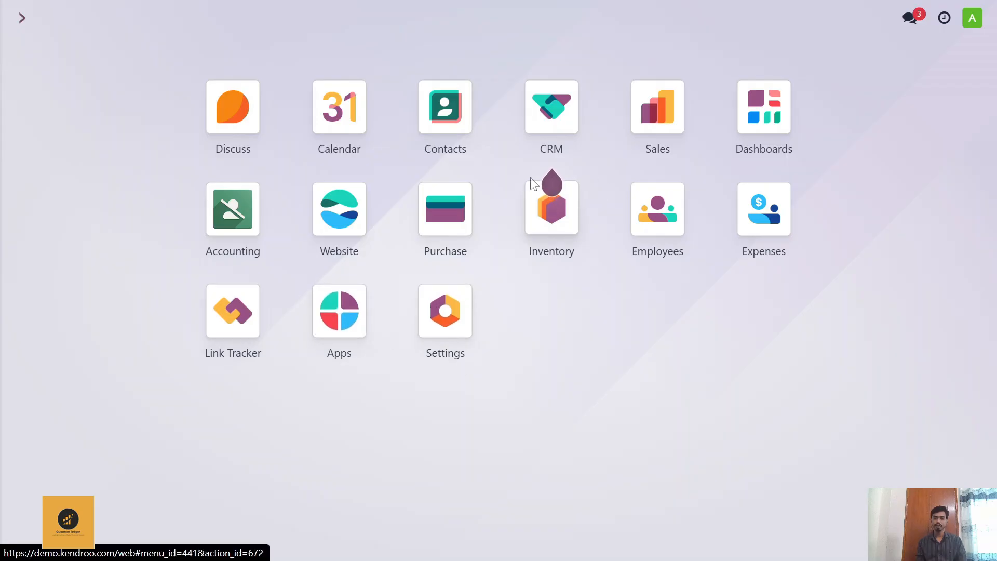
pyautogui.click(213, 221)
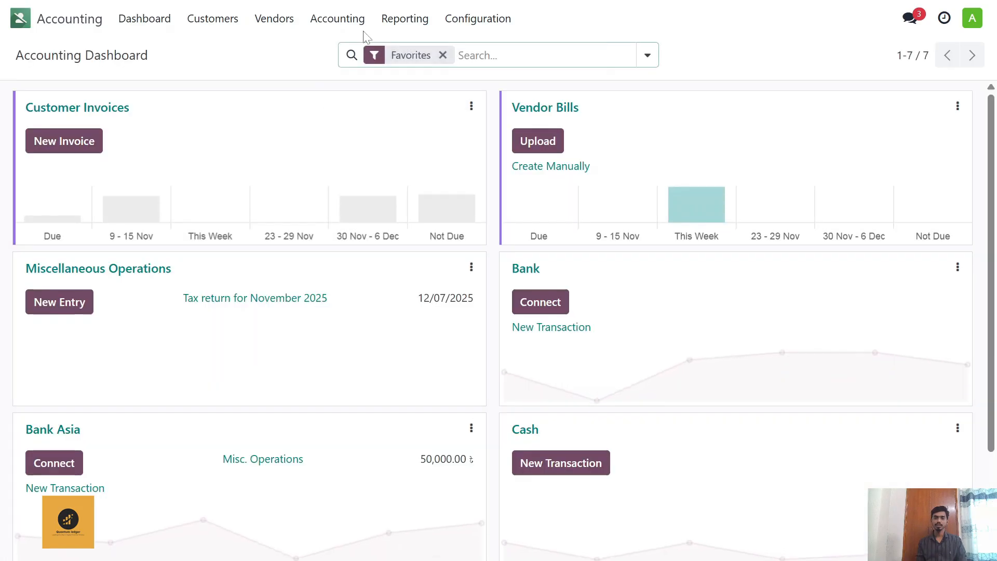
pyautogui.click(405, 18)
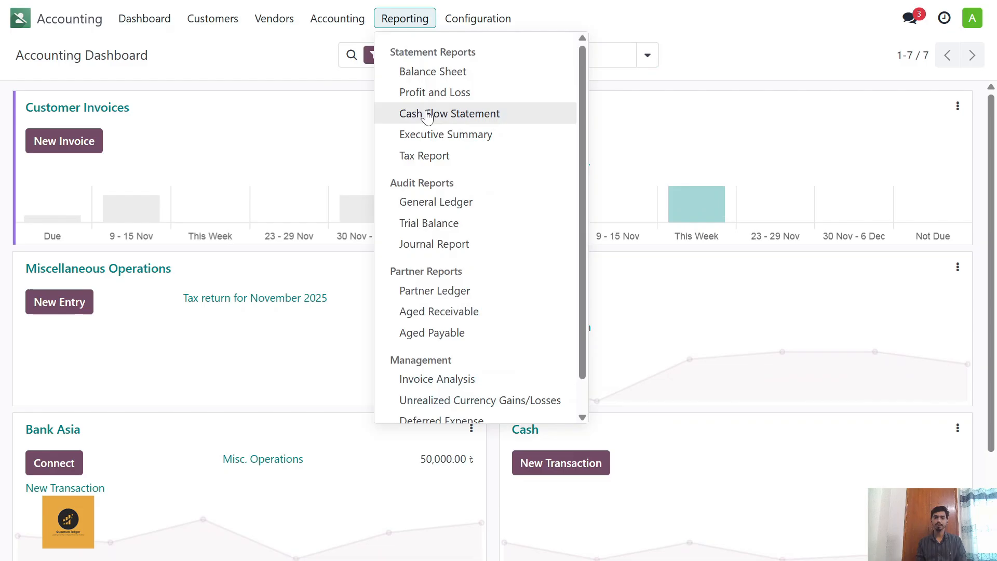
pyautogui.click(441, 74)
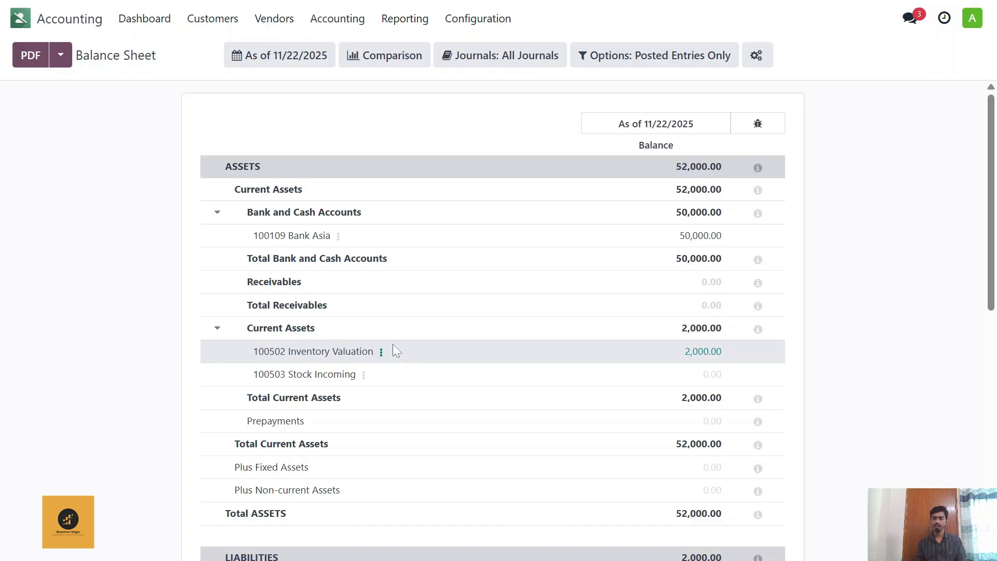
pyautogui.scroll(-4, 343, 317)
pyautogui.scroll(-5, 341, 332)
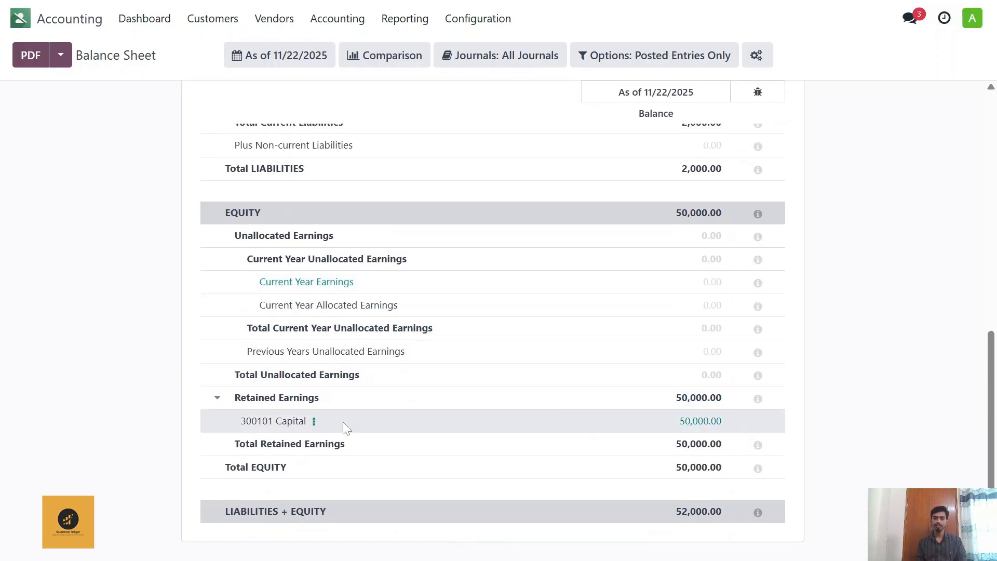
pyautogui.scroll(3, 340, 411)
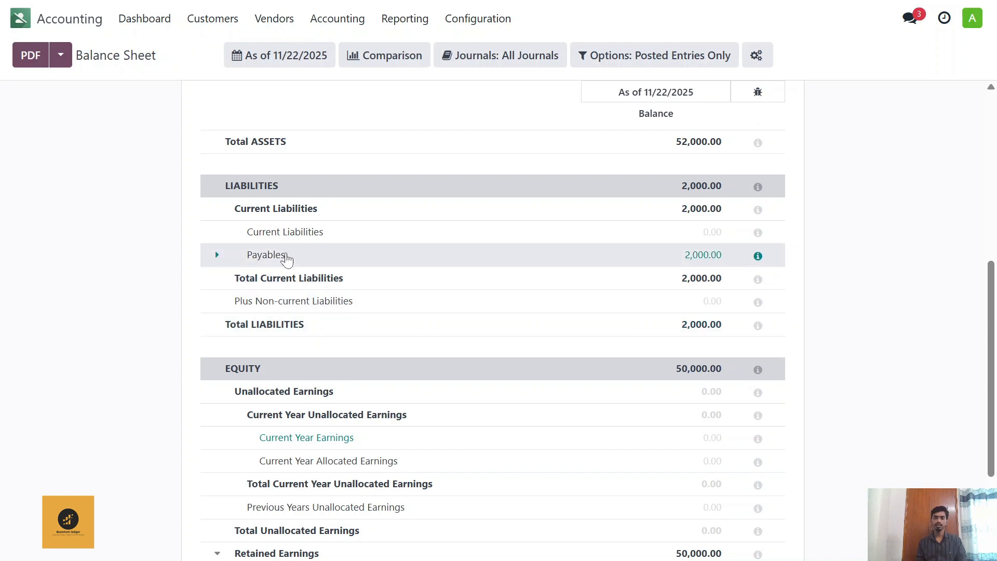
pyautogui.scroll(7, 291, 259)
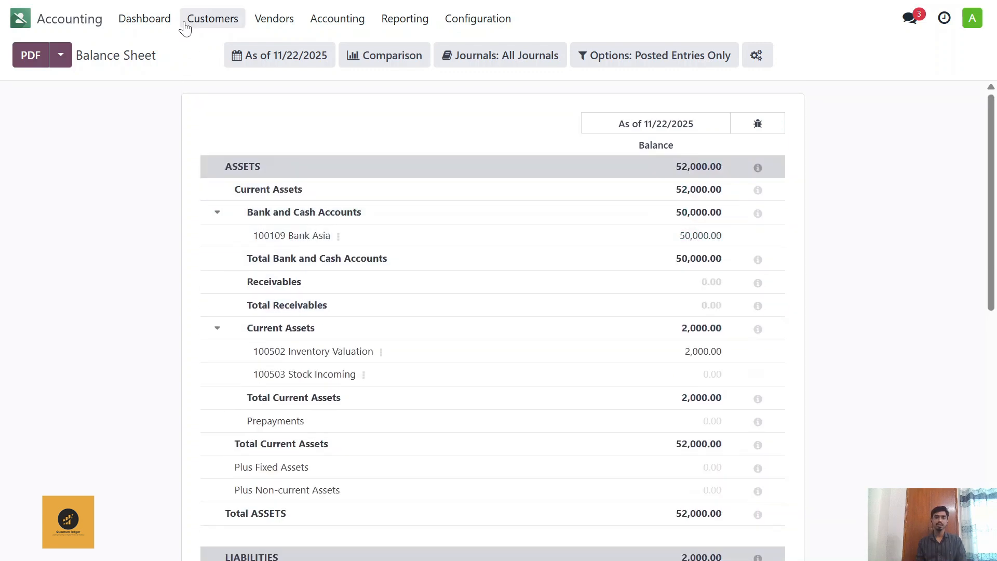
# Step: Switch to the Inventory app and open the Stock report to check the Iphone's cost, value and on-hand quantity
pyautogui.click(129, 20)
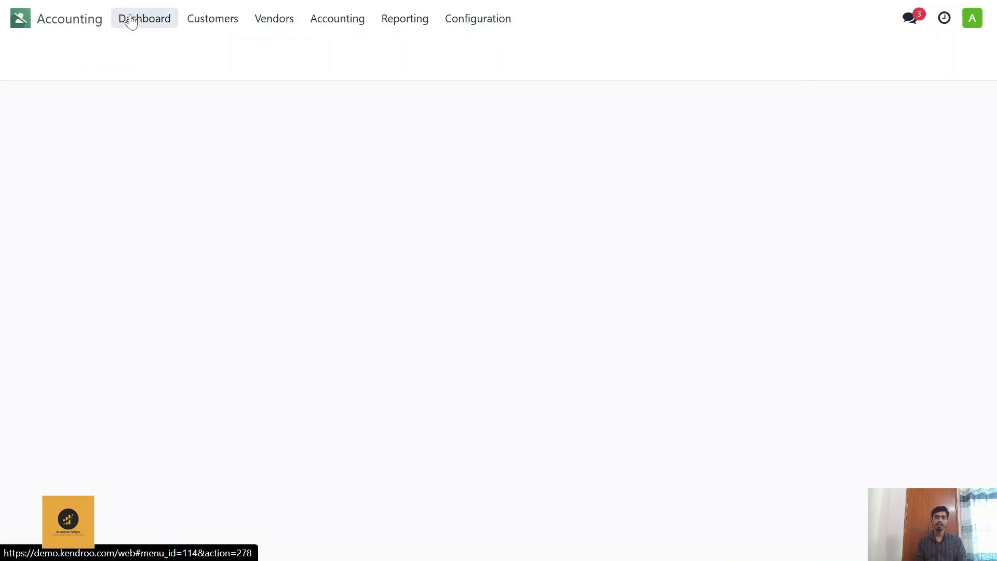
pyautogui.click(20, 19)
pyautogui.write('imven')
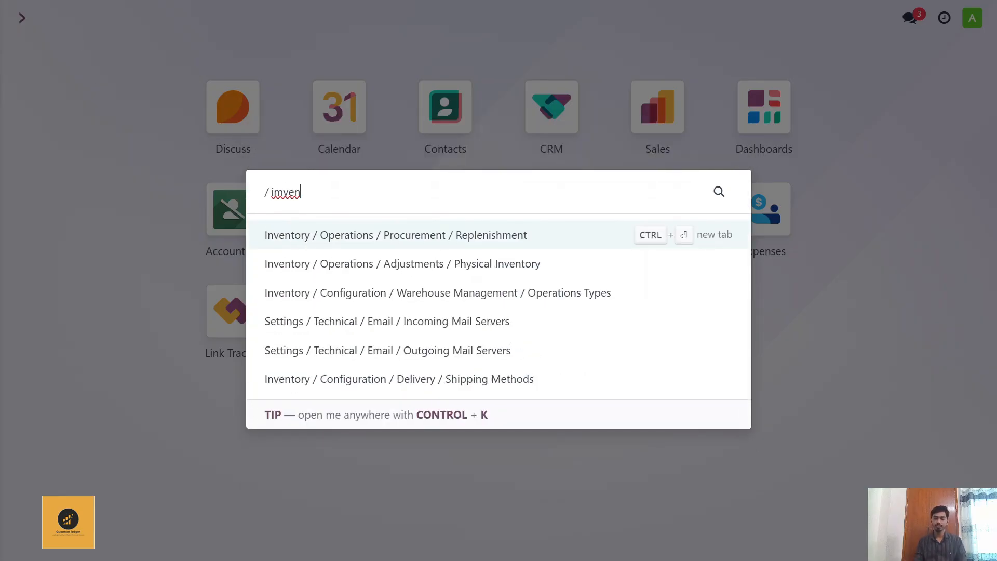
pyautogui.press('BackSpace')
pyautogui.press('BackSpace')
pyautogui.press('BackSpace')
pyautogui.press('BackSpace')
pyautogui.write('n')
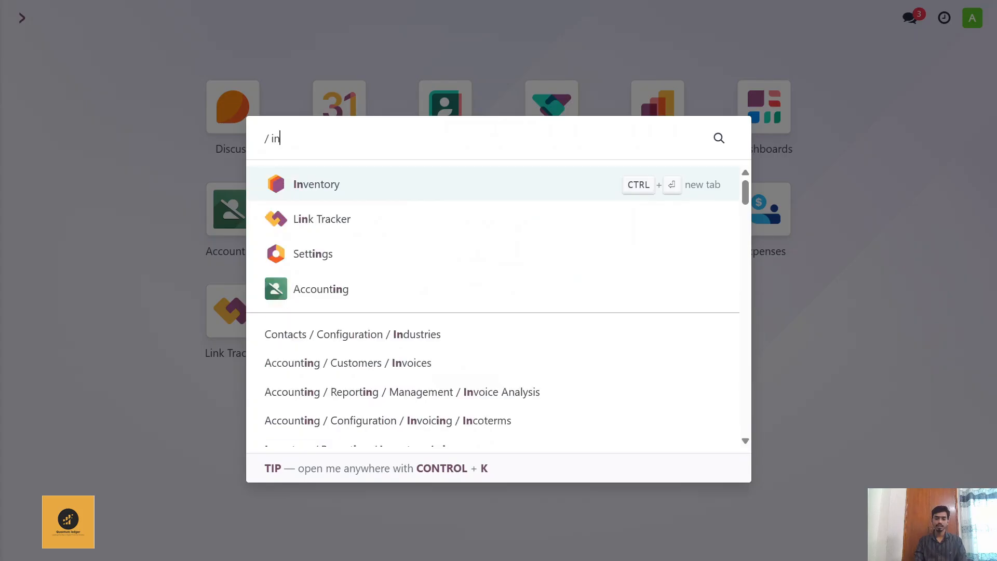
pyautogui.write('ve')
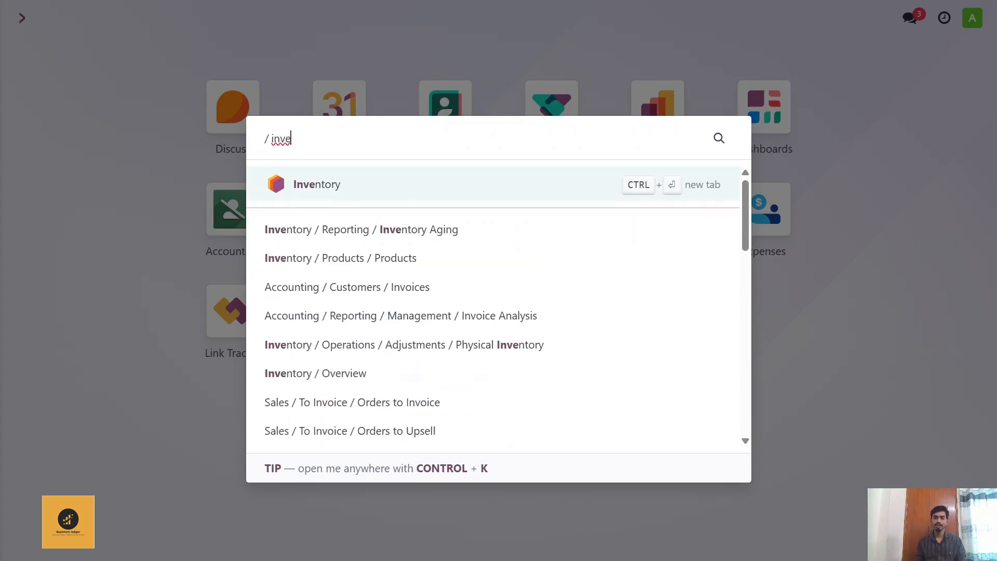
pyautogui.click(467, 188)
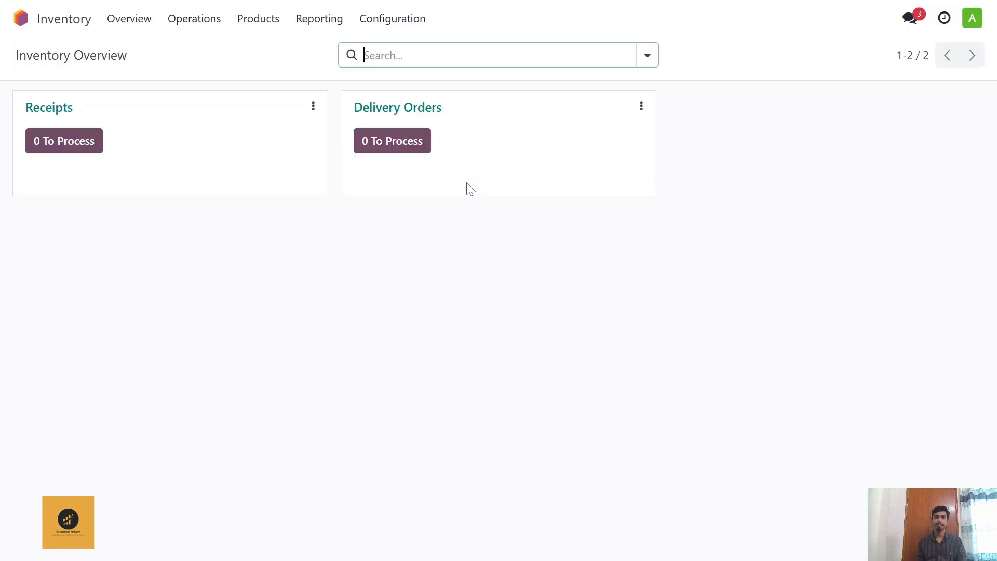
pyautogui.click(314, 25)
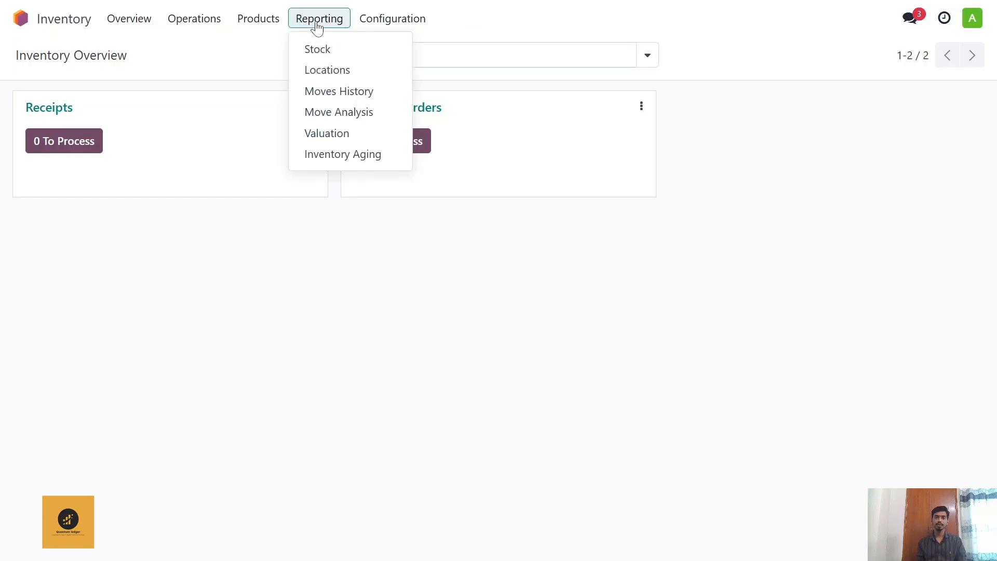
pyautogui.click(332, 49)
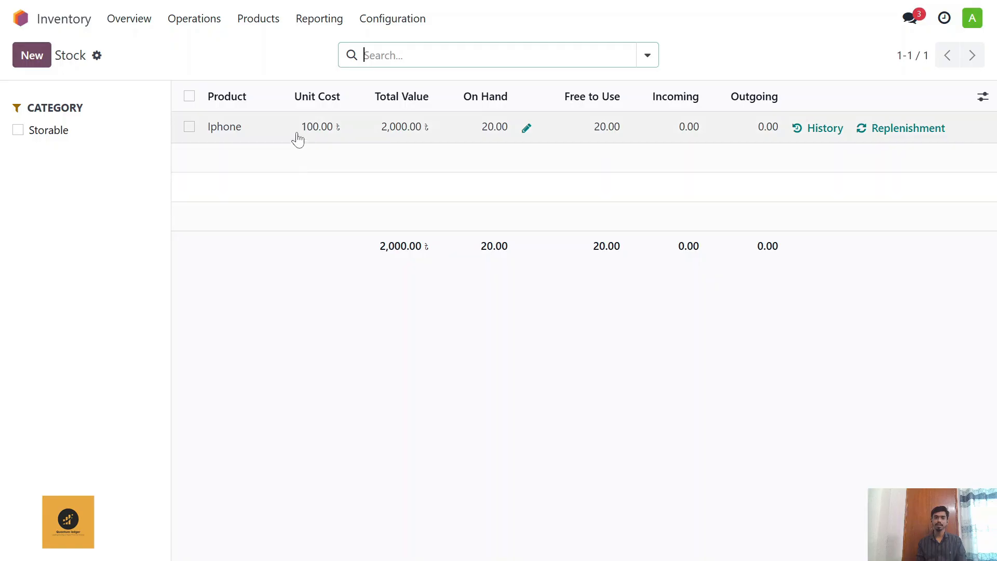
# Step: Open the inventory Valuation report and expand the Iphone group to view its stock move
pyautogui.click(317, 19)
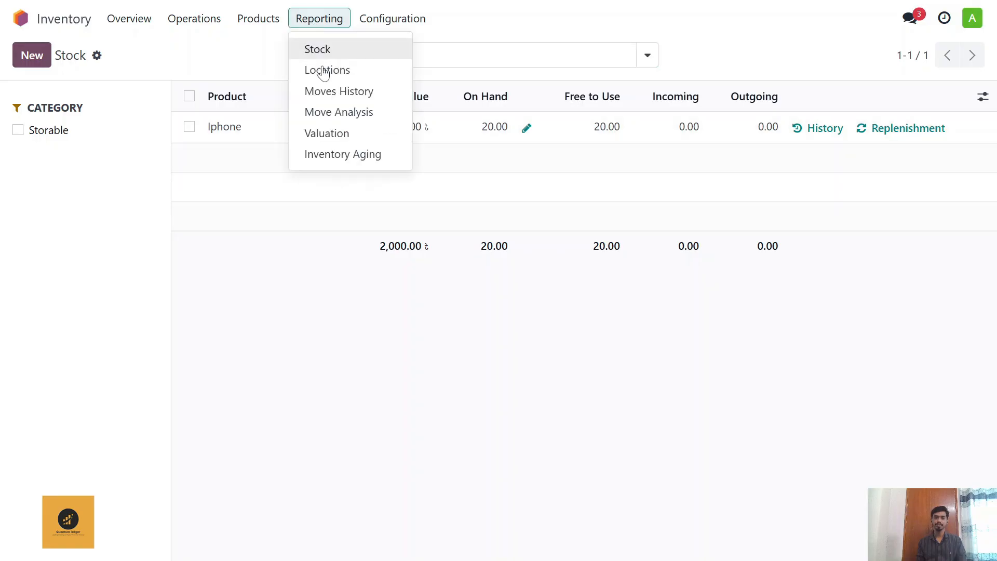
pyautogui.click(347, 136)
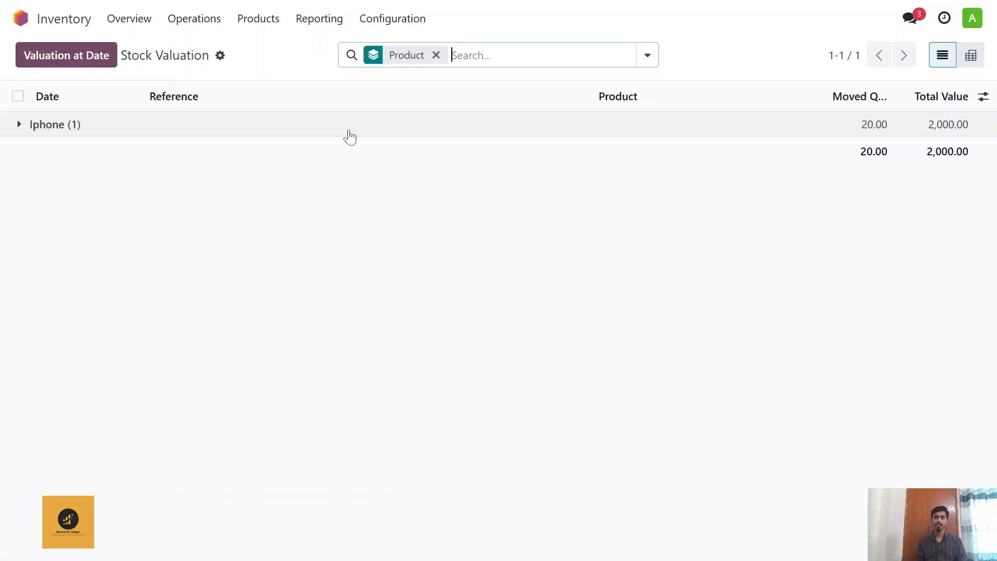
pyautogui.click(193, 124)
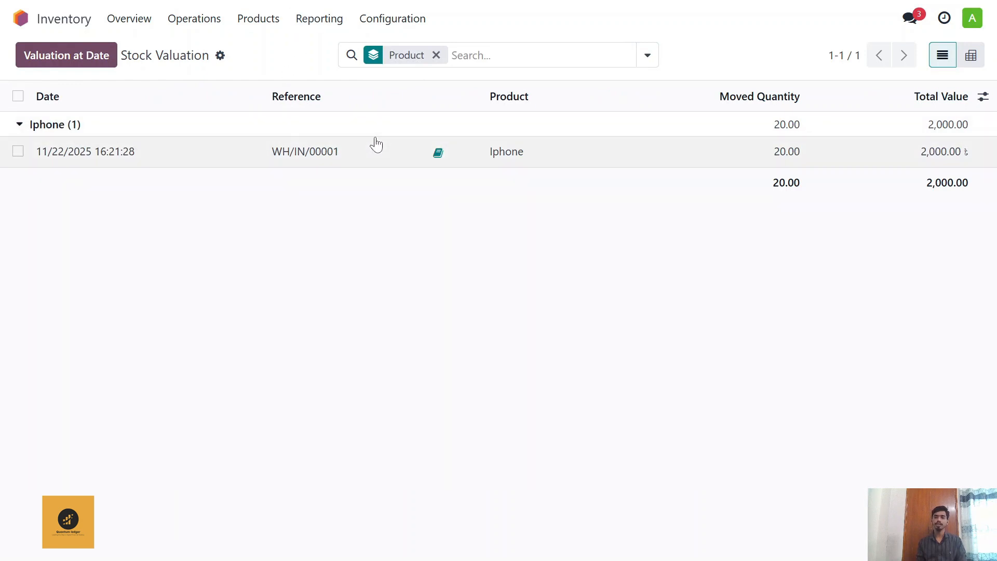
# Step: Switch back to the Accounting app and open the balance sheet to recheck the inventory valuation
pyautogui.click(21, 18)
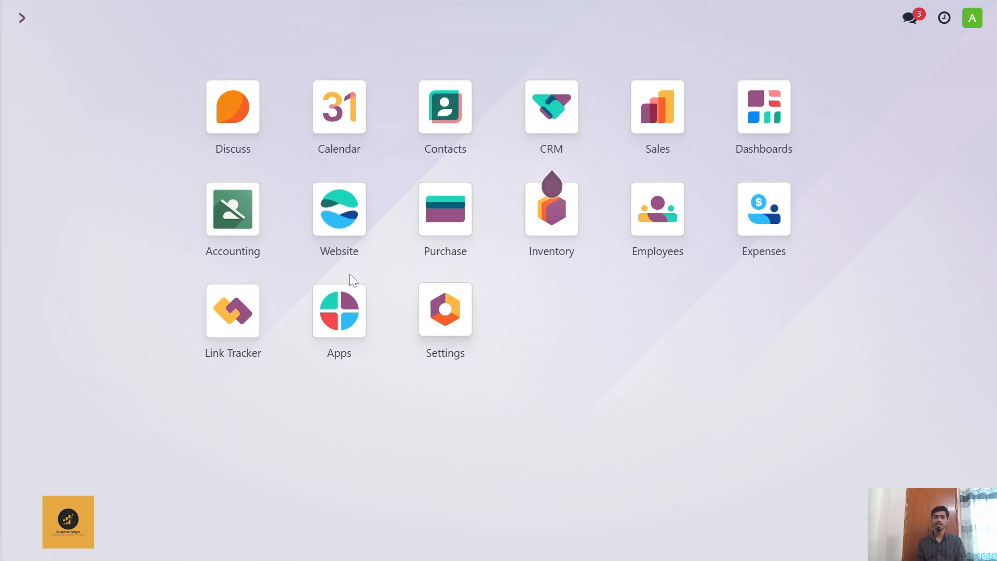
pyautogui.click(242, 219)
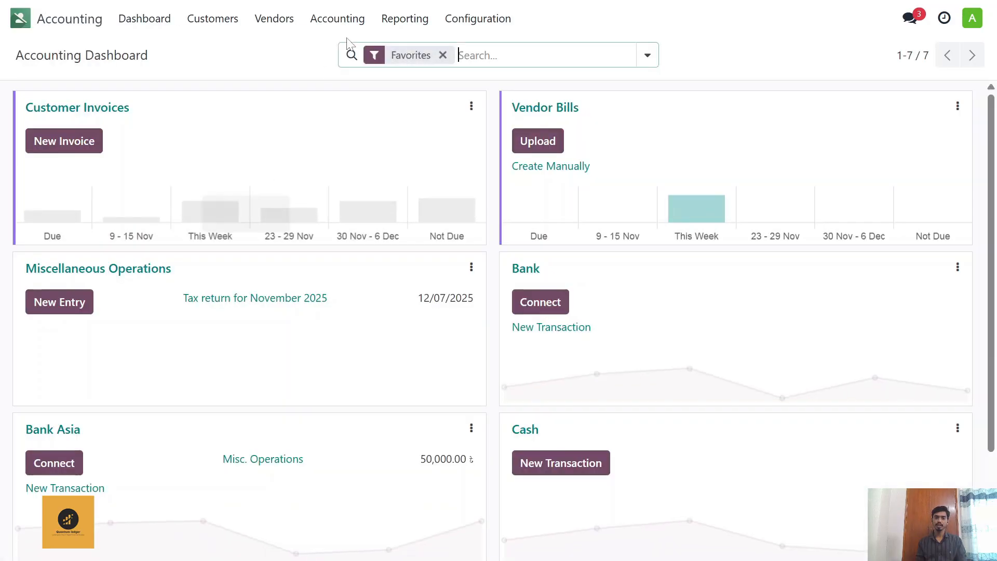
pyautogui.click(405, 19)
pyautogui.click(415, 78)
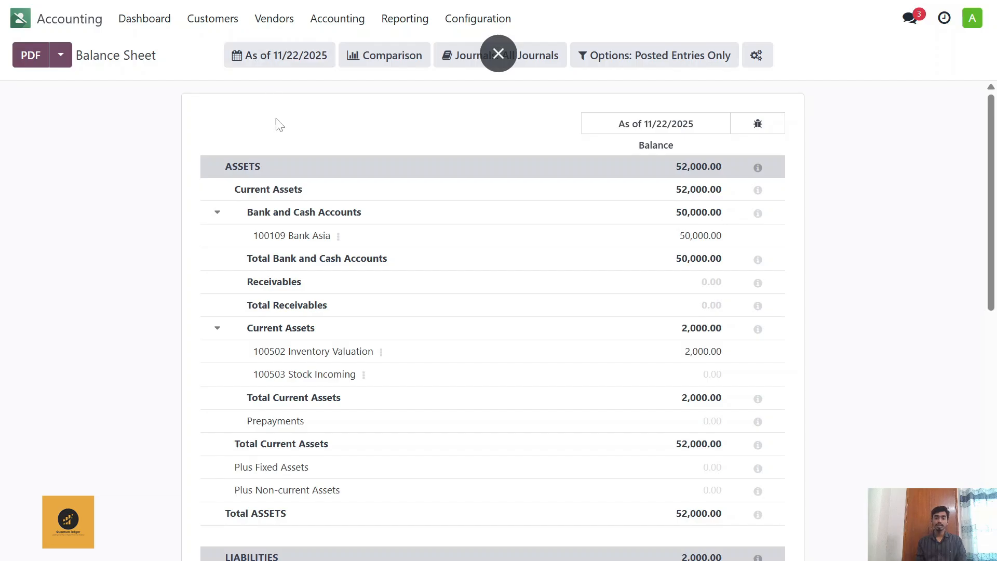
# Step: Open the Iphone Purchase vendor bill from the list of vendor bills
pyautogui.click(288, 17)
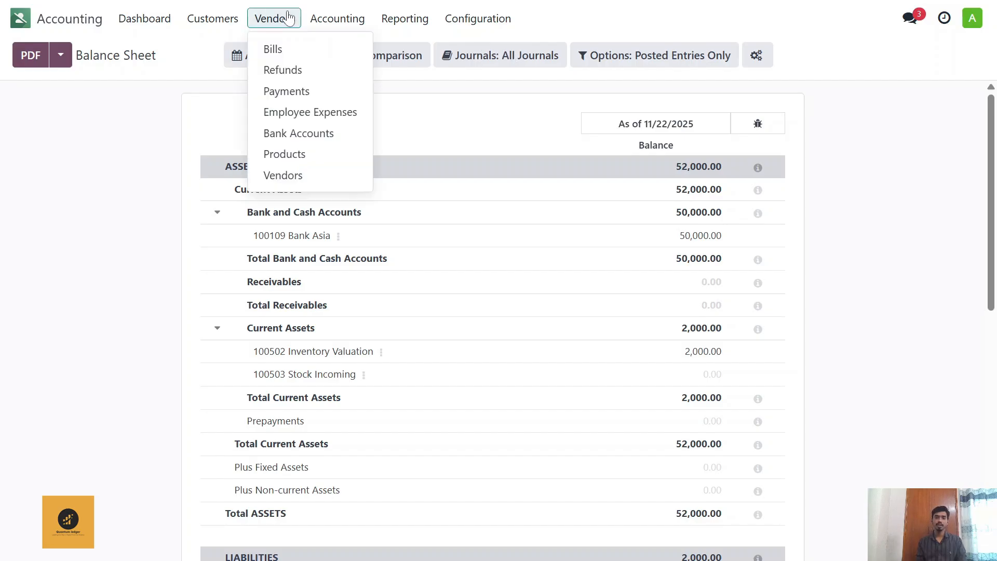
pyautogui.click(291, 50)
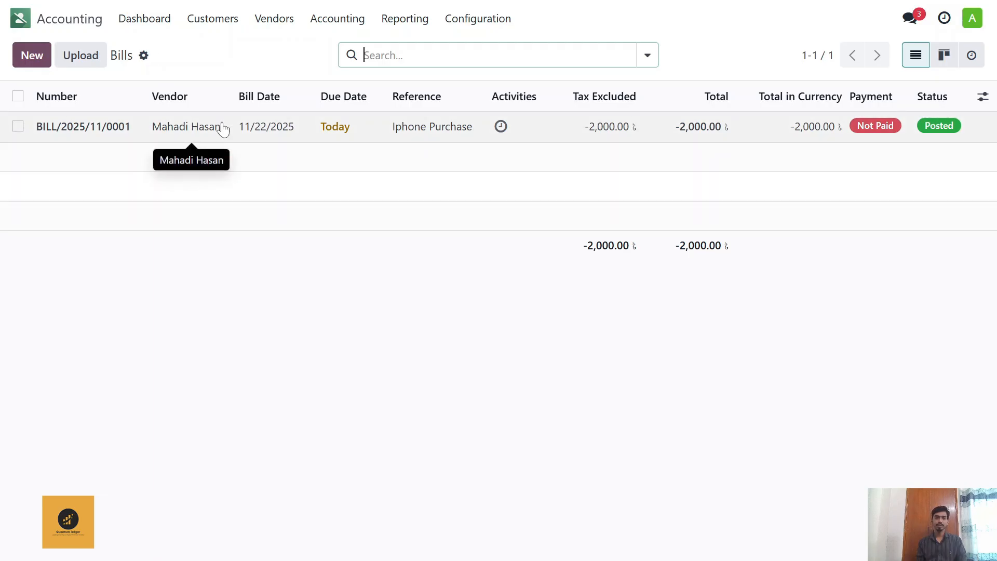
pyautogui.click(223, 129)
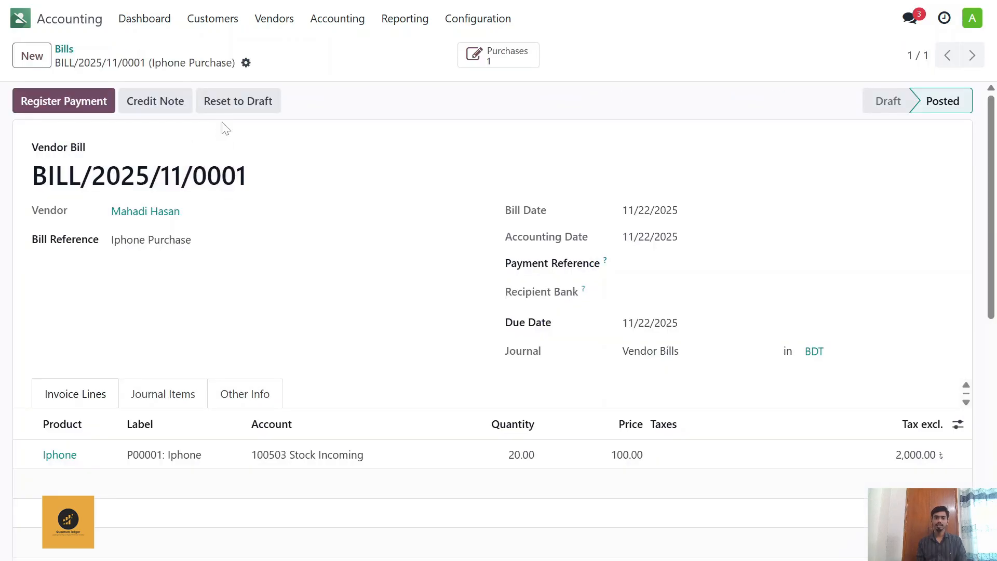
# Step: Register a partial payment of 1,000 on the bill through the Bank Asia journal, keeping the payment difference open
pyautogui.click(69, 109)
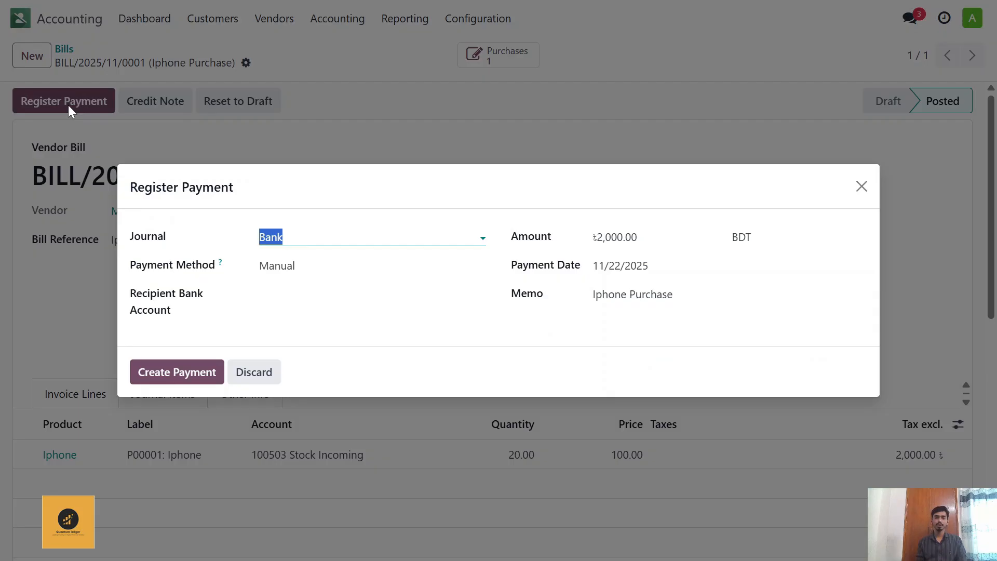
pyautogui.click(307, 237)
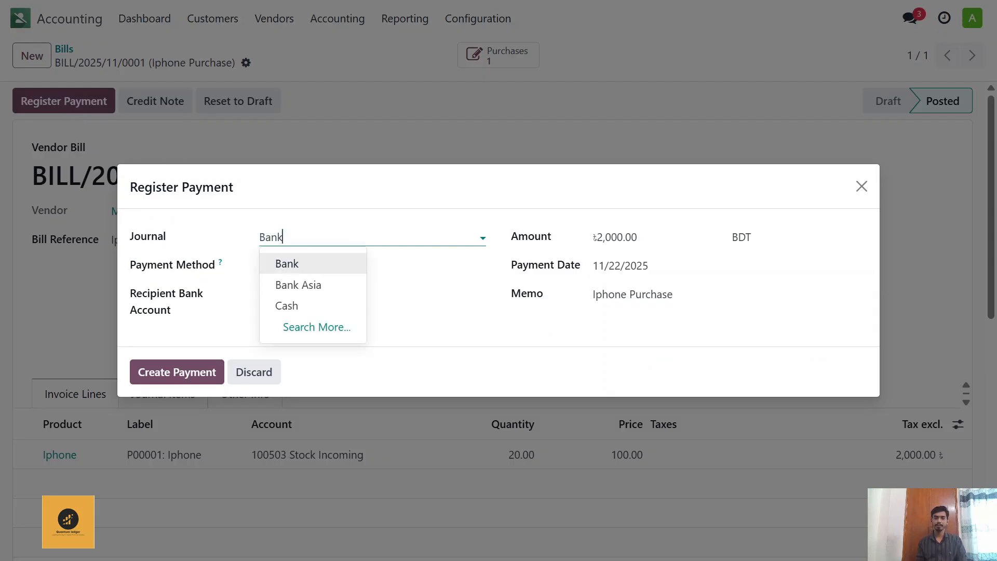
pyautogui.click(340, 285)
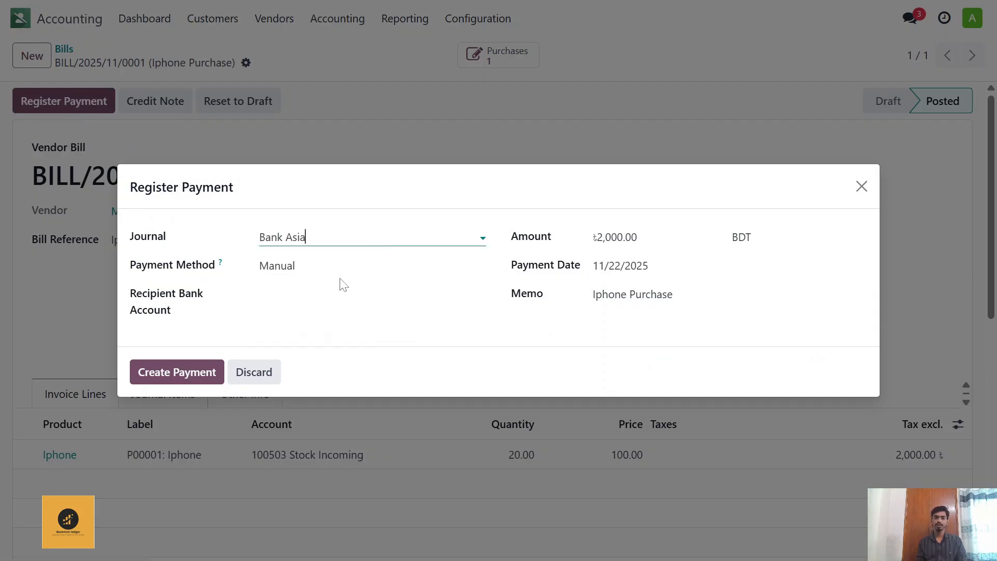
pyautogui.click(626, 237)
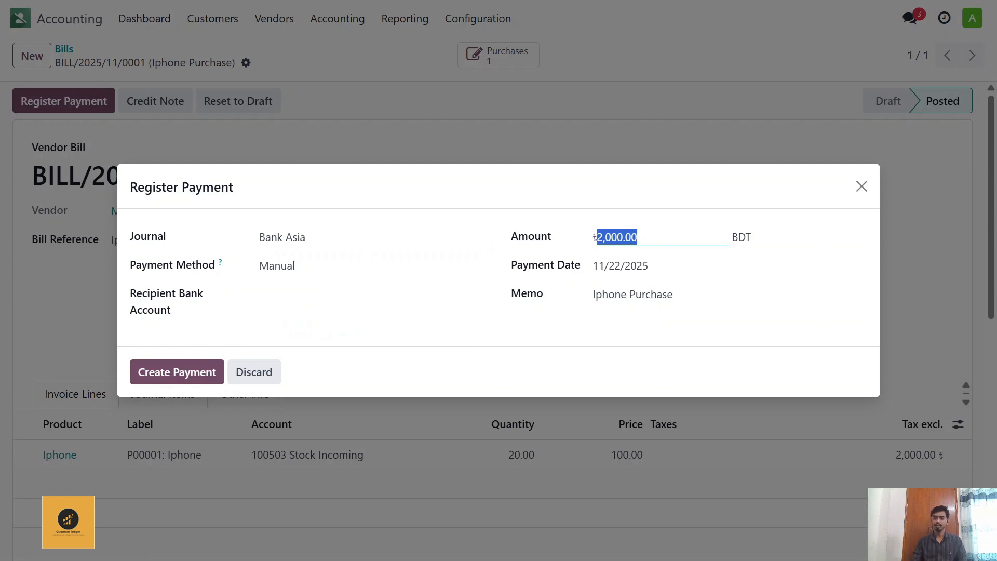
pyautogui.write('1000')
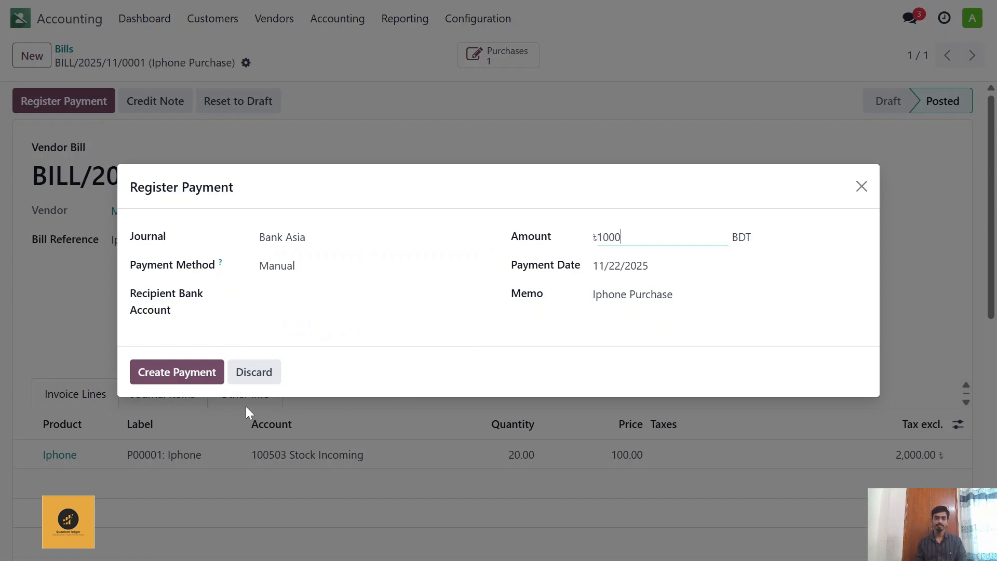
pyautogui.click(179, 373)
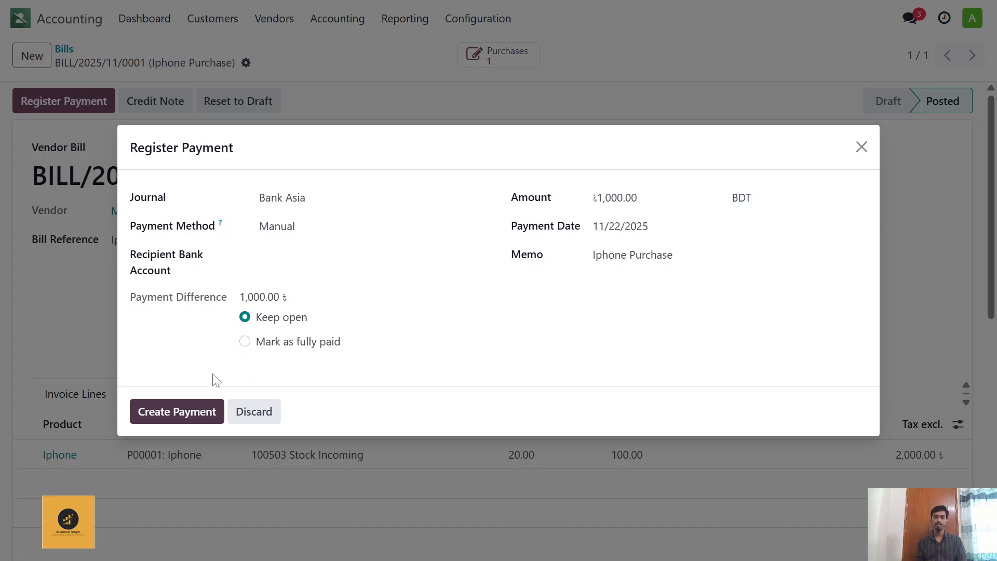
pyautogui.click(202, 413)
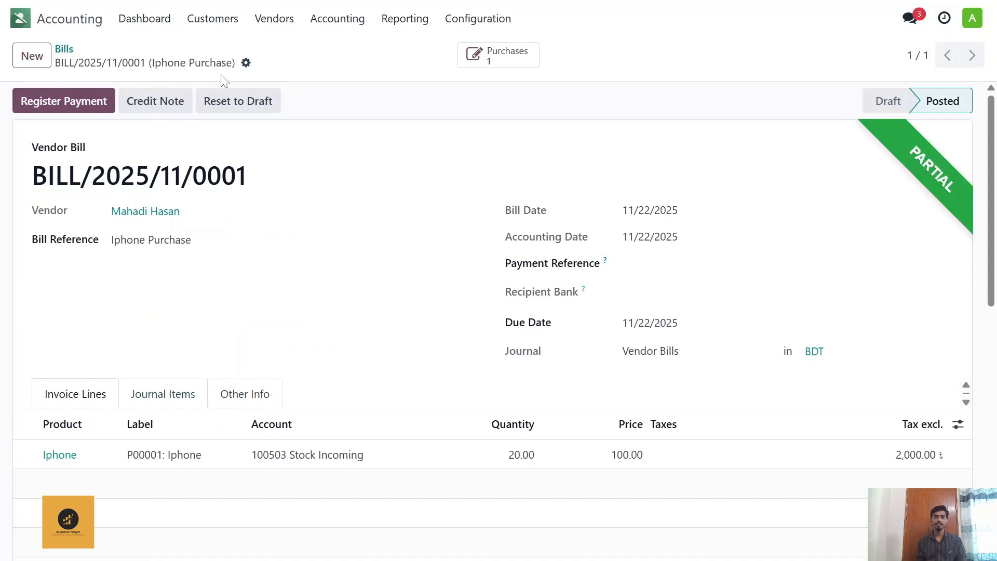
# Step: Open the balance sheet and review the Bank Asia, inventory valuation and payables balances following the partial payment
pyautogui.scroll(-2, 218, 136)
pyautogui.scroll(2, 196, 136)
pyautogui.click(338, 20)
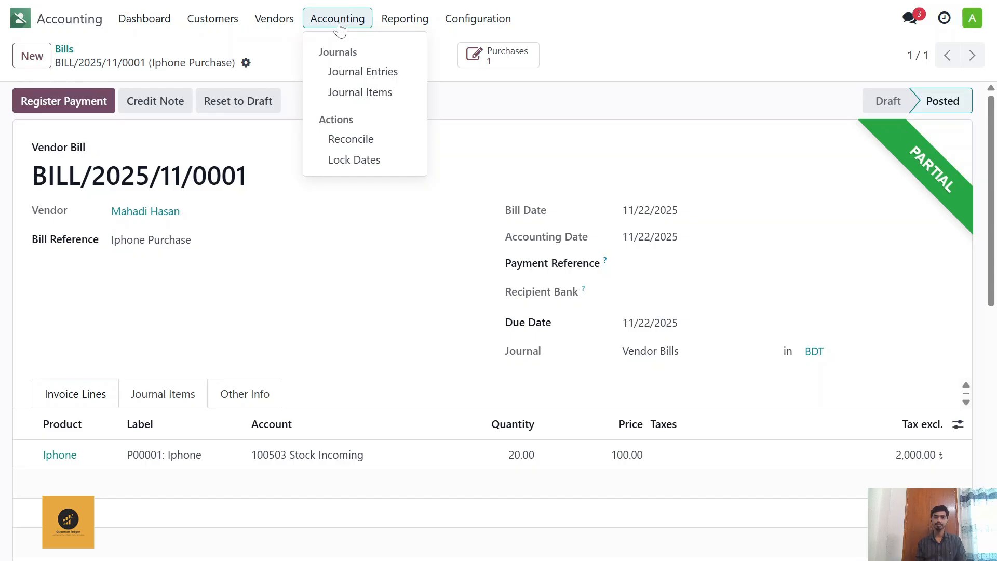
pyautogui.moveTo(395, 20)
pyautogui.click(420, 71)
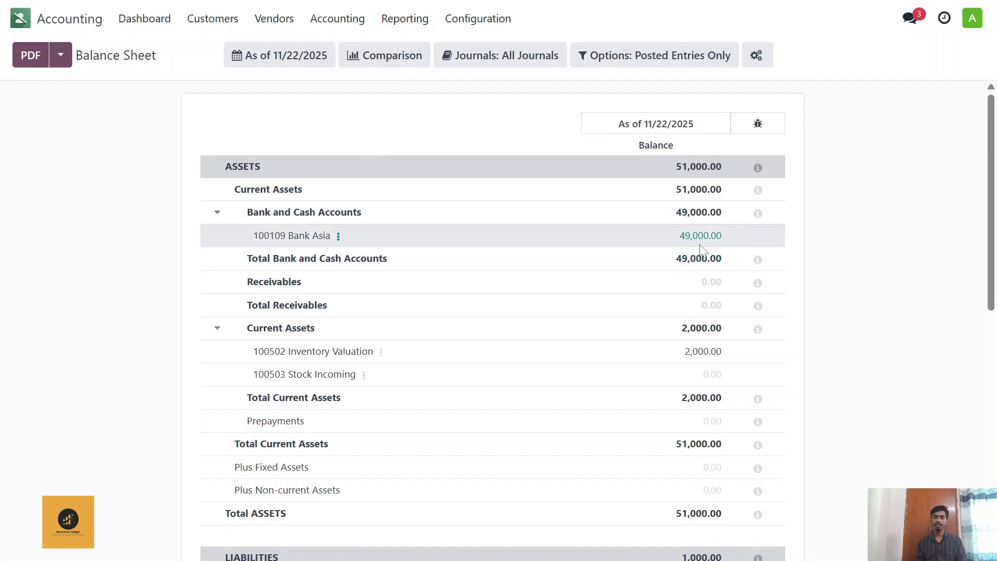
pyautogui.scroll(-3, 668, 239)
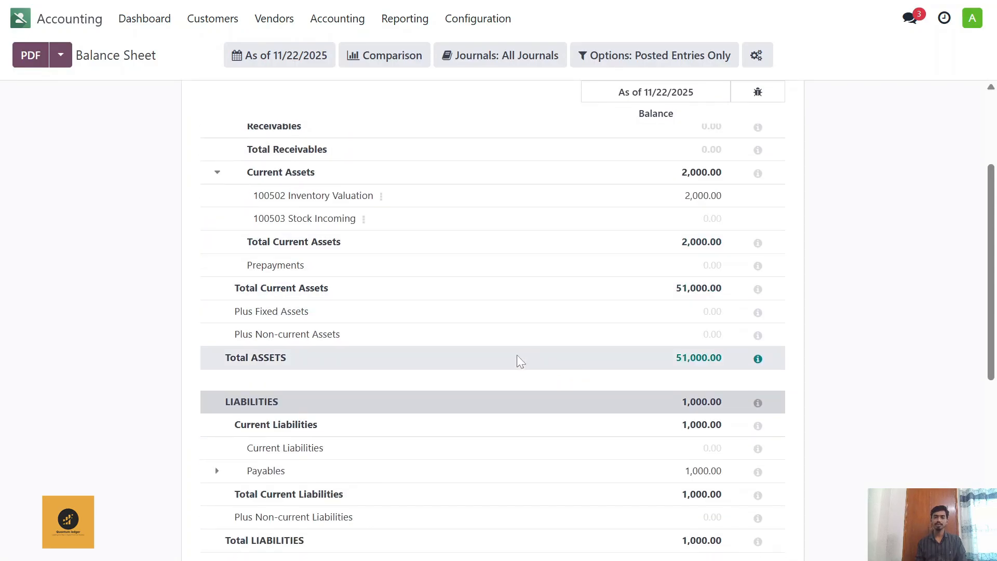
pyautogui.scroll(-2, 509, 318)
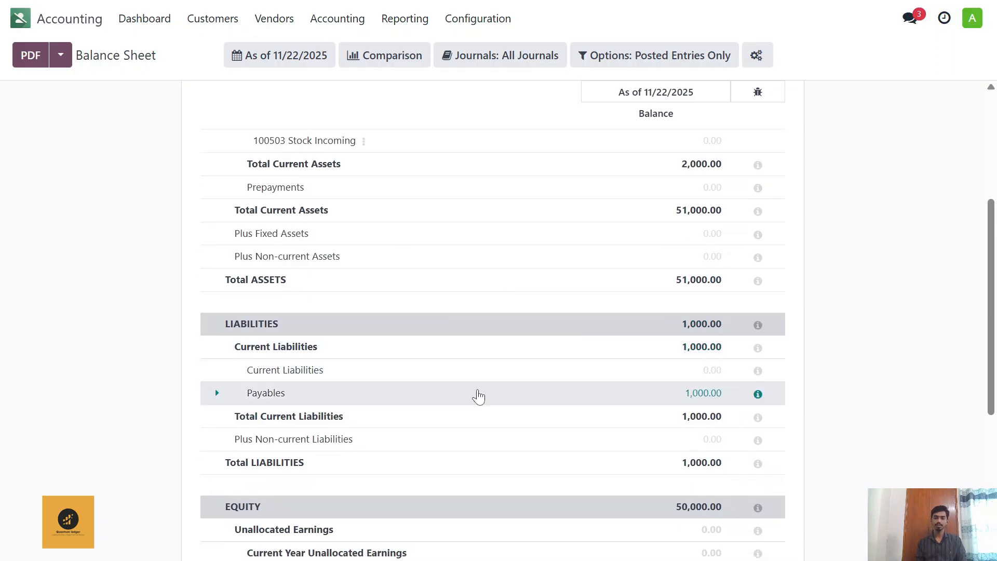
pyautogui.scroll(5, 431, 336)
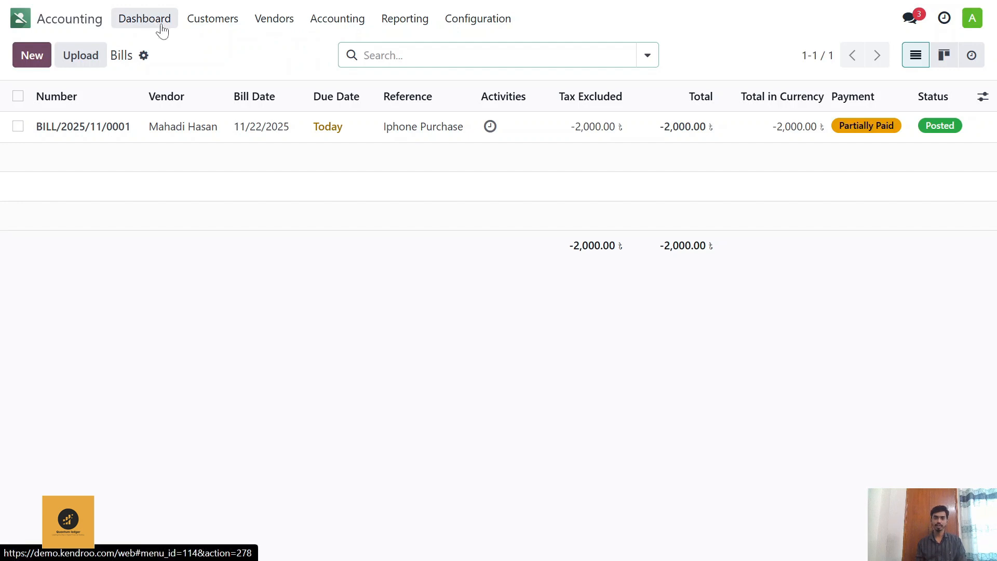
# Step: Switch to the Sales app and start a new quotation
pyautogui.click(79, 23)
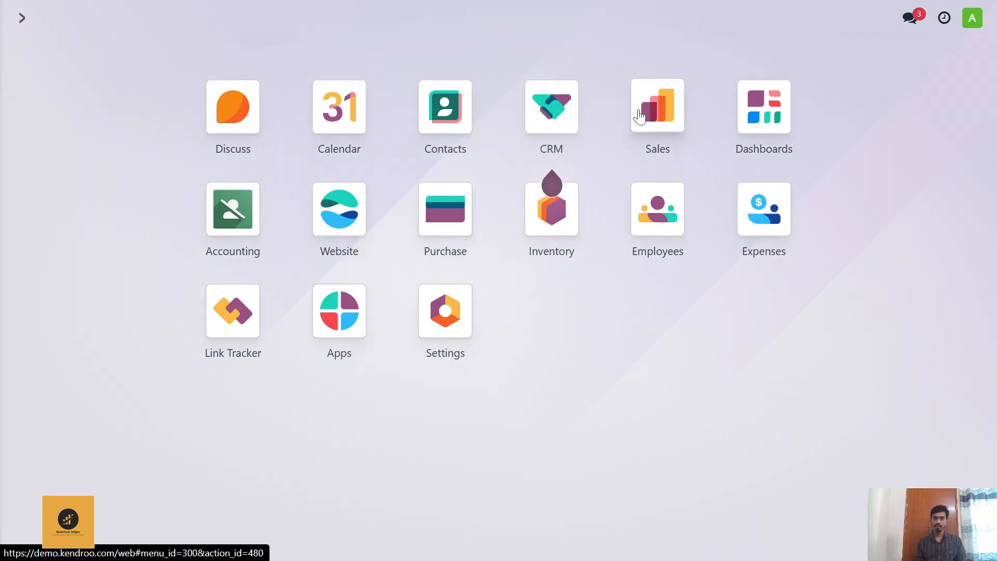
pyautogui.click(663, 120)
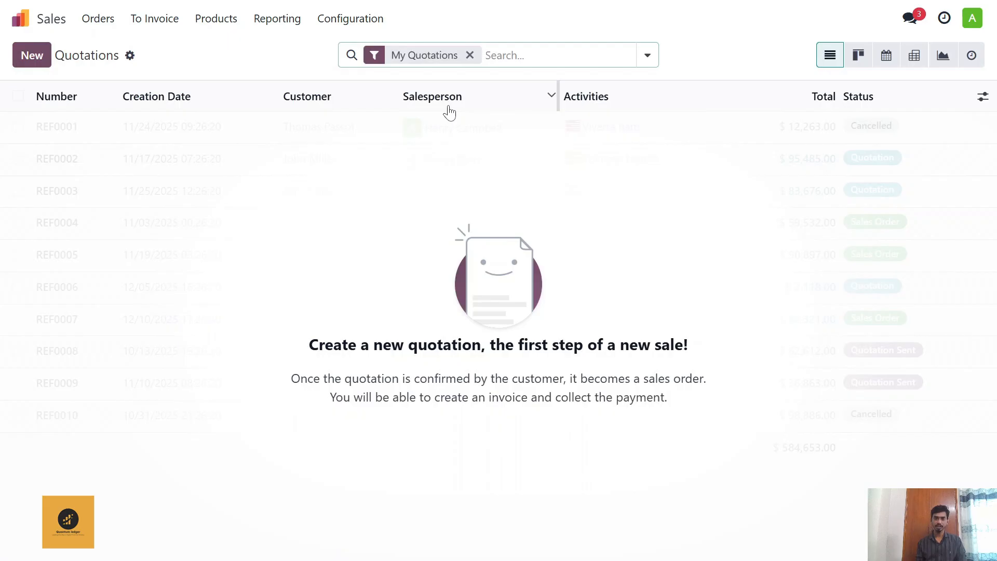
pyautogui.click(36, 57)
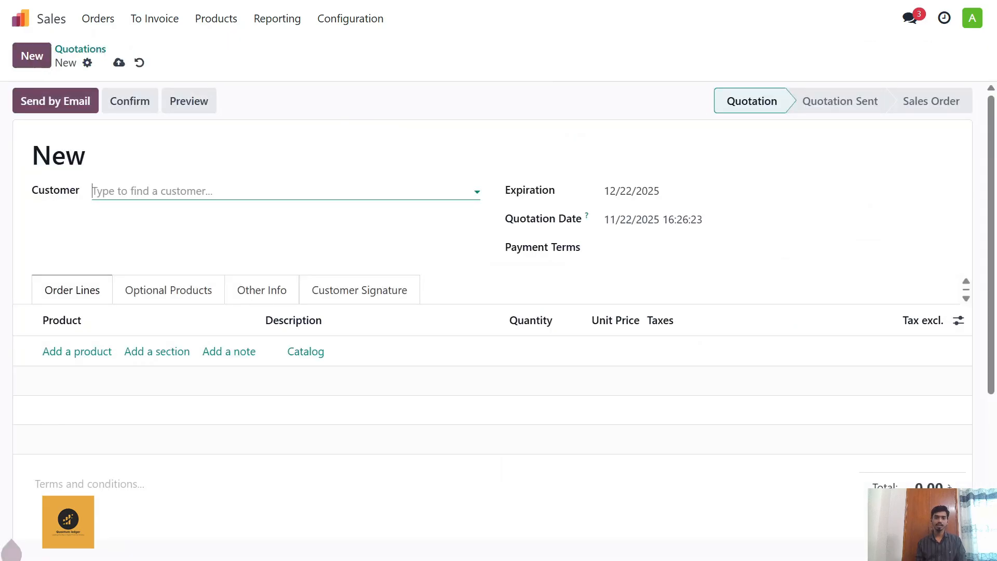
# Step: Enter the customer's full name on the quotation and create it as a new customer
pyautogui.click(161, 191)
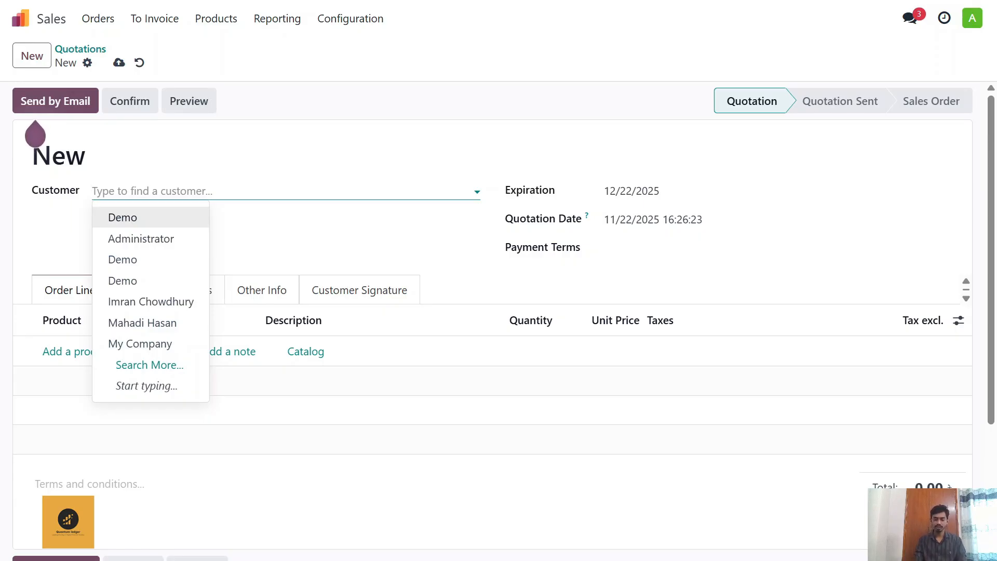
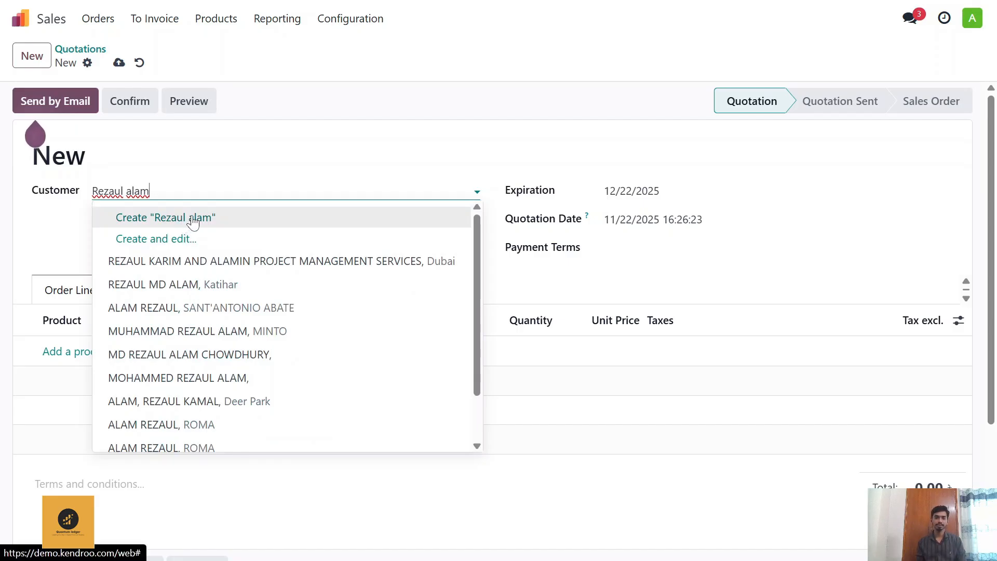
pyautogui.click(193, 218)
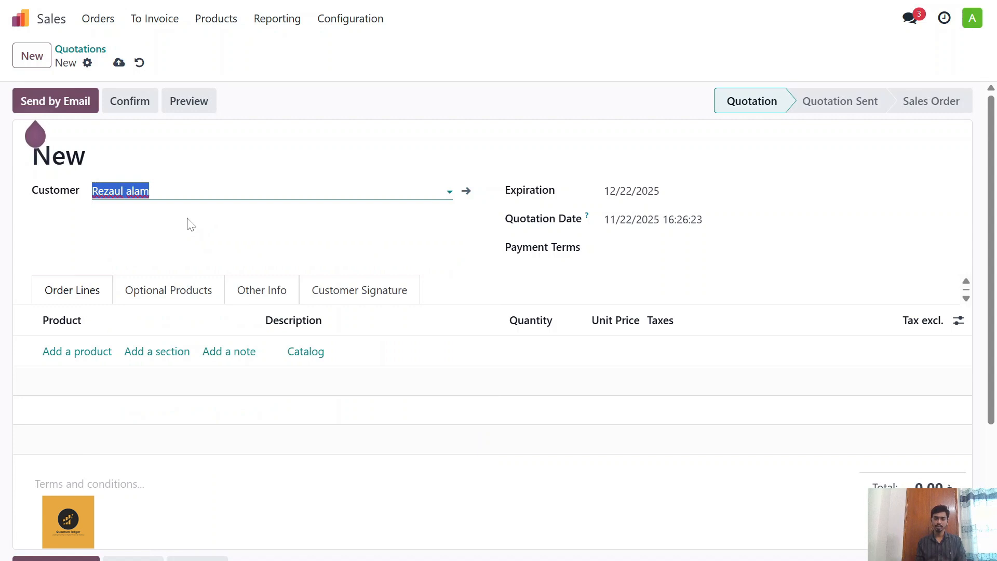
pyautogui.click(177, 226)
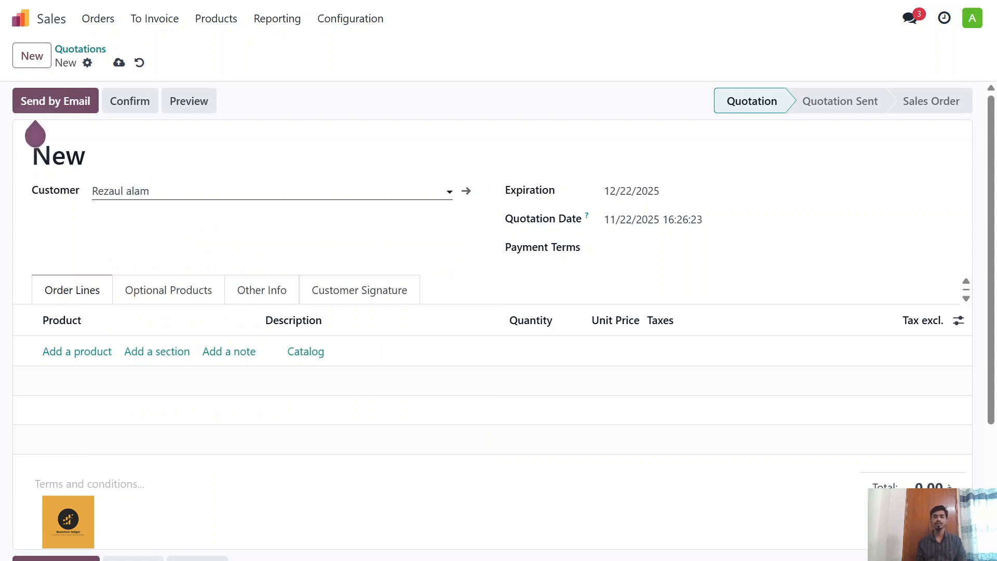
# Step: Open the new customer's contact record and create and assign a Customer tag
pyautogui.click(467, 192)
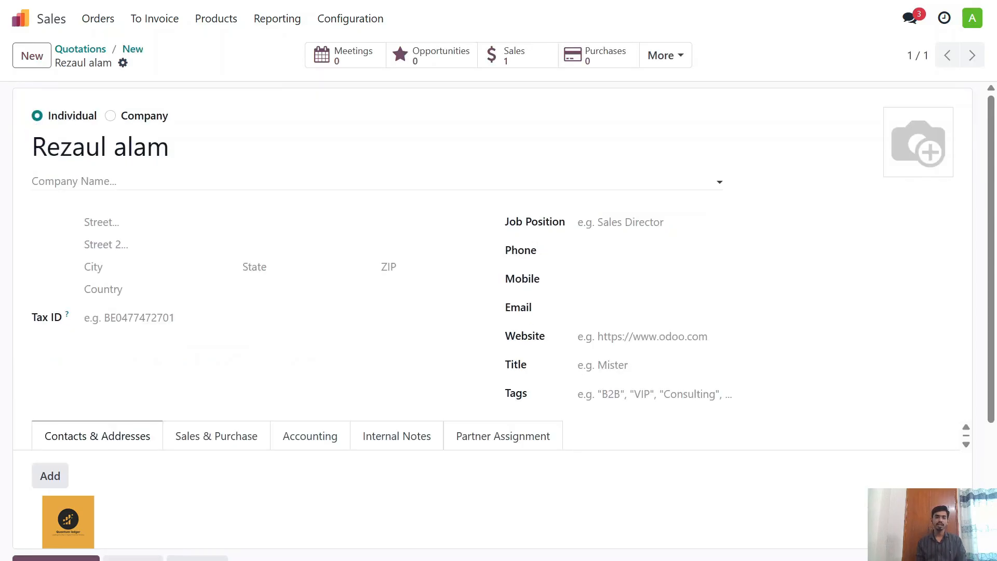
pyautogui.click(374, 182)
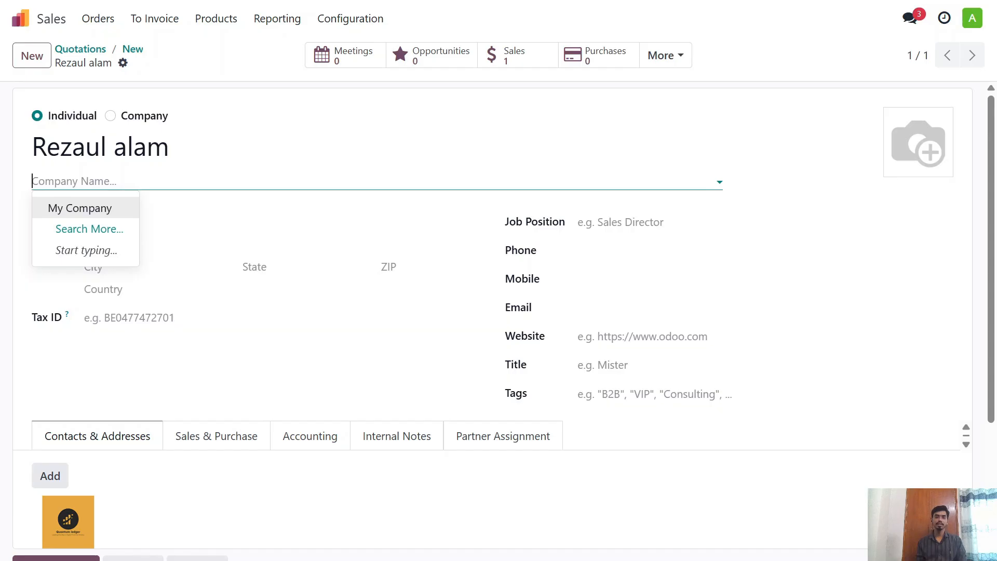
pyautogui.click(208, 181)
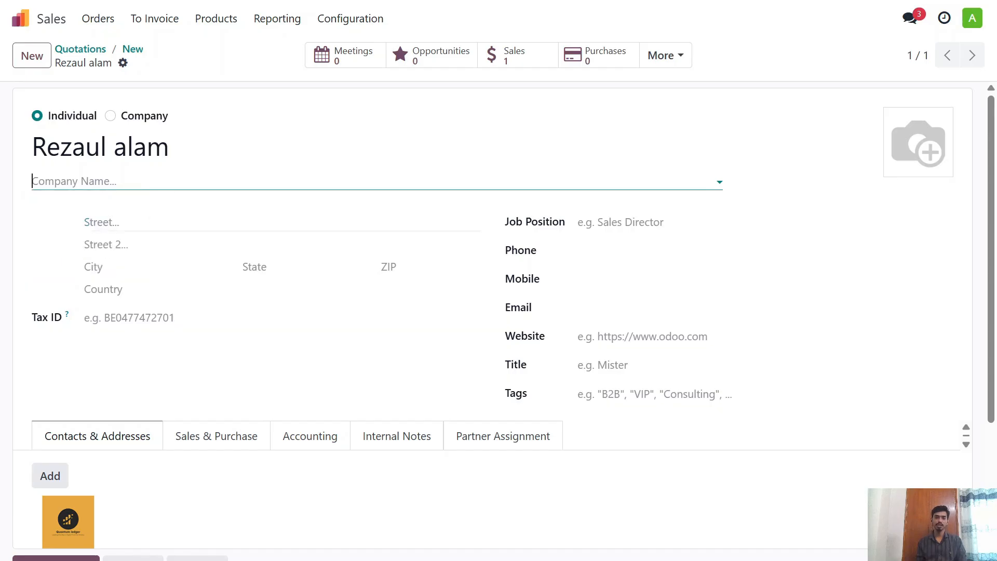
pyautogui.click(206, 223)
pyautogui.click(623, 222)
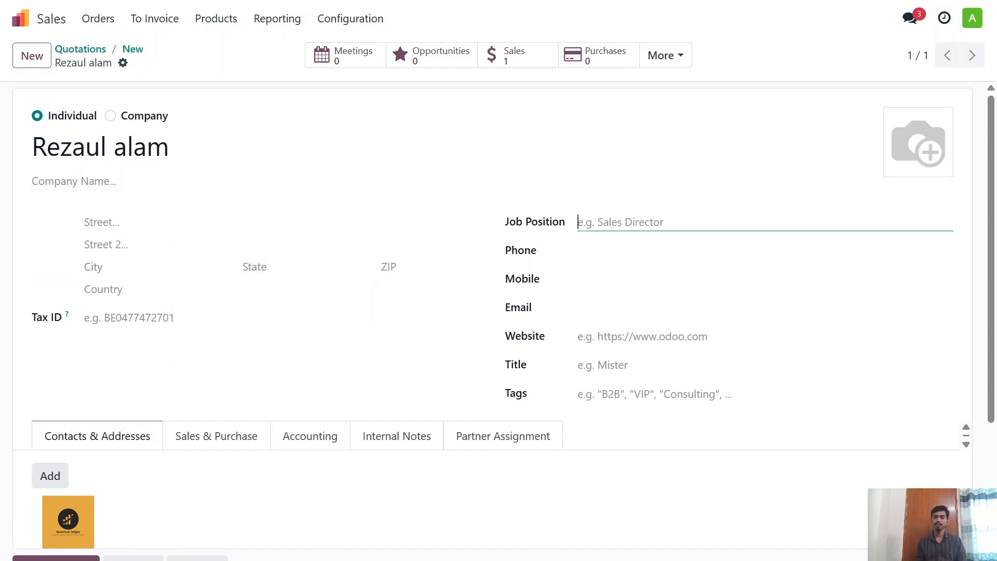
pyautogui.scroll(-2, 628, 347)
pyautogui.click(628, 317)
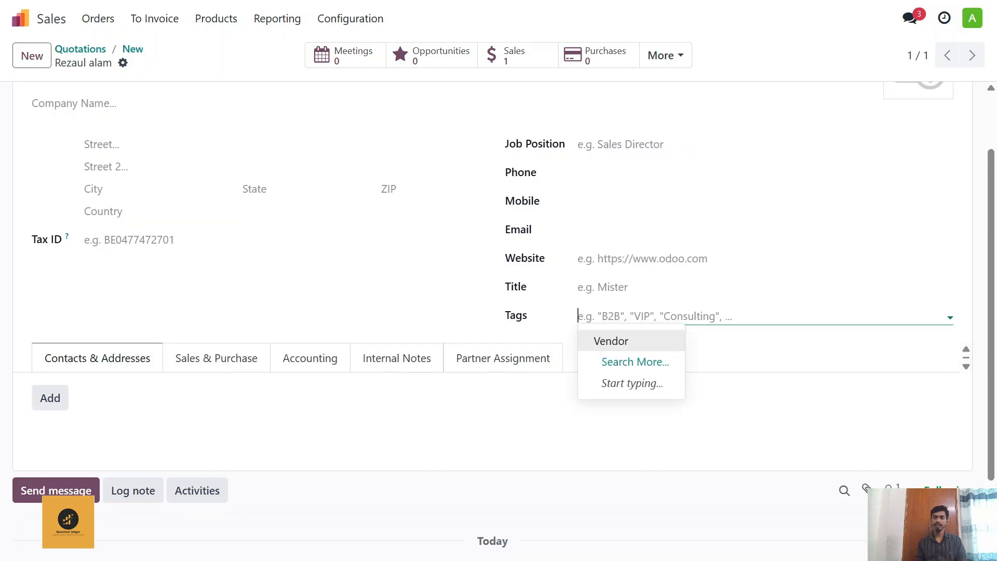
pyautogui.write('Customer')
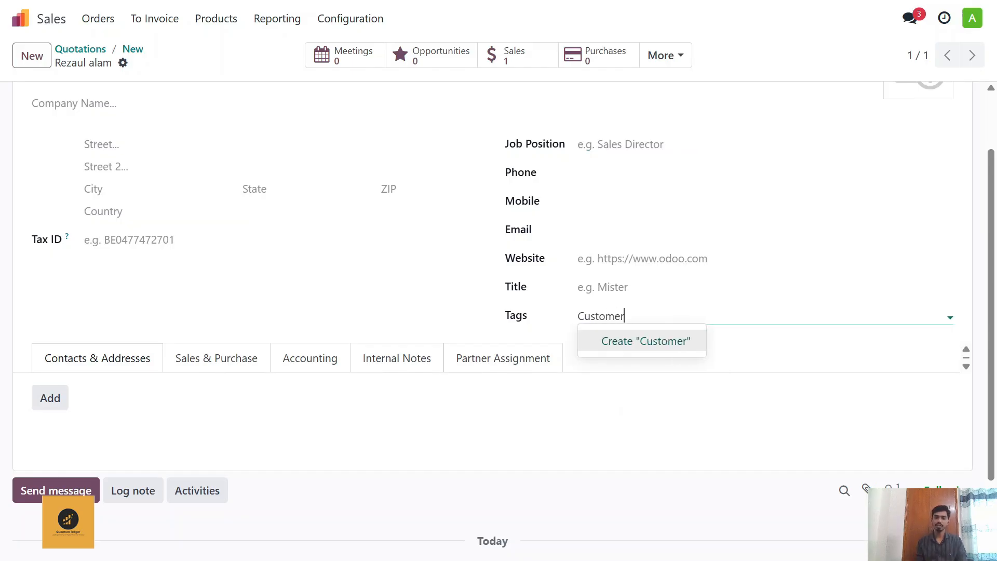
pyautogui.click(648, 347)
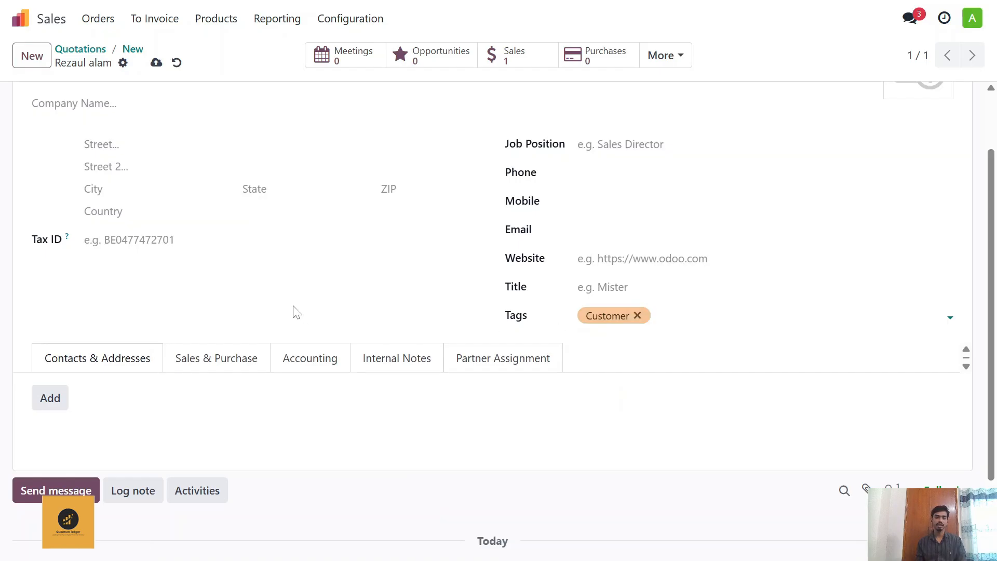
# Step: Capitalize the customer's last name, save the contact and return to the quotation
pyautogui.scroll(2, 294, 312)
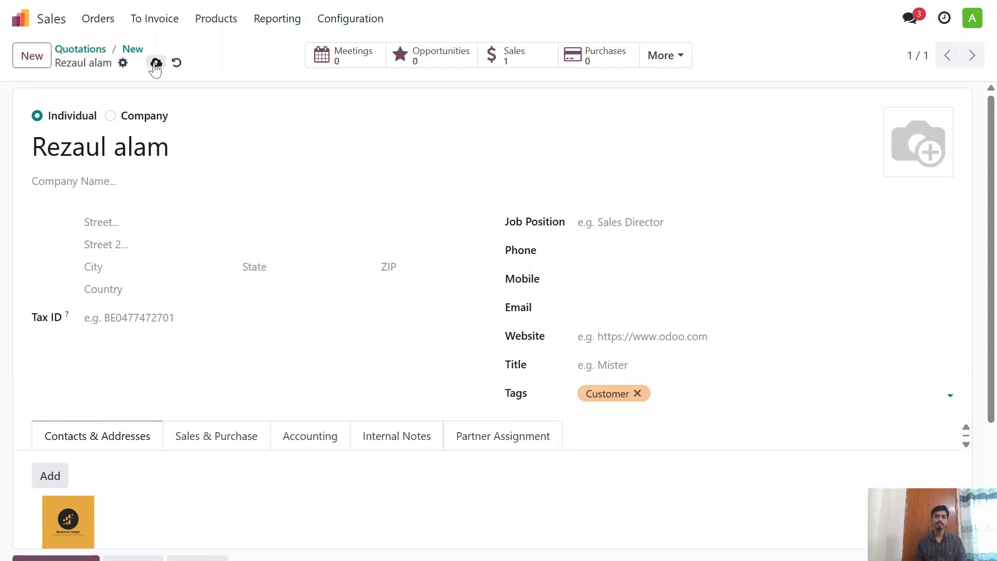
pyautogui.click(127, 147)
pyautogui.press('BackSpace')
pyautogui.write('A')
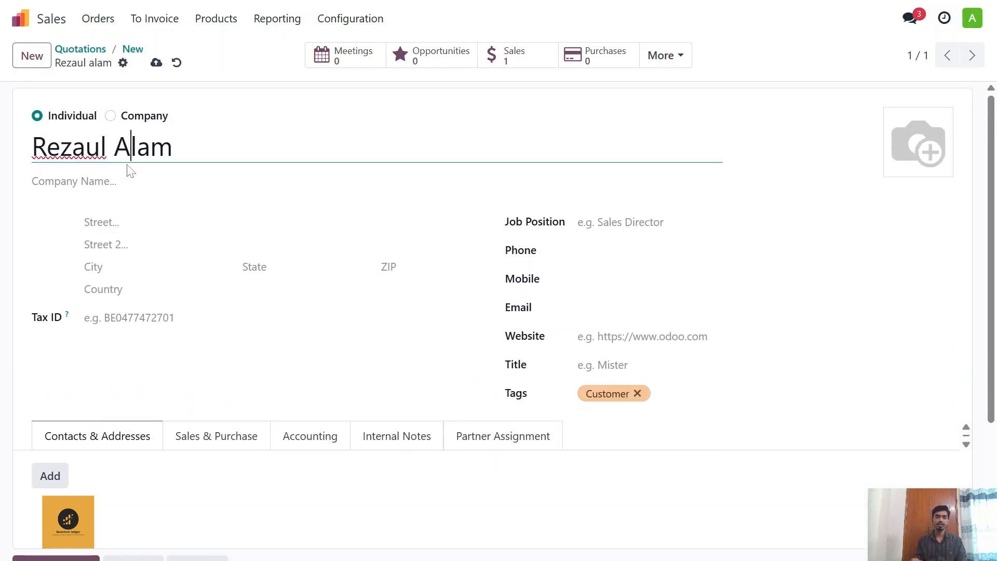
pyautogui.click(156, 63)
pyautogui.click(133, 50)
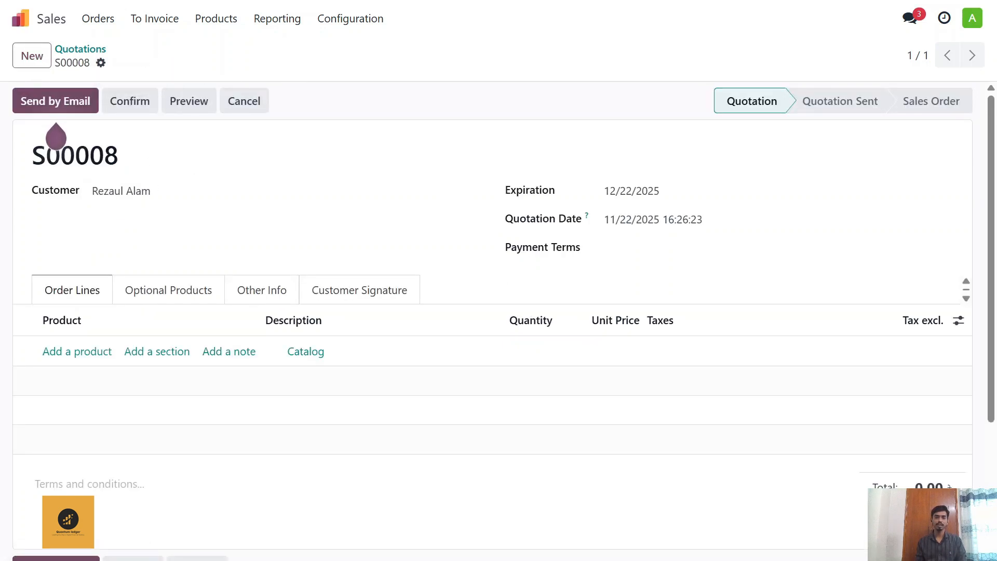
pyautogui.scroll(-1, 144, 180)
pyautogui.scroll(-3, 144, 180)
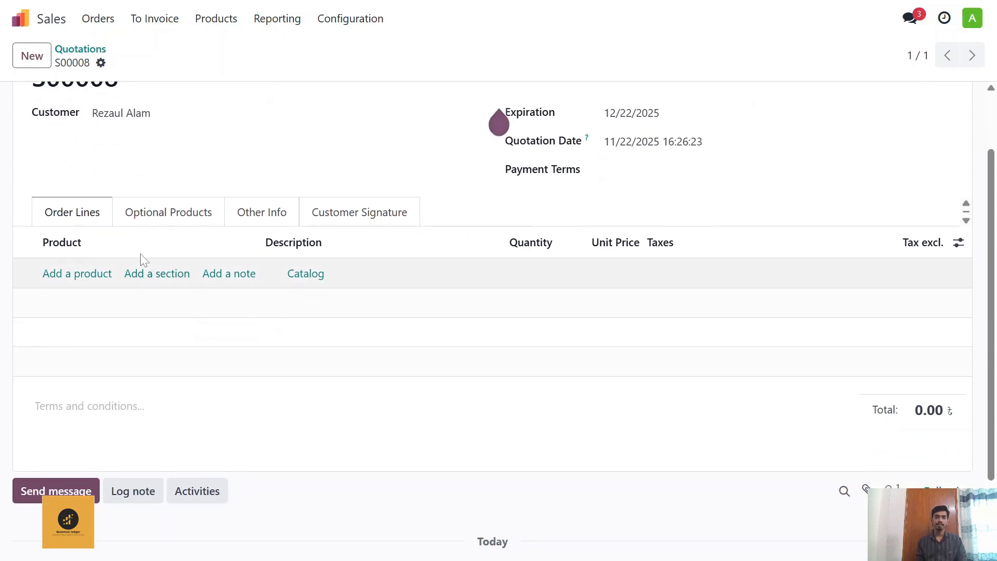
pyautogui.scroll(4, 140, 260)
pyautogui.scroll(-3, 122, 252)
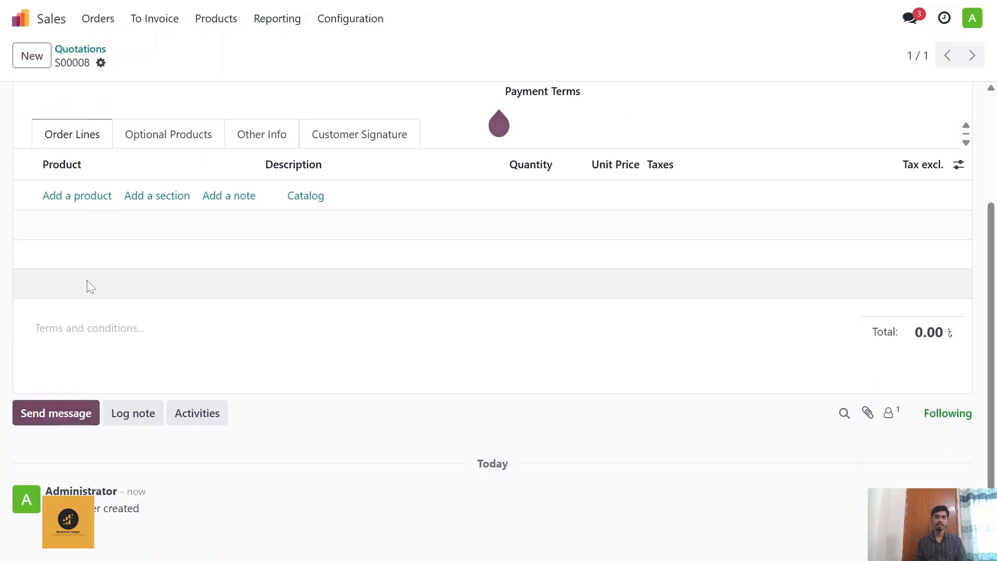
# Step: Add the Iphone product to the quotation's order lines and check its stock availability
pyautogui.click(79, 196)
pyautogui.click(85, 210)
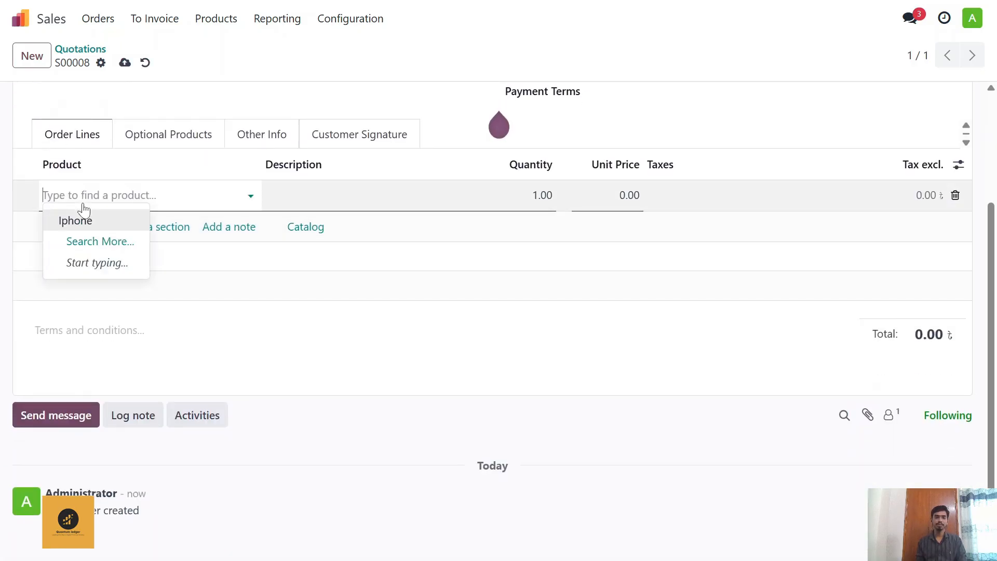
pyautogui.click(91, 220)
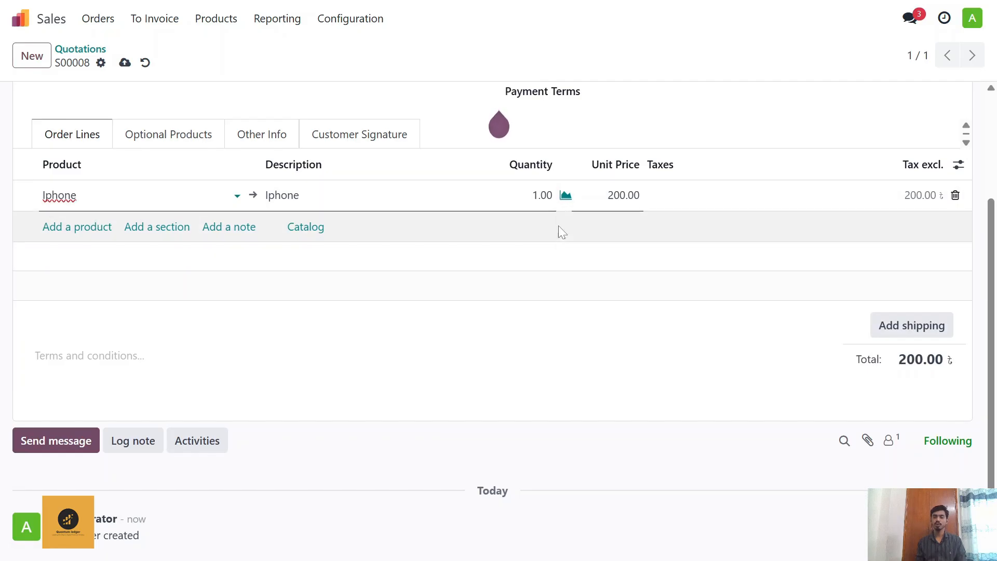
pyautogui.scroll(3, 511, 294)
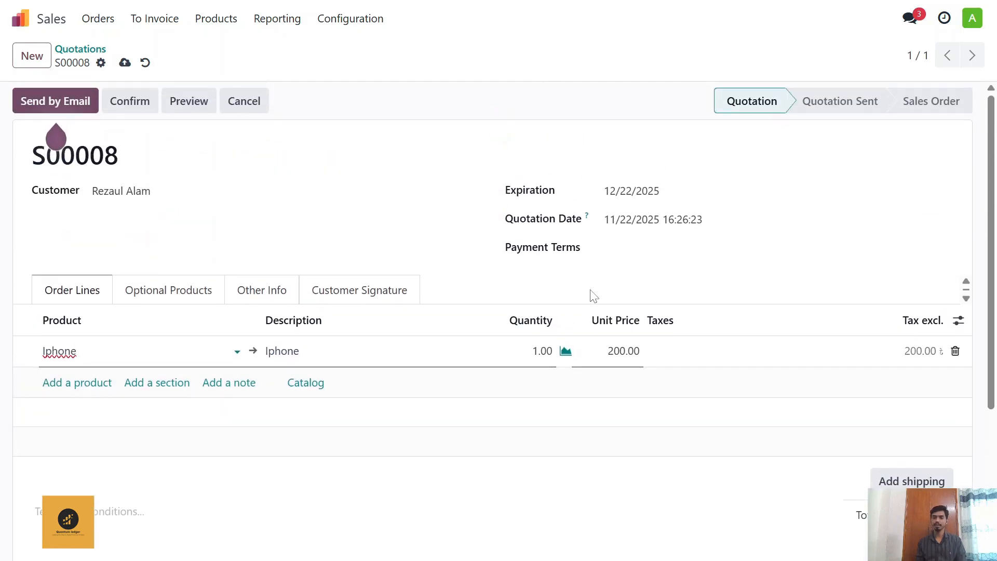
pyautogui.click(566, 352)
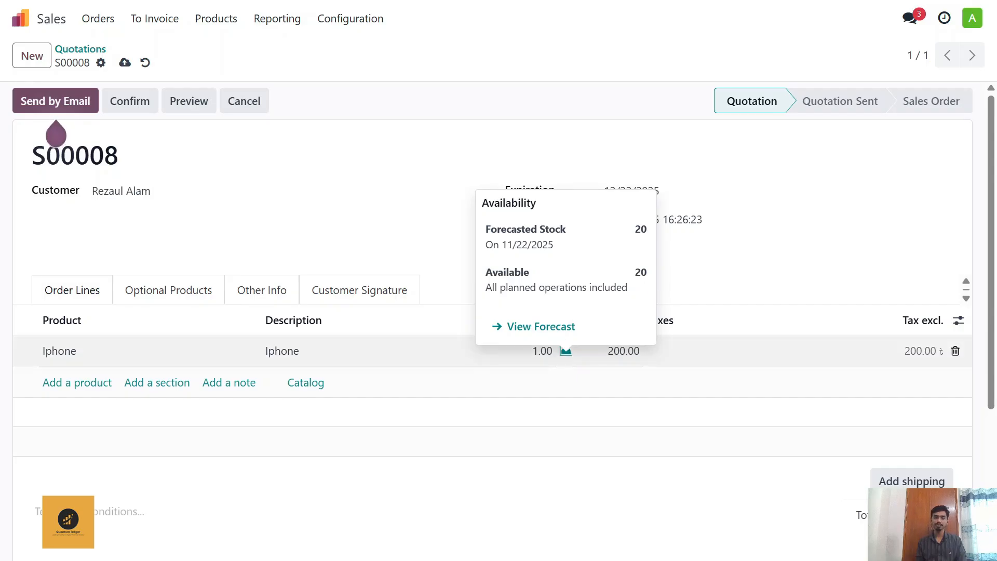
# Step: Set the Iphone line's quantity to 10 and confirm the quotation as a sales order
pyautogui.click(374, 351)
pyautogui.click(541, 351)
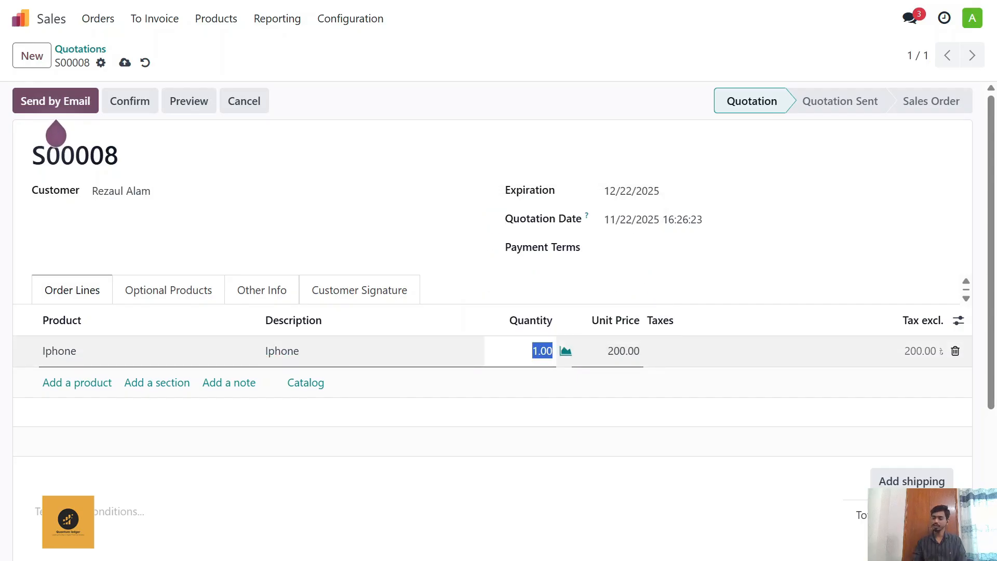
pyautogui.write('10')
pyautogui.click(502, 404)
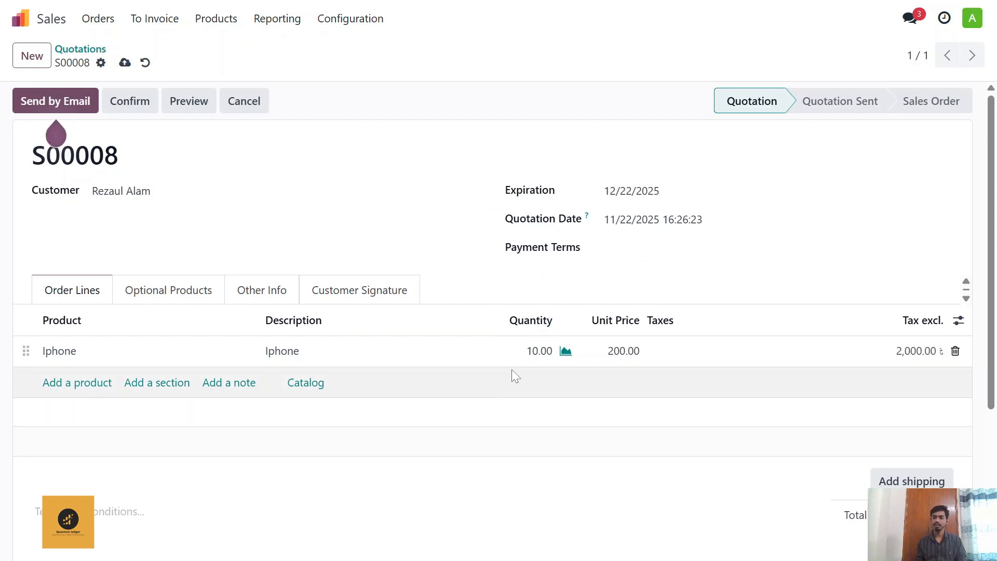
pyautogui.click(141, 107)
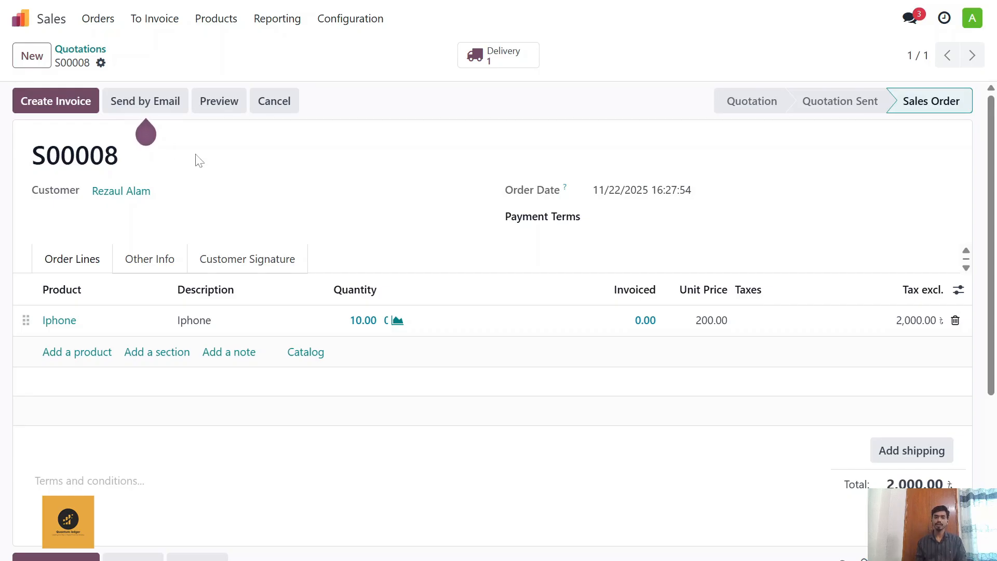
# Step: Validate the sales order's delivery and check its stock valuation, ending back on the order
pyautogui.click(515, 59)
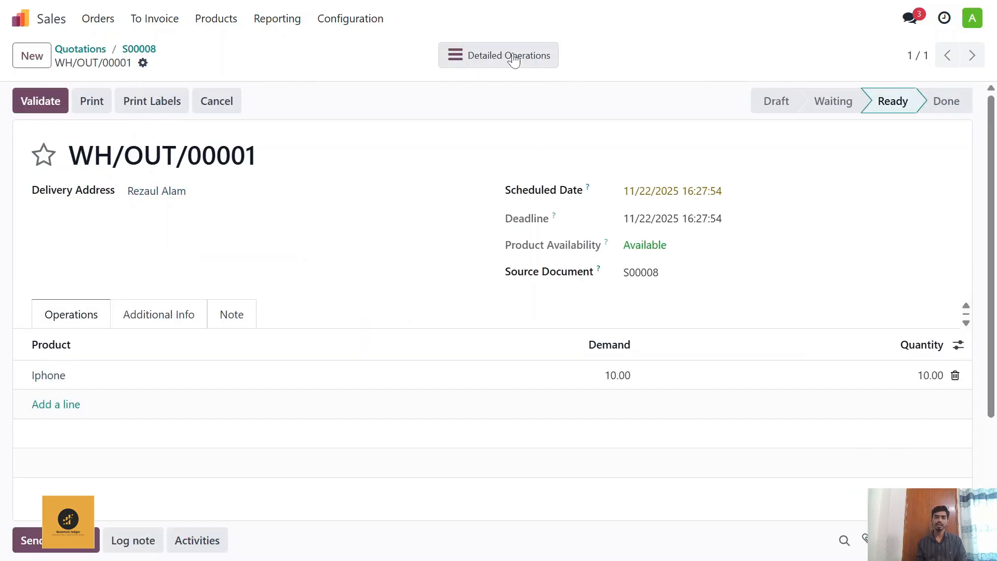
pyautogui.click(43, 104)
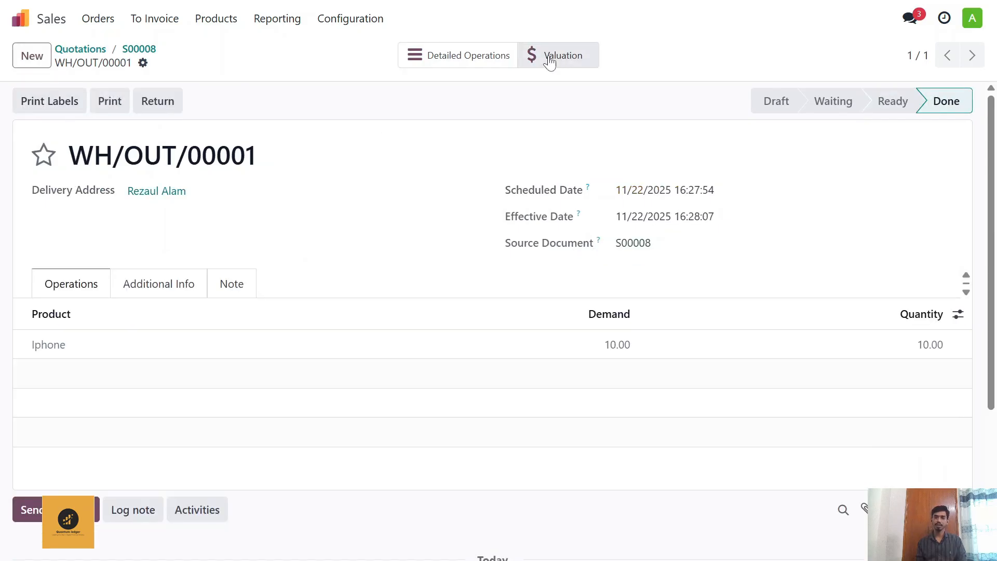
pyautogui.click(548, 58)
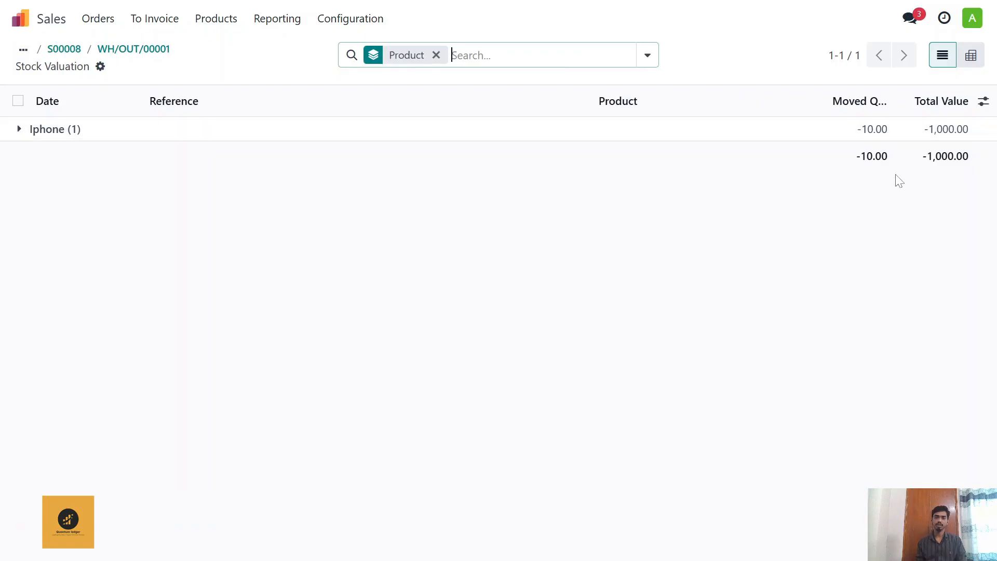
pyautogui.click(136, 52)
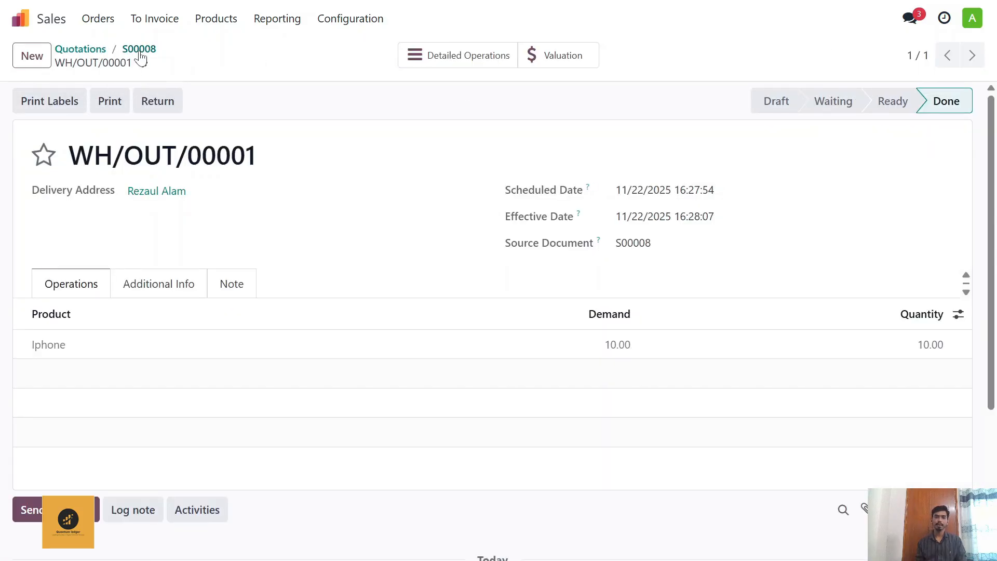
pyautogui.click(139, 50)
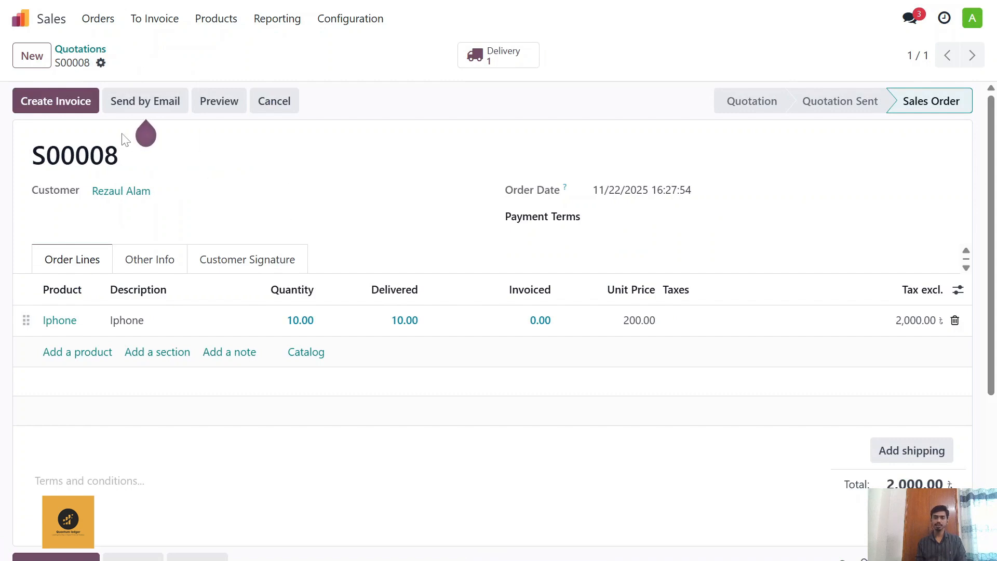
# Step: Create a regular draft invoice from the sales order and set its invoice date to 11/22/2025
pyautogui.click(60, 99)
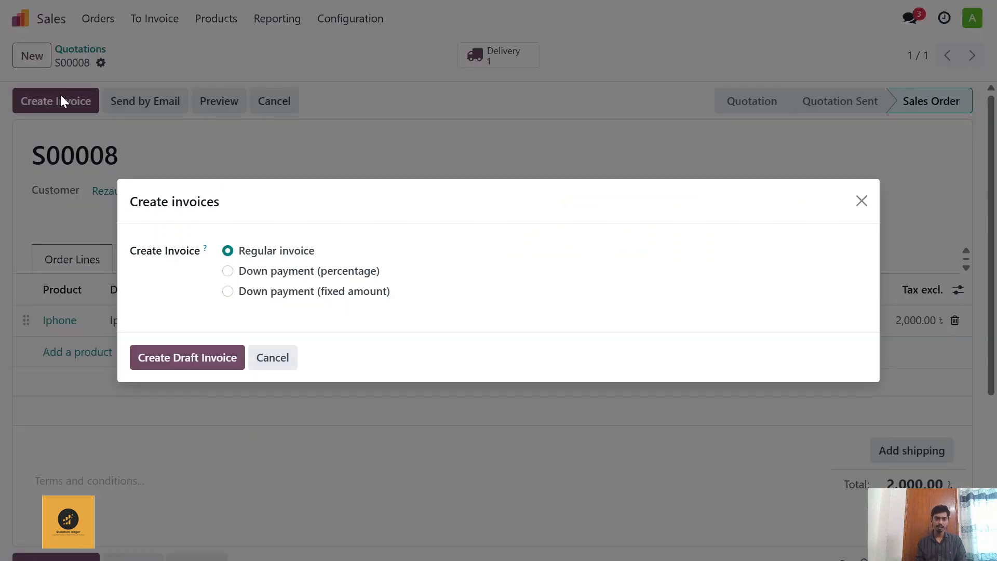
pyautogui.click(205, 363)
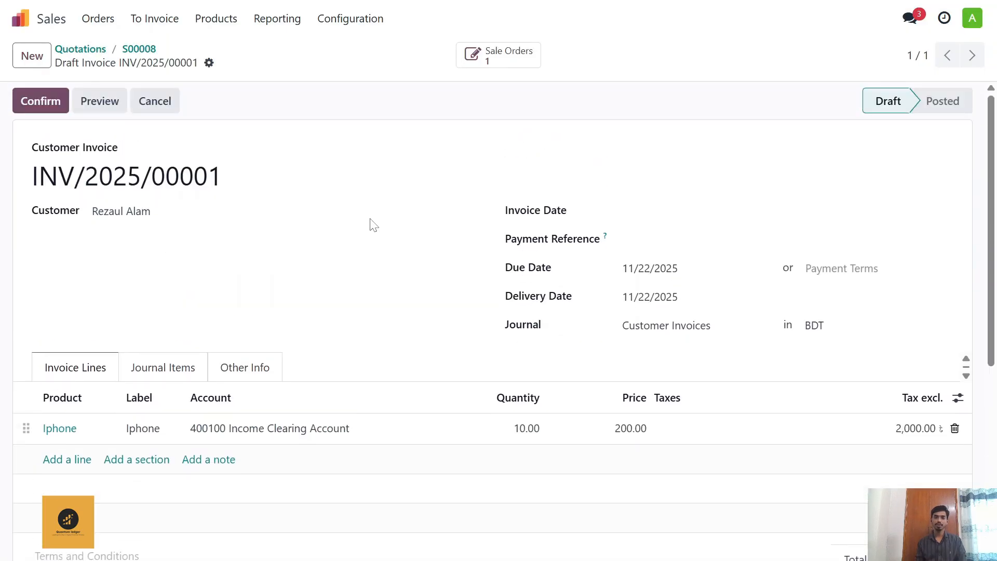
pyautogui.click(648, 210)
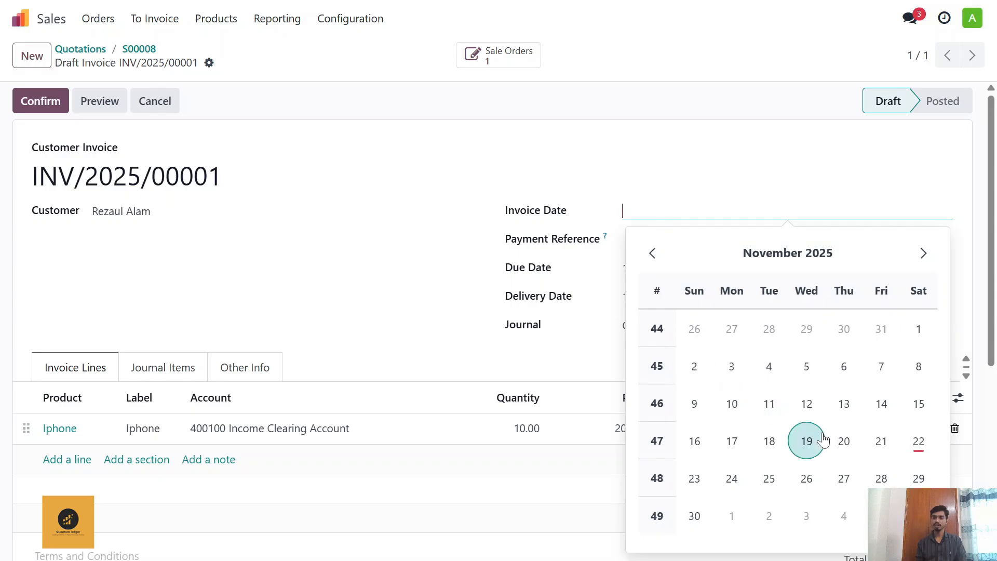
pyautogui.click(919, 441)
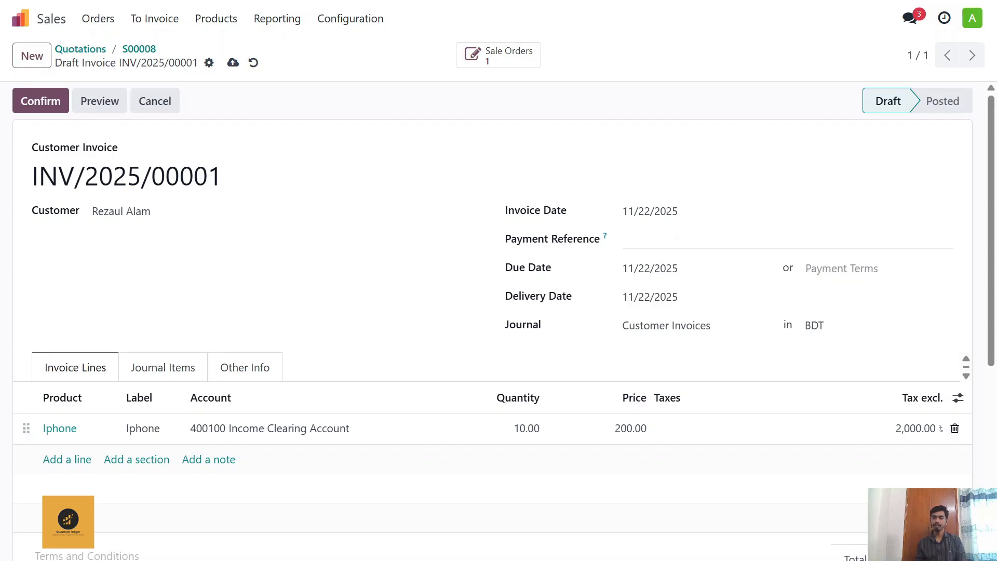
# Step: Set the invoice's payment terms to 15 Days, review the invoice lines and confirm the invoice
pyautogui.scroll(-1, 676, 238)
pyautogui.click(842, 190)
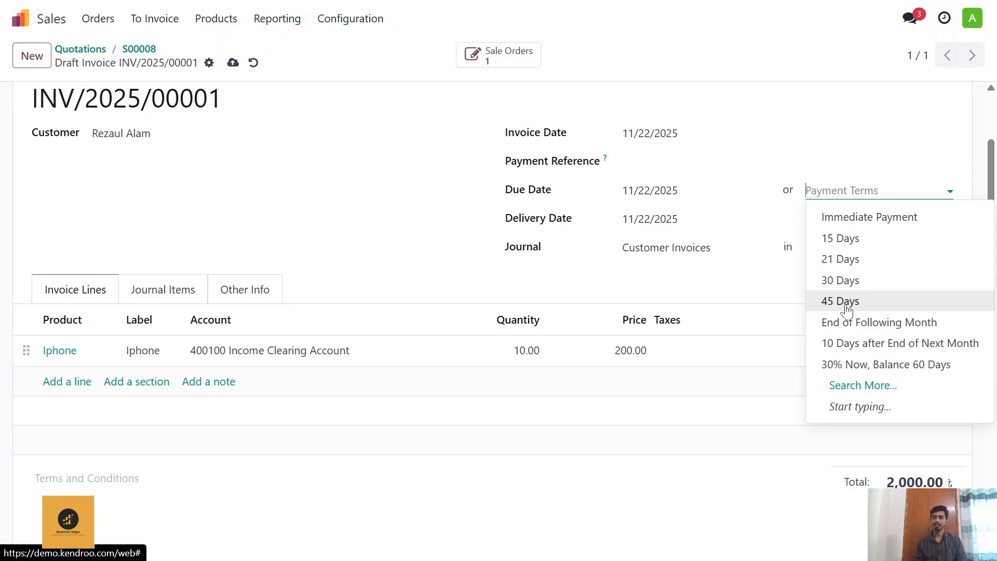
pyautogui.click(830, 240)
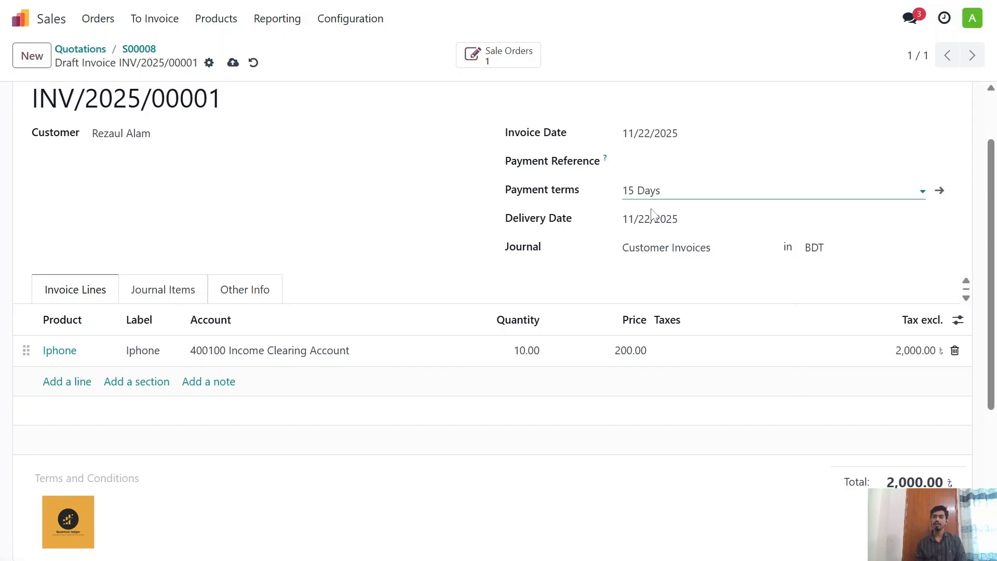
pyautogui.scroll(-3, 545, 241)
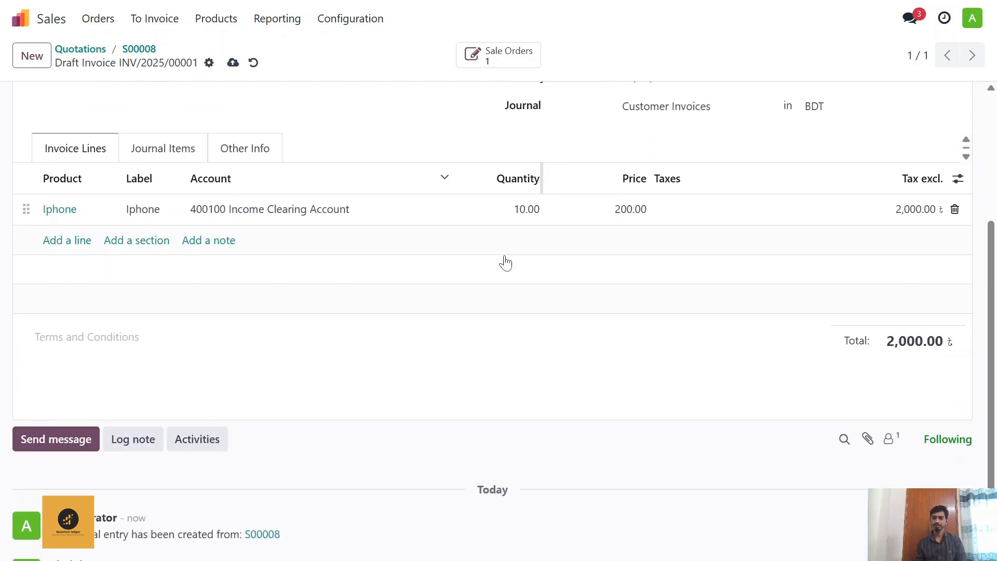
pyautogui.scroll(2, 505, 258)
pyautogui.scroll(2, 505, 258)
pyautogui.scroll(-3, 447, 254)
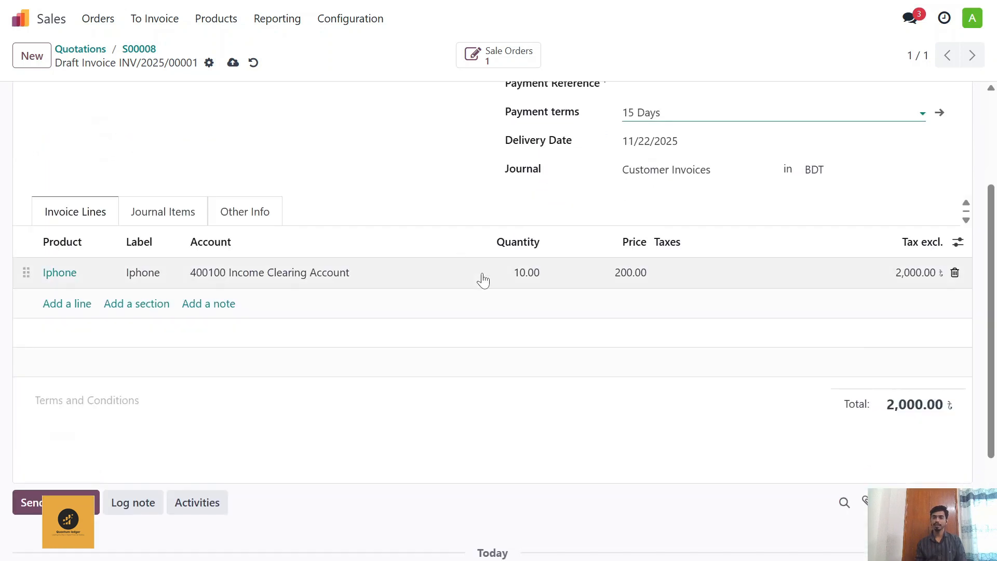
pyautogui.scroll(3, 467, 270)
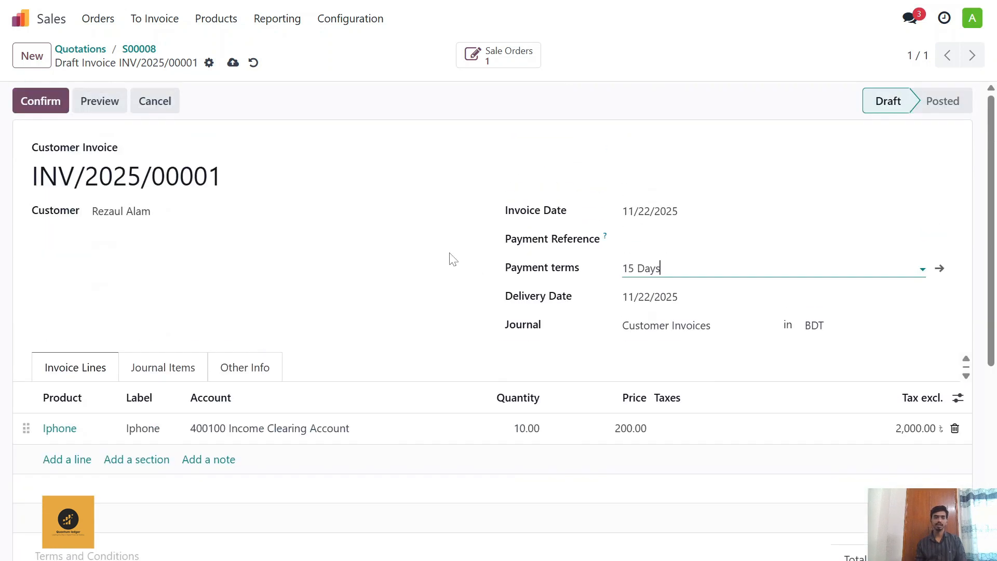
pyautogui.click(54, 106)
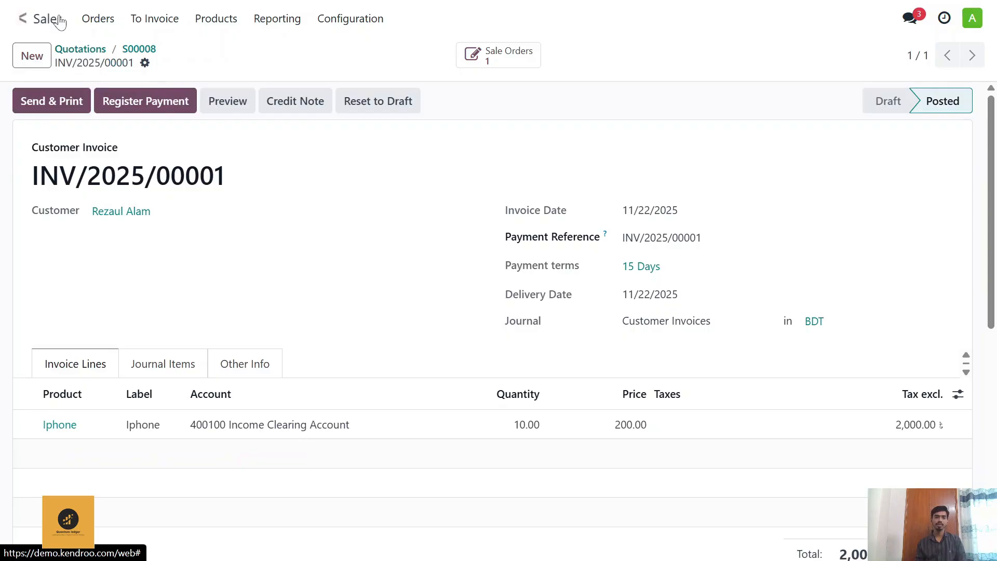
# Step: Search the apps' menus for "bala" and open the Accounting Balance Sheet report
pyautogui.click(20, 18)
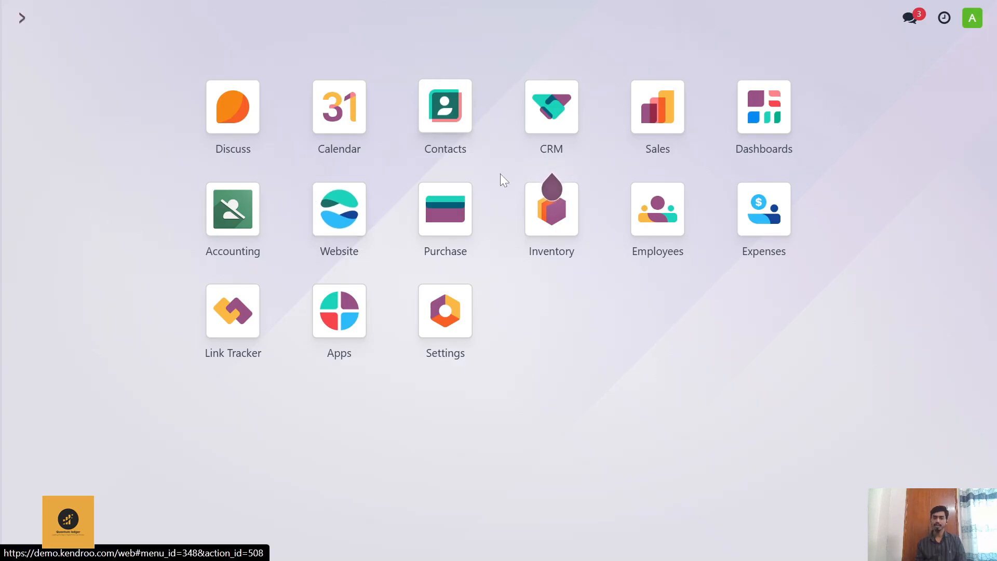
pyautogui.write('bala')
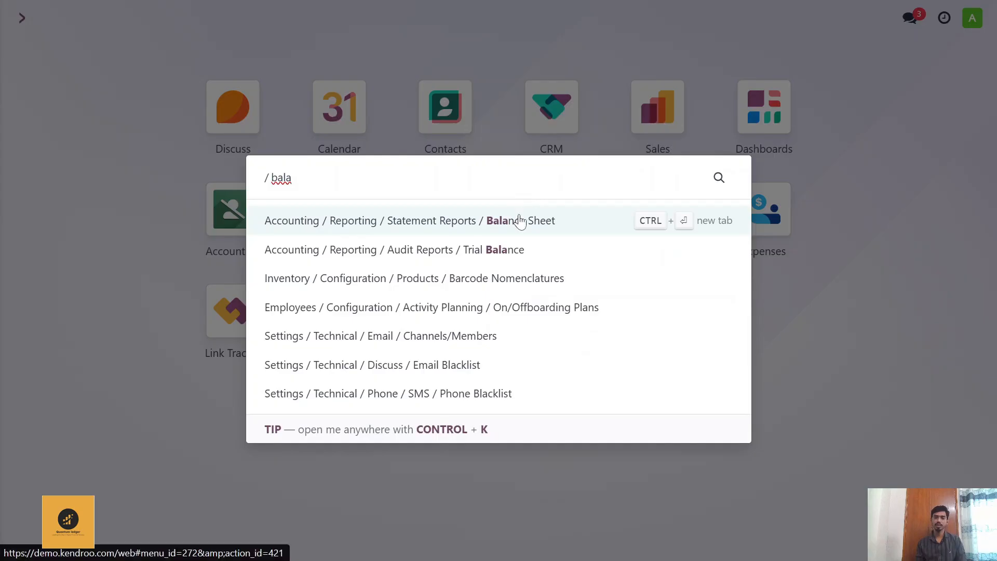
pyautogui.click(520, 219)
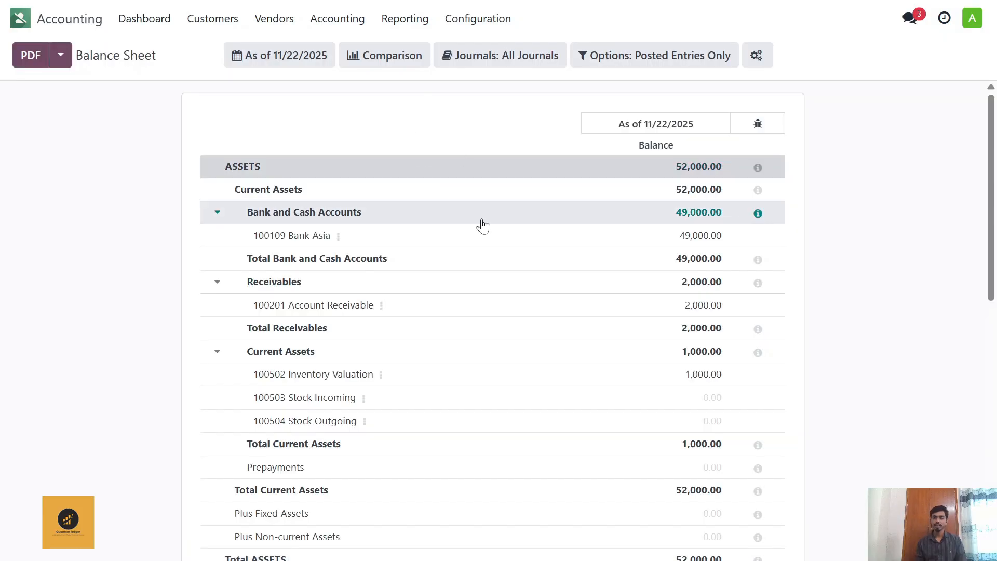
# Step: Examine the balance sheet's bank, receivable and inventory balances, along with payables, current year earnings and capital
pyautogui.scroll(-2, 332, 233)
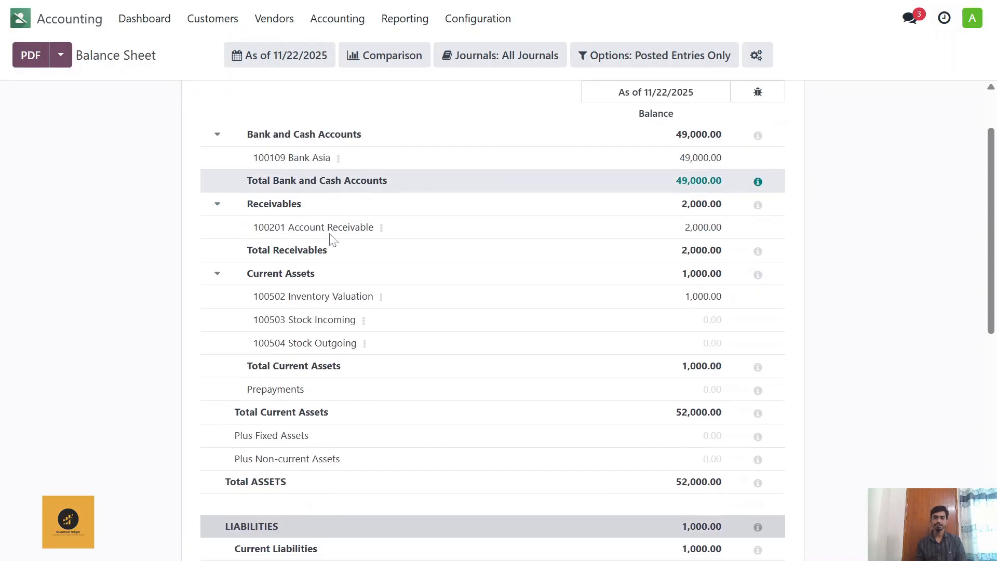
pyautogui.scroll(2, 329, 235)
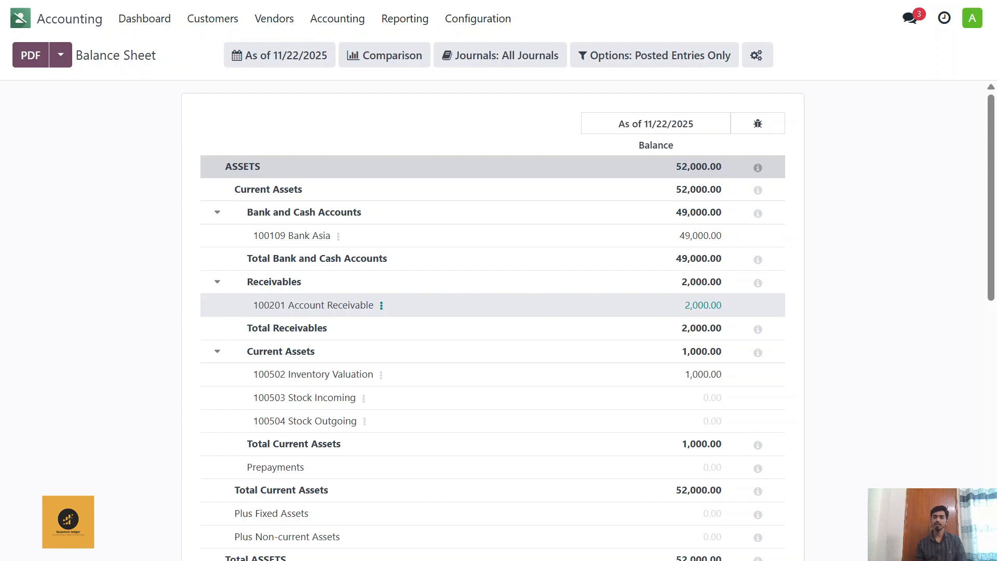
pyautogui.scroll(-3, 358, 298)
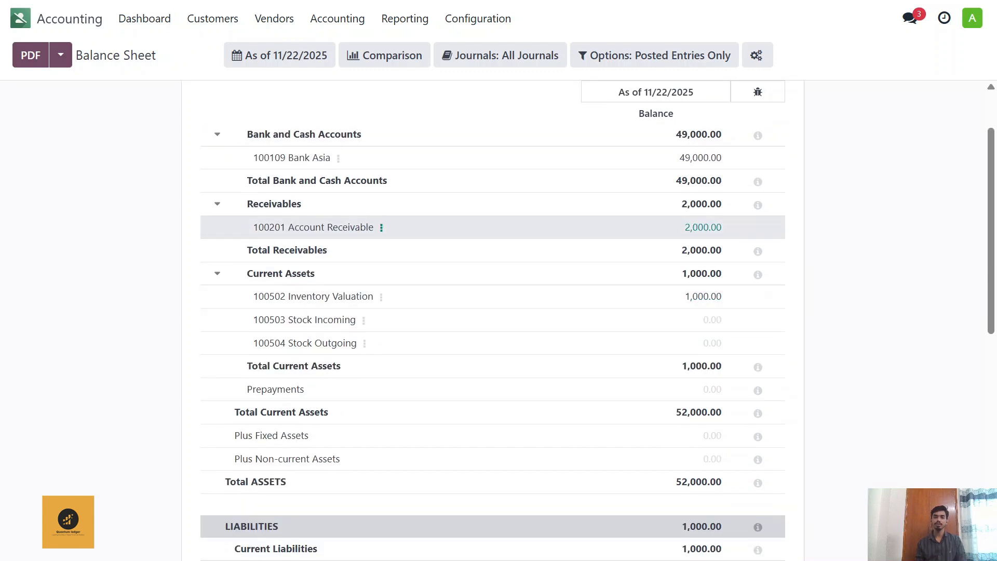
pyautogui.scroll(-3, 356, 229)
pyautogui.scroll(3, 356, 229)
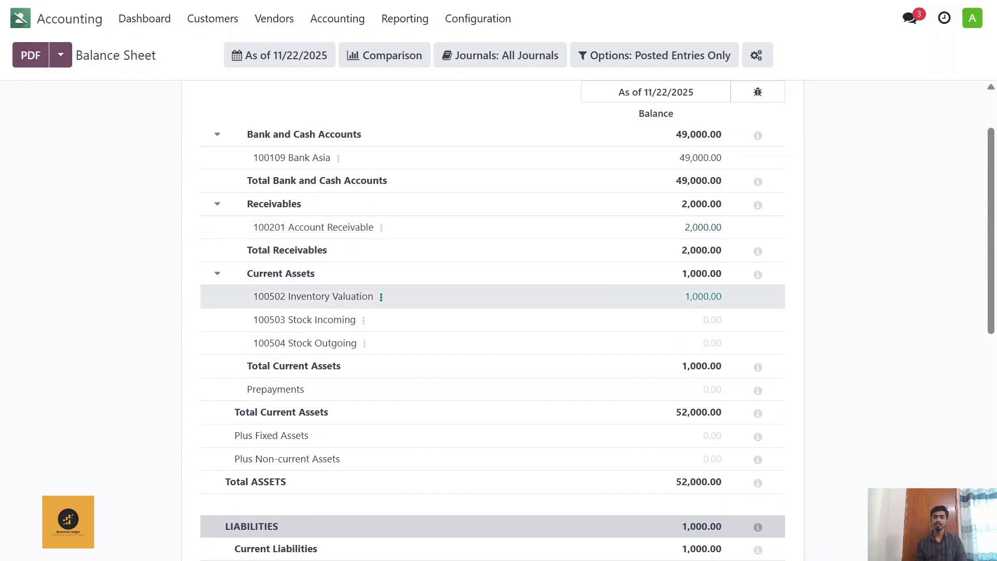
pyautogui.scroll(-3, 348, 287)
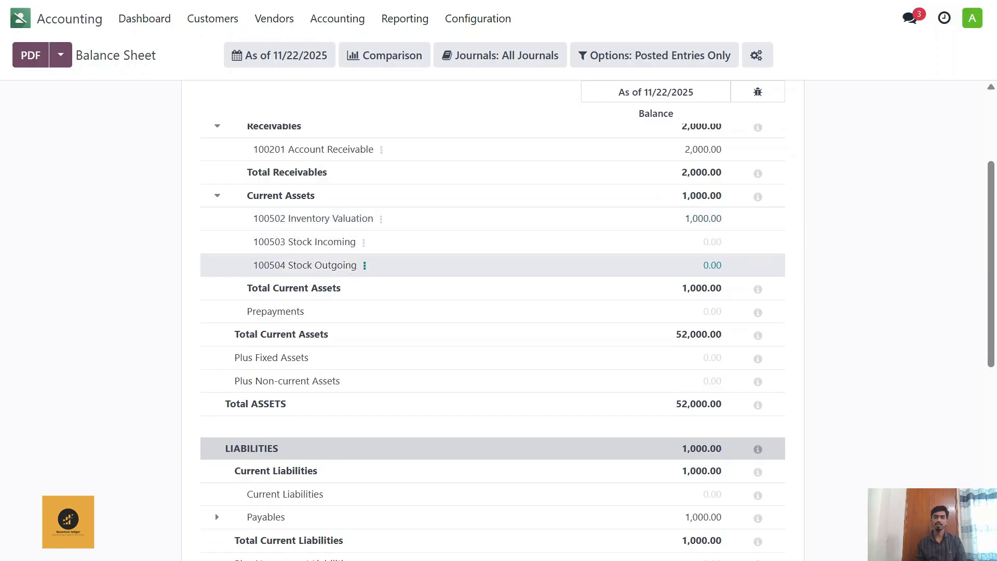
pyautogui.scroll(-3, 349, 275)
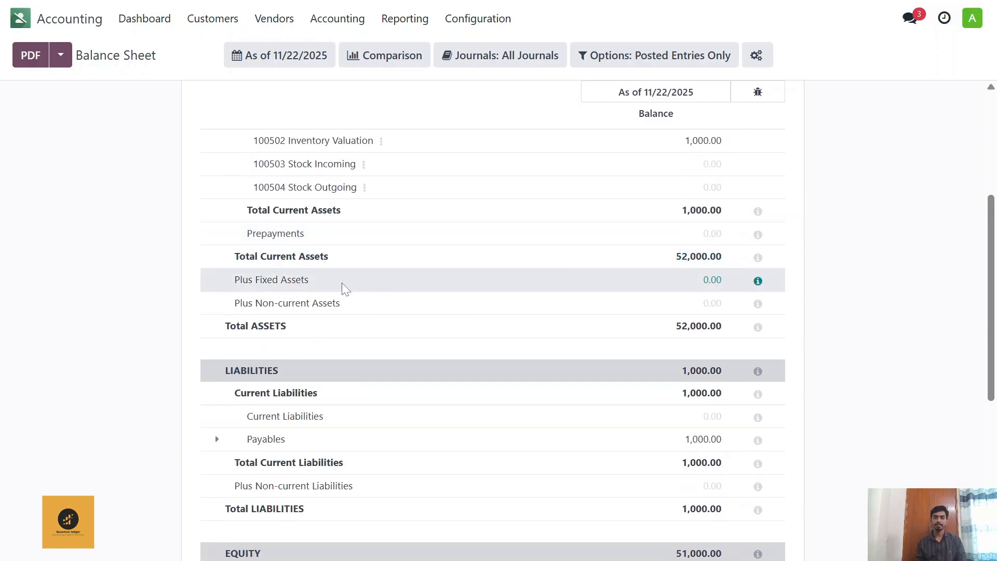
pyautogui.scroll(-6, 337, 283)
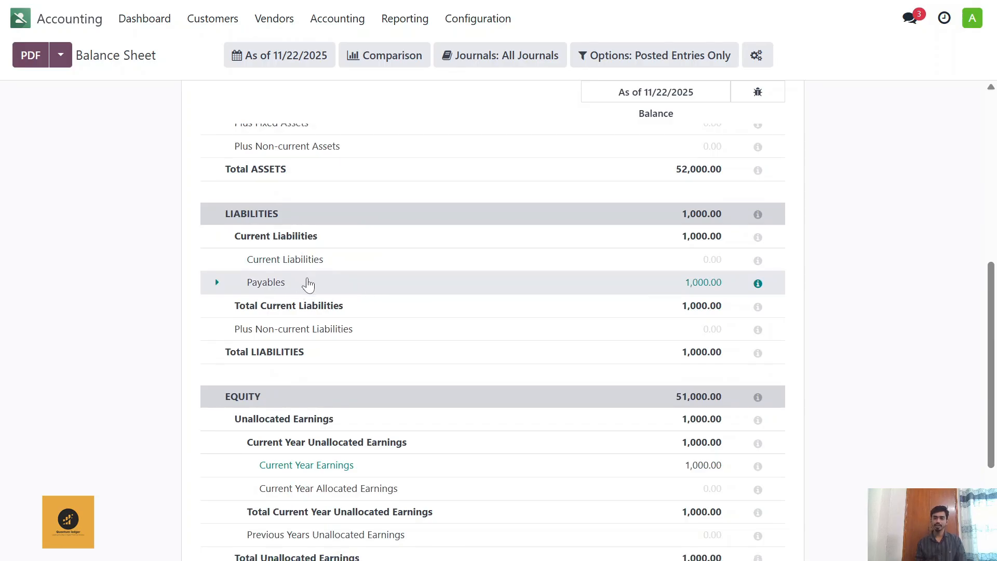
pyautogui.scroll(-4, 307, 282)
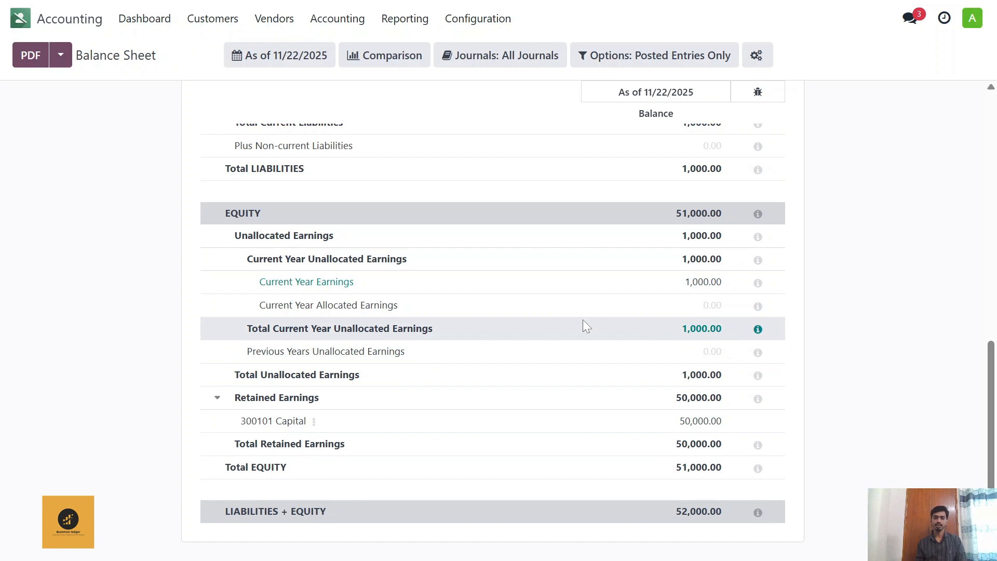
pyautogui.scroll(4, 457, 412)
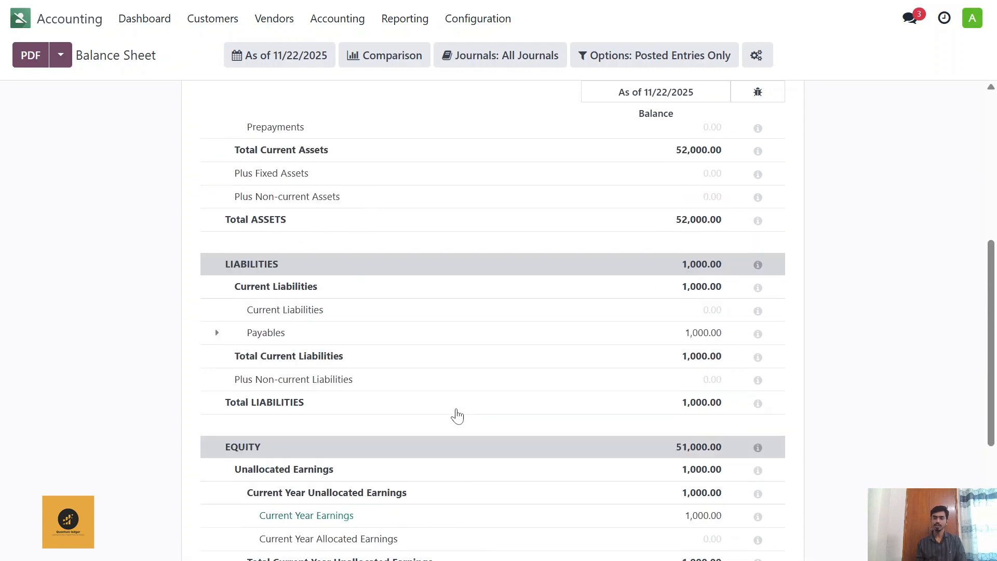
pyautogui.scroll(6, 457, 416)
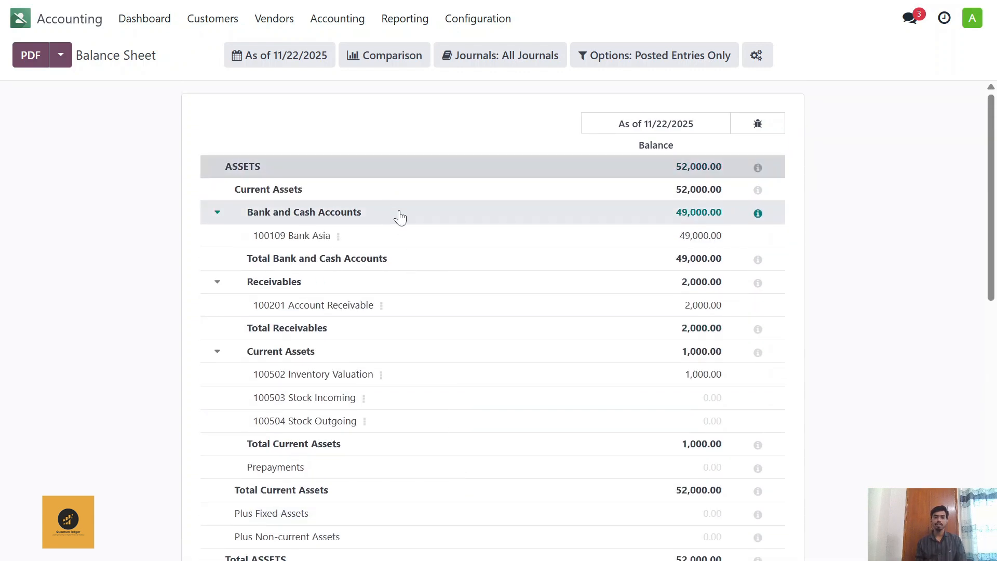
# Step: Open the posted, unpaid customer invoice from the list of customer invoices
pyautogui.click(220, 21)
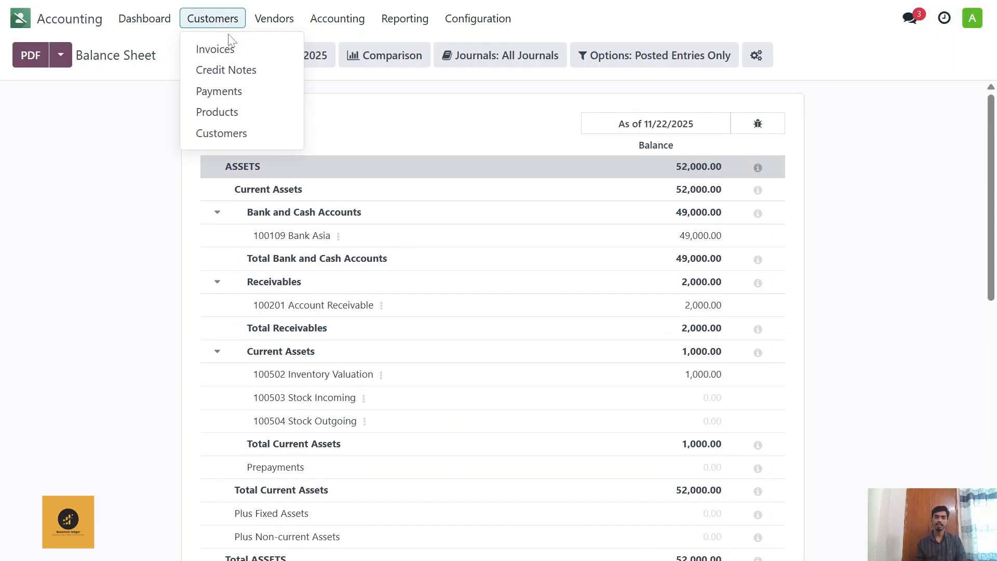
pyautogui.click(230, 51)
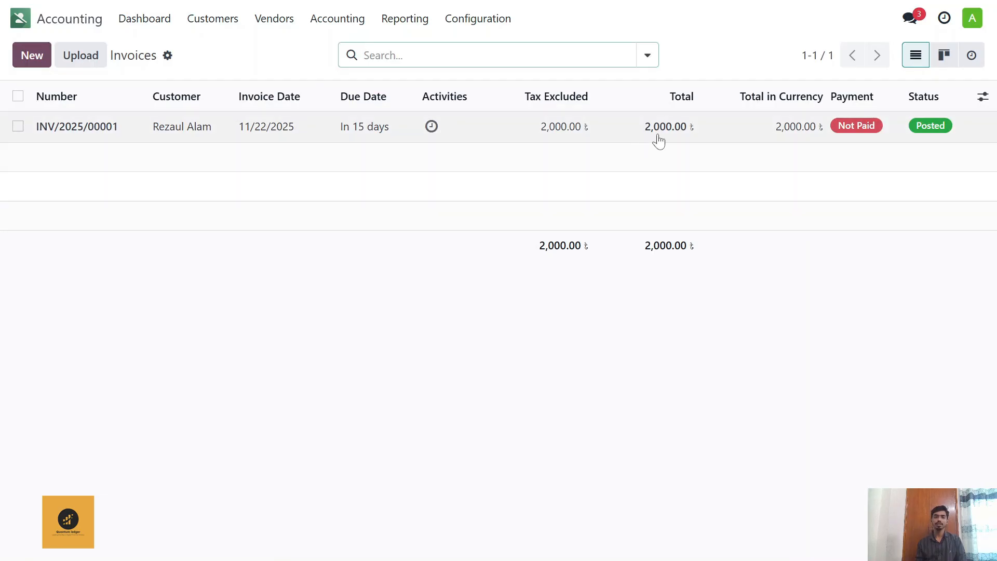
pyautogui.click(330, 132)
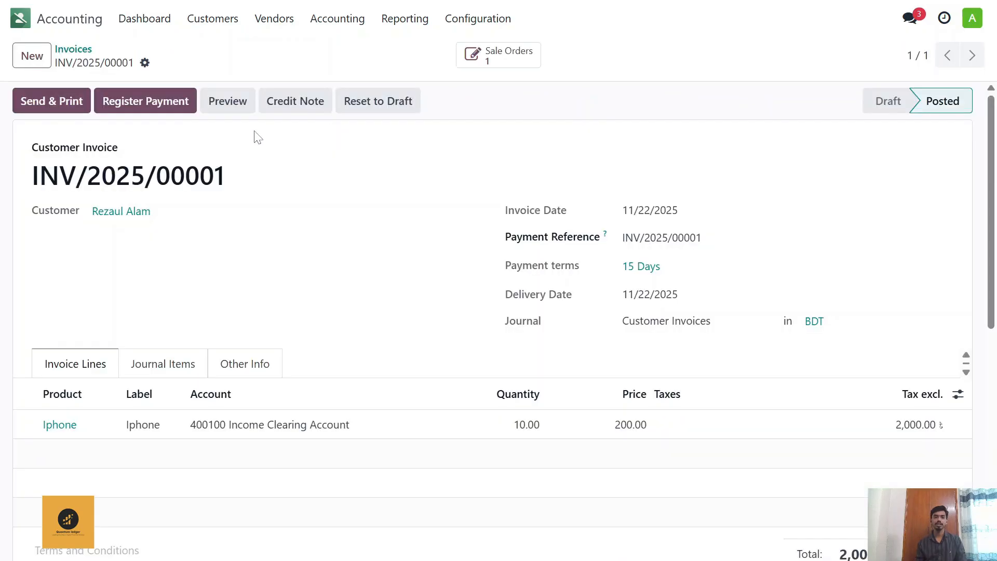
# Step: Register a partial payment of 1,500 BDT on the invoice through the Bank Asia journal, keeping the payment difference open
pyautogui.click(183, 102)
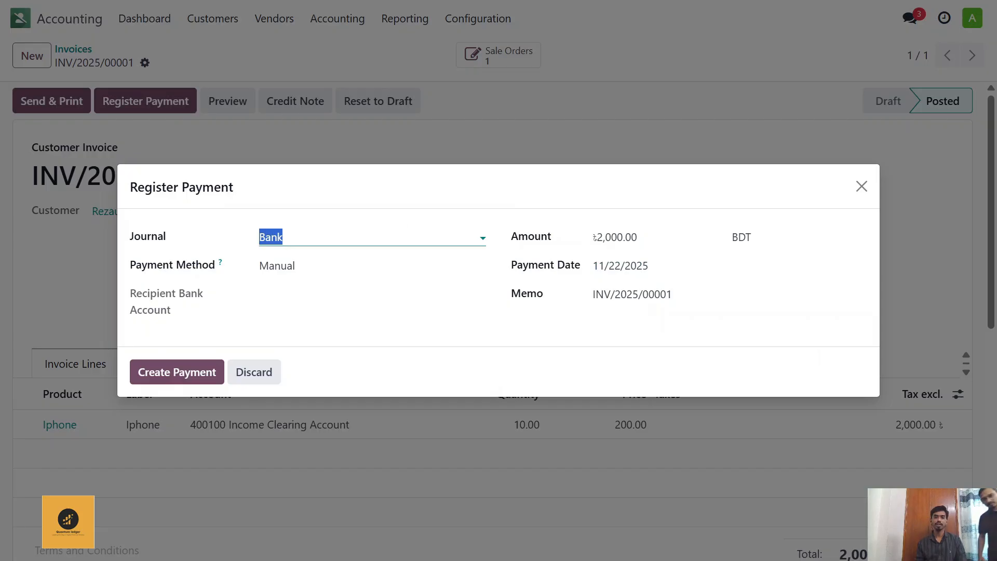
pyautogui.click(374, 237)
pyautogui.click(345, 284)
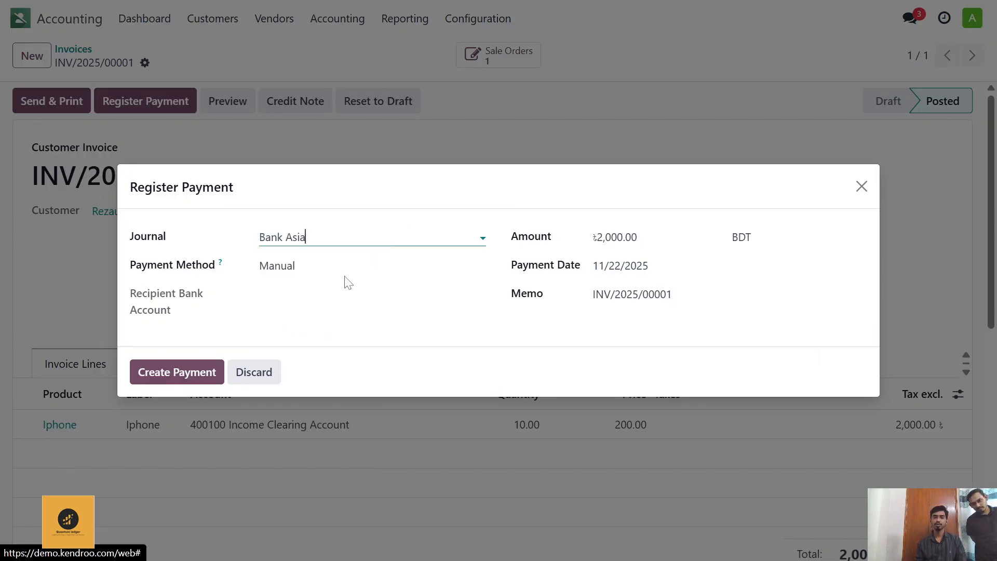
pyautogui.doubleClick(617, 237)
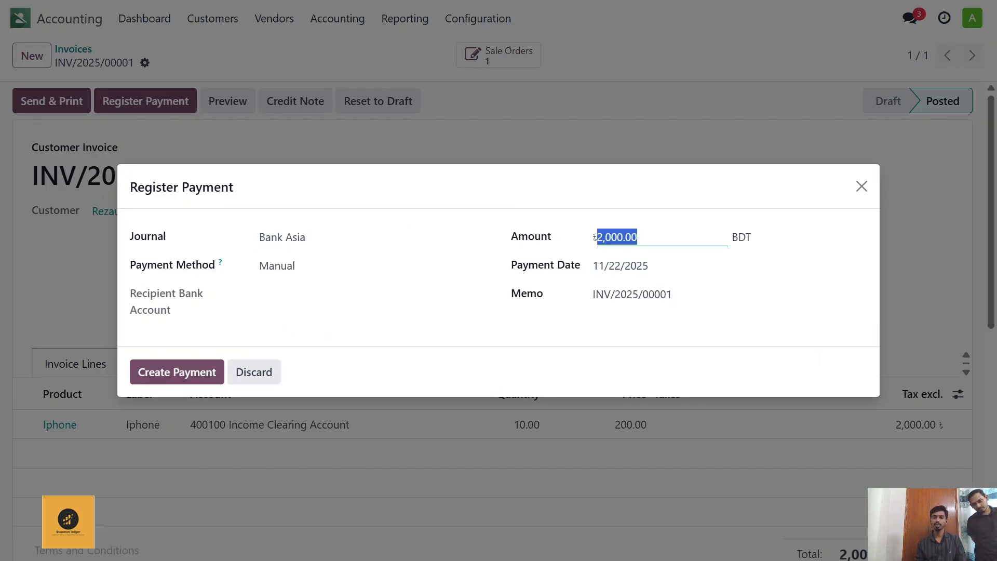
pyautogui.write('1500')
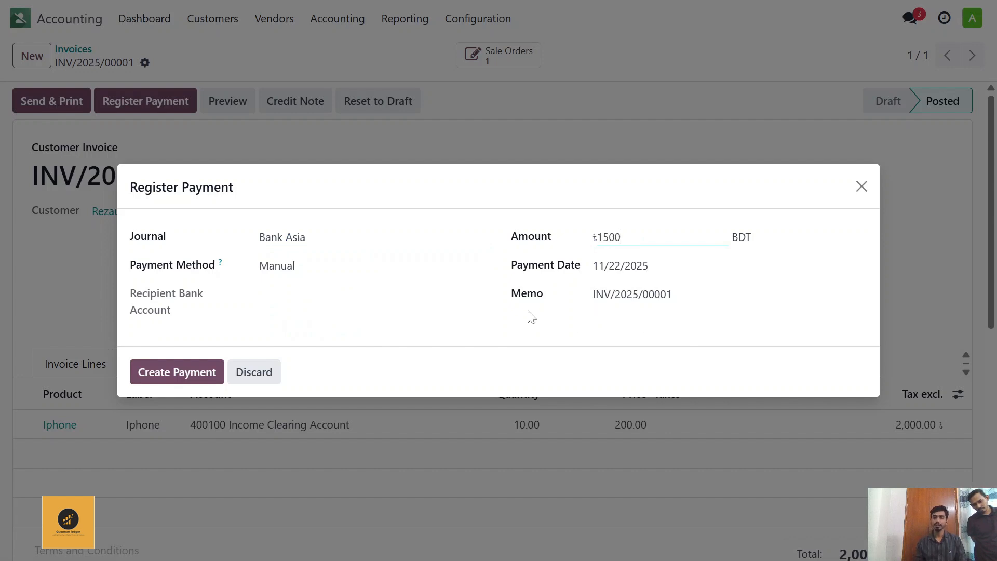
pyautogui.click(187, 375)
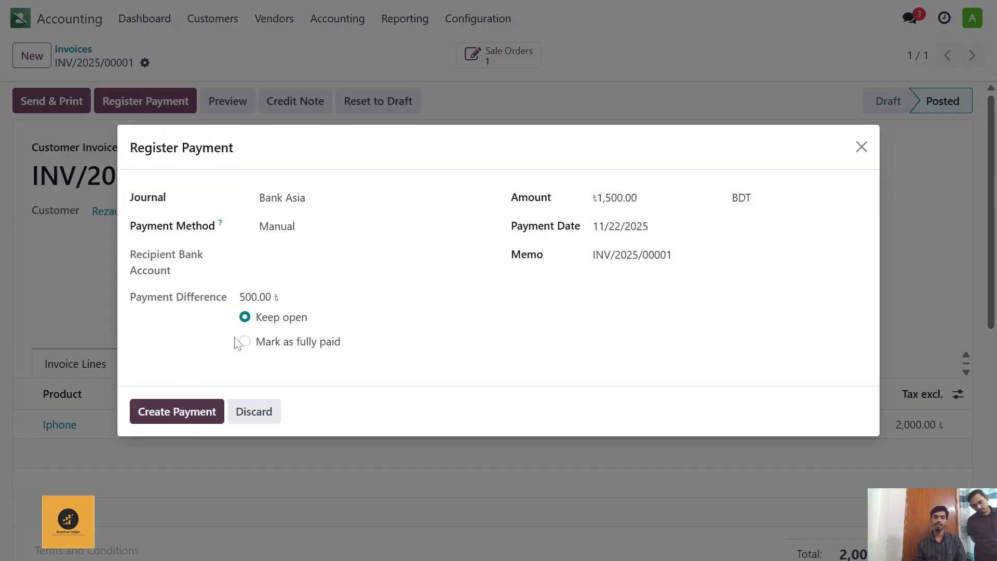
pyautogui.click(200, 413)
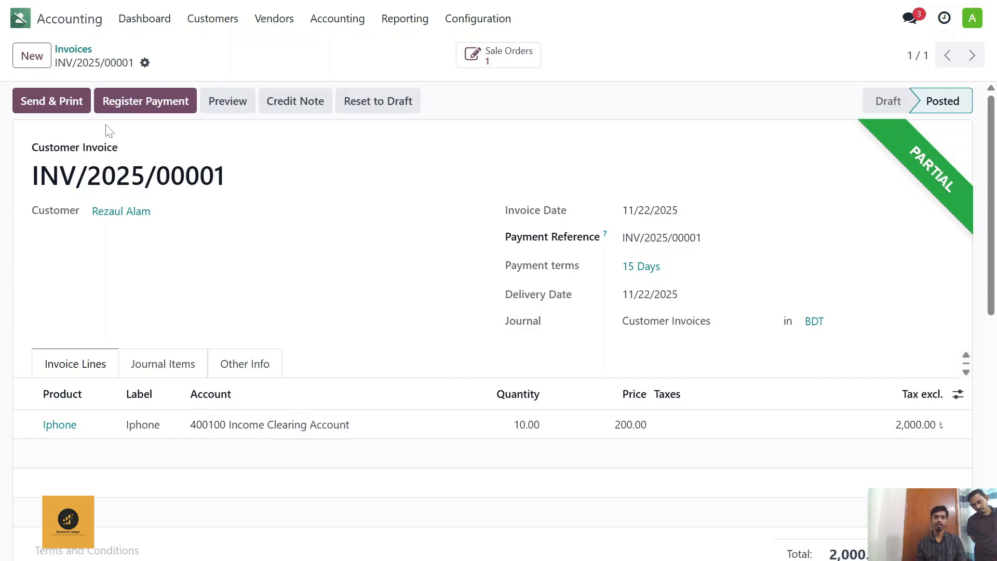
# Step: Return to the customer invoices list and add the Amount Due column to it
pyautogui.click(73, 50)
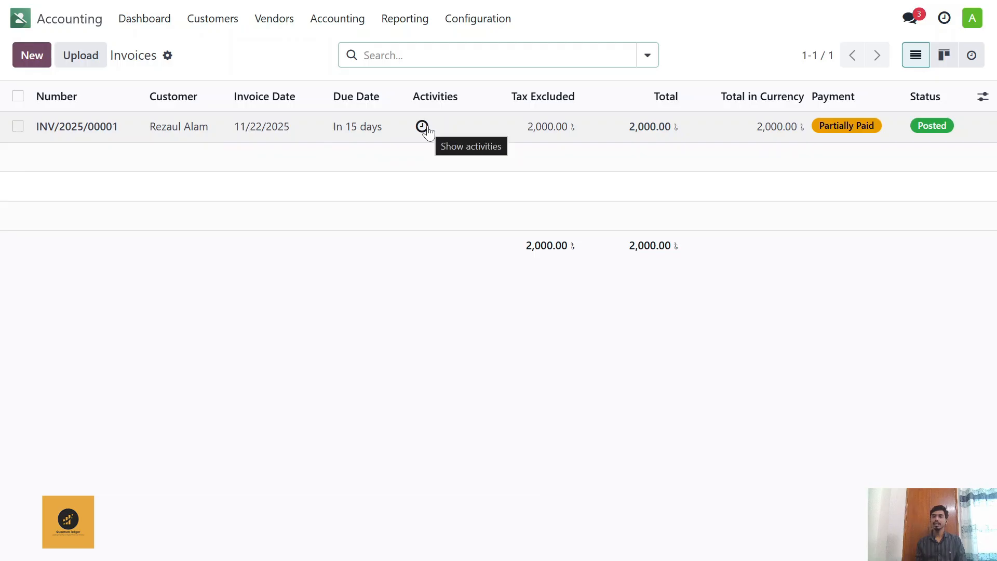
pyautogui.click(423, 128)
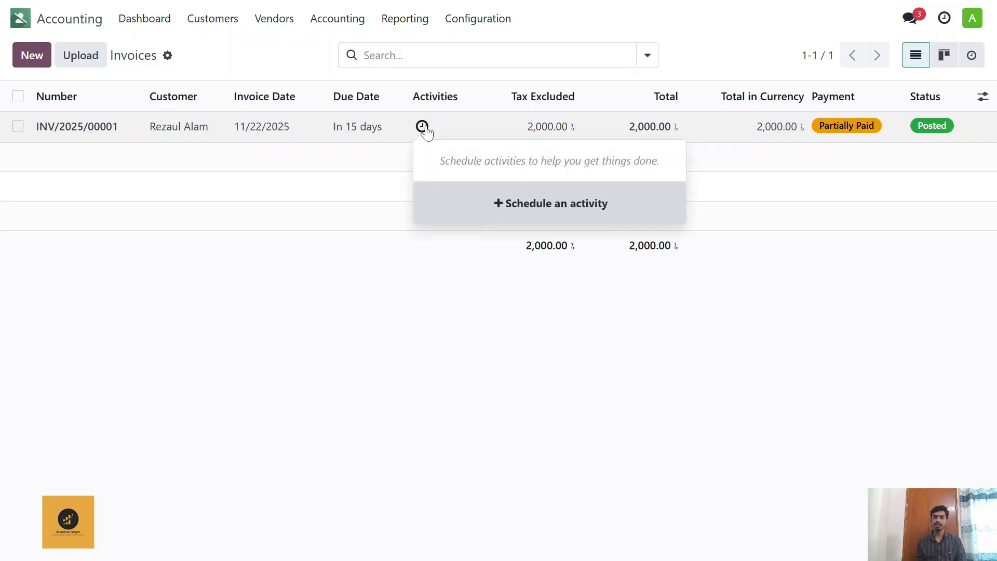
pyautogui.click(434, 300)
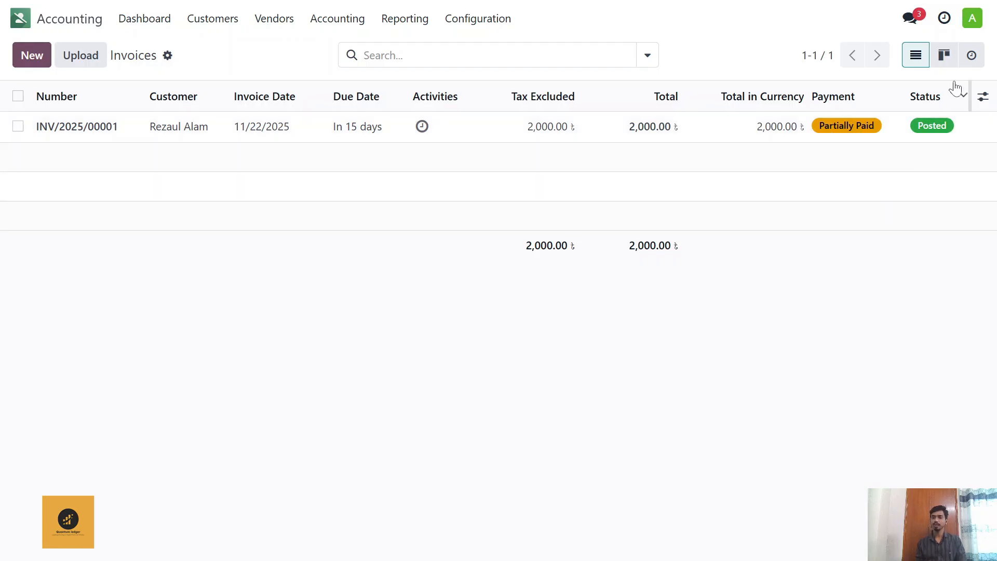
pyautogui.click(982, 99)
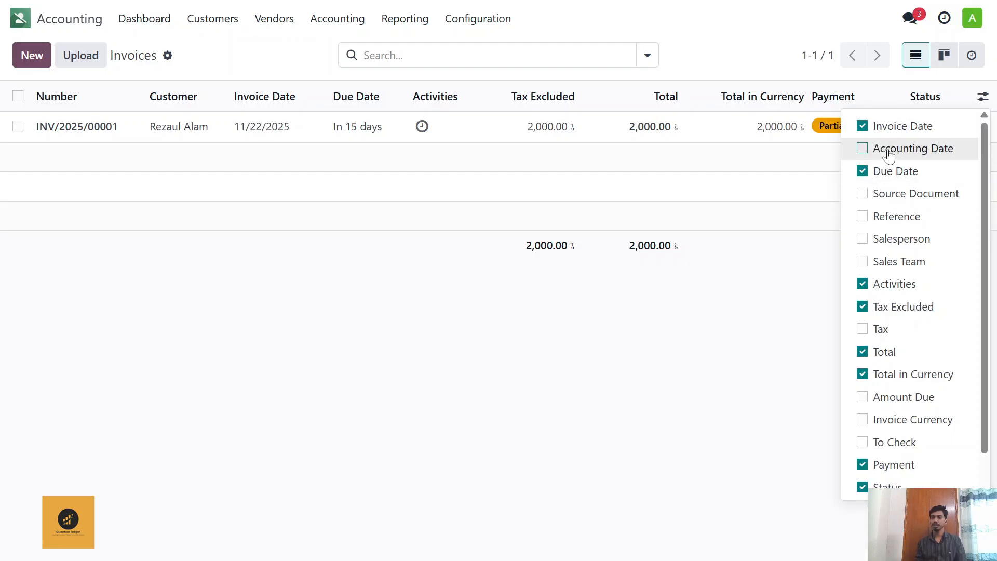
pyautogui.click(867, 407)
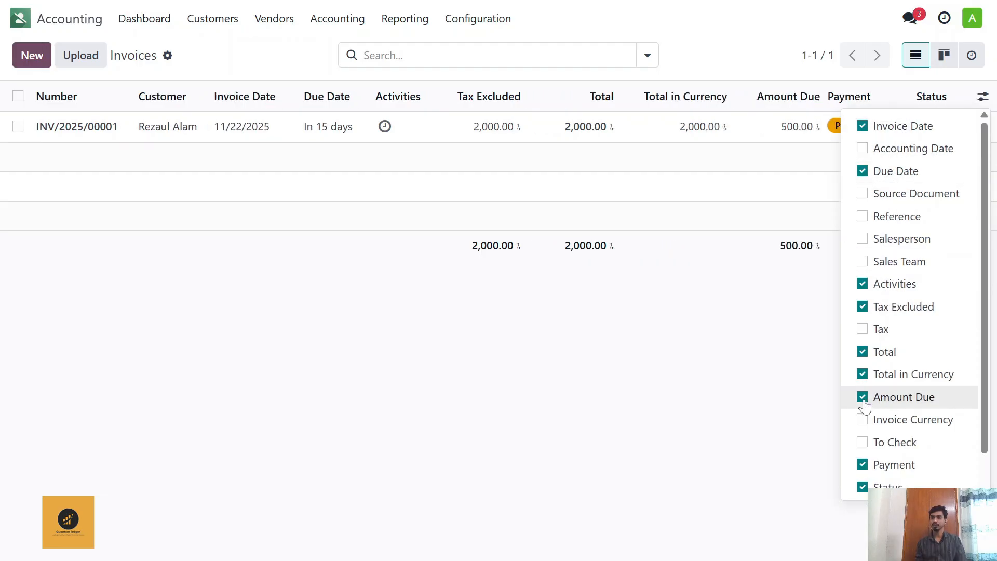
pyautogui.click(758, 281)
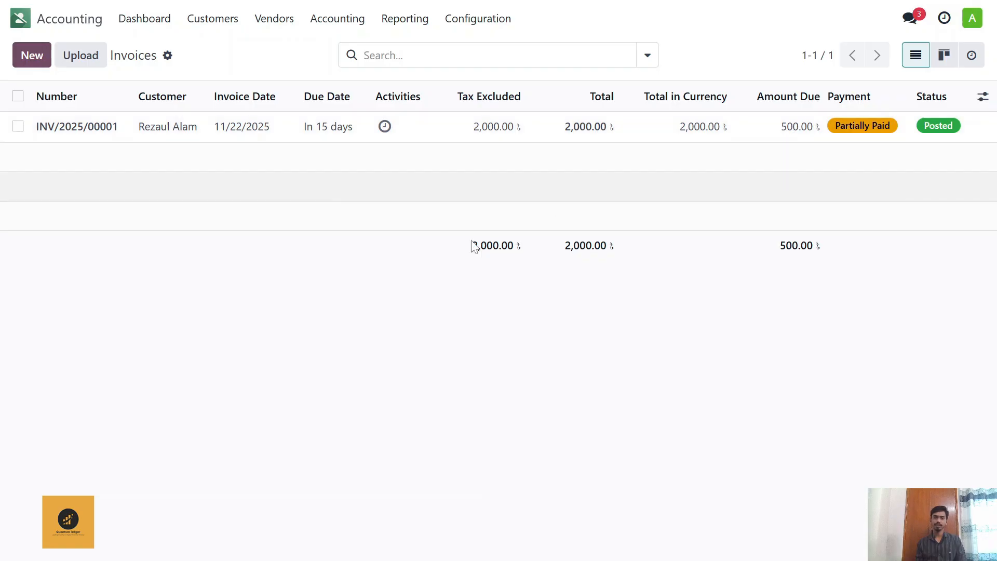
# Step: Open the vendor bills list and add the Amount Due column to it
pyautogui.click(279, 21)
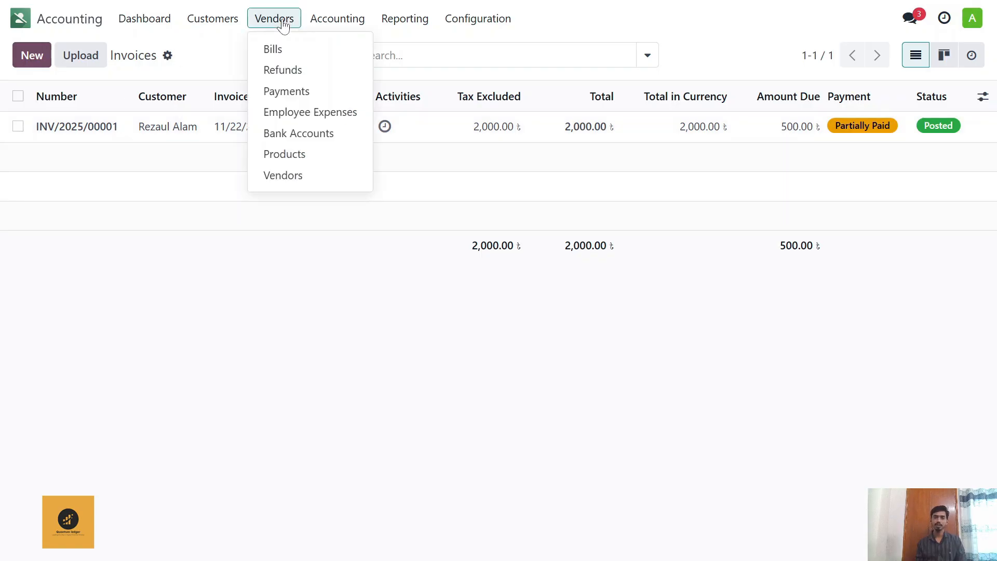
pyautogui.click(289, 50)
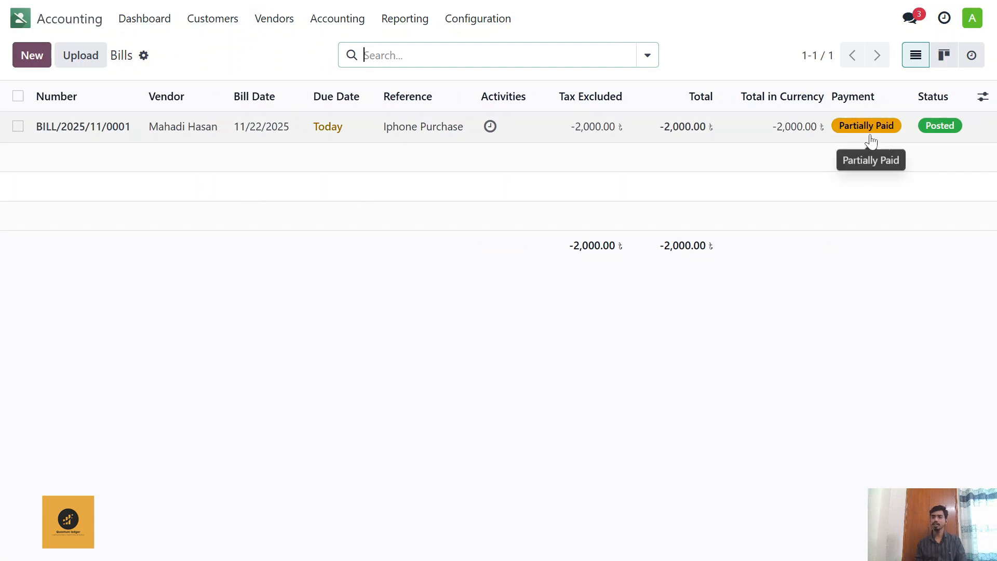
pyautogui.click(983, 98)
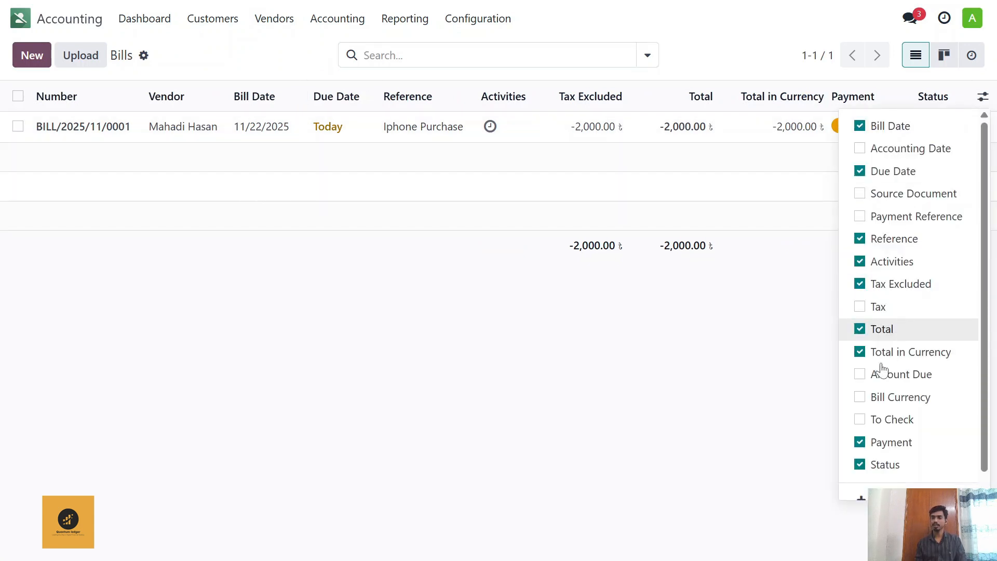
pyautogui.click(860, 376)
pyautogui.click(642, 332)
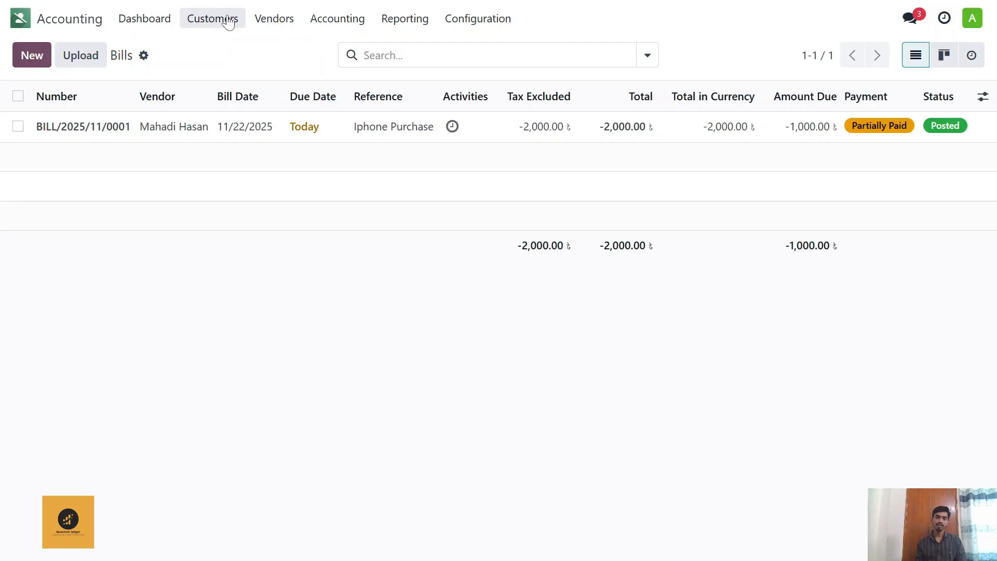
pyautogui.click(646, 55)
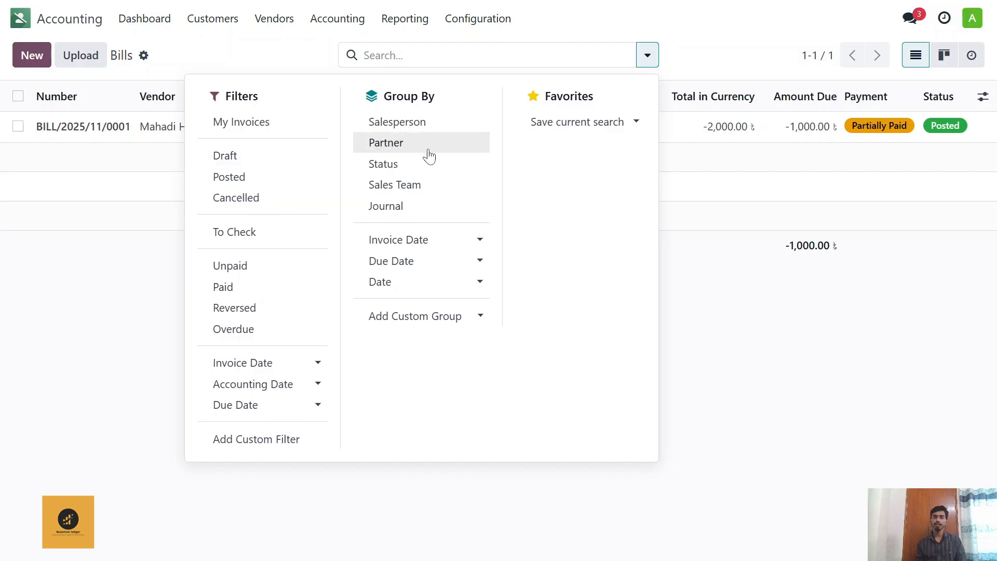
pyautogui.click(727, 296)
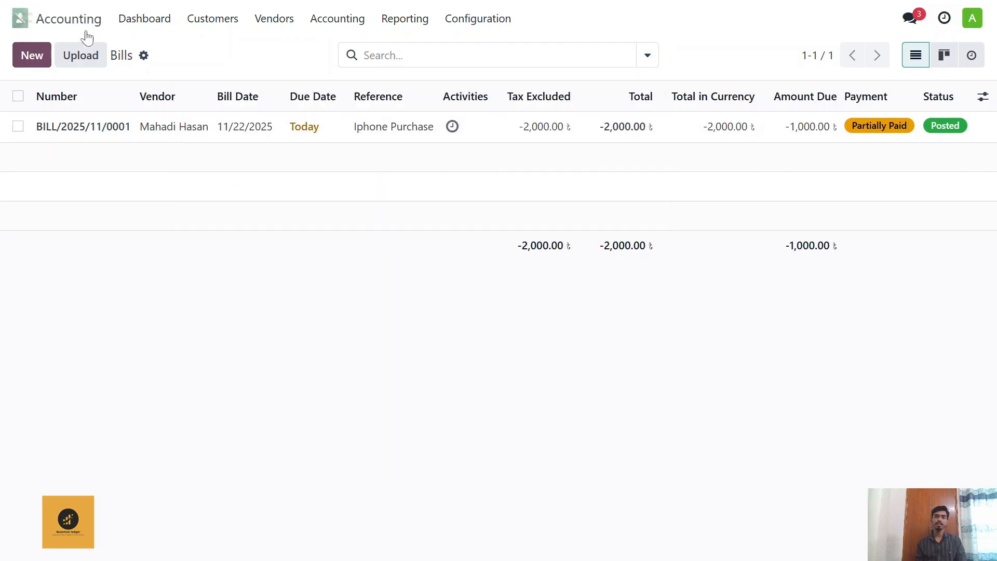
pyautogui.click(226, 24)
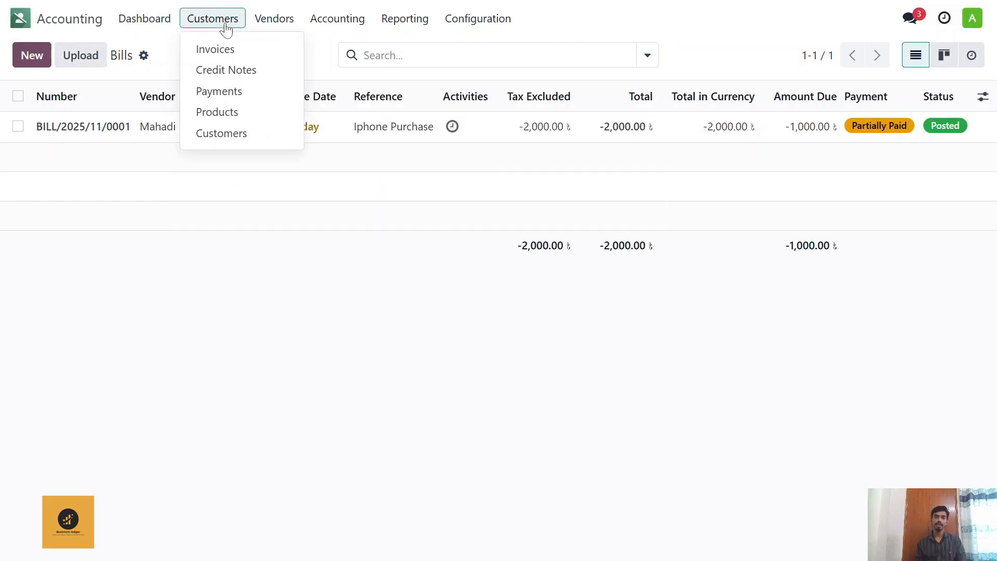
pyautogui.click(227, 97)
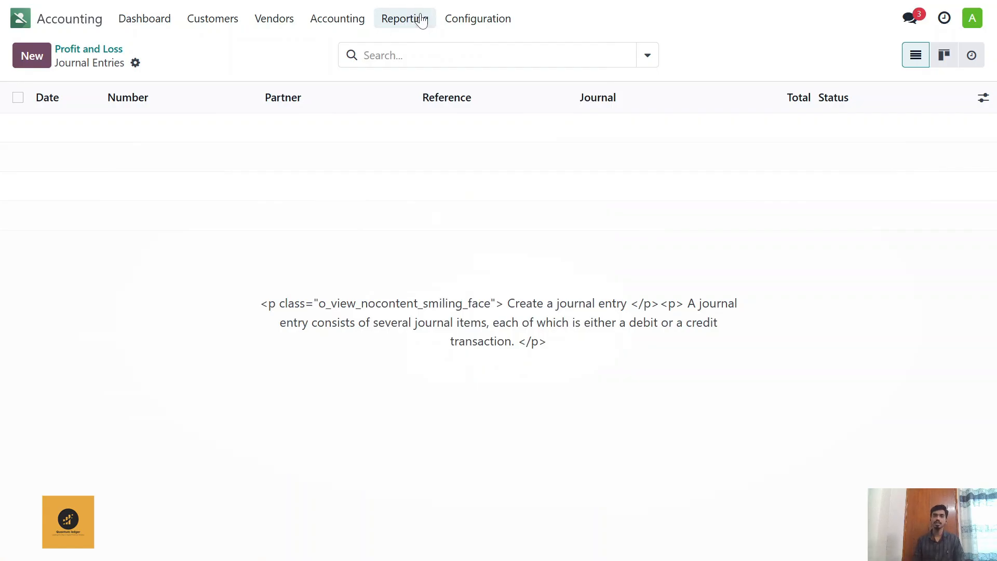
# Step: Open the Profit and Loss report and review its net profit, operating income, cost of revenue and expenses
pyautogui.click(422, 21)
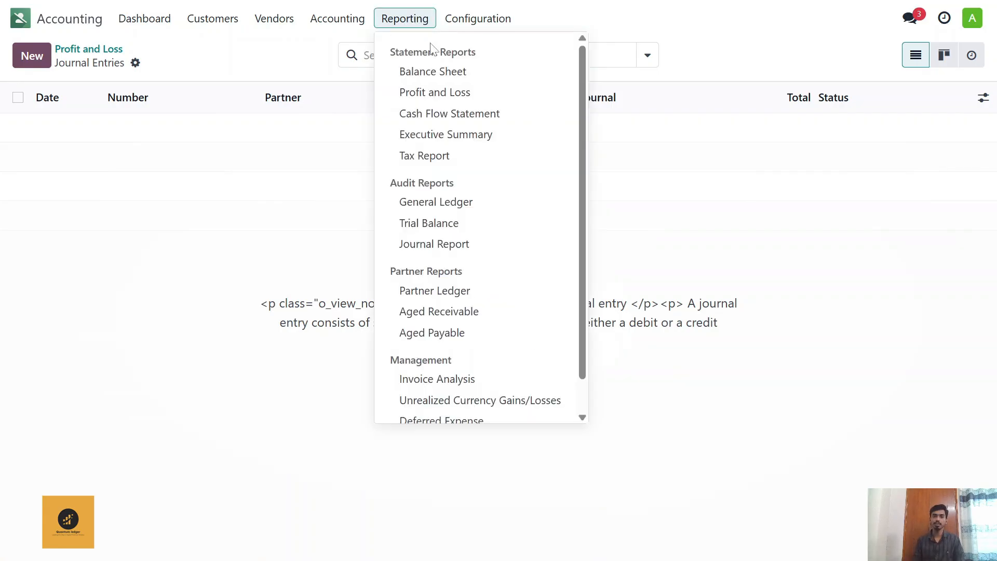
pyautogui.click(450, 93)
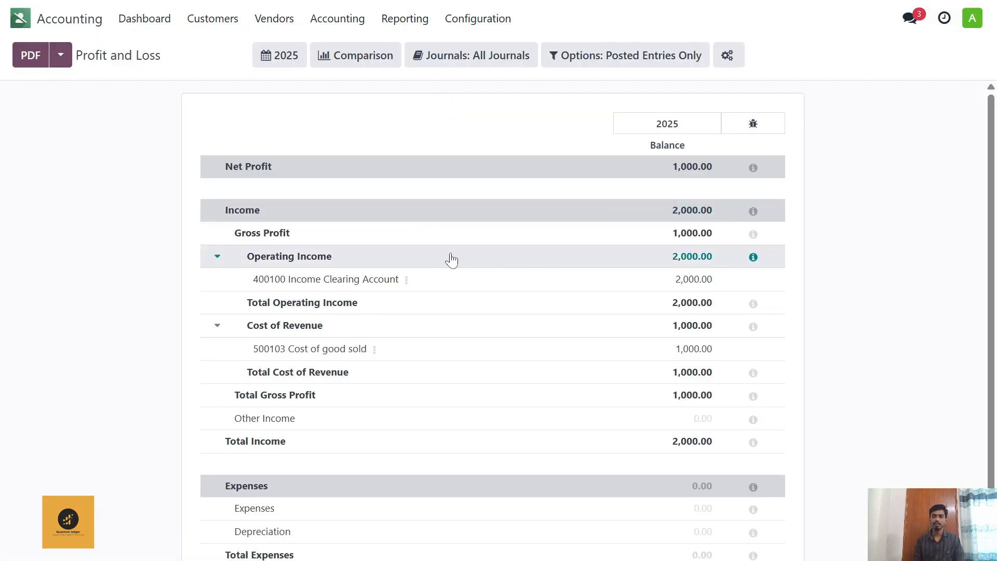
pyautogui.scroll(-1, 386, 189)
pyautogui.scroll(1, 382, 189)
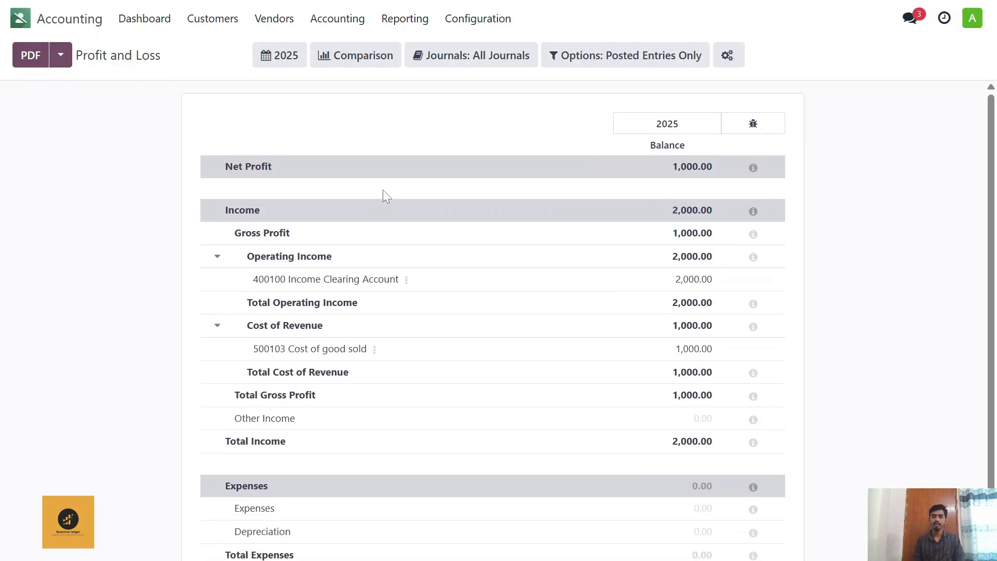
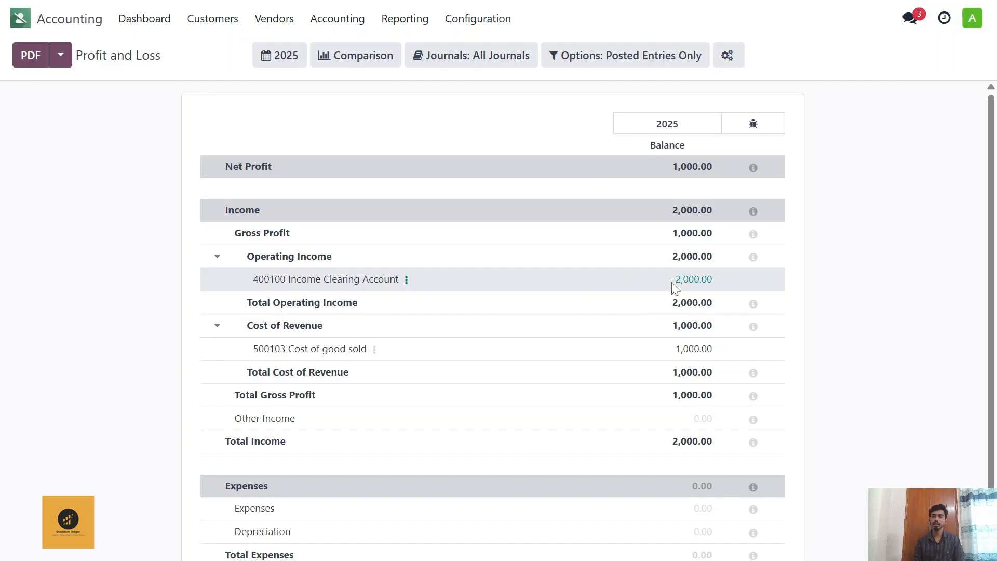
# Step: Examine the Profit and Loss report down to its expenses, and review the balances in the Balance Sheet
pyautogui.scroll(-1, 457, 244)
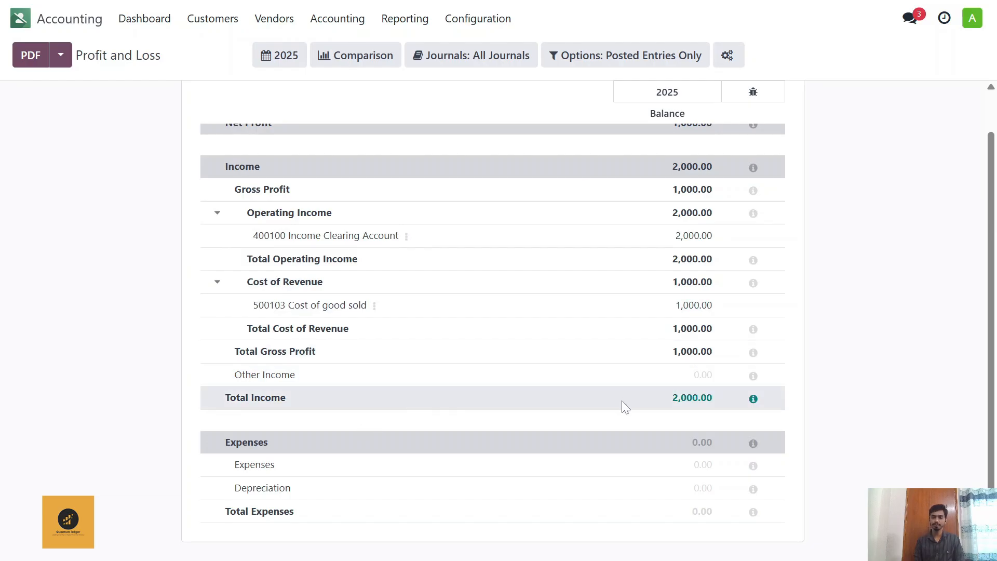
pyautogui.scroll(2, 467, 317)
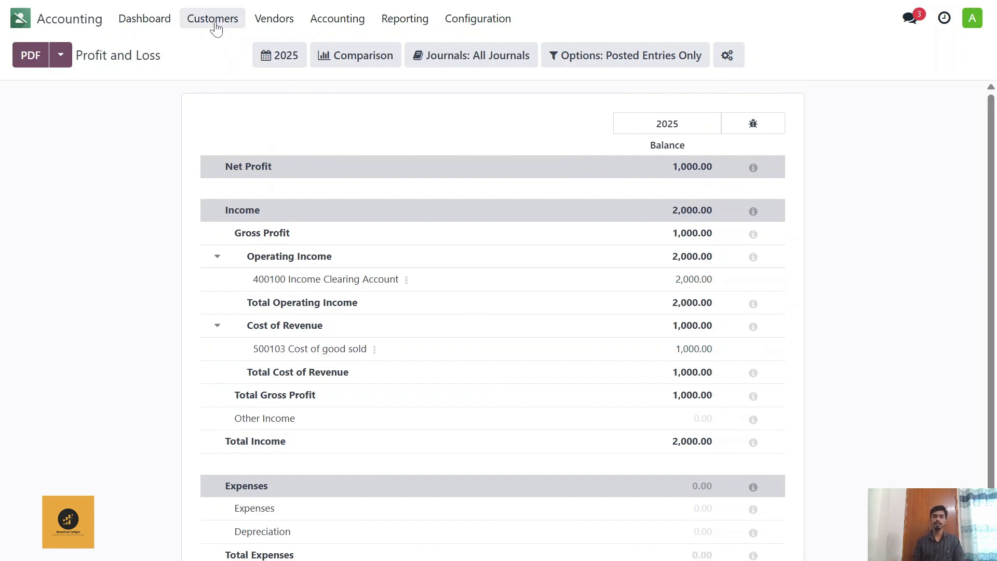
pyautogui.click(214, 21)
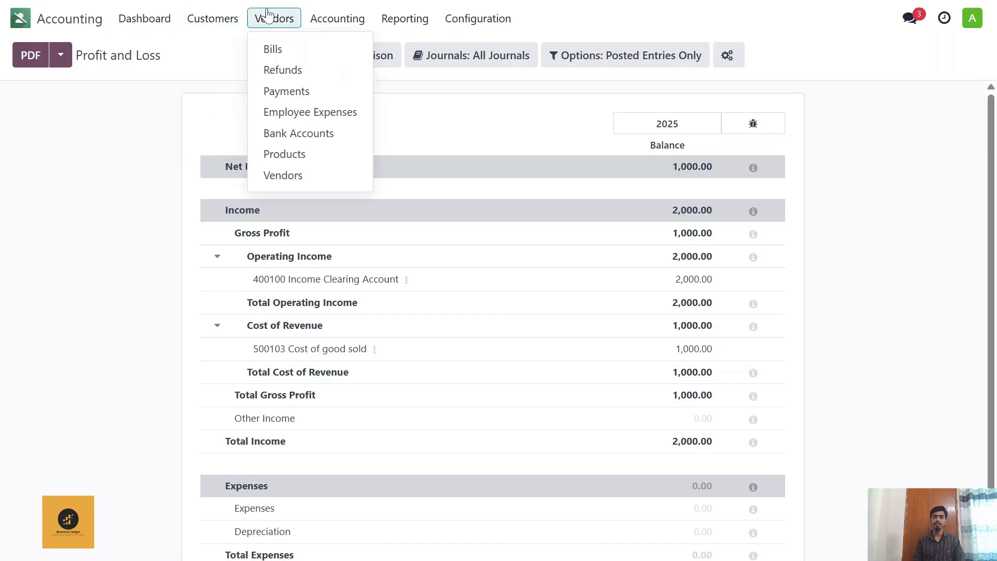
pyautogui.click(213, 21)
pyautogui.click(332, 23)
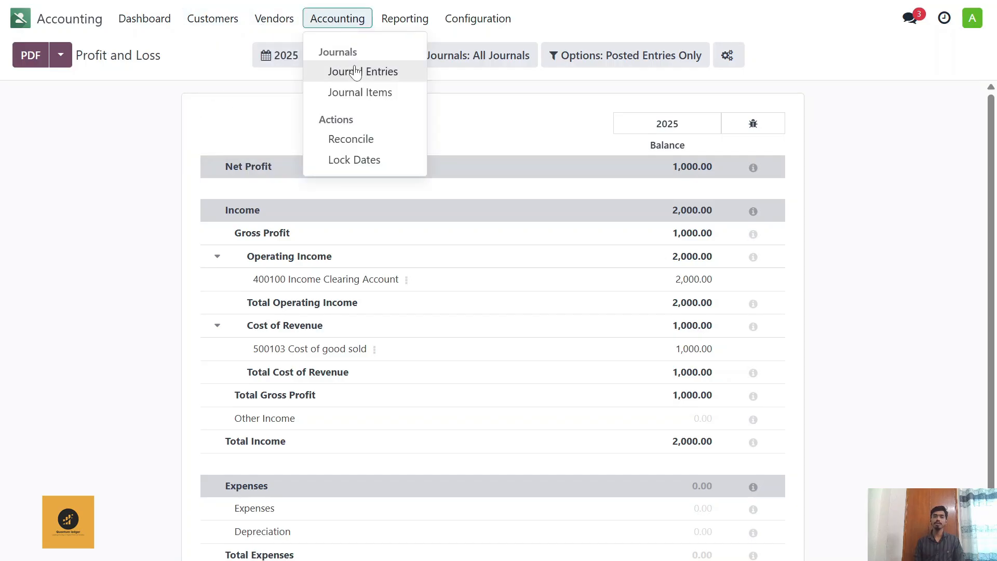
pyautogui.moveTo(404, 20)
pyautogui.click(406, 73)
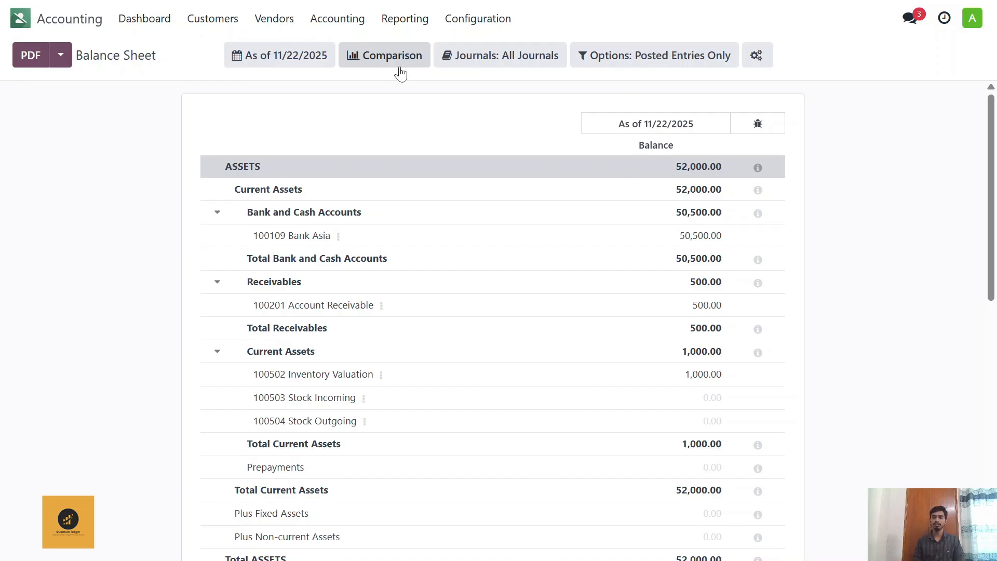
pyautogui.scroll(-4, 391, 225)
pyautogui.scroll(4, 393, 225)
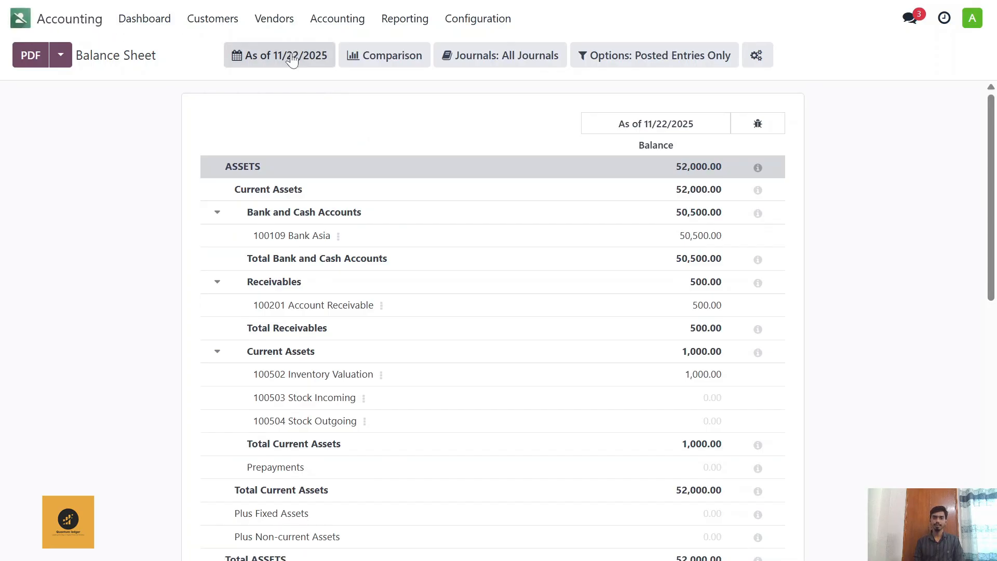
# Step: Switch to the Purchase app, start a new request for quotation and create a new vendor for it with the vendor's full name
pyautogui.click(267, 21)
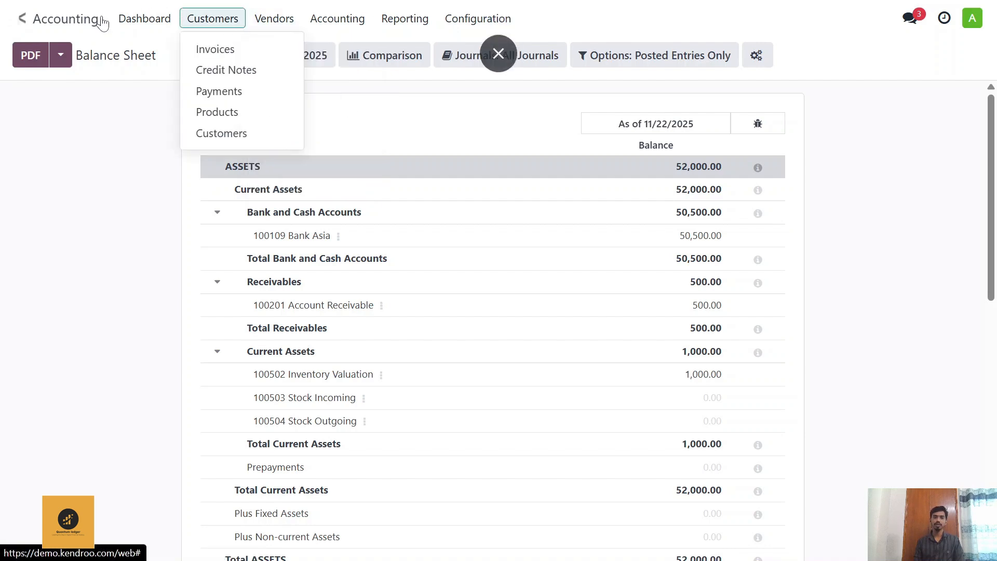
pyautogui.click(20, 18)
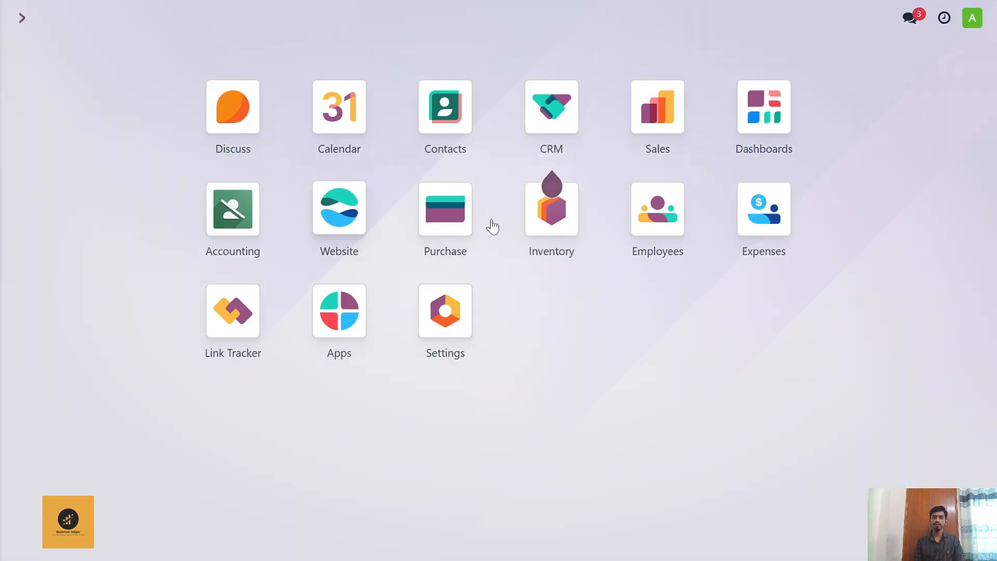
pyautogui.click(443, 213)
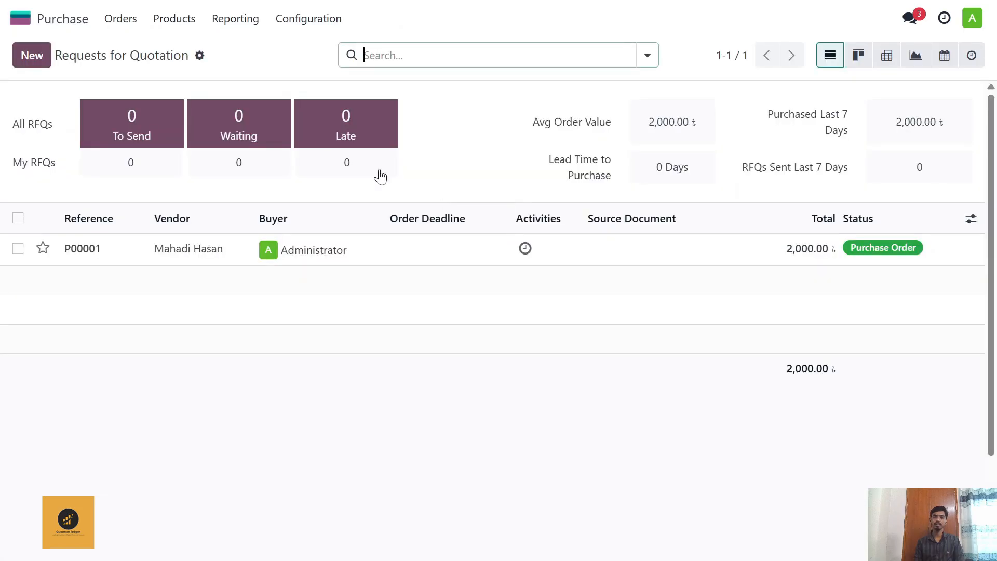
pyautogui.click(43, 61)
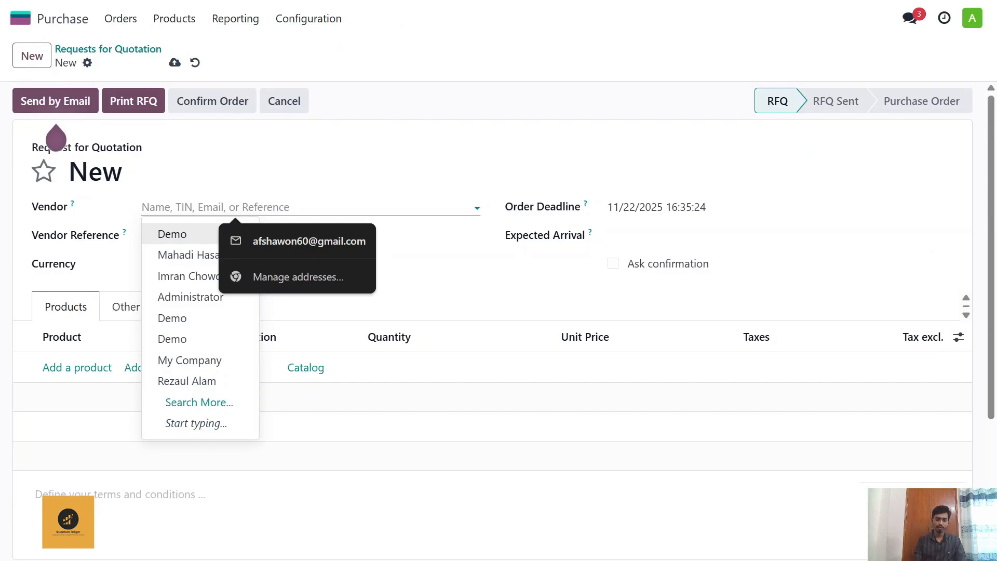
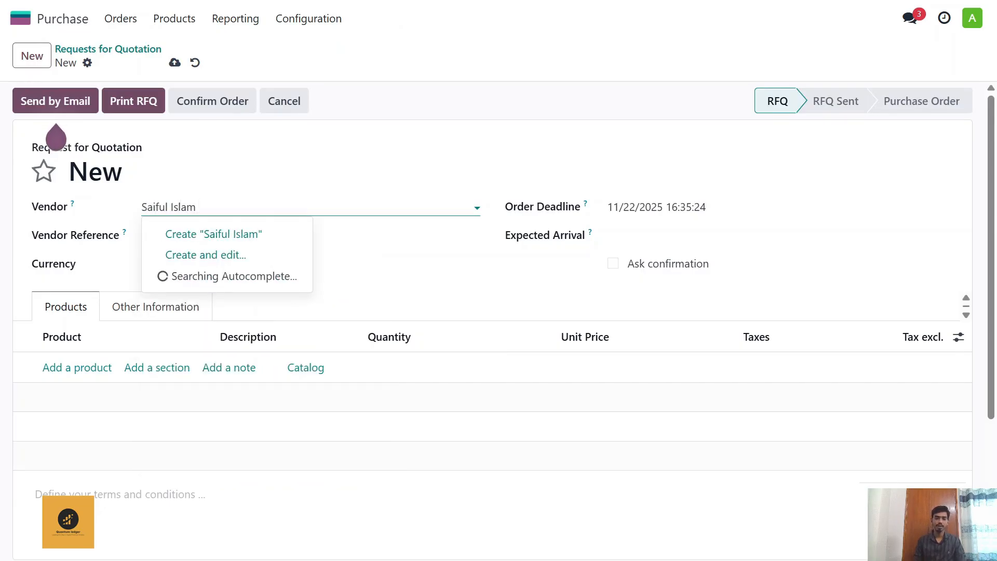
pyautogui.click(249, 235)
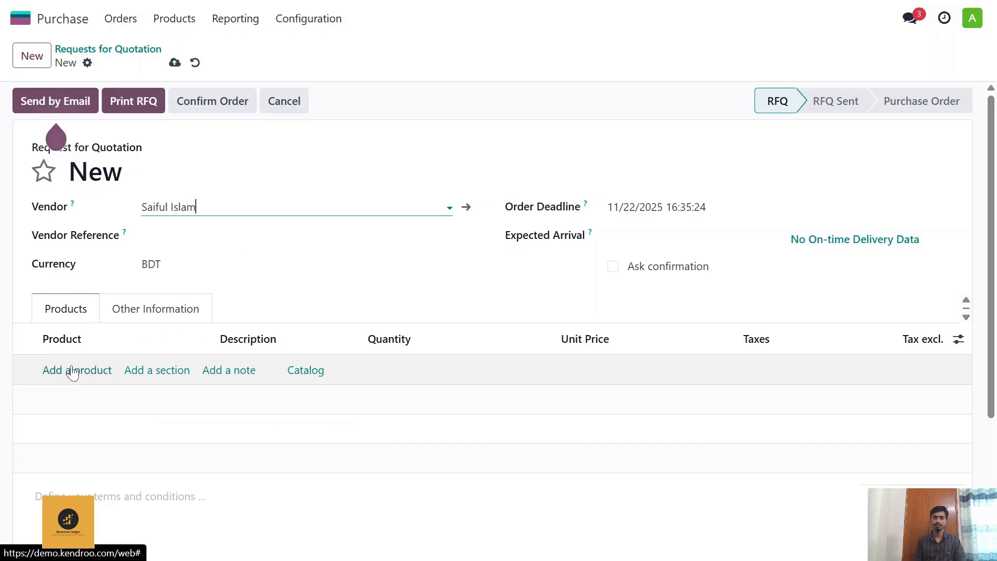
# Step: Add a product line to the request for quotation and create the new product Samsung on it
pyautogui.click(80, 370)
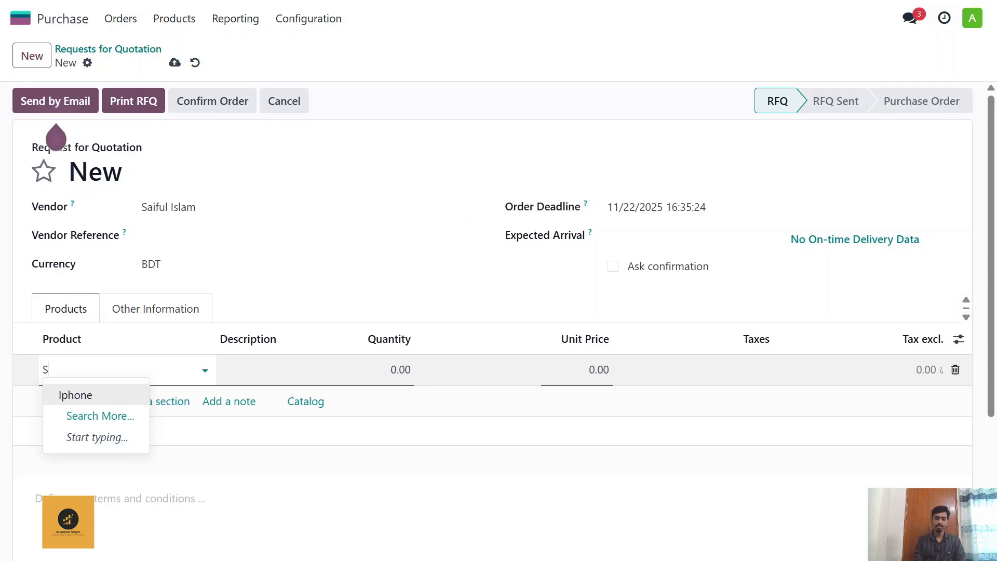
pyautogui.write('Samsung')
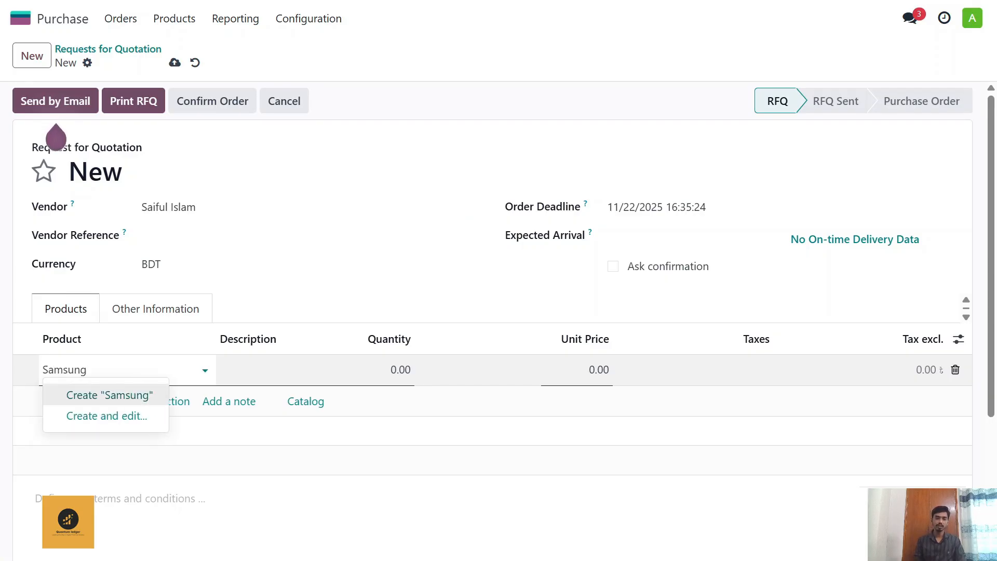
pyautogui.click(108, 396)
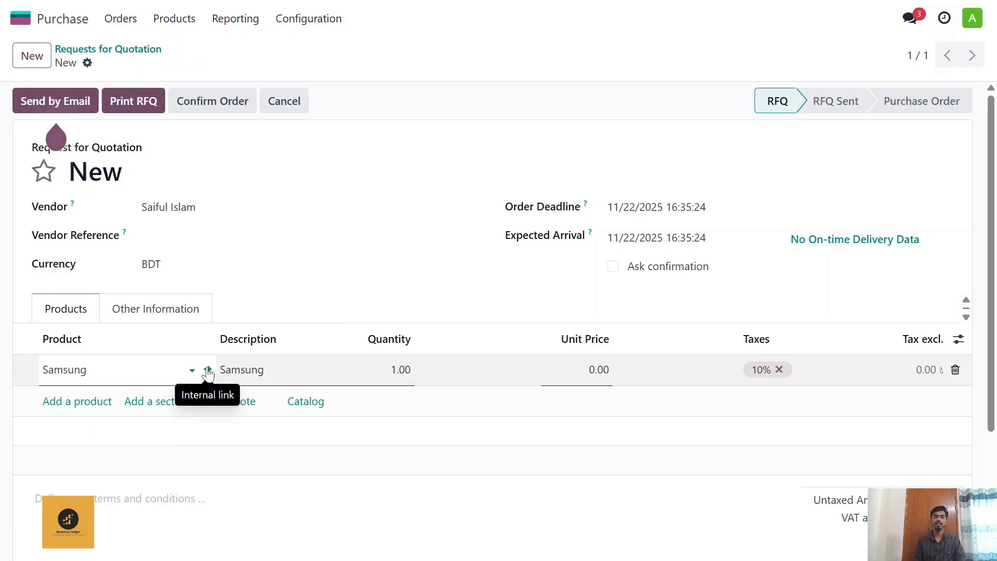
# Step: Open the Samsung product record from the order line and set its product type to Storable Product
pyautogui.click(208, 370)
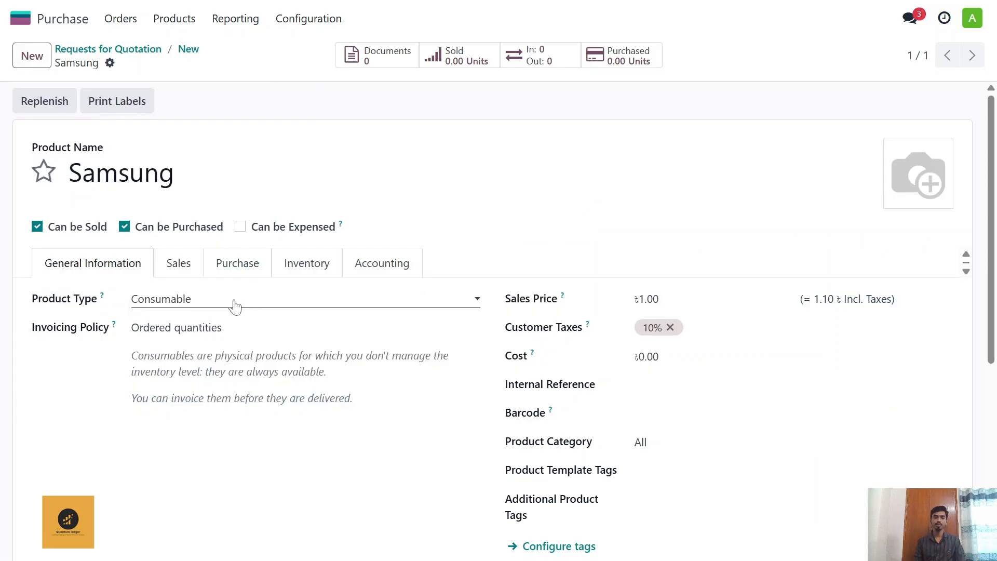
pyautogui.click(242, 304)
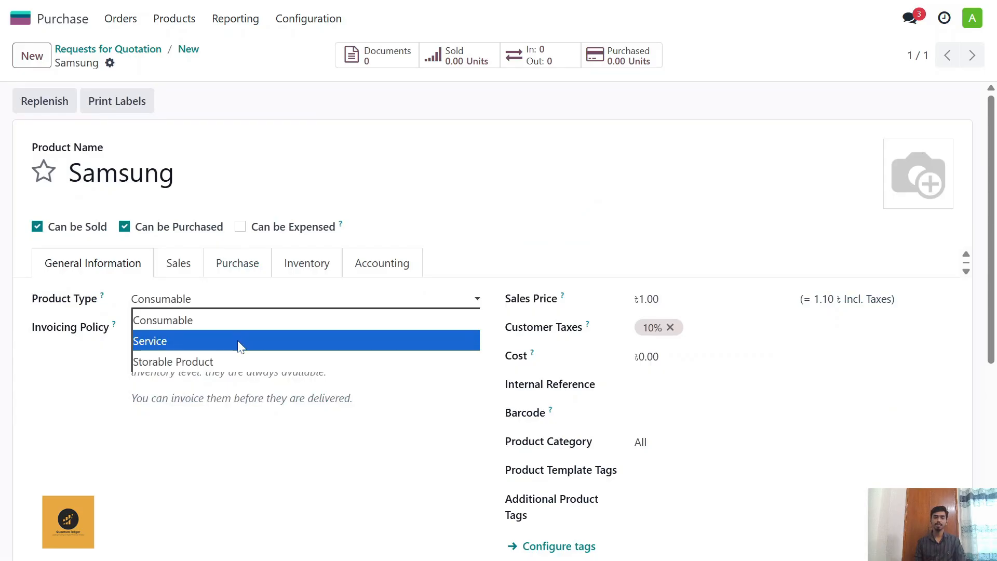
pyautogui.click(240, 361)
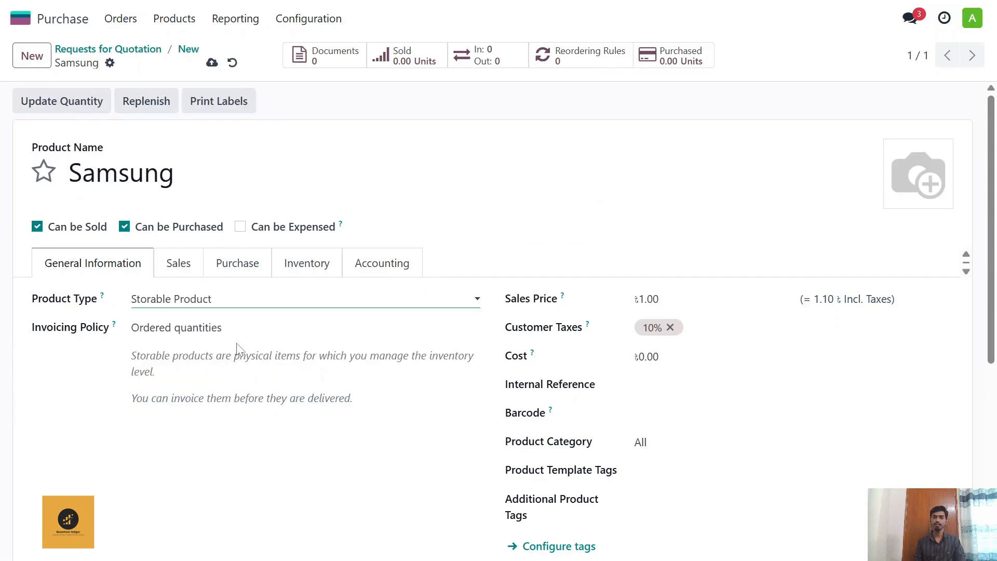
# Step: Remove the 10% customer tax from the Samsung product and set its cost to 300 and sales price to 400
pyautogui.scroll(-2, 641, 284)
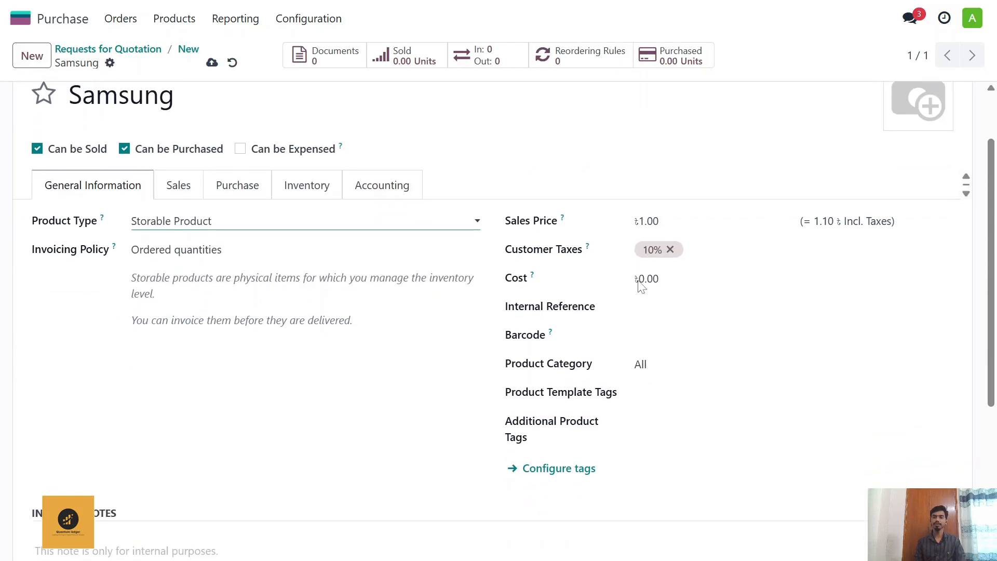
pyautogui.click(670, 250)
pyautogui.hotkey('shift', 'Tab')
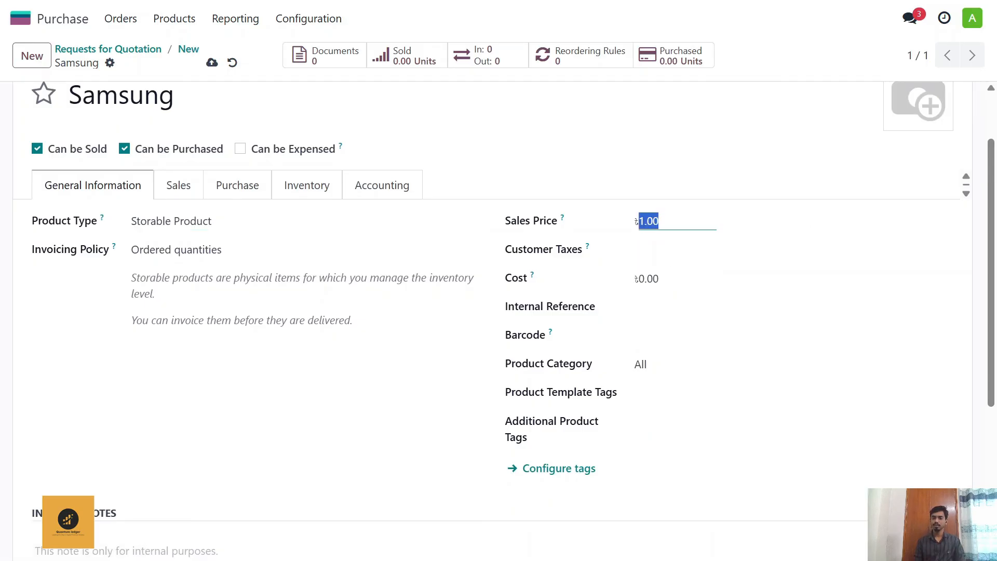
pyautogui.press('BackSpace')
pyautogui.press('Tab')
pyautogui.press('Tab')
pyautogui.write('2')
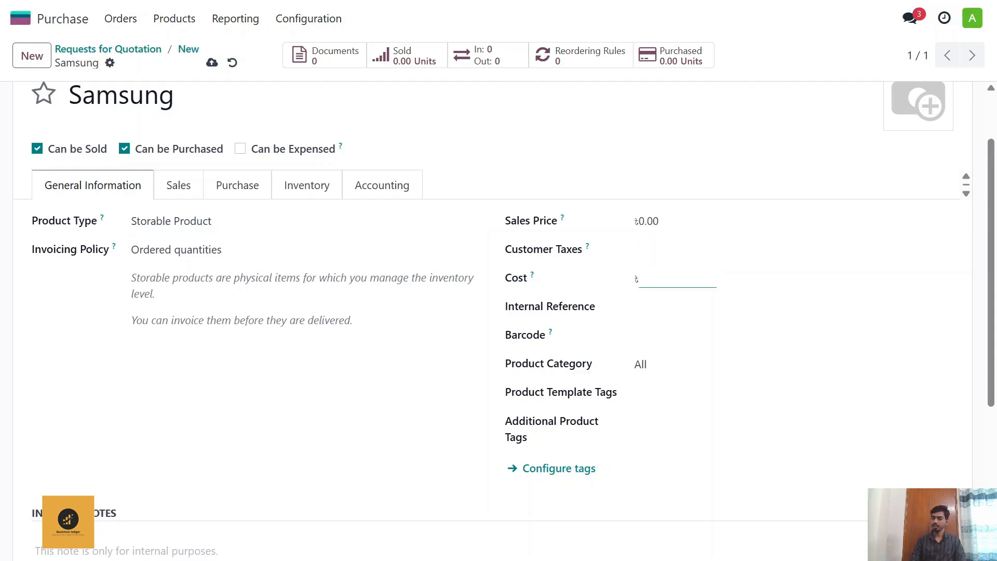
pyautogui.hotkey('shift', 'Tab')
pyautogui.hotkey('shift', 'Tab')
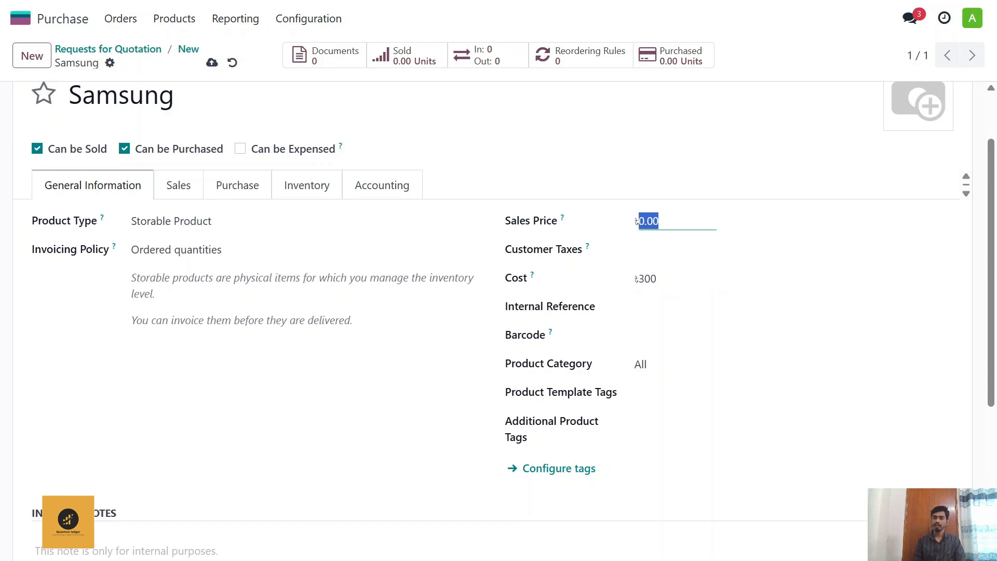
pyautogui.write('4')
# Step: Assign the Samsung product to the Storable product category
pyautogui.scroll(-2, 627, 304)
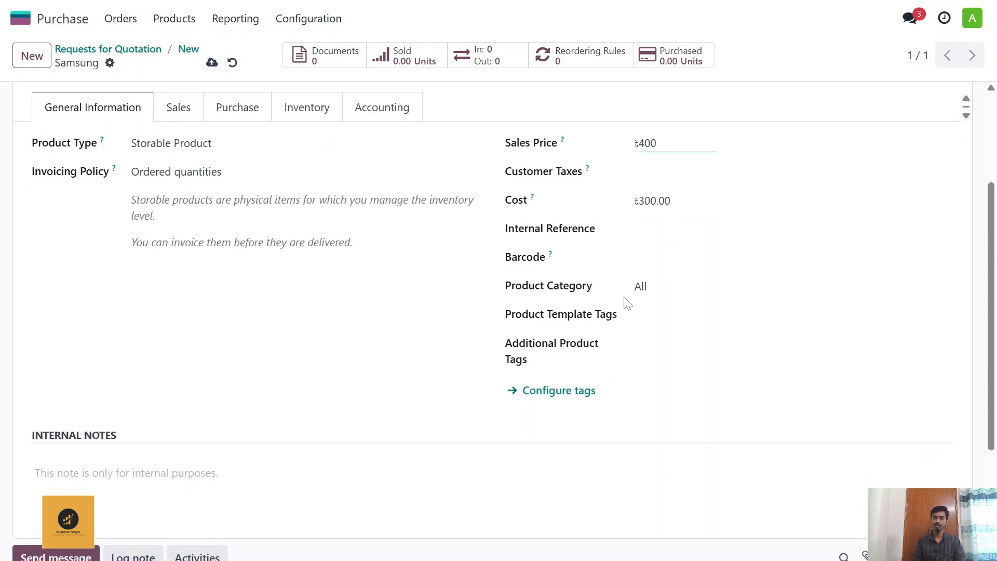
pyautogui.click(676, 288)
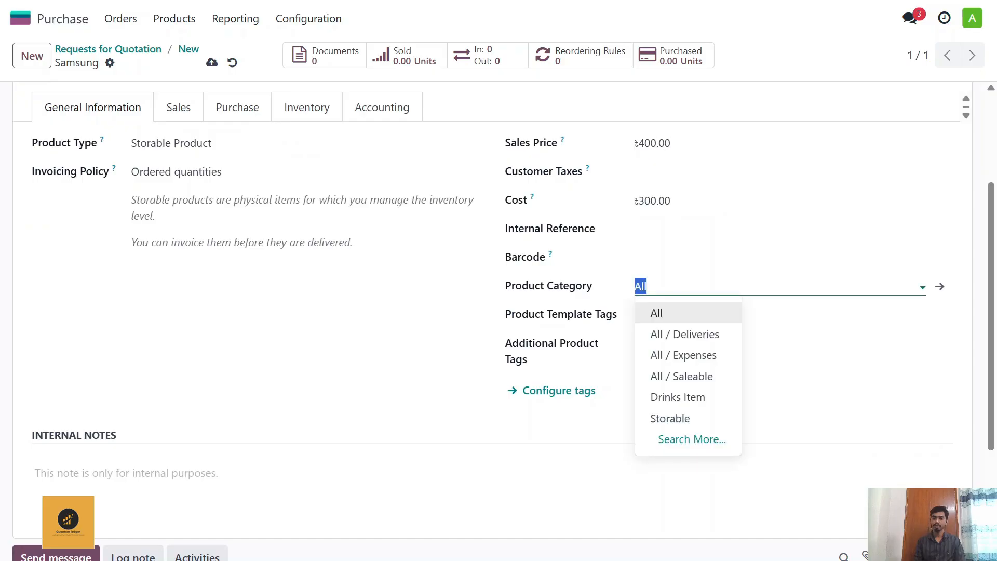
pyautogui.click(668, 417)
# Step: Enable the Receive in 1 step and Deliver in 1 step routes for the Samsung product and disable the Buy route
pyautogui.scroll(3, 345, 312)
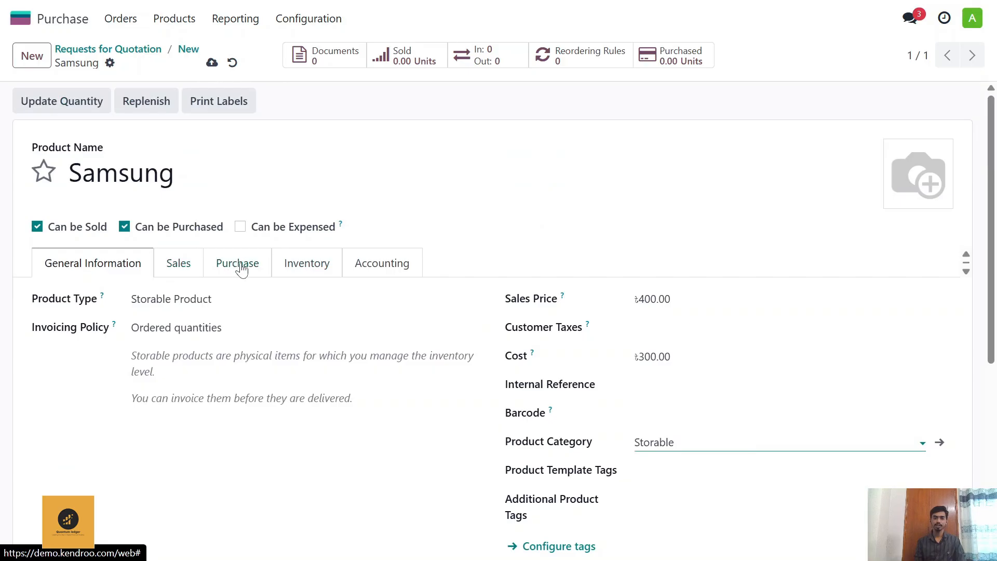
pyautogui.click(297, 271)
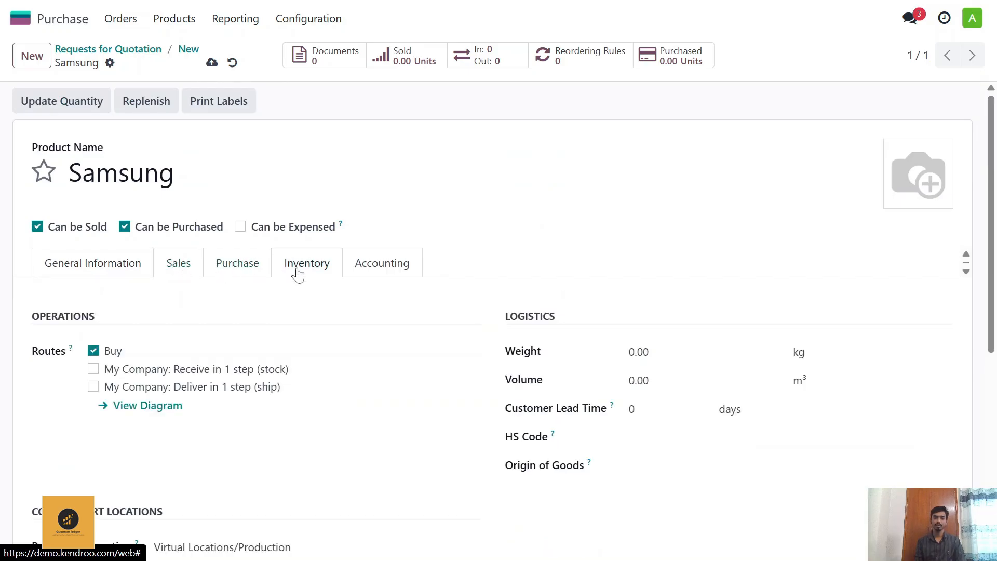
pyautogui.click(94, 370)
pyautogui.click(93, 387)
pyautogui.click(92, 351)
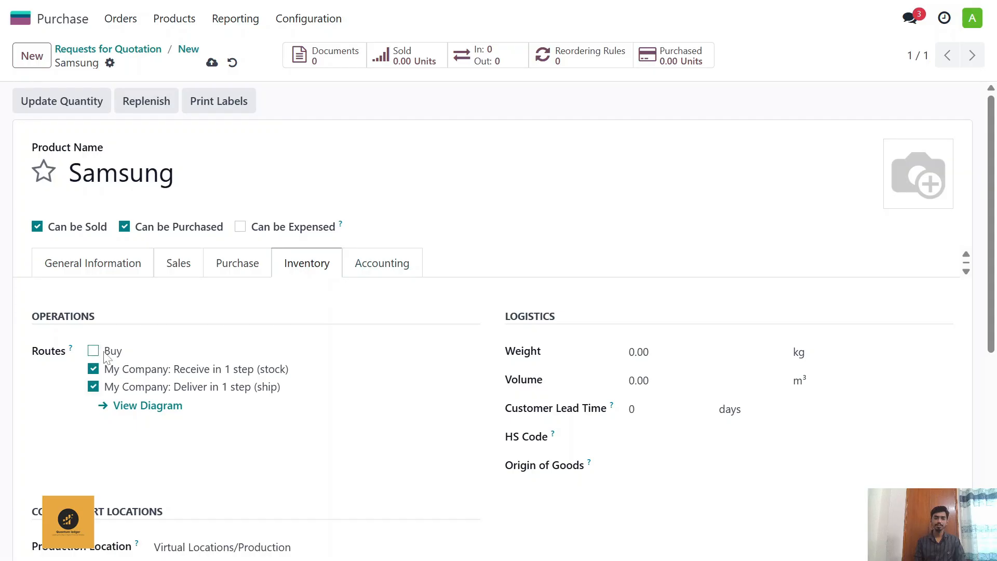
# Step: Review the Samsung product's remaining inventory, accounting, purchase, sales and general settings
pyautogui.scroll(-1, 242, 341)
pyautogui.scroll(-3, 244, 341)
pyautogui.scroll(3, 248, 336)
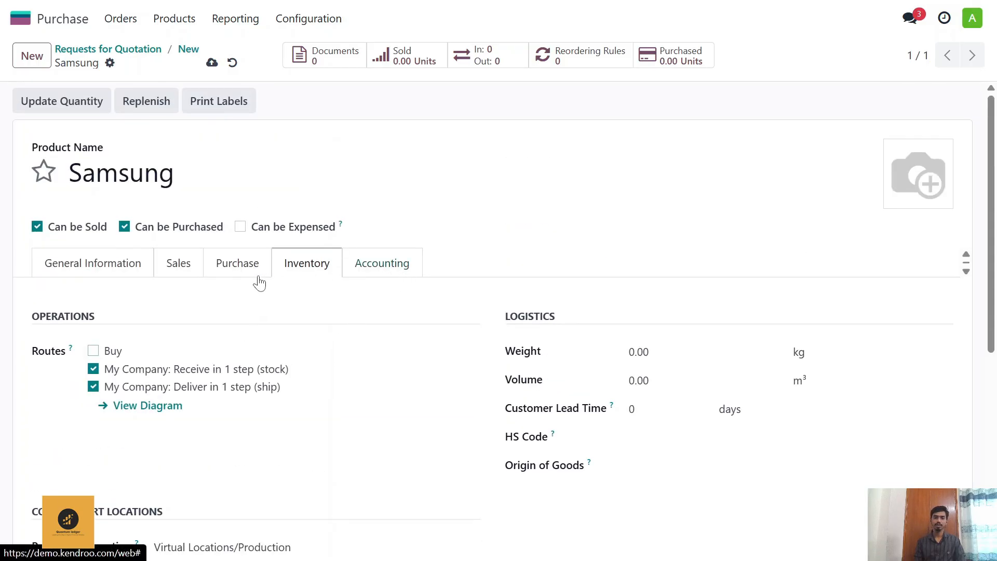
pyautogui.click(366, 266)
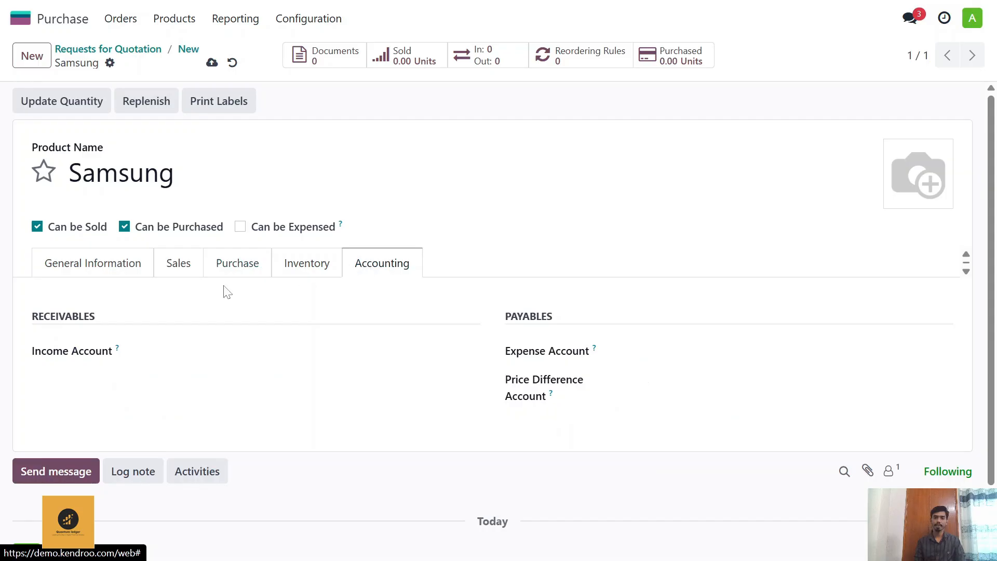
pyautogui.click(226, 266)
pyautogui.click(188, 267)
pyautogui.click(107, 258)
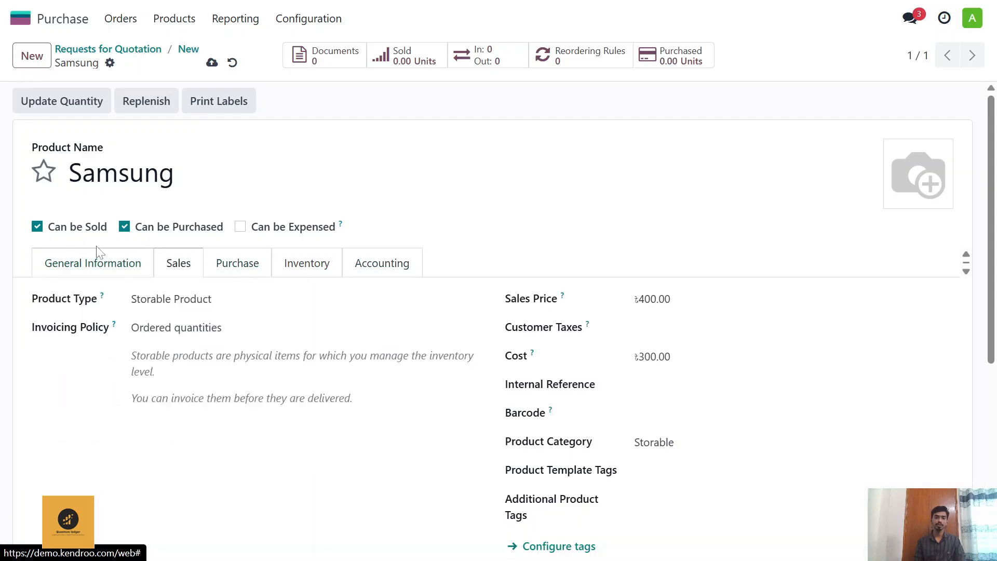
pyautogui.scroll(-3, 374, 352)
pyautogui.scroll(3, 314, 337)
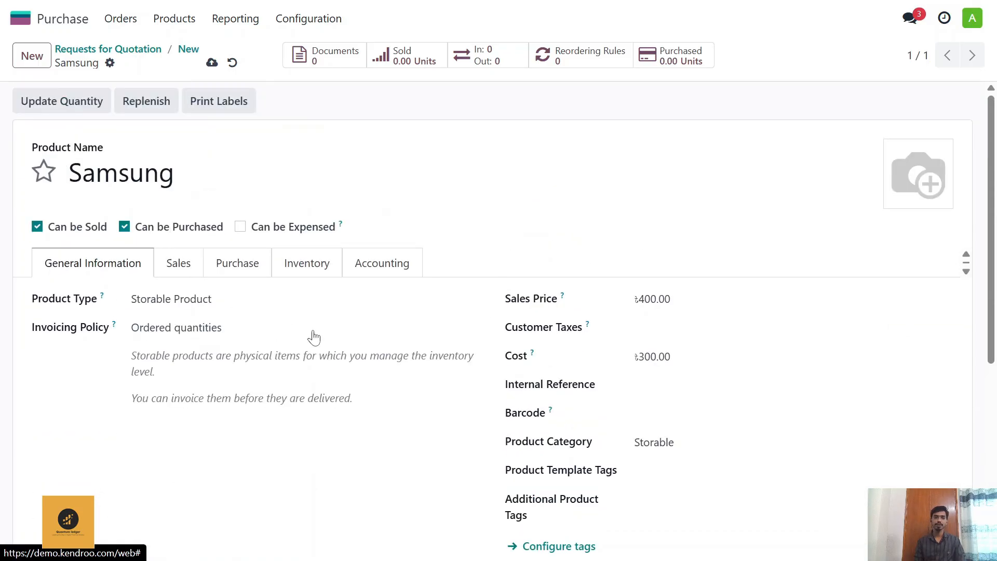
# Step: Save the Samsung product and set its line quantity to 200 on the request for quotation
pyautogui.click(212, 62)
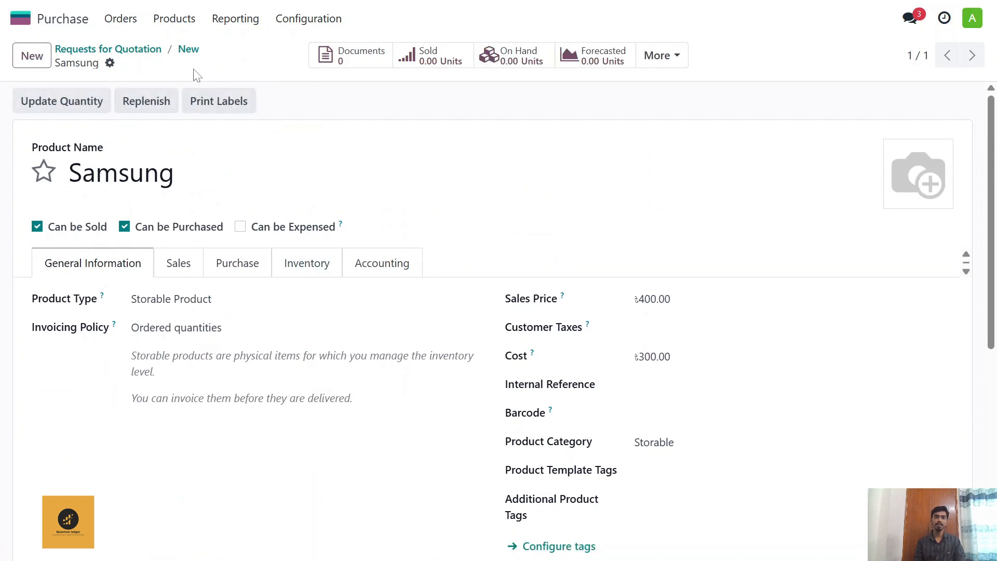
pyautogui.click(188, 50)
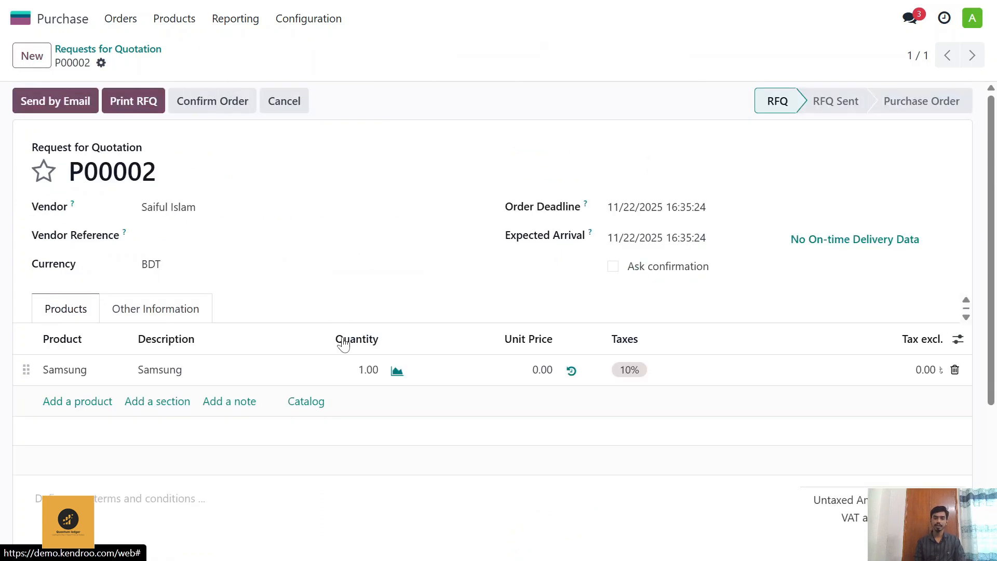
pyautogui.click(368, 370)
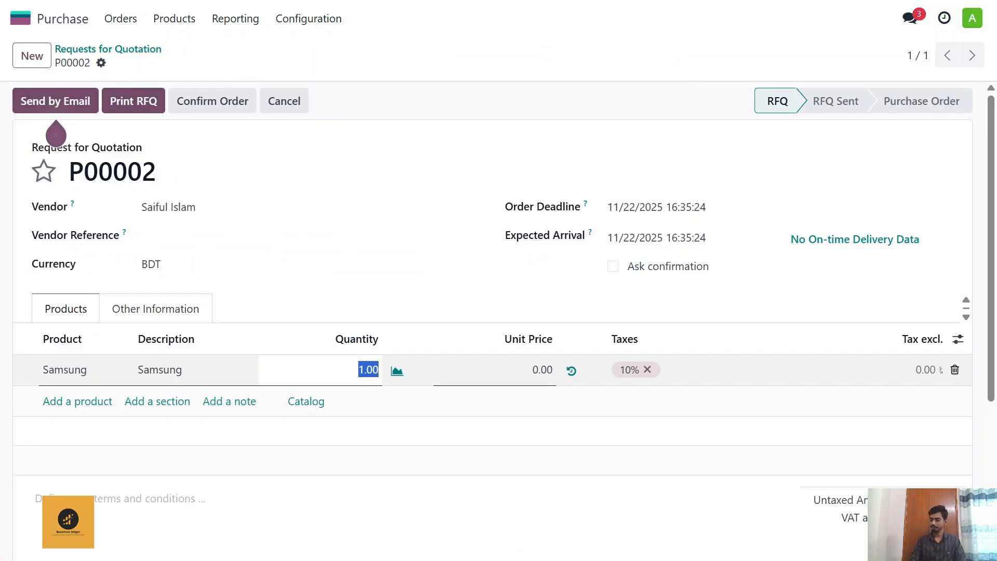
pyautogui.write('200')
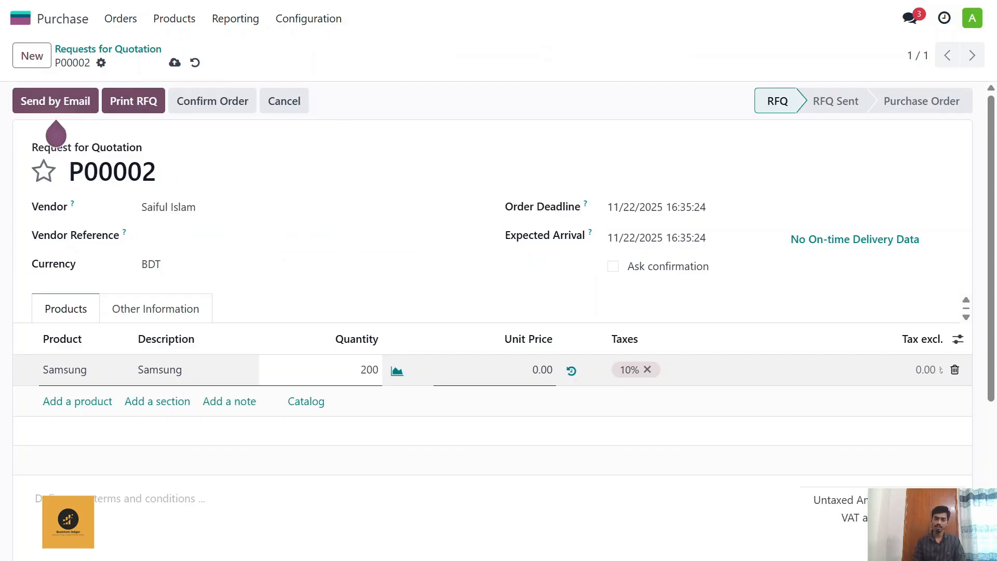
# Step: Remove the 10% tax from the Samsung line, set its unit price to 300 and confirm the order
pyautogui.click(647, 370)
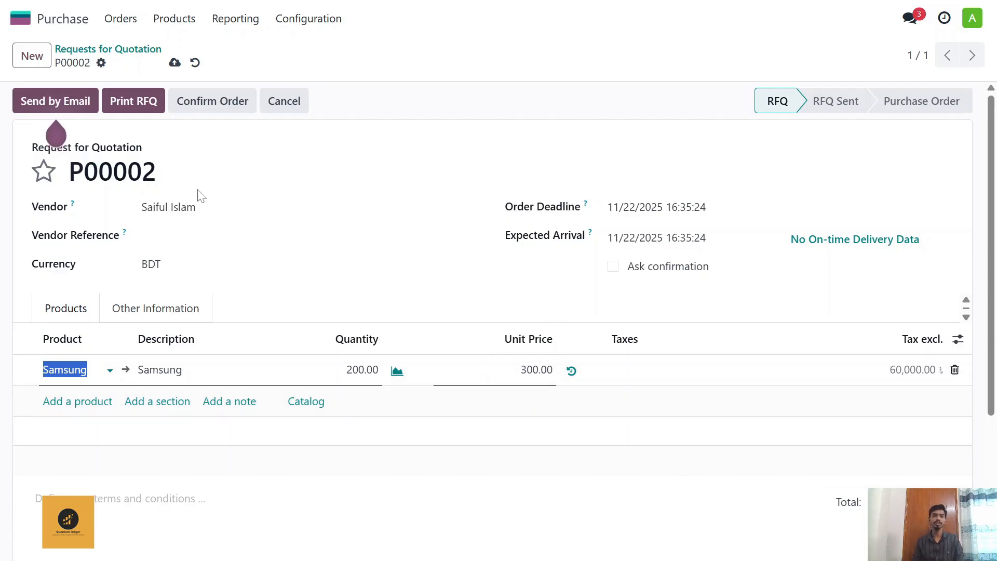
pyautogui.click(220, 104)
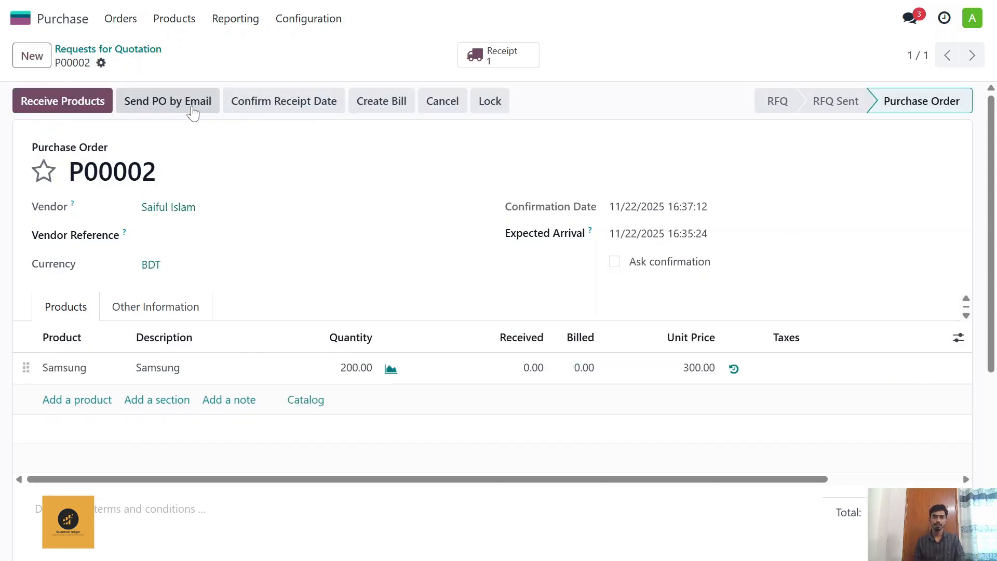
# Step: Receive the 200 ordered Samsung units, validate the receipt and return to the purchase order
pyautogui.click(75, 104)
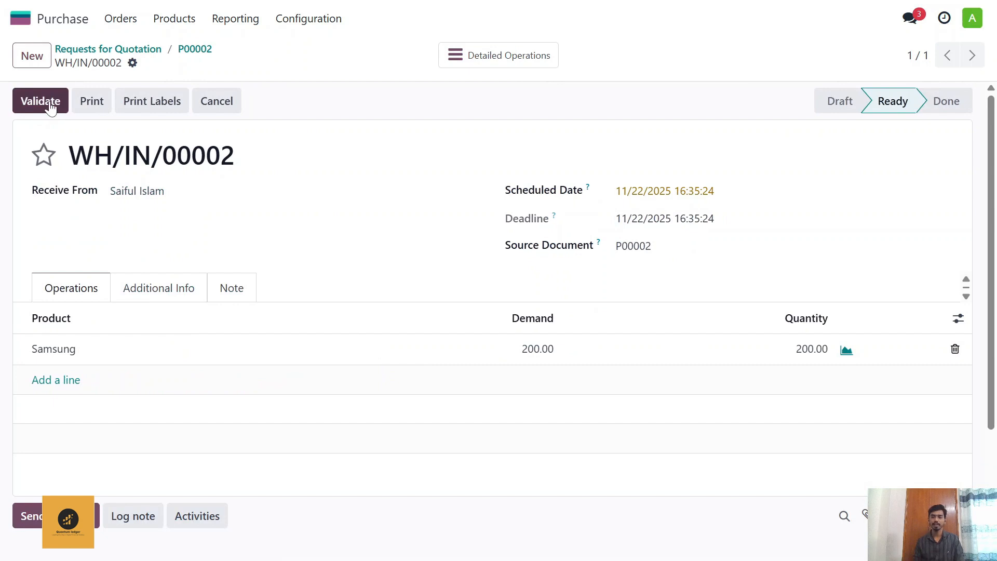
pyautogui.click(50, 105)
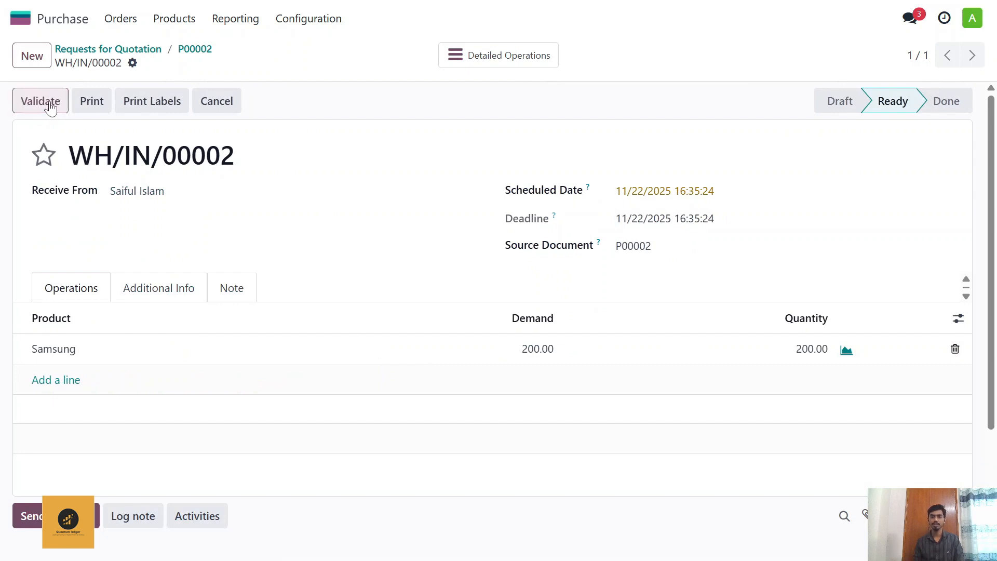
pyautogui.click(196, 50)
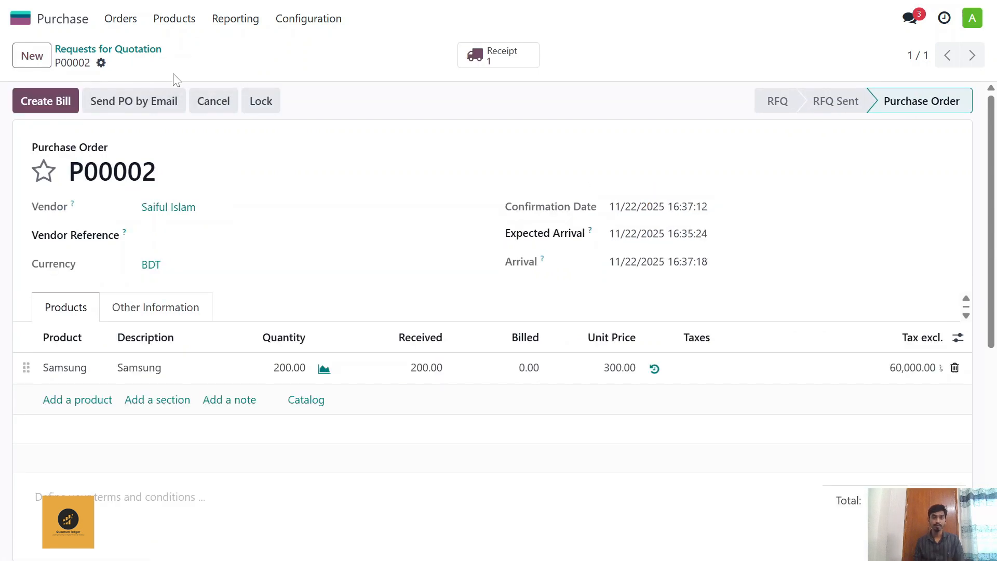
# Step: Create a vendor bill from the purchase order with bill date 11/22/2025 and reference Samsung Phone, and confirm it
pyautogui.click(67, 101)
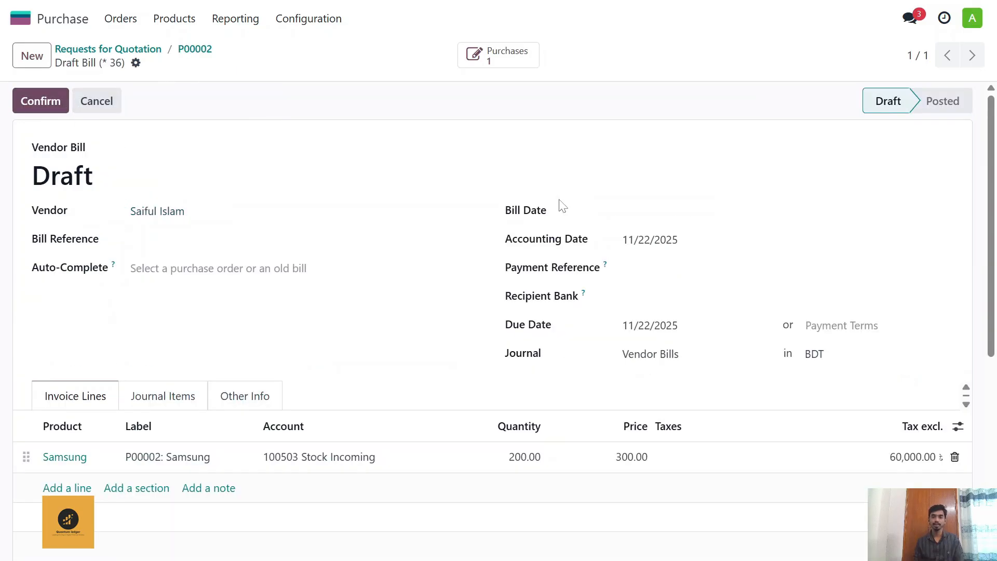
pyautogui.click(639, 216)
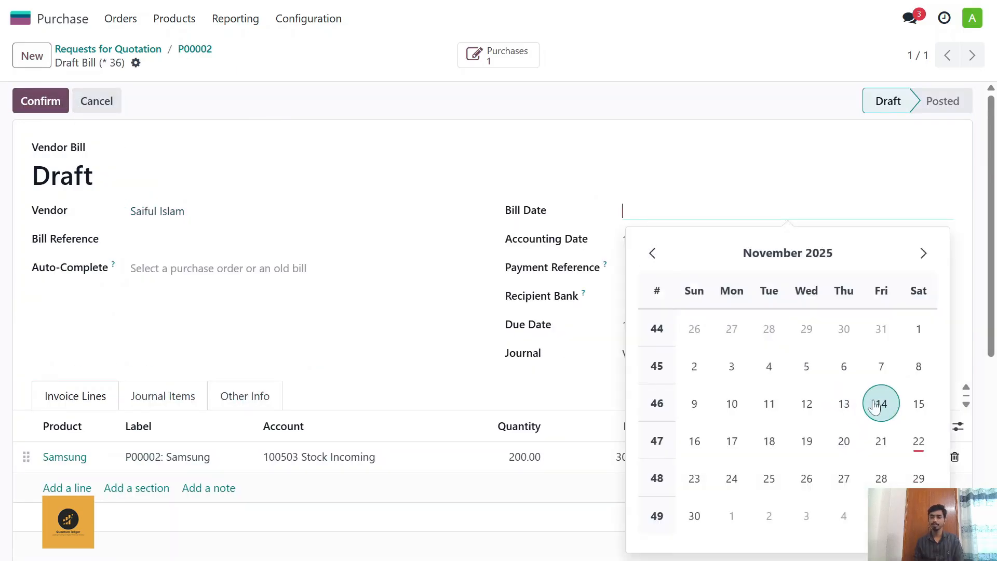
pyautogui.click(918, 442)
pyautogui.click(305, 239)
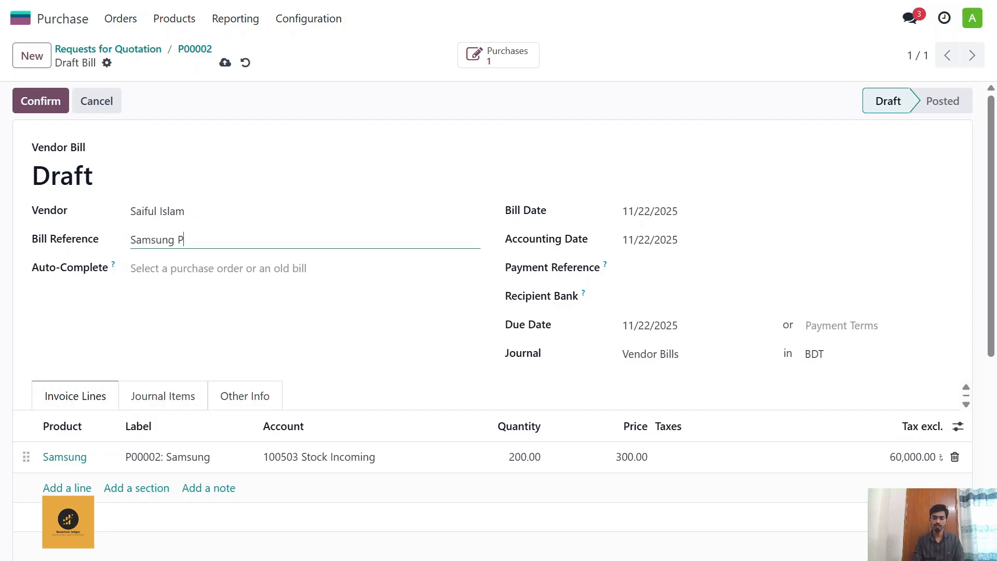
pyautogui.scroll(-3, 323, 367)
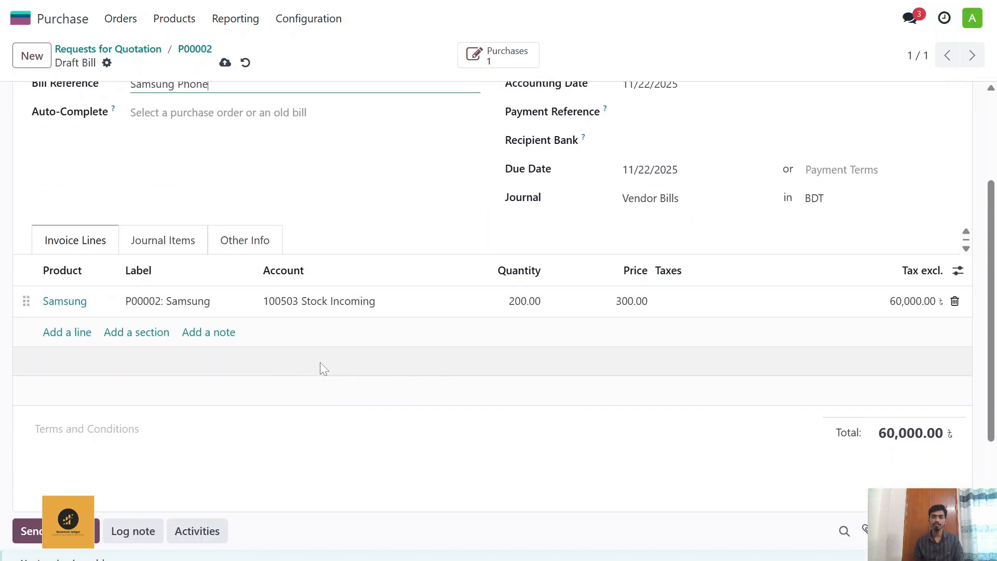
pyautogui.scroll(3, 367, 346)
pyautogui.click(51, 101)
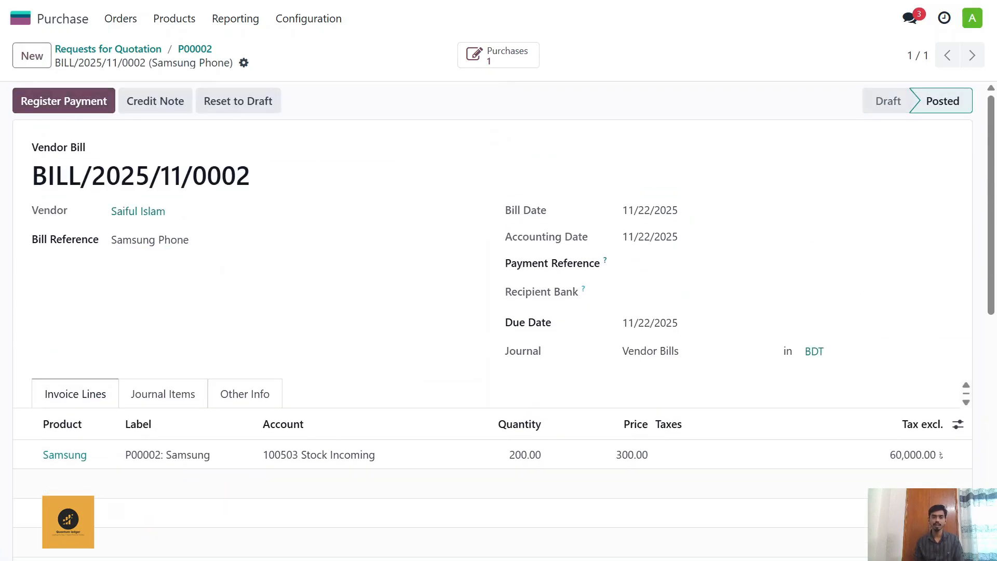
pyautogui.scroll(-6, 152, 206)
pyautogui.scroll(6, 183, 235)
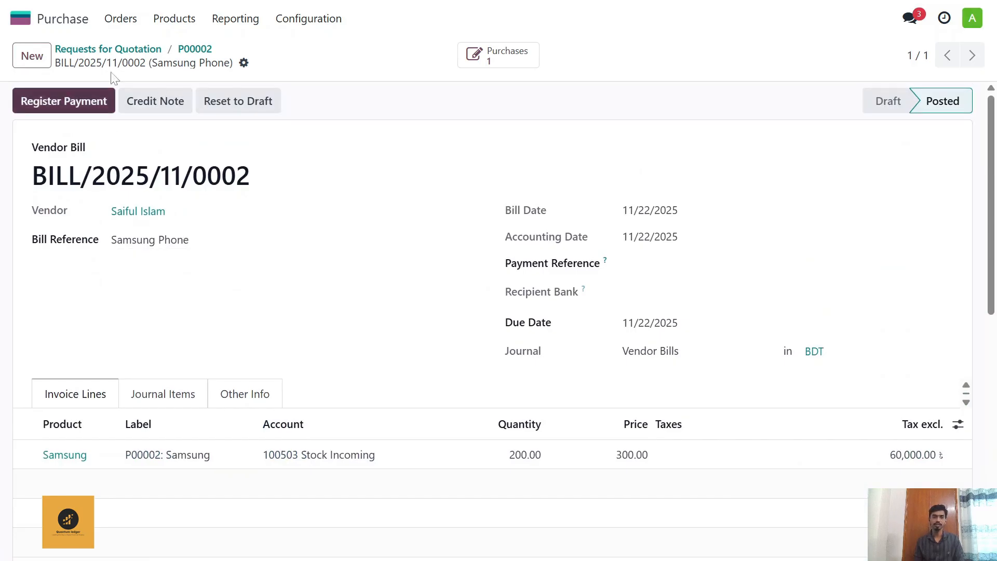
# Step: Switch to the Inventory app and view the Stock Valuation report for Iphone and Samsung
pyautogui.click(78, 18)
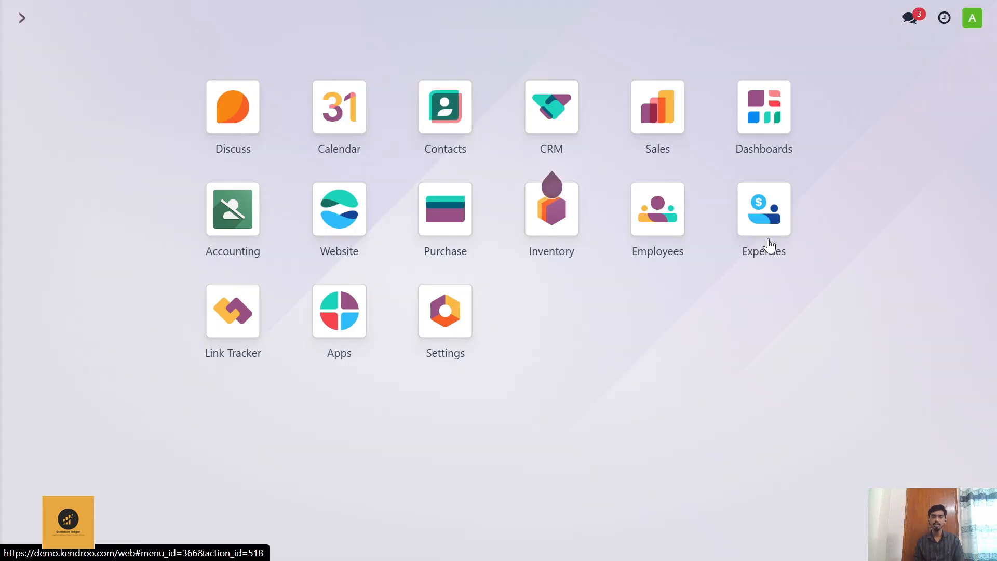
pyautogui.click(555, 222)
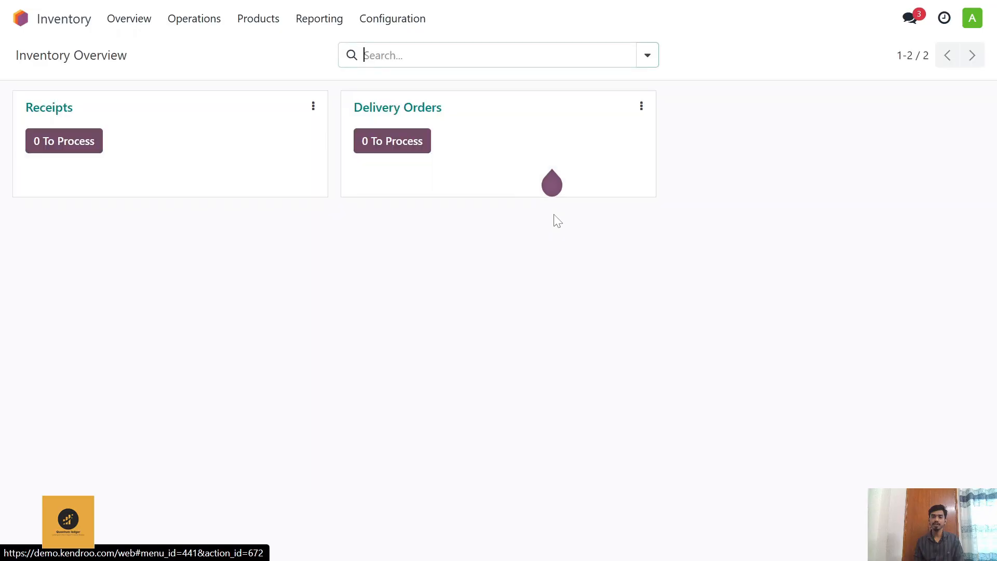
pyautogui.click(320, 19)
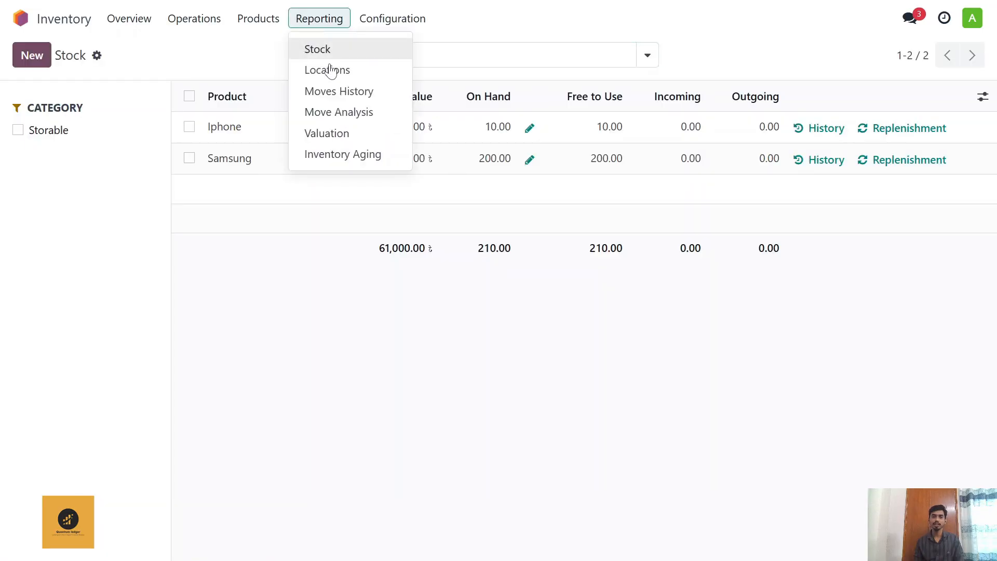
pyautogui.click(334, 132)
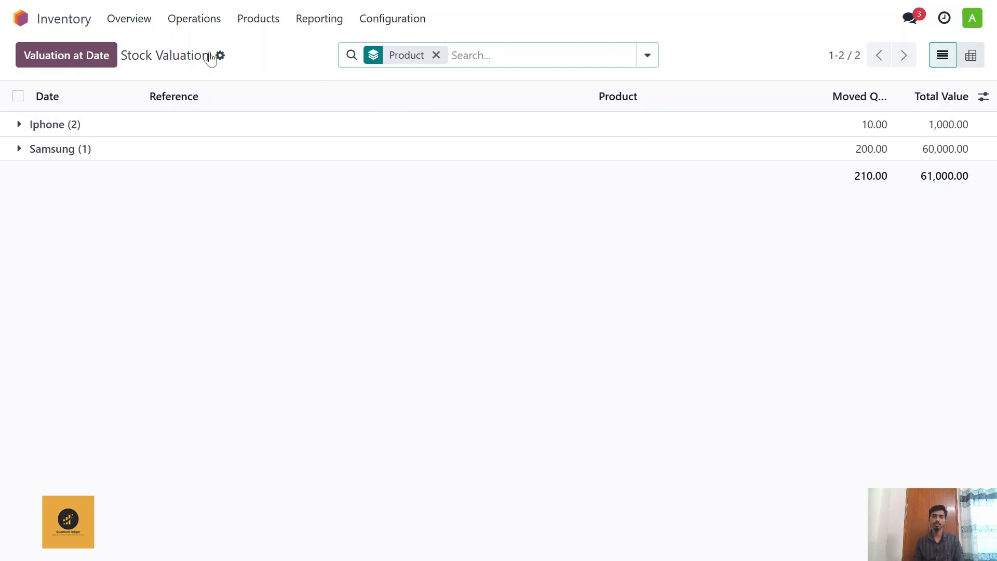
# Step: Switch to the Accounting app and examine the assets and liabilities in the Balance Sheet
pyautogui.click(21, 18)
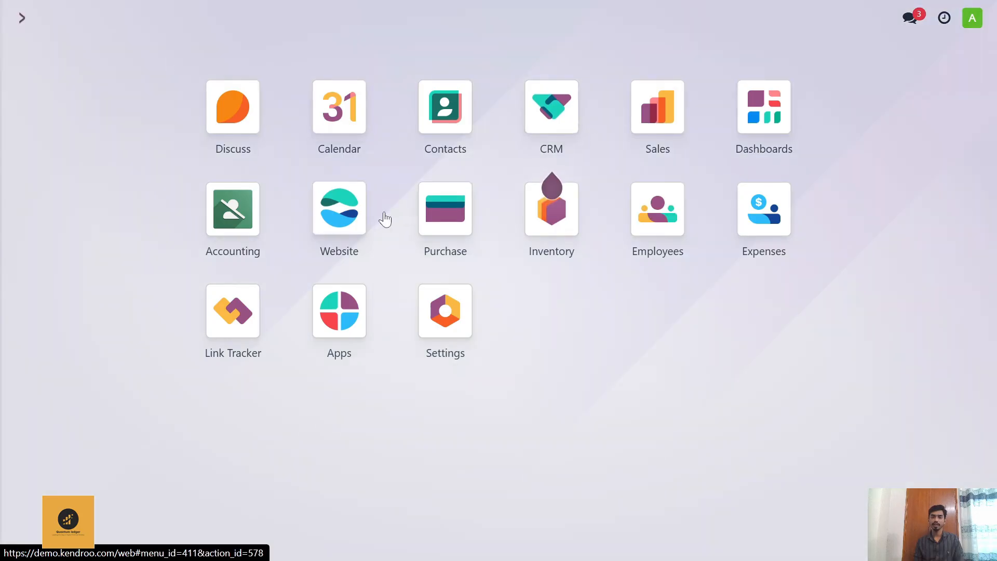
pyautogui.click(252, 211)
pyautogui.click(405, 19)
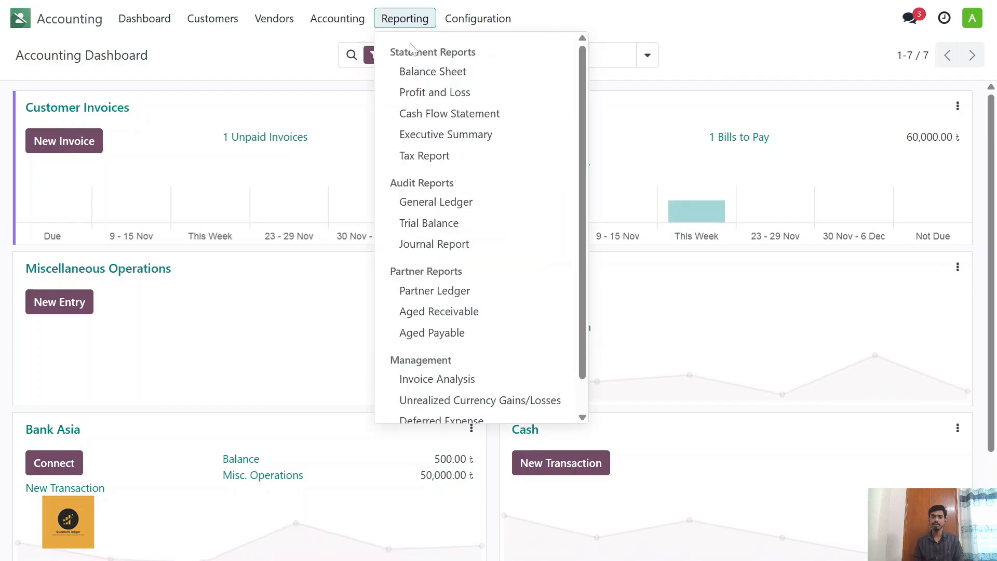
pyautogui.click(424, 73)
pyautogui.scroll(-2, 470, 299)
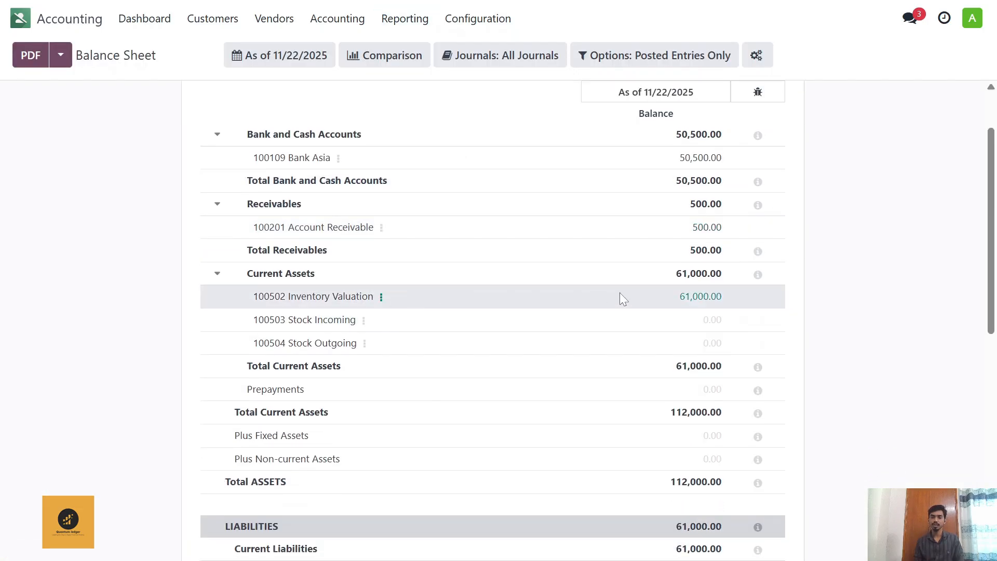
pyautogui.scroll(2, 603, 294)
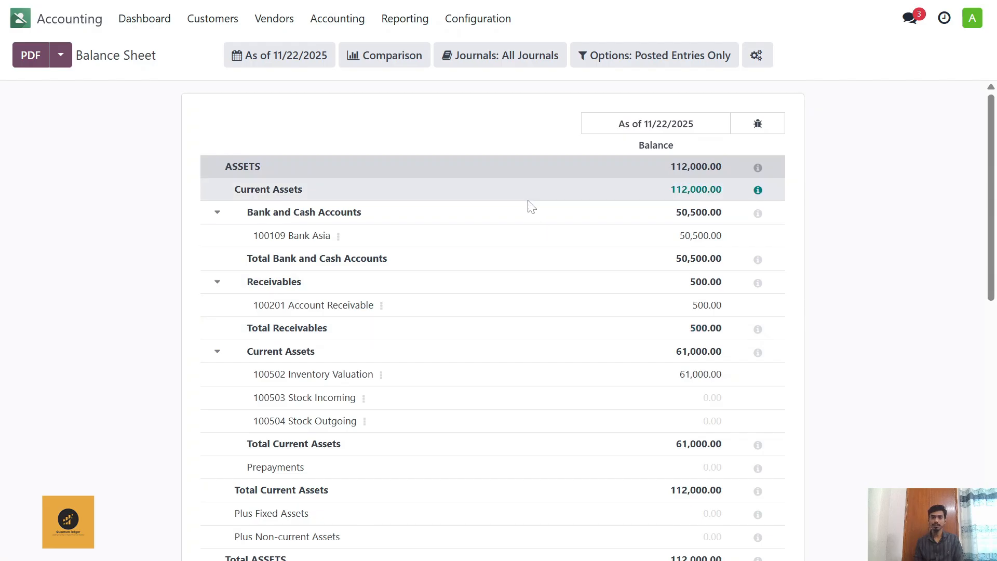
pyautogui.scroll(-2, 549, 264)
pyautogui.scroll(2, 430, 282)
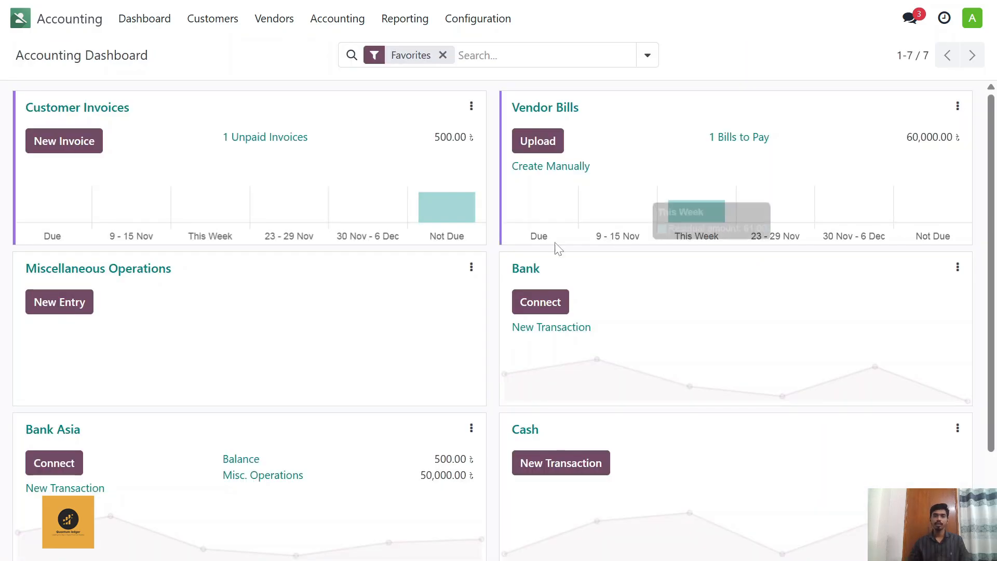
# Step: Switch to the Purchase app and open the Samsung purchase order
pyautogui.click(344, 23)
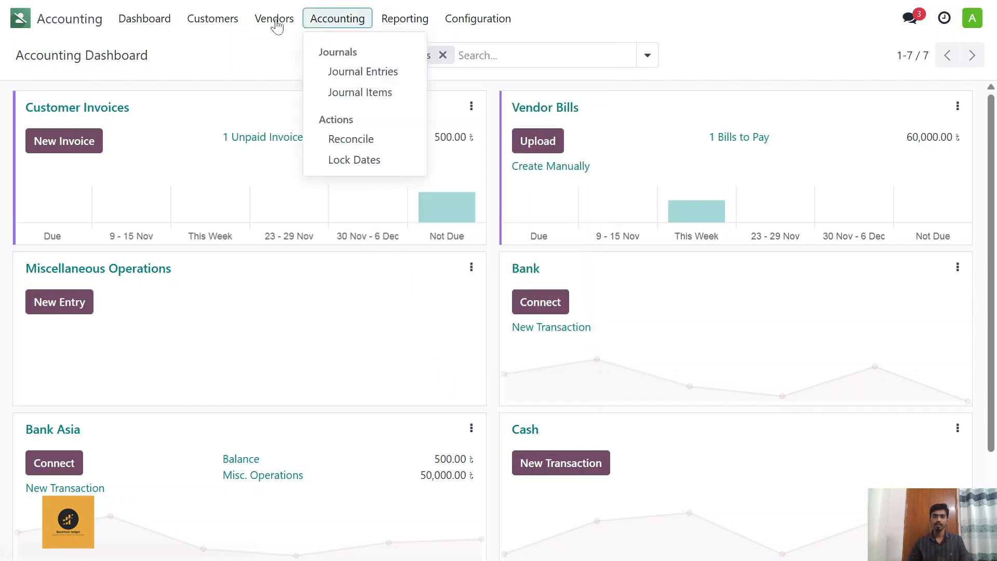
pyautogui.click(258, 23)
pyautogui.click(20, 19)
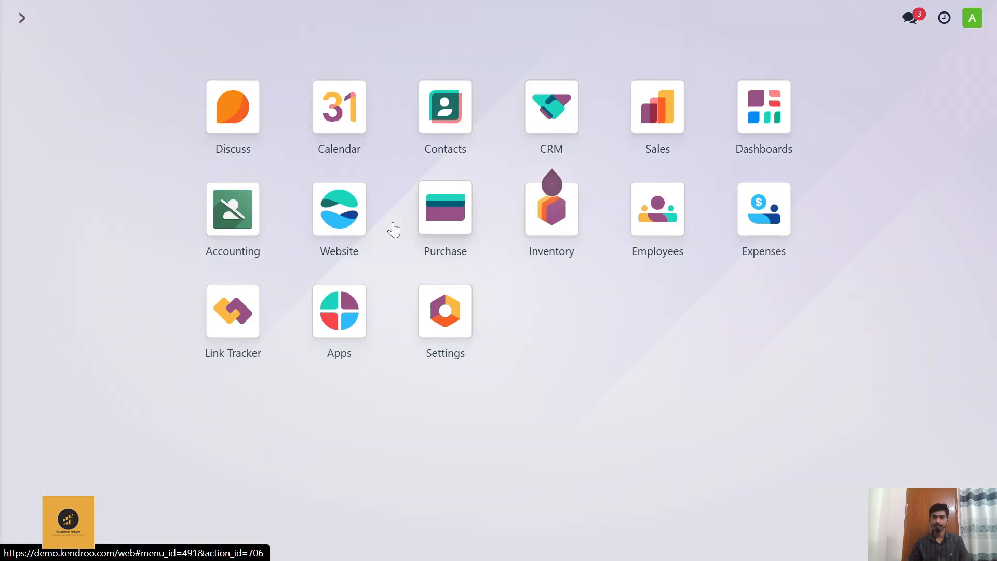
pyautogui.click(449, 221)
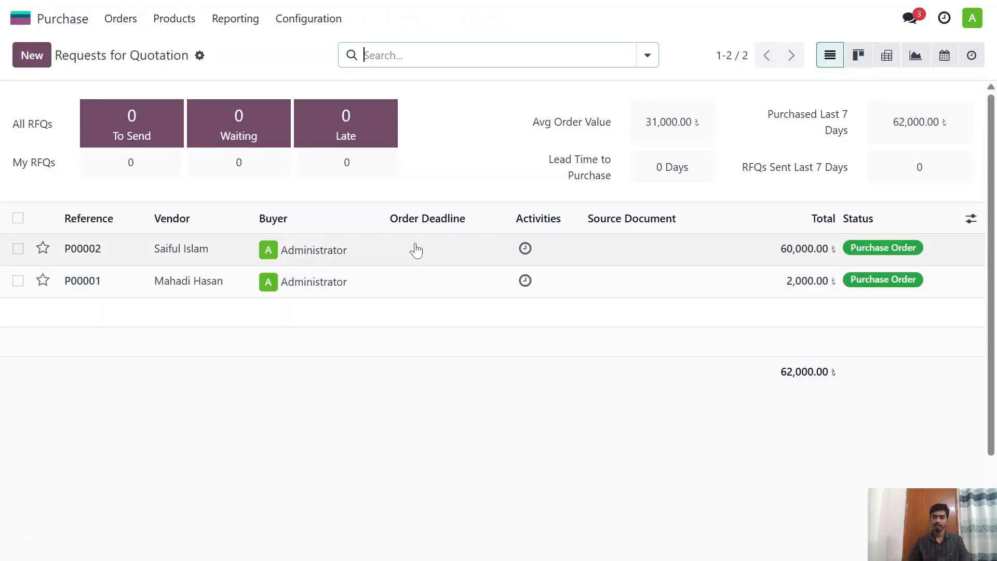
pyautogui.click(405, 256)
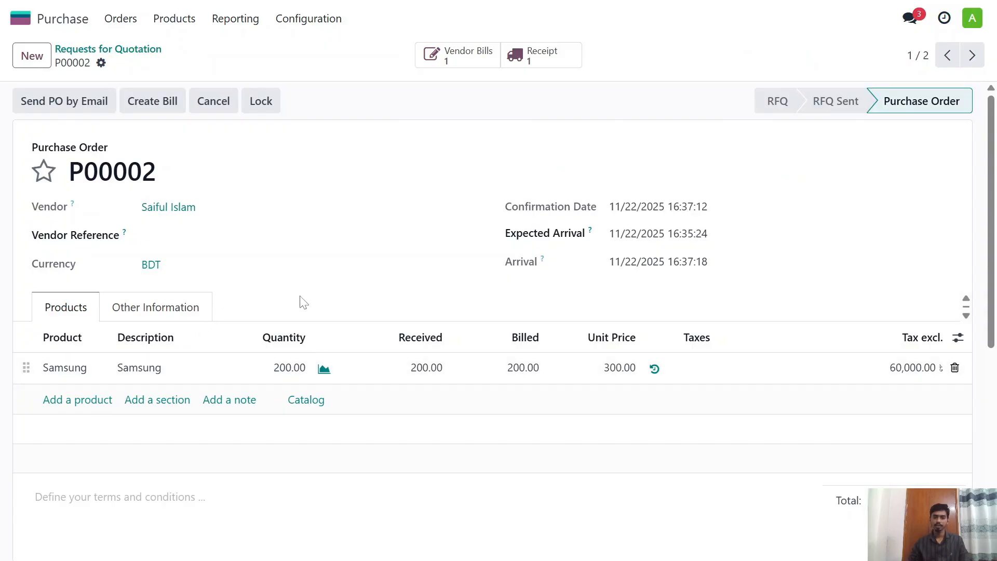
pyautogui.scroll(-2, 327, 319)
pyautogui.scroll(2, 340, 321)
# Step: Return 20 Samsung units from the order's receipt and validate the return transfer
pyautogui.click(538, 64)
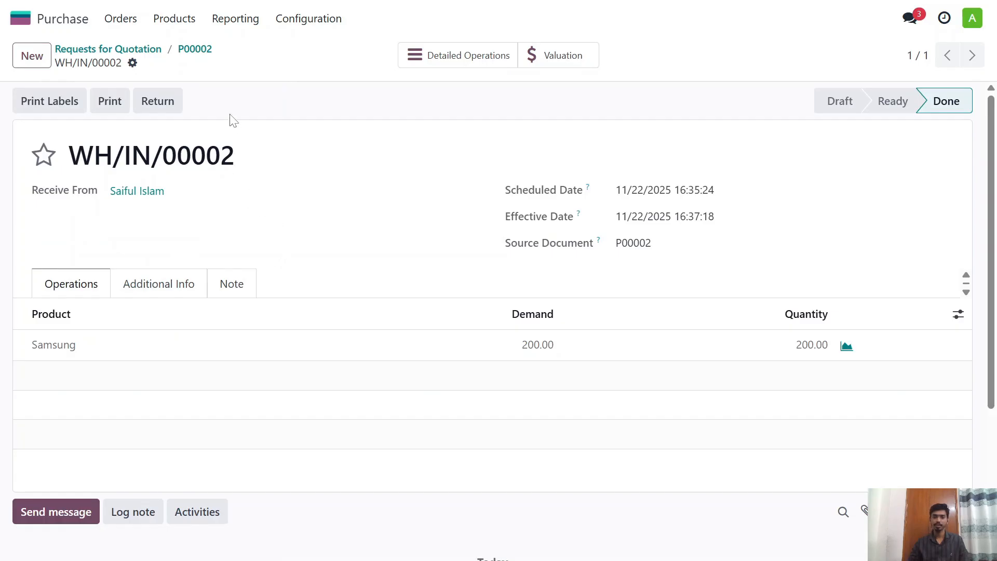
pyautogui.click(176, 103)
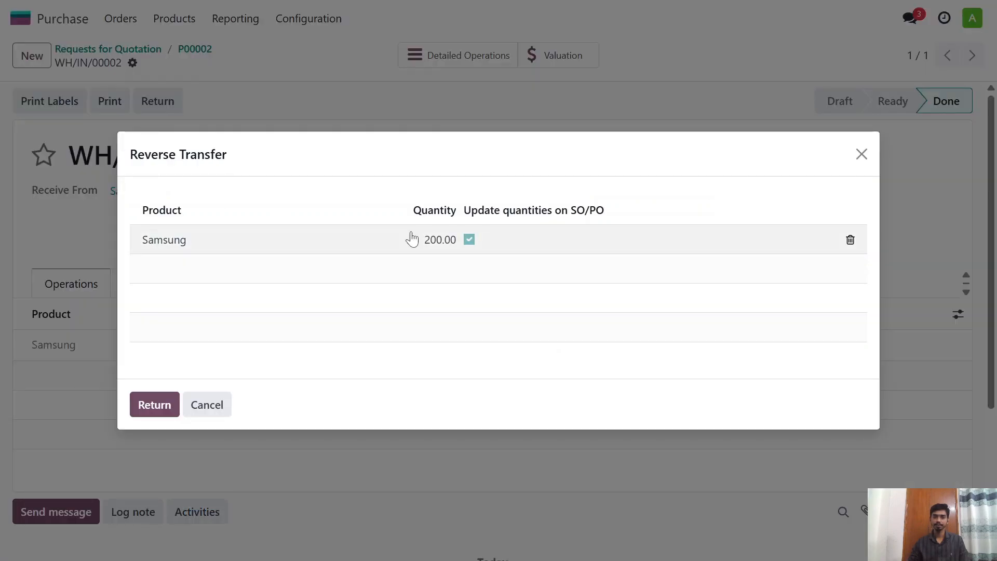
pyautogui.click(434, 240)
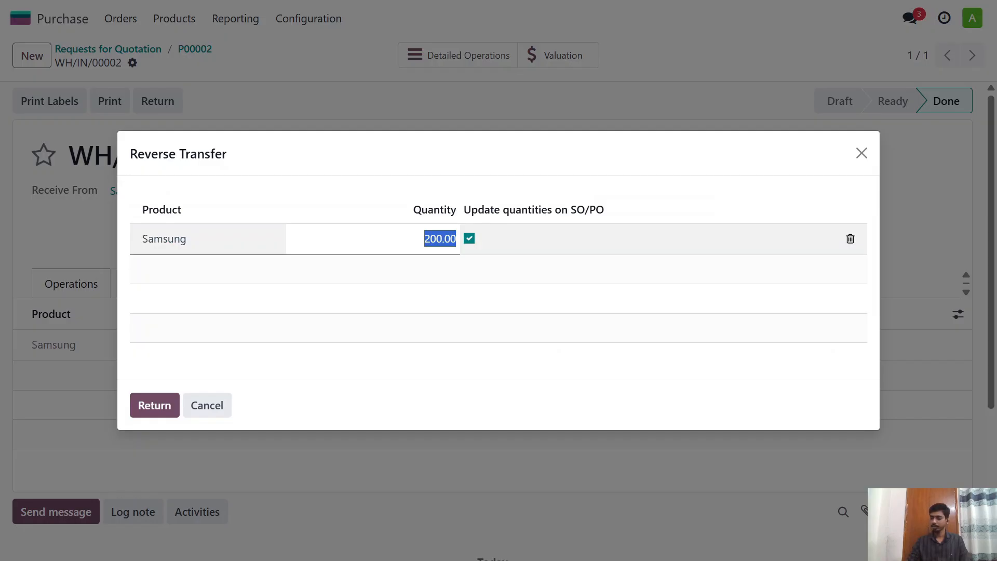
pyautogui.write('20')
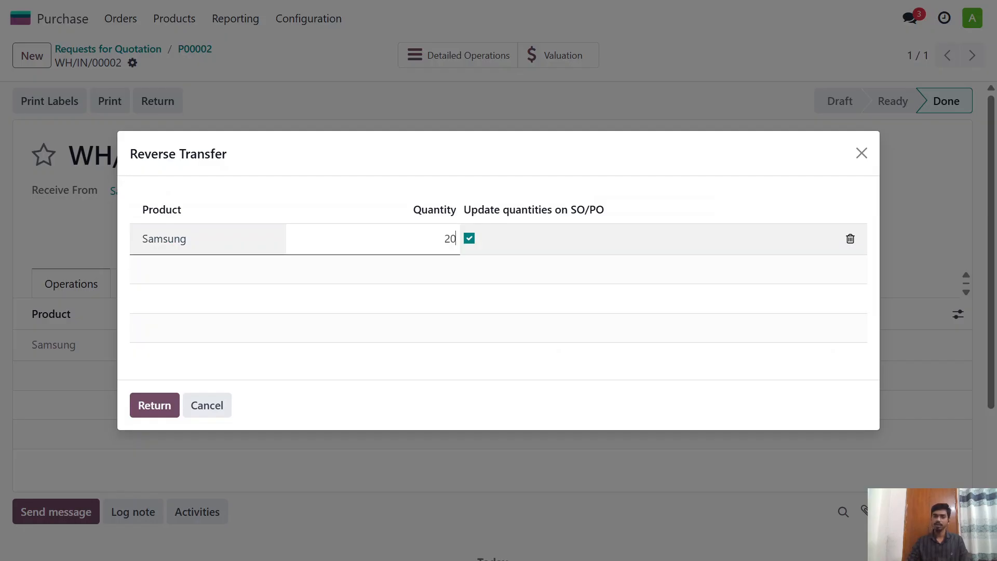
pyautogui.click(165, 405)
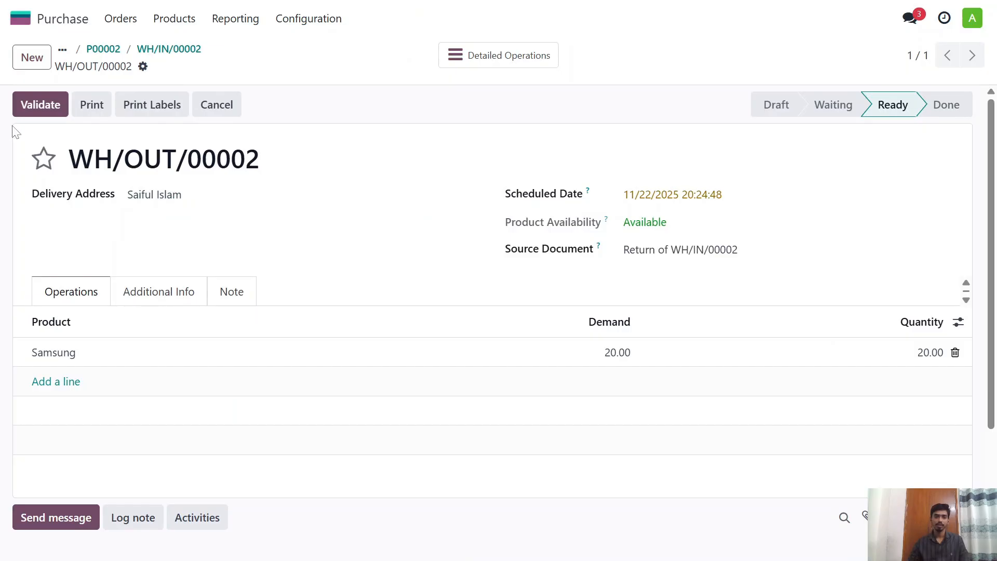
pyautogui.click(50, 110)
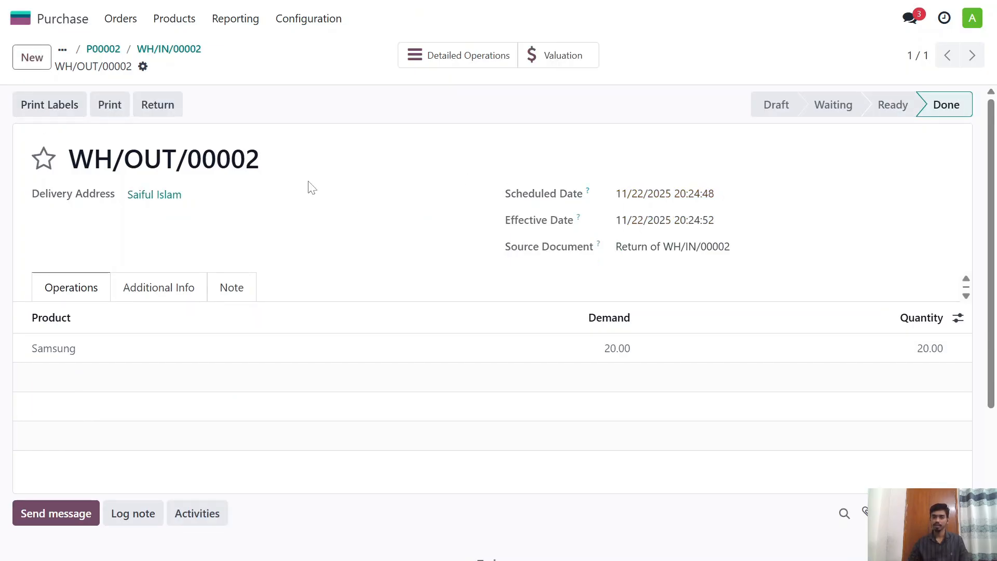
# Step: View the stock valuation of the Samsung return transfer and go back to the original receipt
pyautogui.click(574, 54)
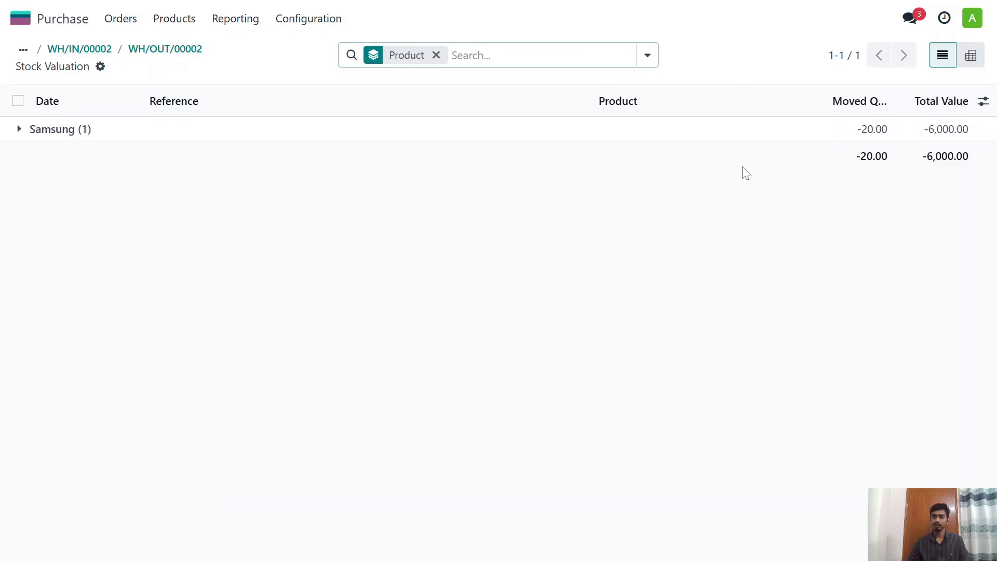
pyautogui.click(79, 49)
pyautogui.scroll(3, 176, 99)
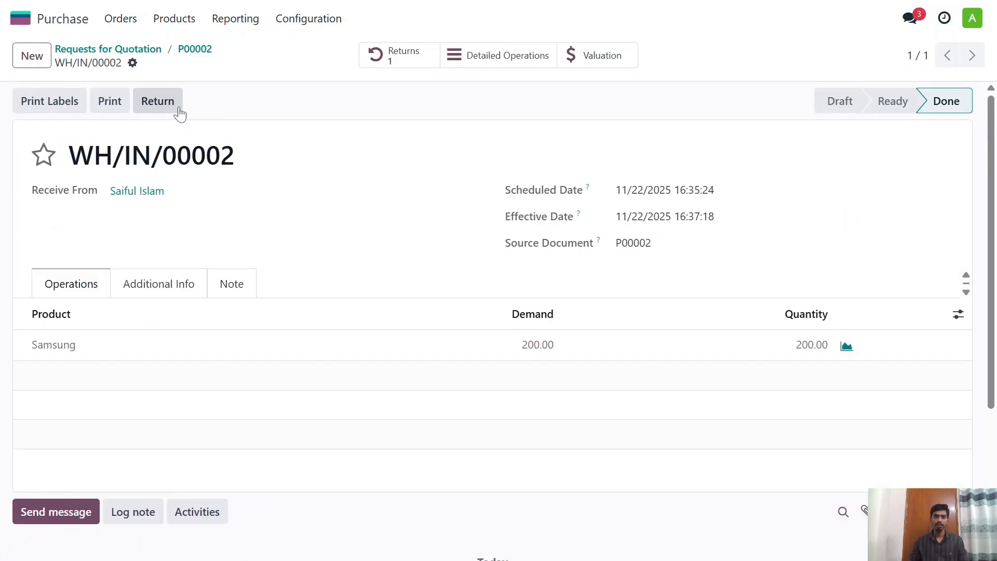
# Step: Create a vendor credit note for the returned Samsung units from purchase order P00002, set its bill date to 11/22/2025 and confirm it
pyautogui.click(194, 49)
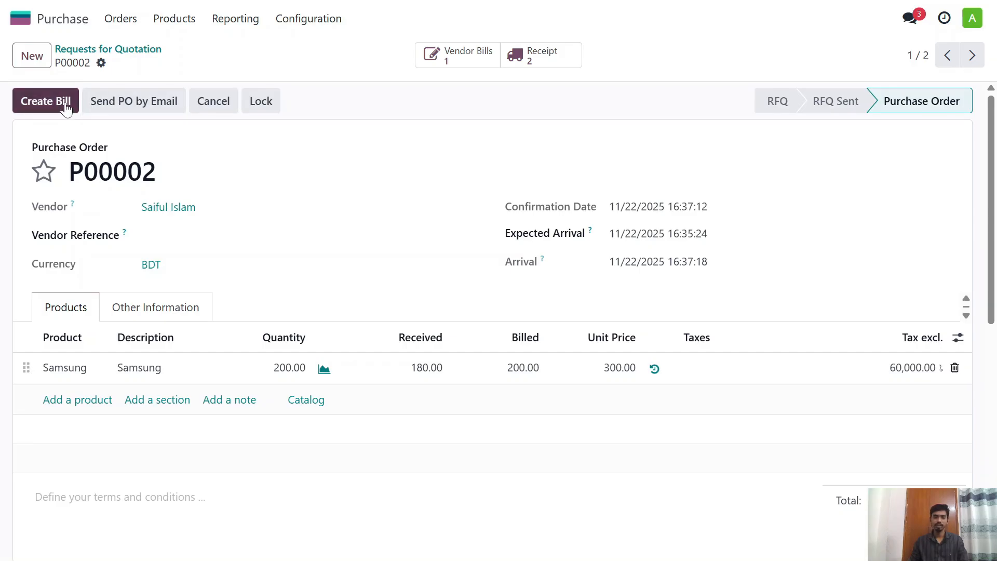
pyautogui.click(64, 102)
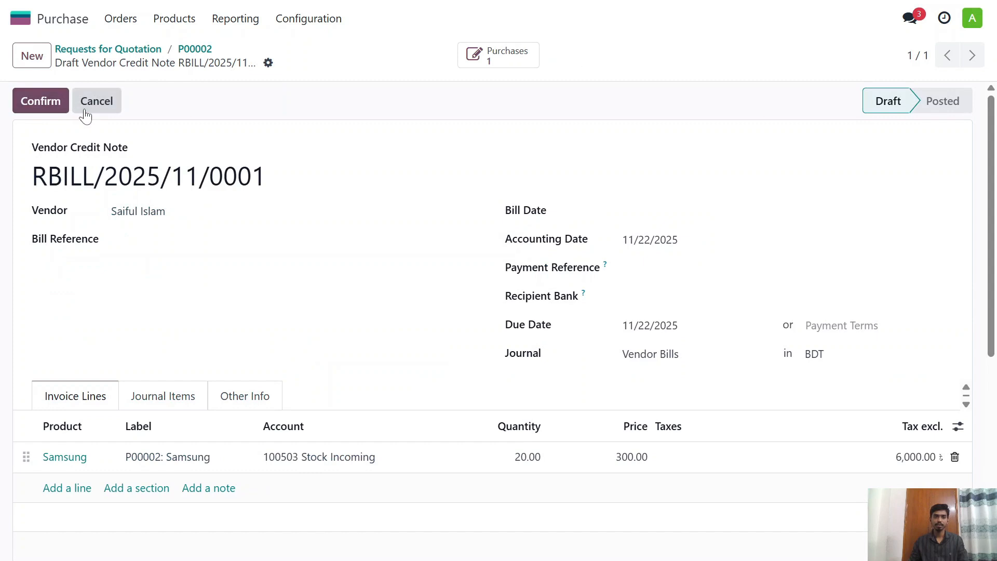
pyautogui.click(49, 103)
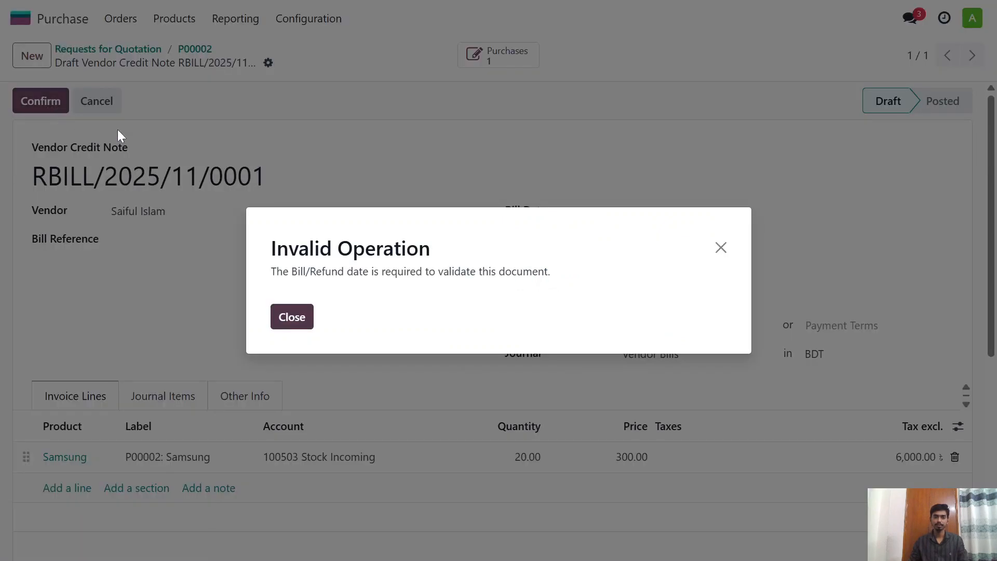
pyautogui.click(721, 248)
pyautogui.click(657, 215)
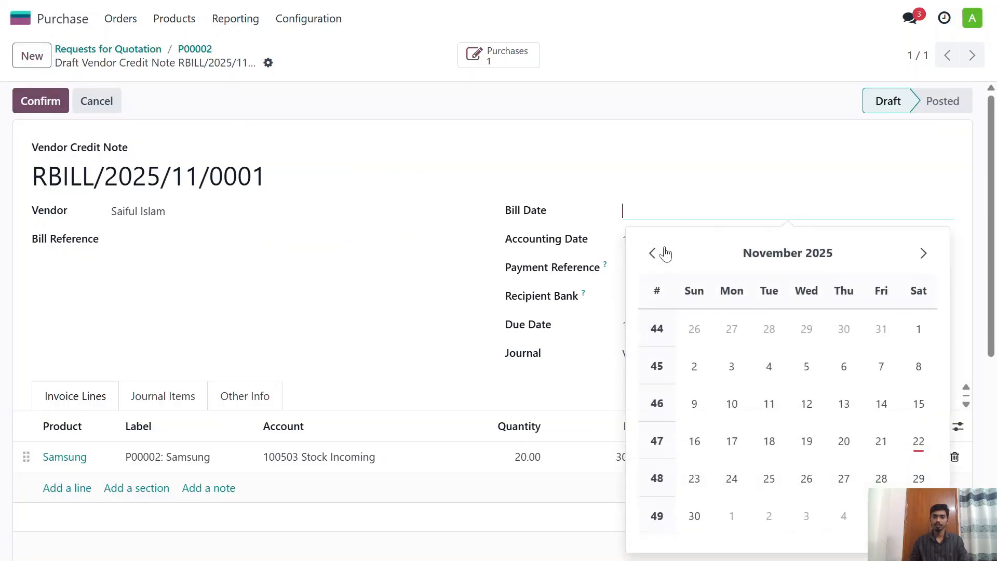
pyautogui.click(918, 441)
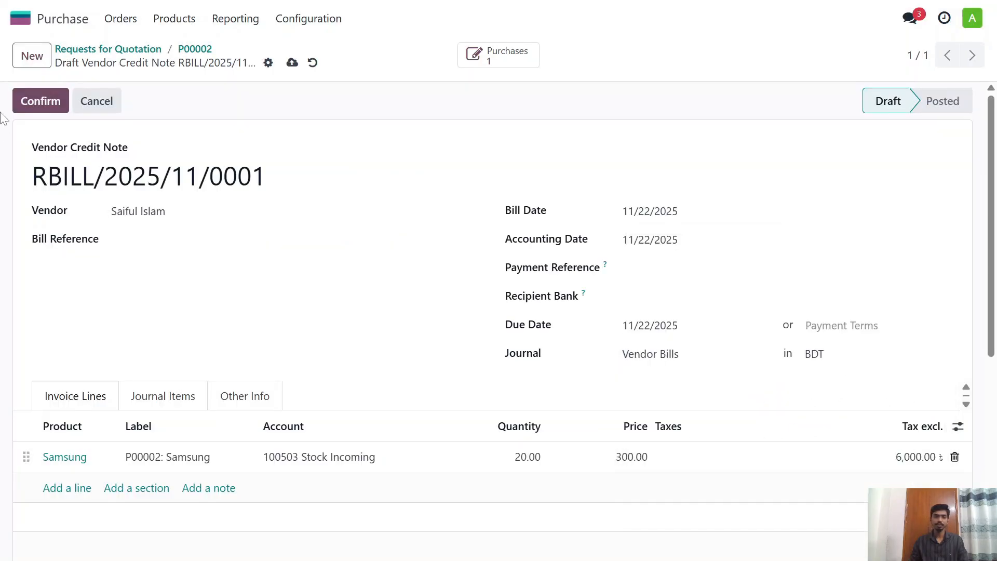
pyautogui.click(43, 100)
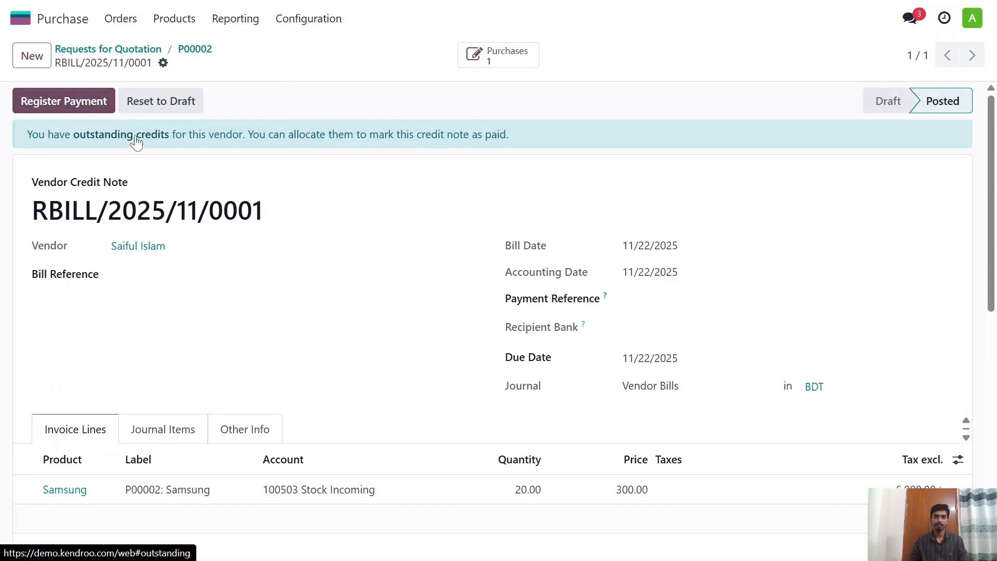
# Step: Apply the outstanding Samsung Phone credit to the vendor credit note
pyautogui.click(142, 139)
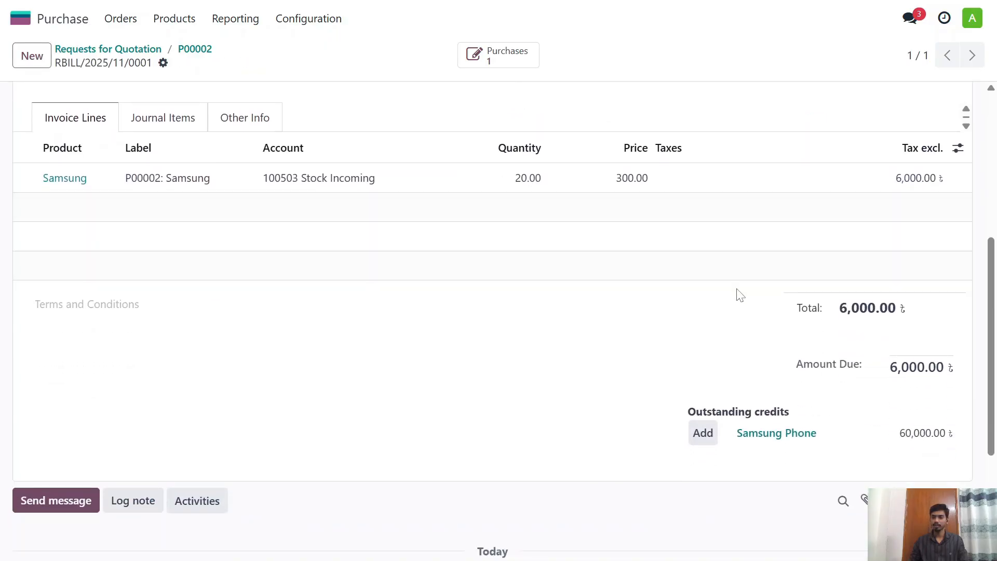
pyautogui.click(705, 436)
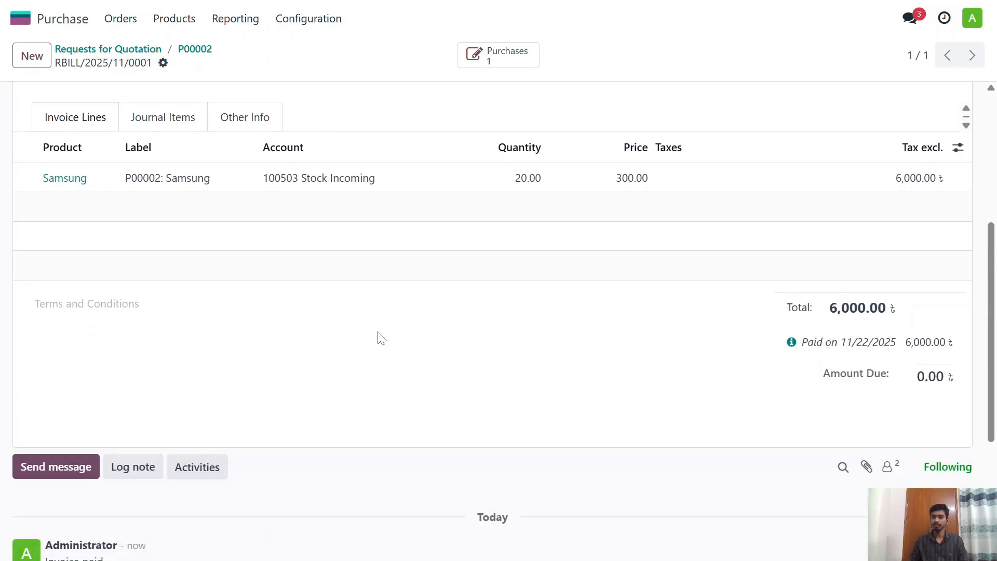
pyautogui.scroll(3, 376, 336)
pyautogui.scroll(3, 404, 333)
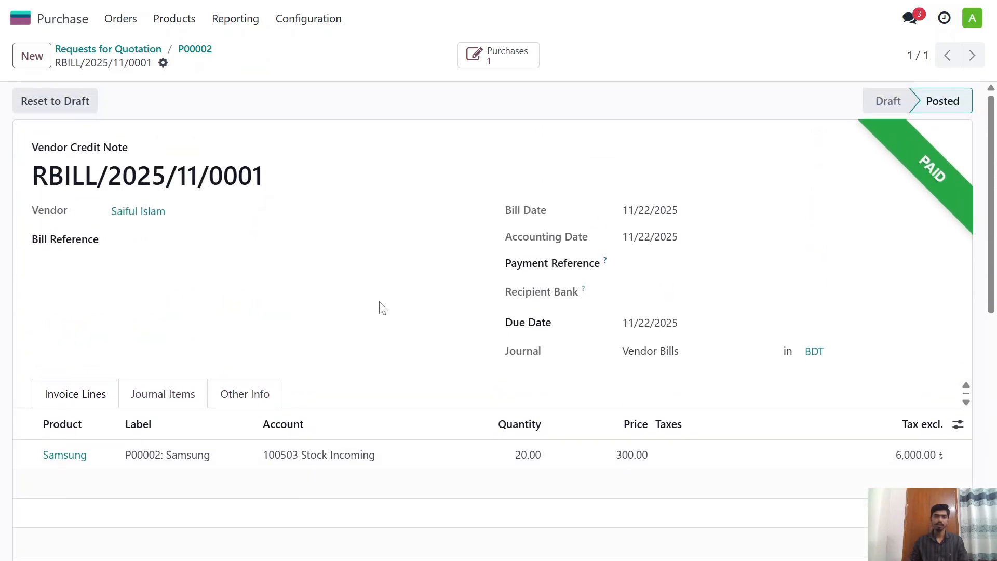
# Step: Go back to purchase order P00002, examine its received and billed quantities, and view its list of vendor bills
pyautogui.click(201, 50)
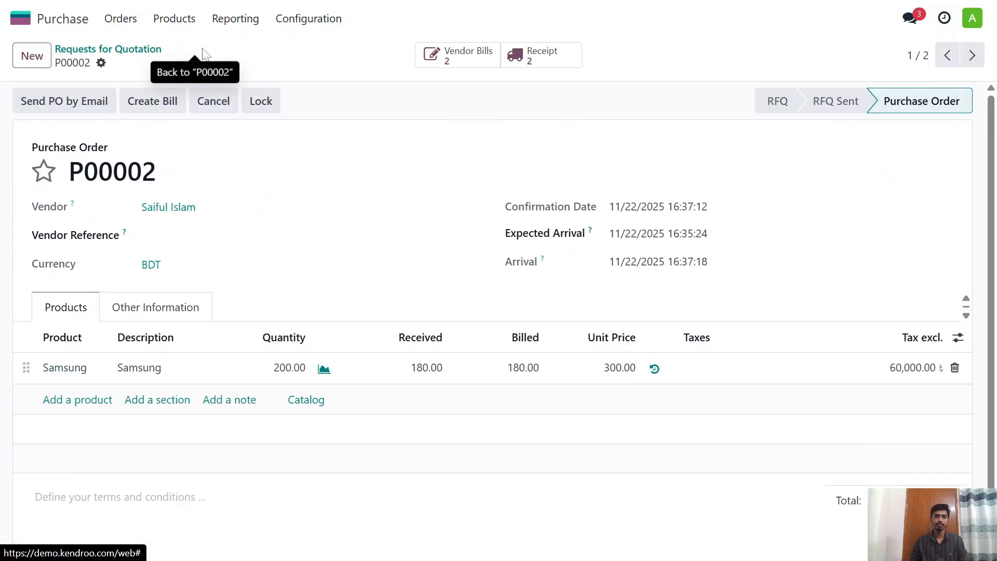
pyautogui.click(131, 50)
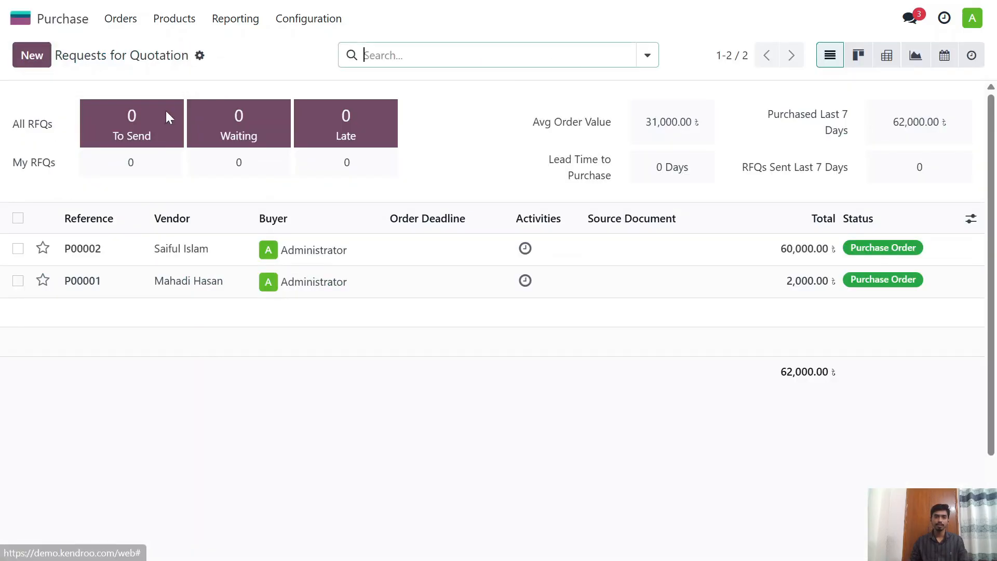
pyautogui.click(201, 253)
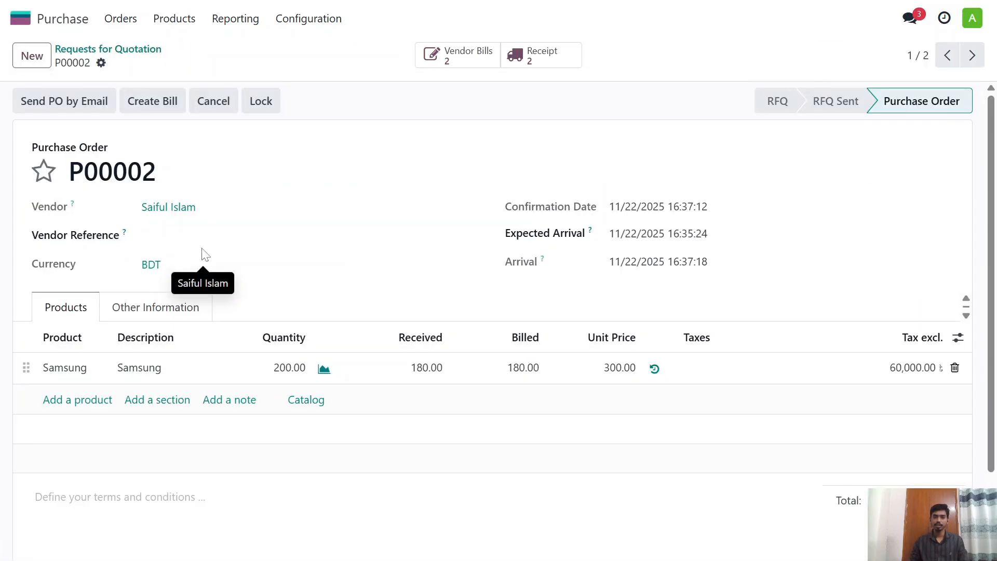
pyautogui.scroll(-1, 306, 217)
pyautogui.scroll(-4, 301, 220)
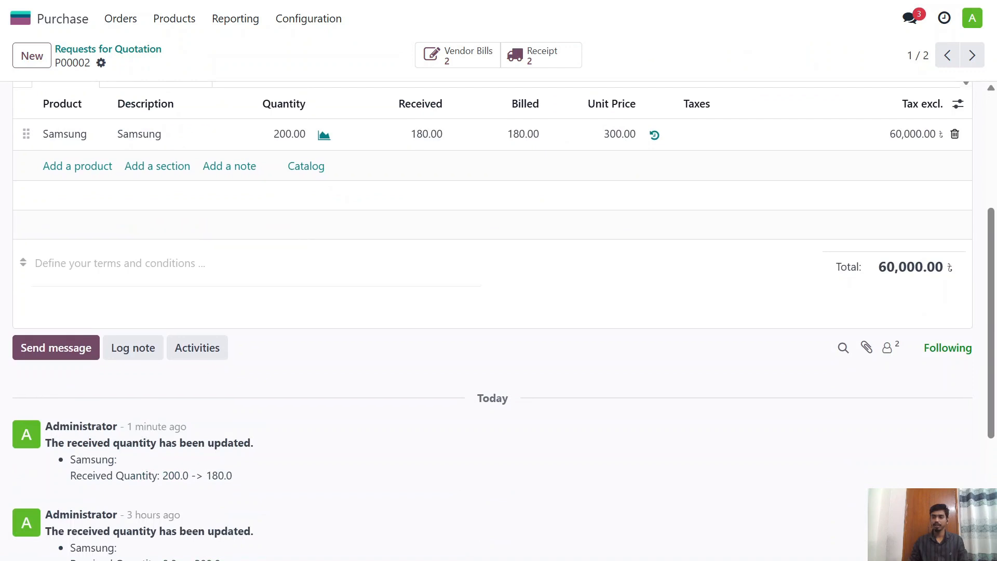
pyautogui.scroll(3, 23, 262)
pyautogui.scroll(2, 314, 265)
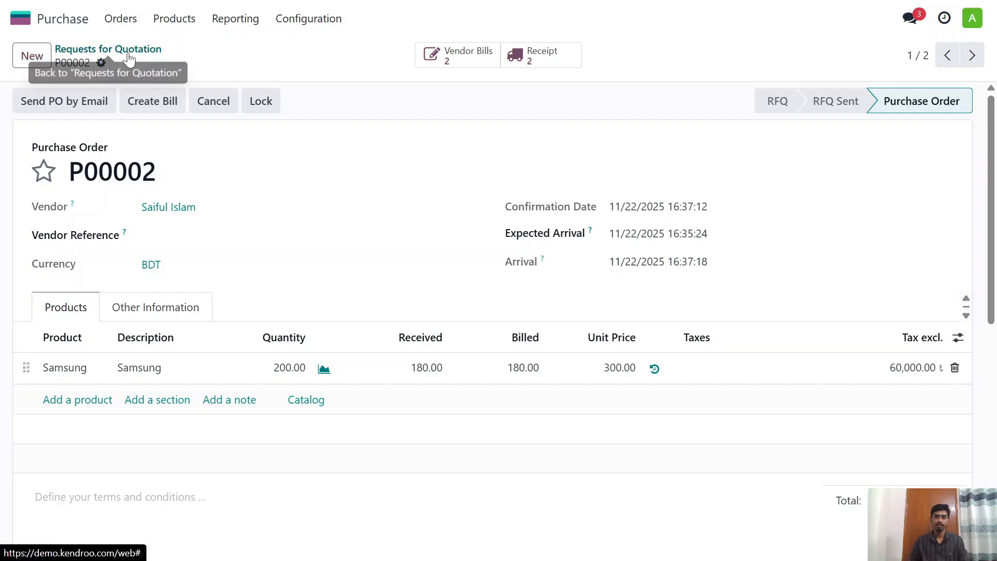
pyautogui.click(469, 55)
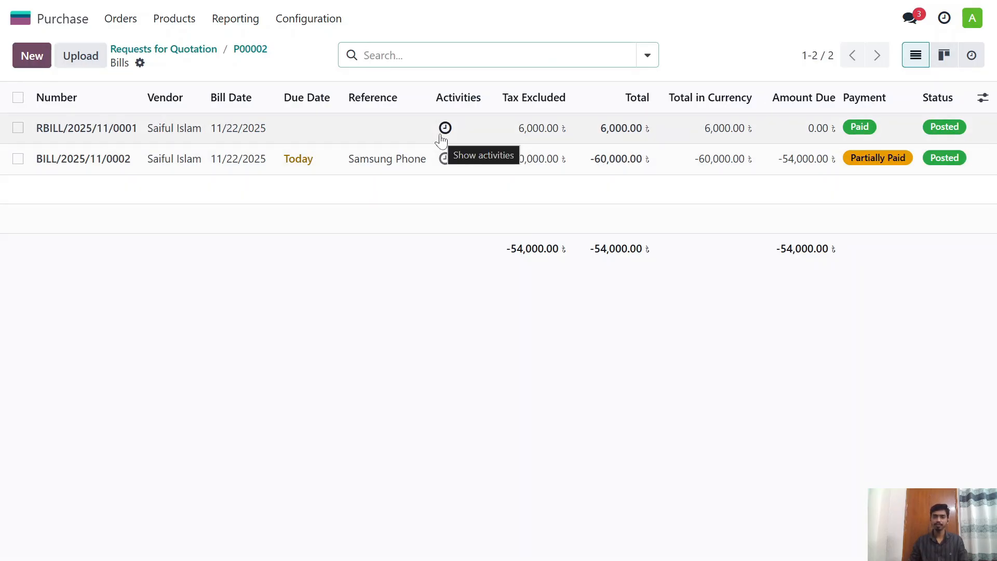
# Step: Switch to the Inventory app and view the Stock report for the total value of Iphone and Samsung
pyautogui.click(79, 18)
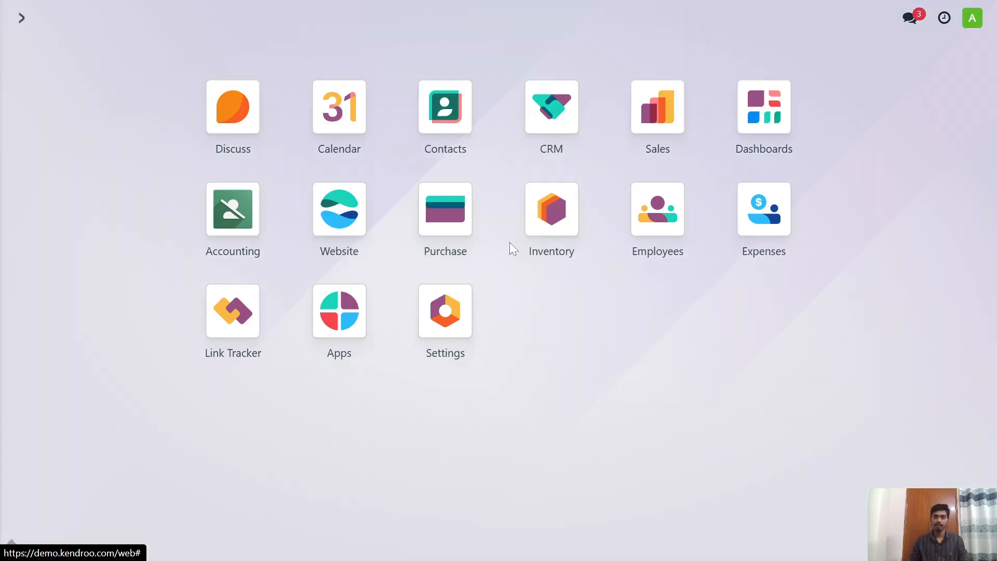
pyautogui.write('inv')
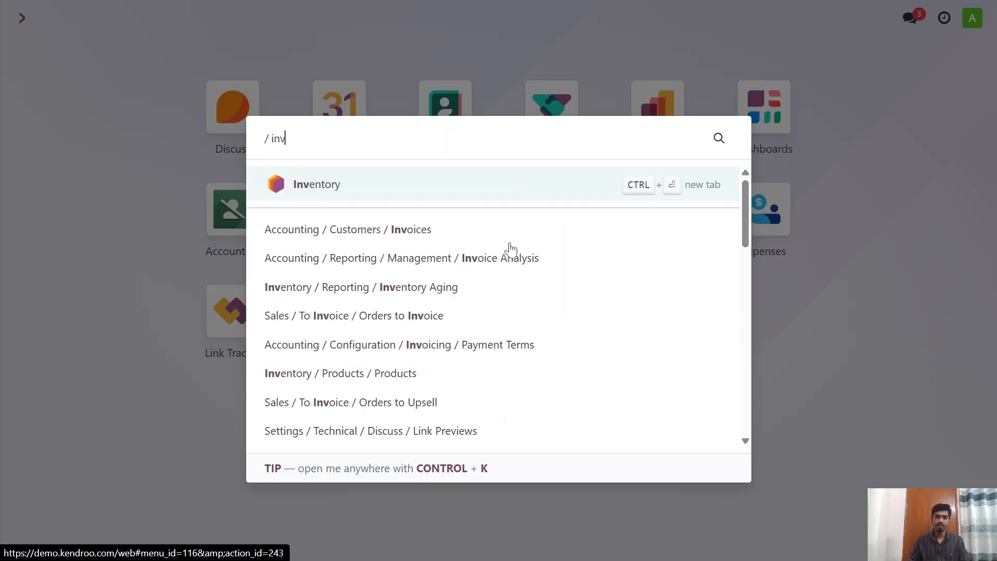
pyautogui.click(474, 188)
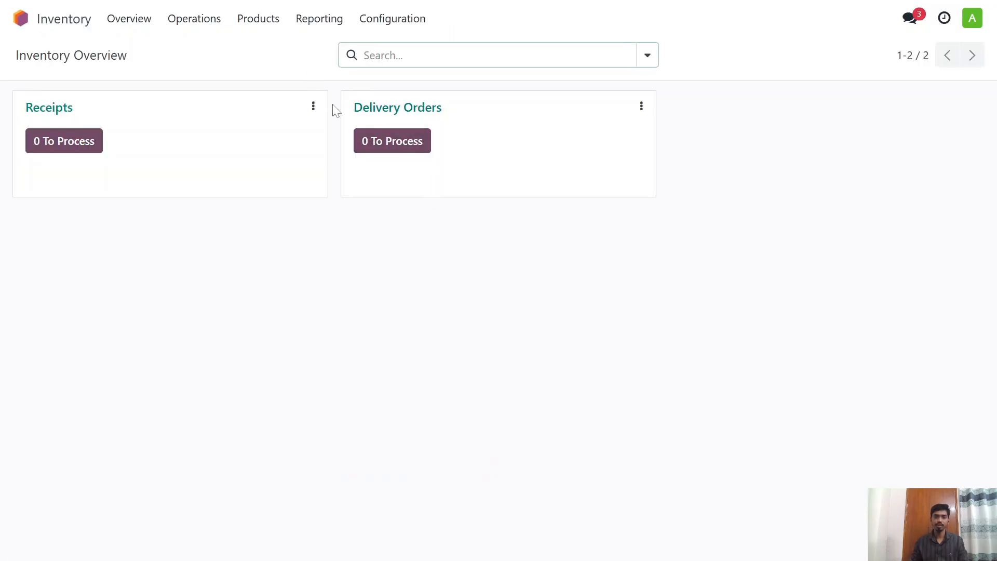
pyautogui.click(320, 19)
pyautogui.click(347, 51)
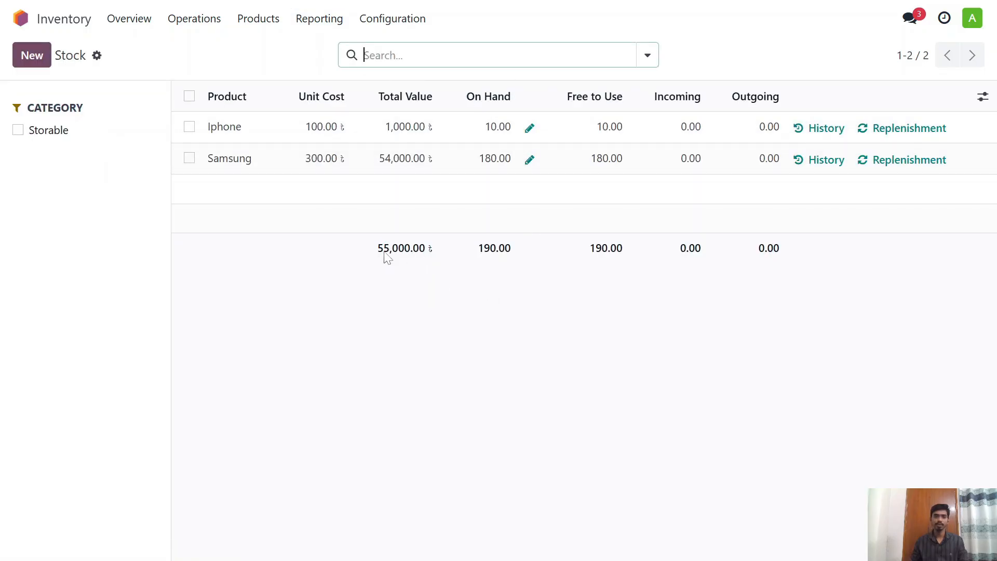
# Step: Switch to the Accounting app and open the Balance Sheet report
pyautogui.click(20, 18)
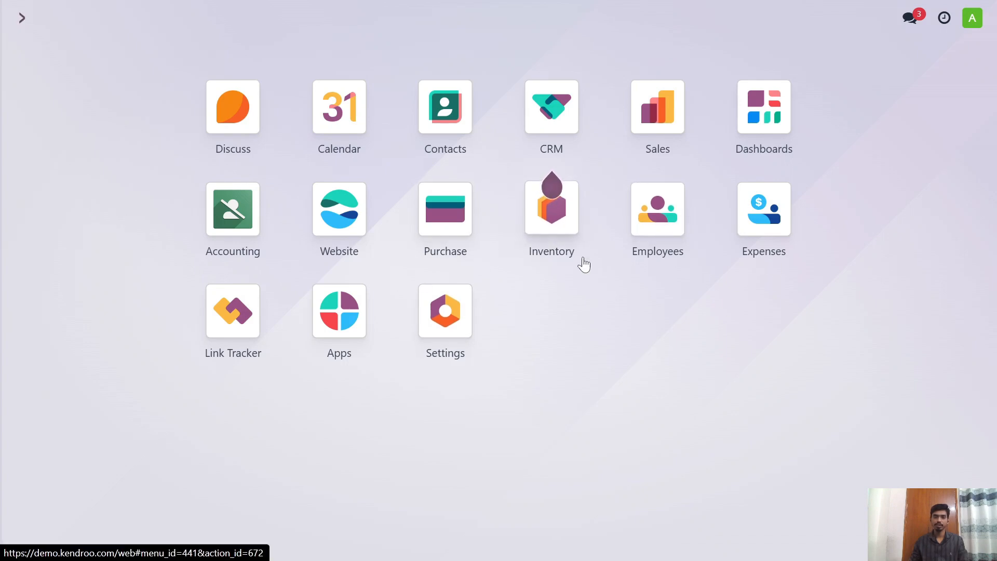
pyautogui.click(238, 232)
pyautogui.scroll(-2, 441, 173)
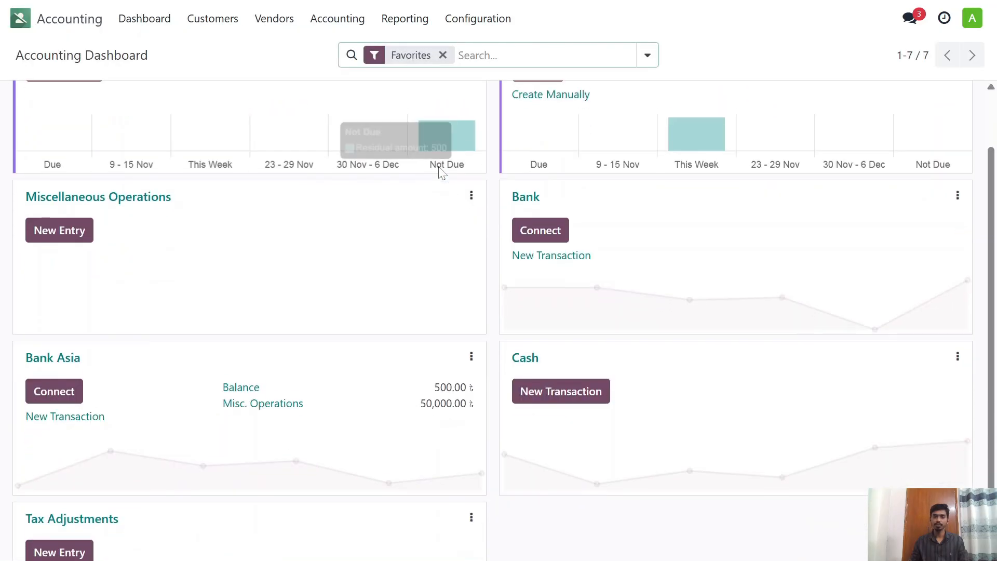
pyautogui.scroll(3, 440, 173)
pyautogui.click(418, 20)
pyautogui.click(429, 71)
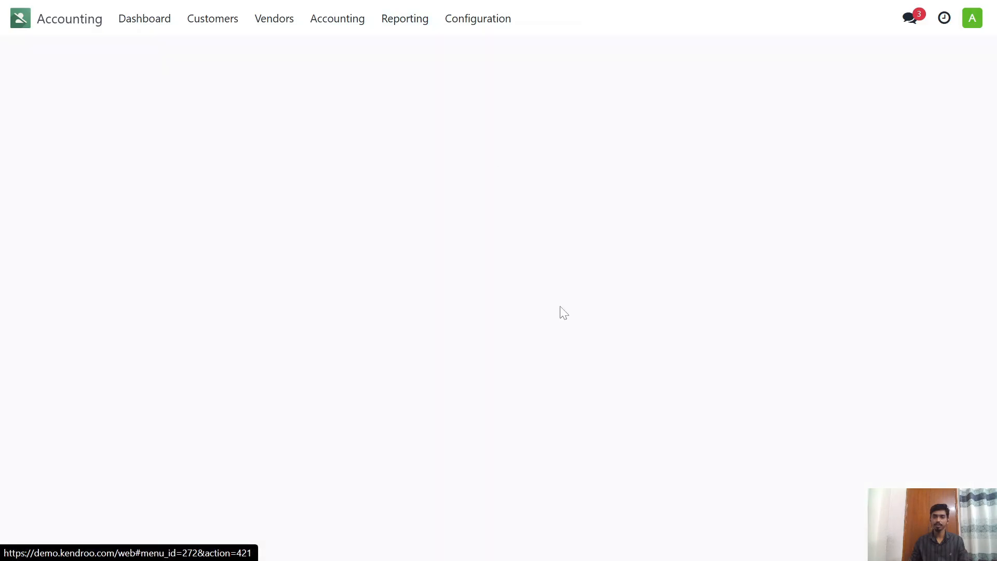
# Step: Examine the inventory valuation, total assets, liabilities and expanded payables in the Balance Sheet
pyautogui.scroll(-2, 519, 301)
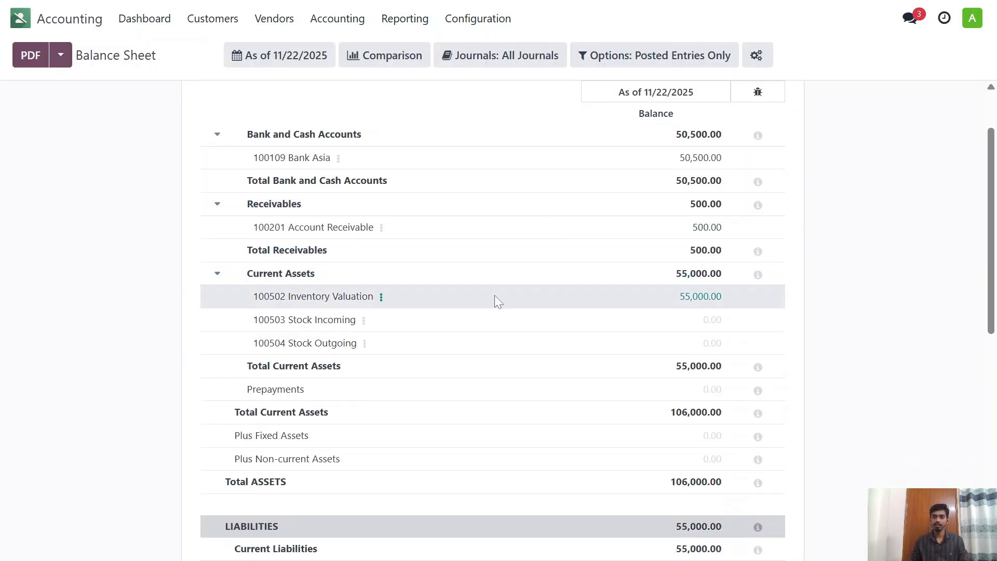
pyautogui.scroll(-2, 461, 212)
pyautogui.scroll(-3, 461, 211)
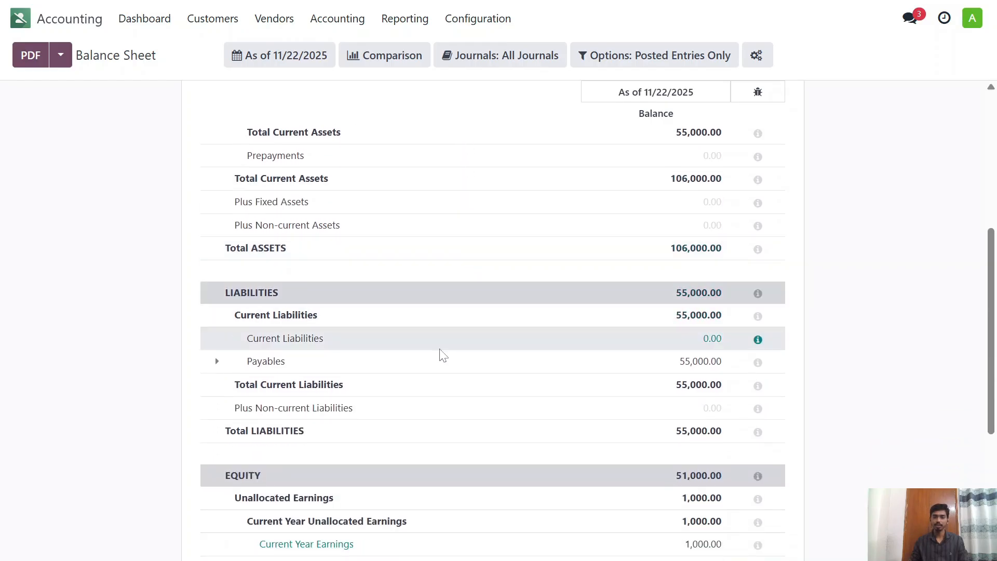
pyautogui.scroll(3, 438, 357)
pyautogui.scroll(-2, 431, 291)
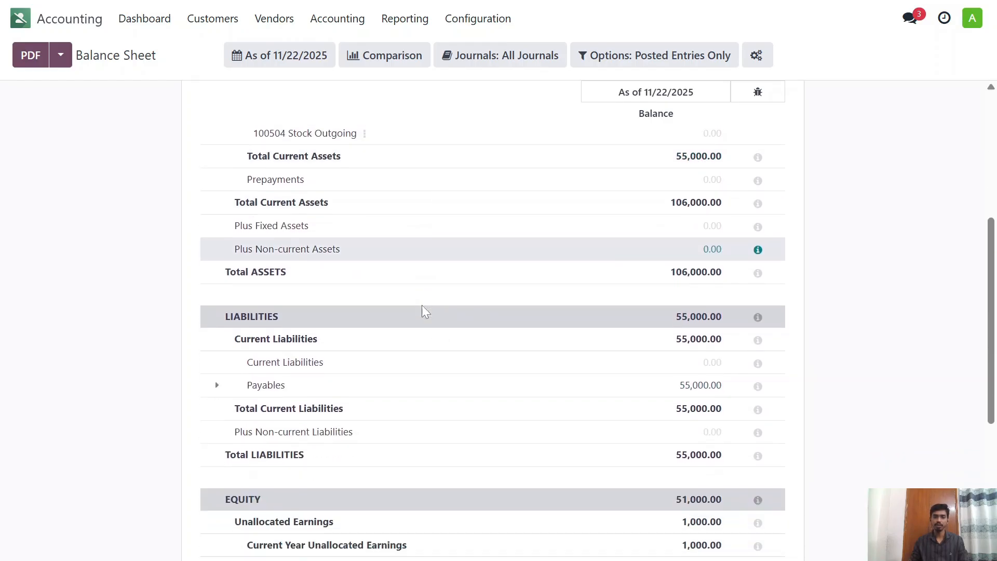
pyautogui.scroll(-1, 425, 311)
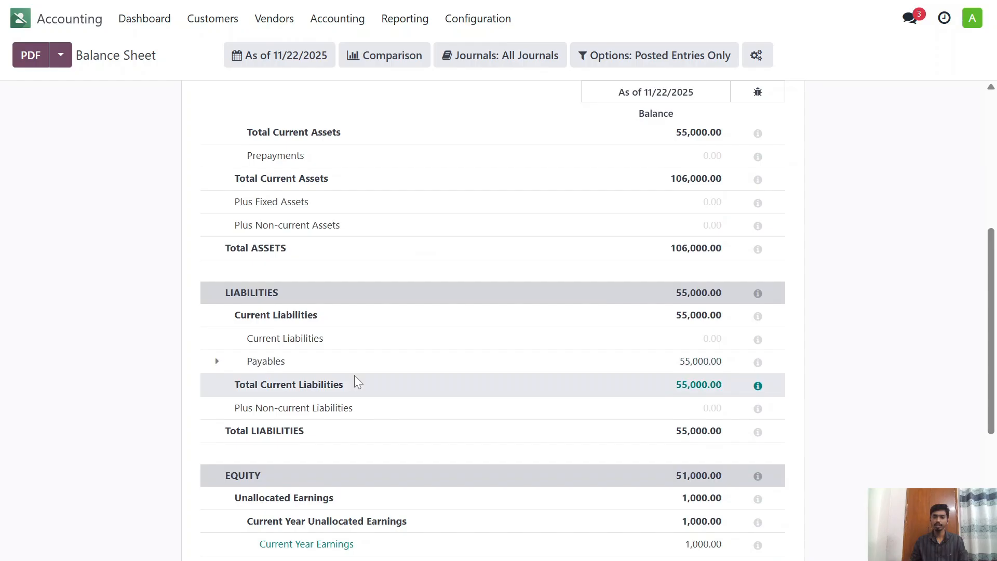
pyautogui.scroll(-2, 362, 369)
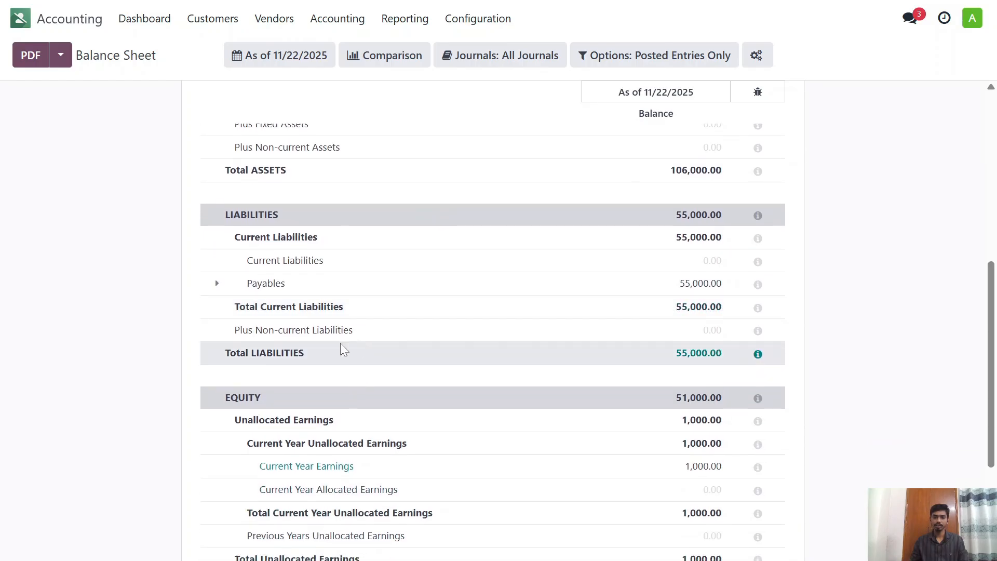
pyautogui.scroll(2, 322, 293)
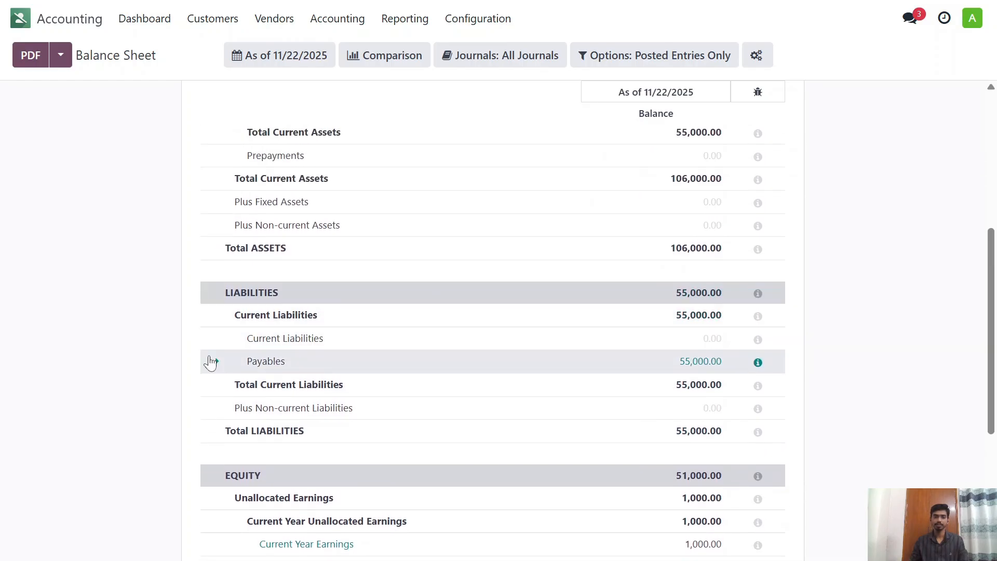
pyautogui.click(212, 362)
pyautogui.scroll(5, 347, 345)
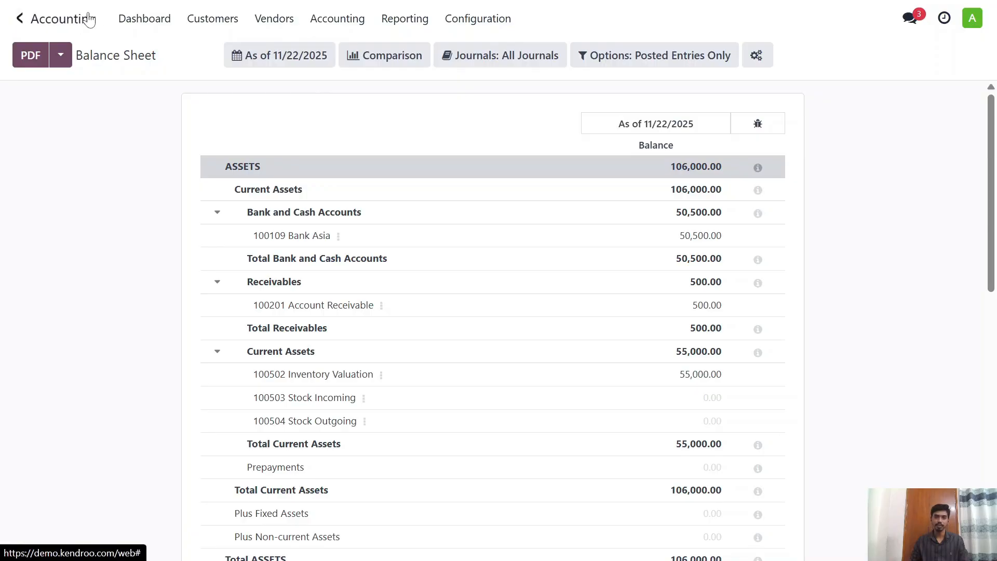
# Step: Switch to the Sales app and open the Iphone sales order S00008
pyautogui.click(19, 18)
pyautogui.write('sa')
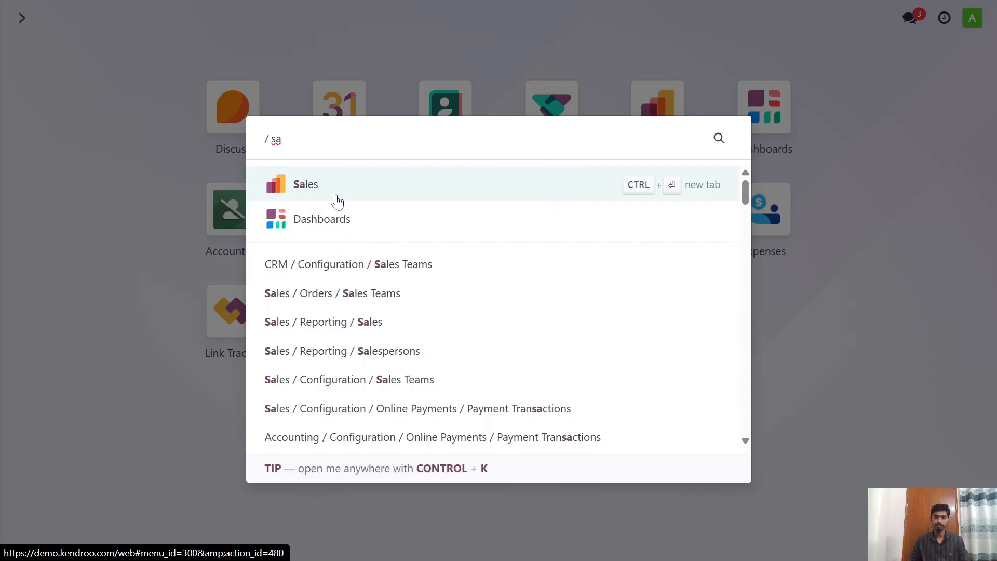
pyautogui.click(344, 183)
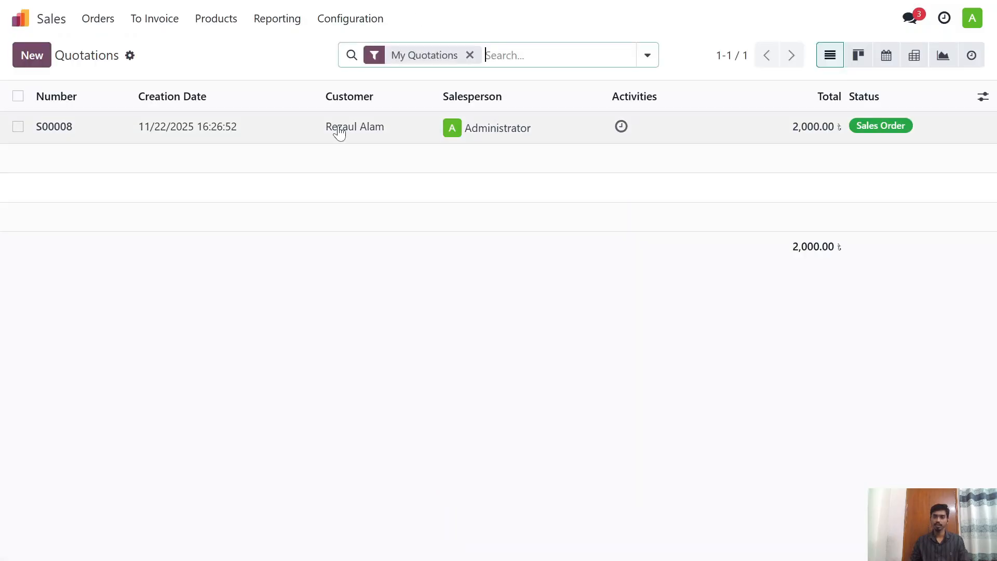
pyautogui.click(302, 133)
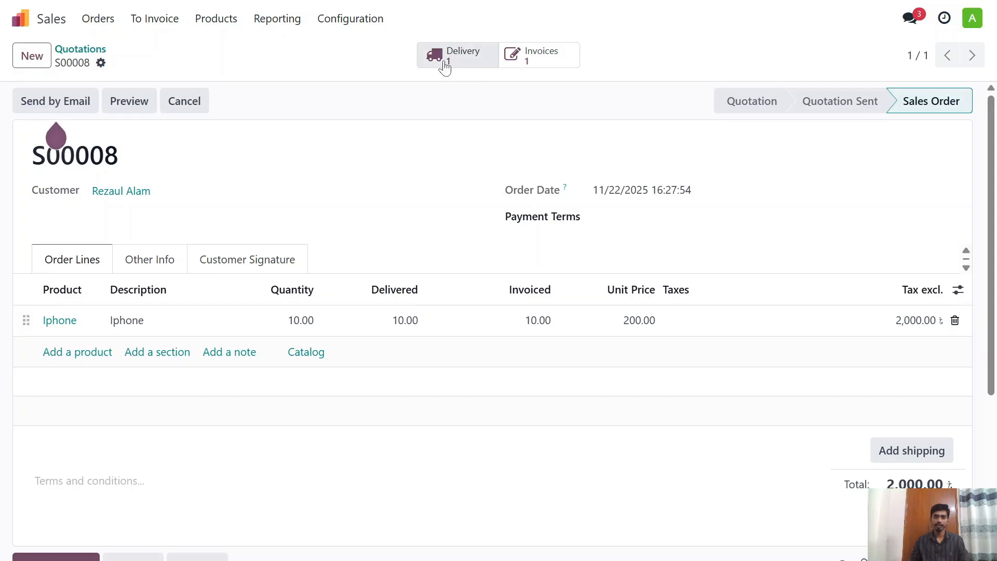
# Step: Open the Iphone order's customer invoice and view its credit note form, leaving it without reversing the invoice
pyautogui.click(548, 59)
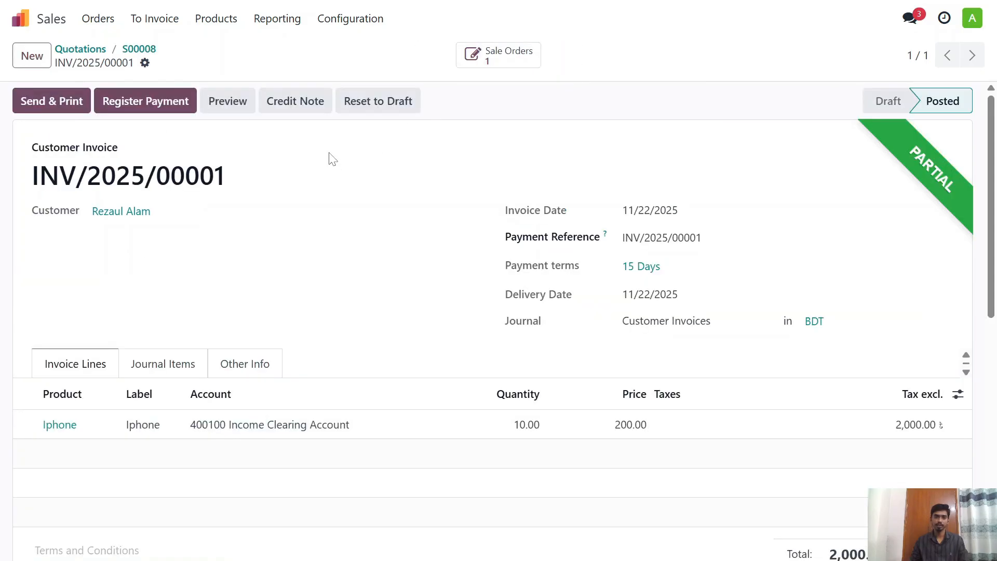
pyautogui.click(308, 103)
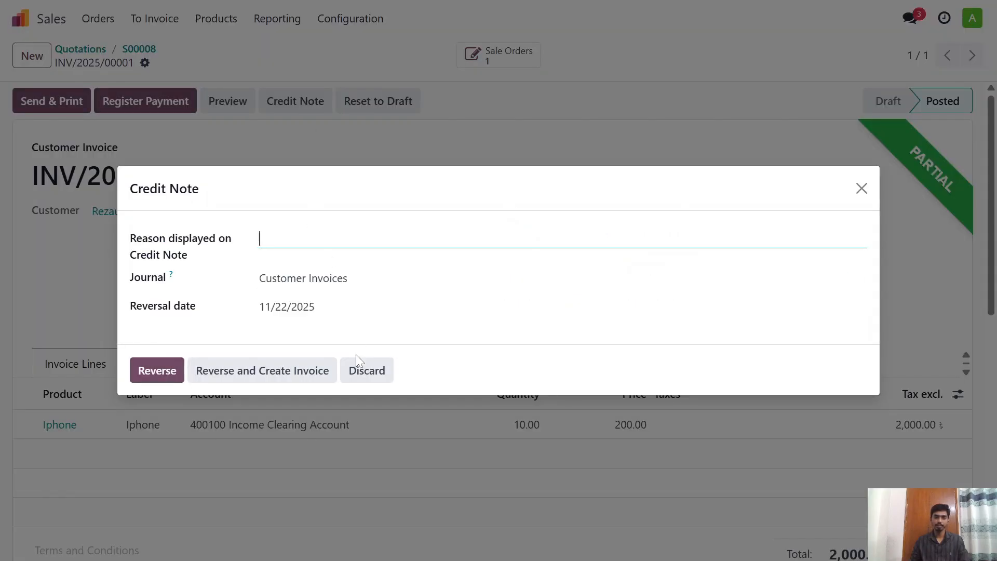
pyautogui.click(861, 190)
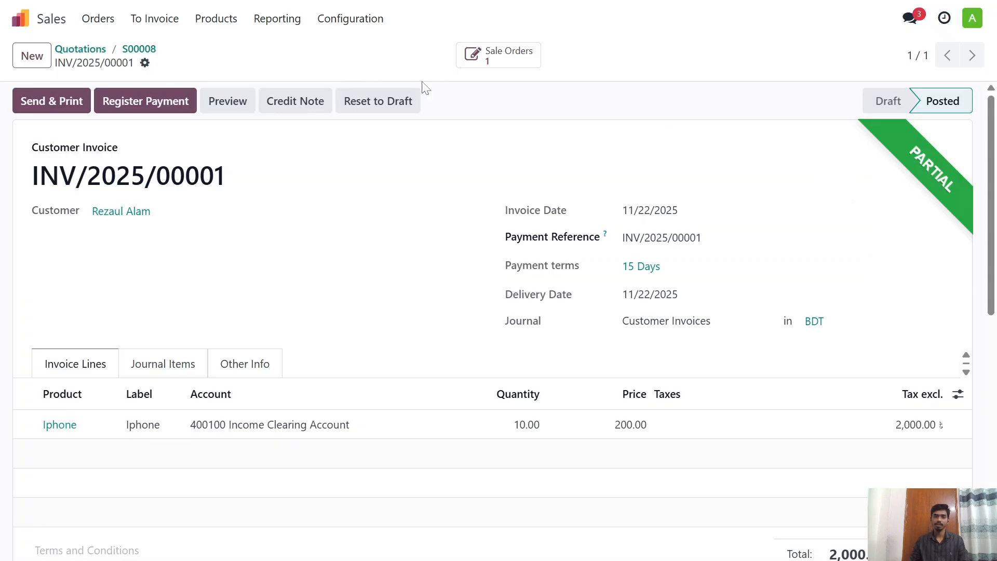
# Step: Return 2 Iphone units from the sales order's completed delivery and validate the return receipt
pyautogui.click(139, 50)
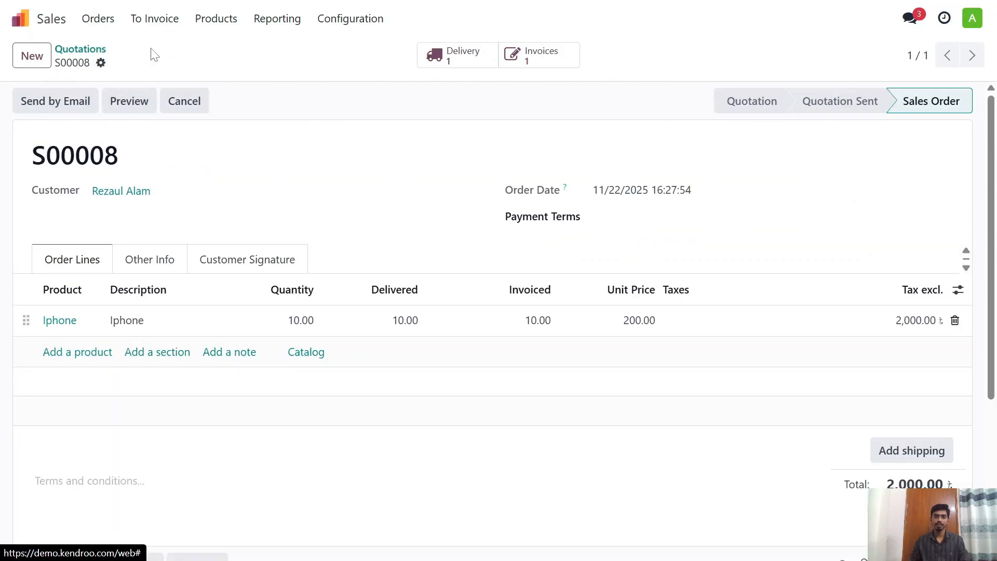
pyautogui.click(447, 56)
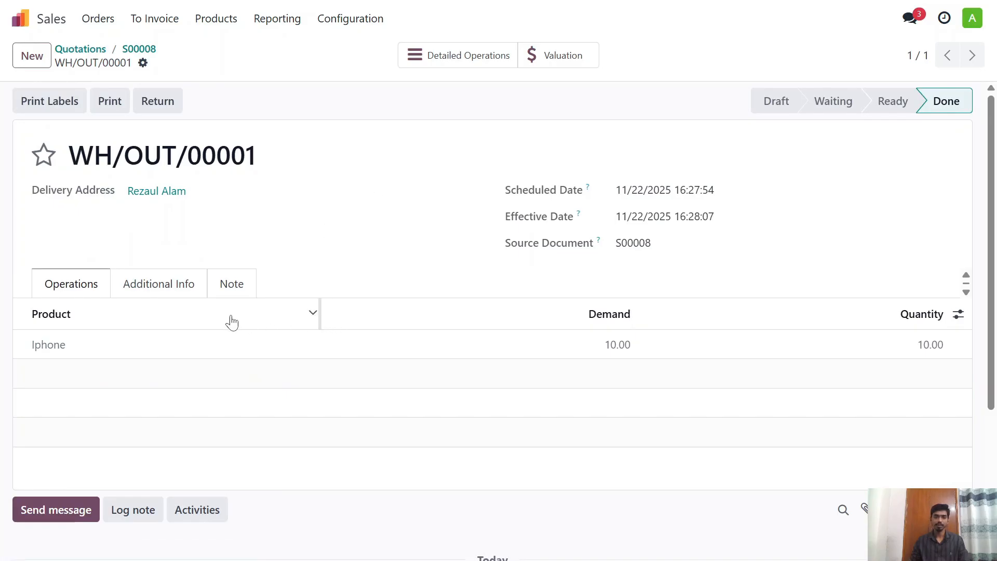
pyautogui.click(159, 102)
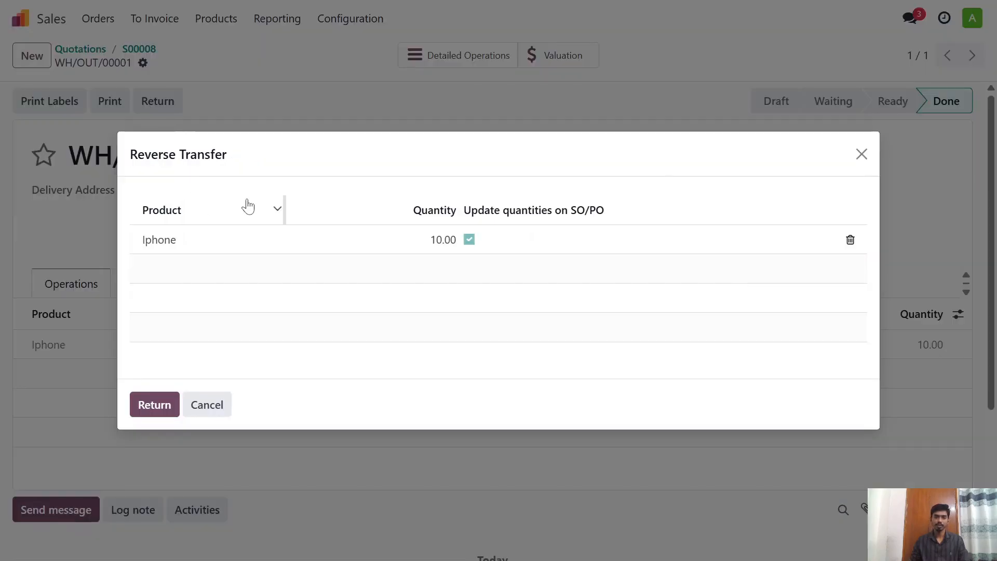
pyautogui.click(429, 242)
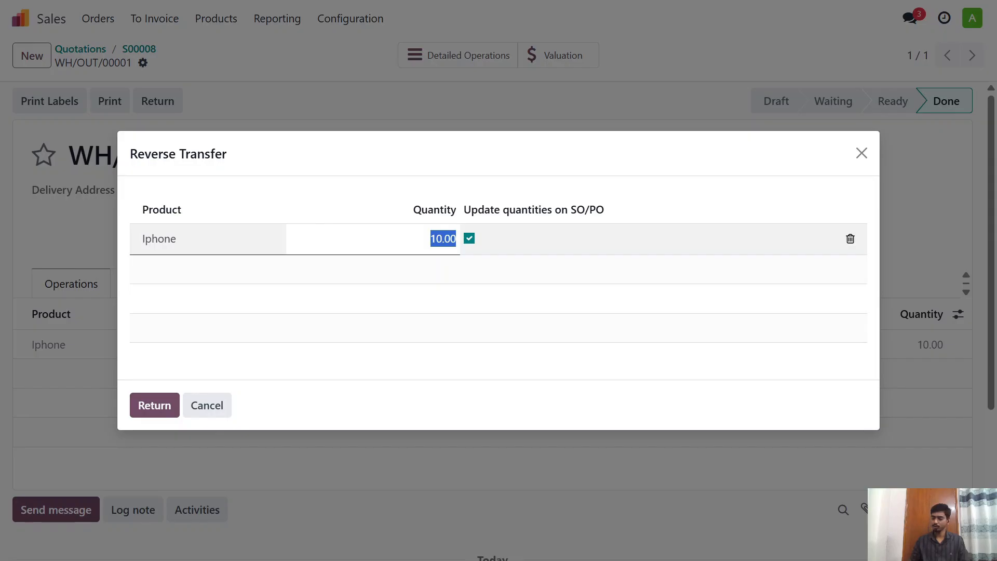
pyautogui.write('2')
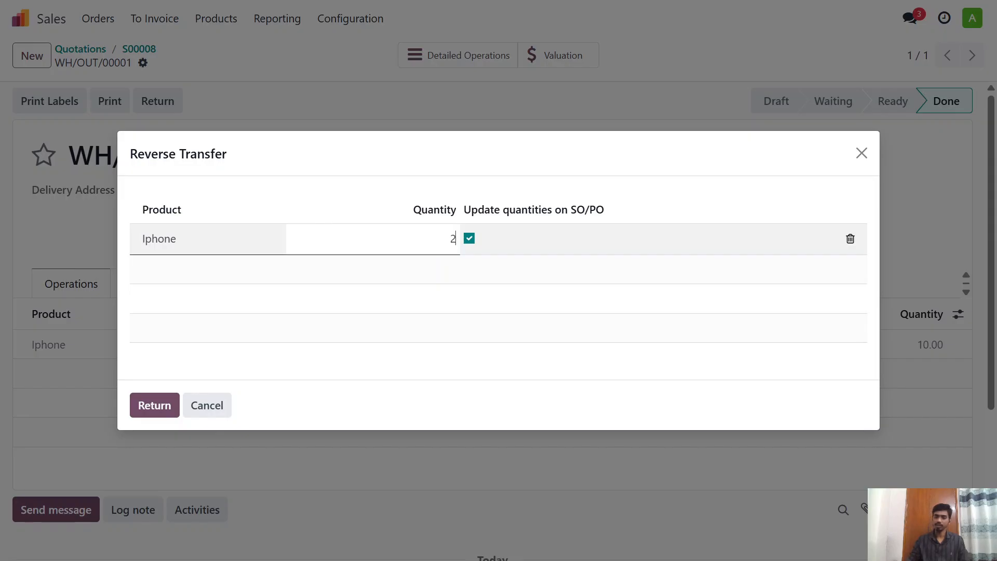
pyautogui.click(166, 407)
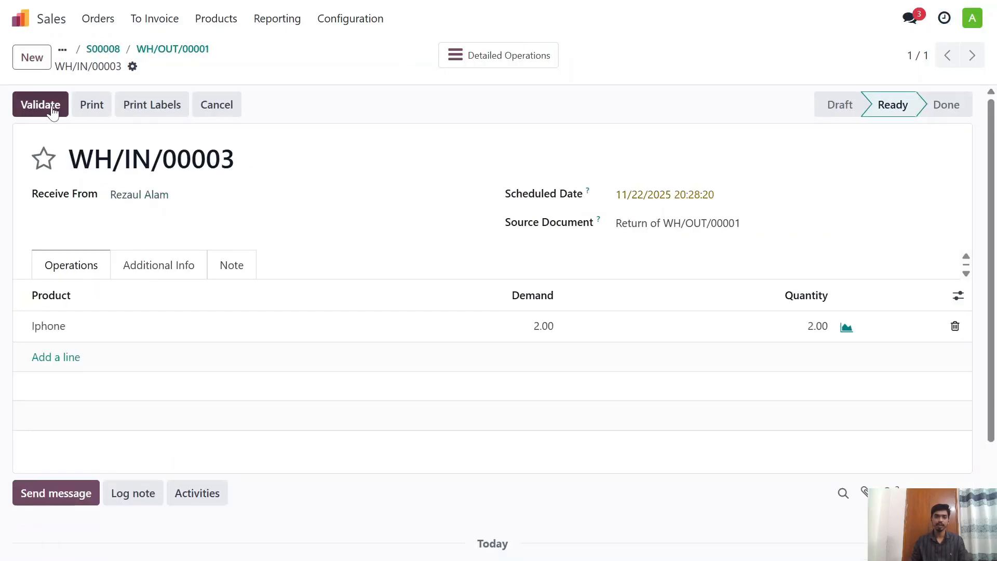
pyautogui.click(52, 106)
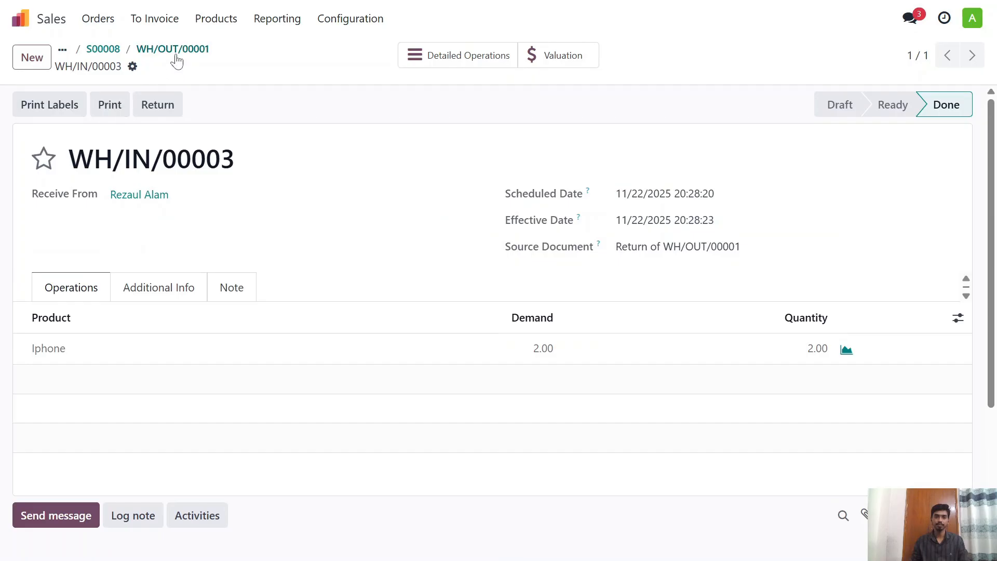
# Step: Review the stock valuation of the Iphone order's return transfer and go back to the sales order
pyautogui.click(200, 53)
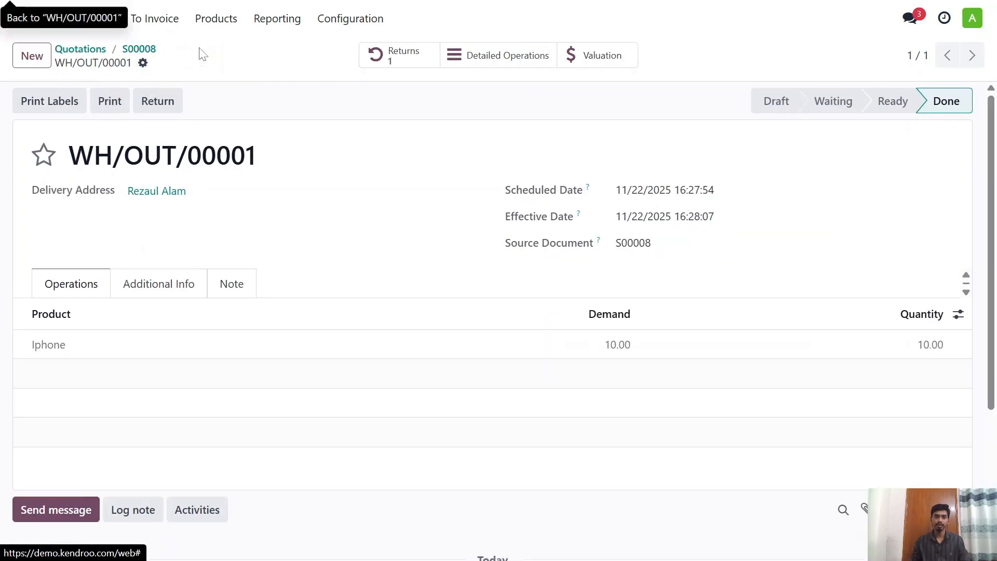
pyautogui.click(138, 50)
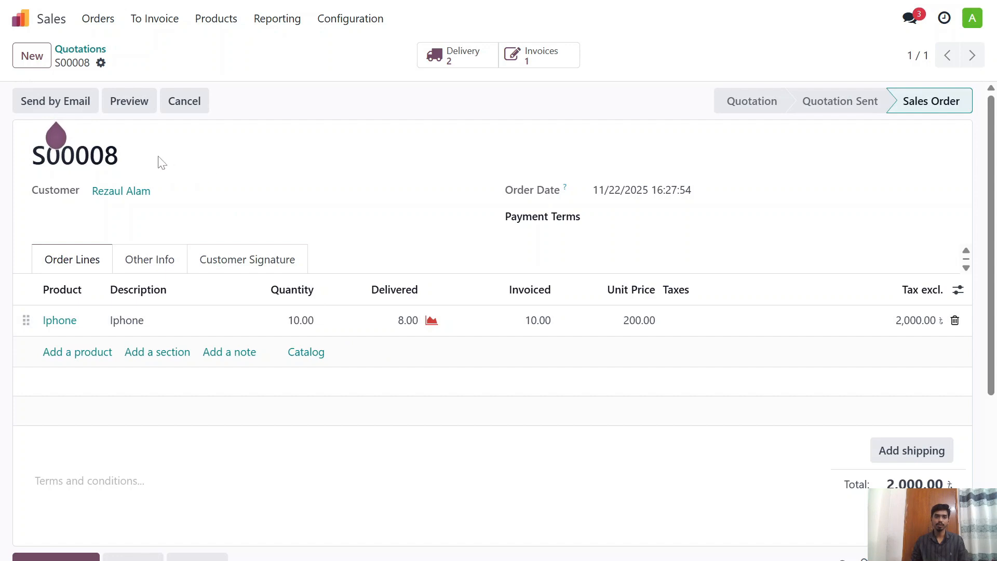
pyautogui.click(455, 63)
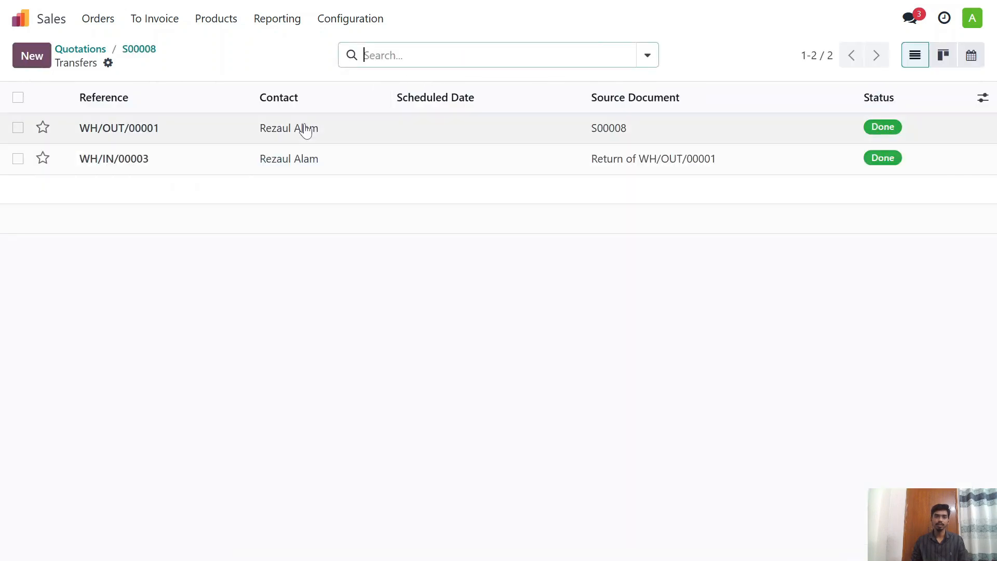
pyautogui.click(260, 161)
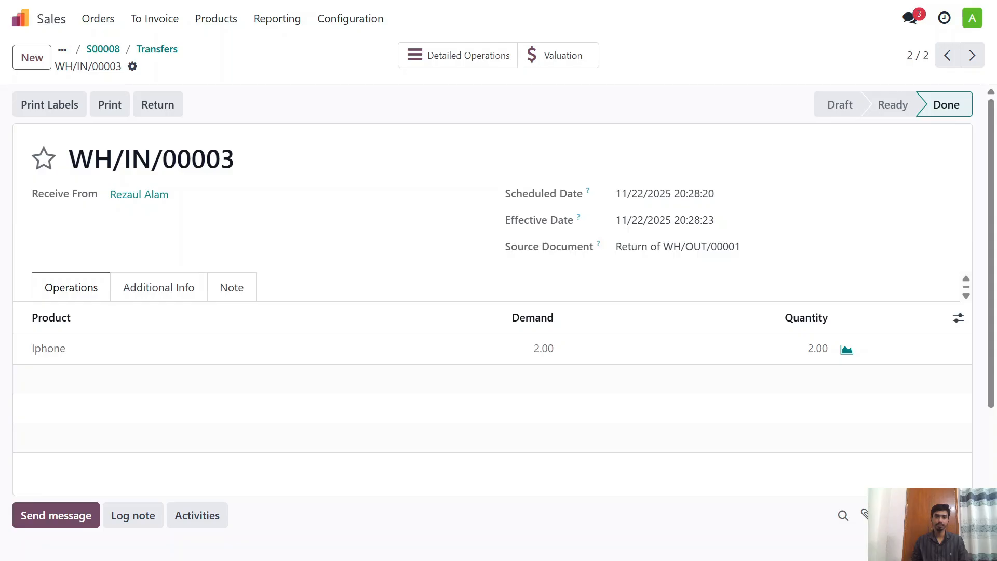
pyautogui.click(534, 63)
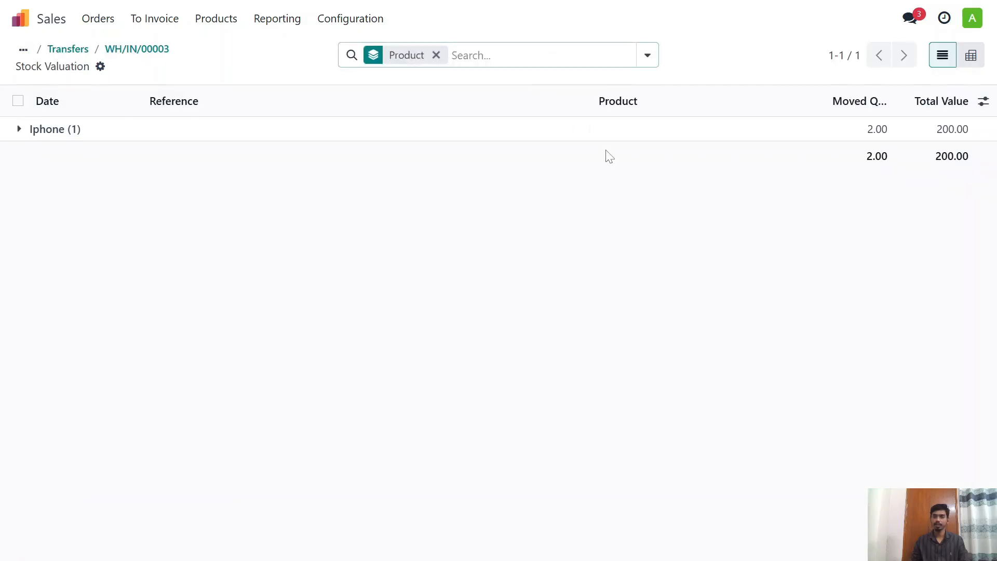
pyautogui.click(133, 53)
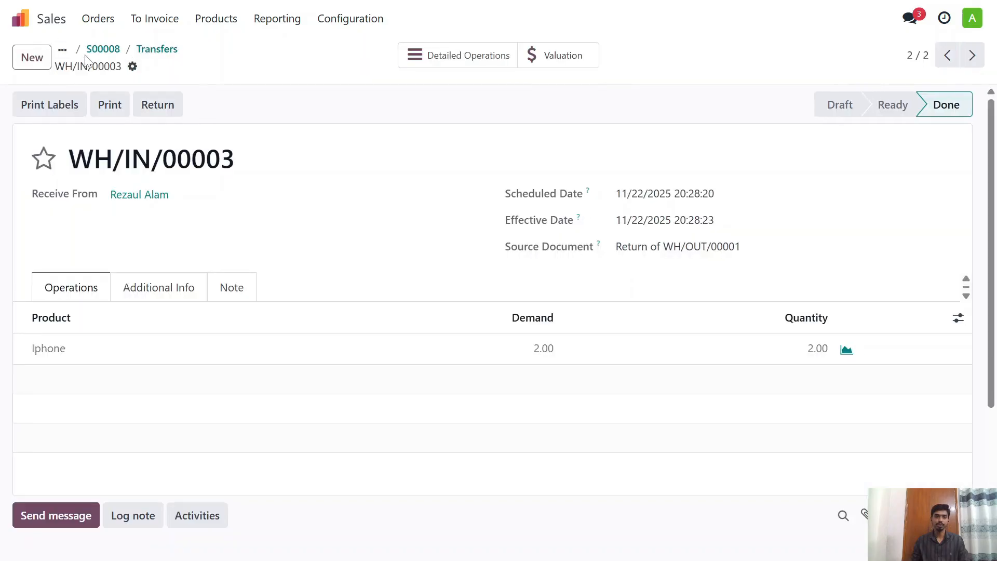
pyautogui.click(99, 50)
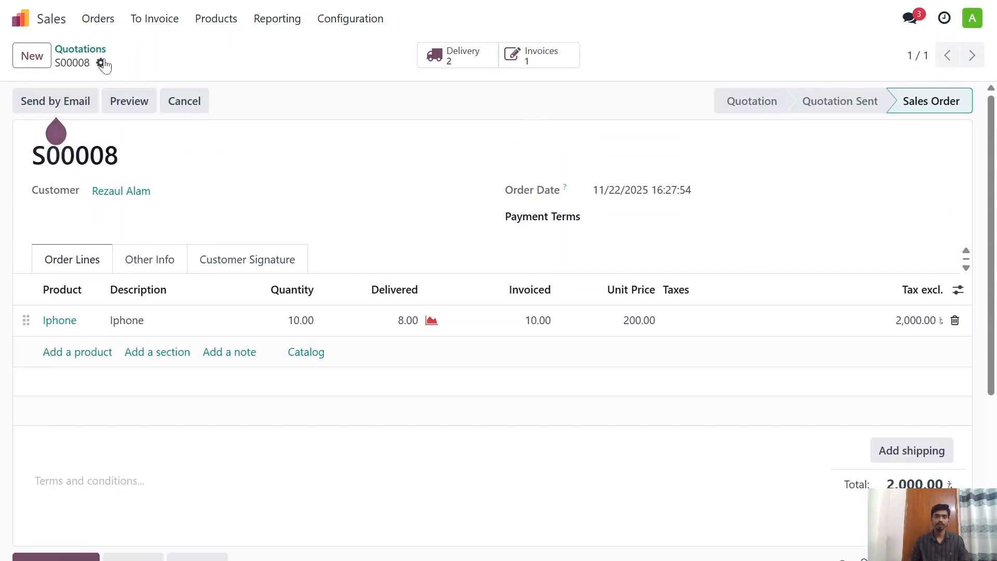
# Step: Switch to the Accounting app and open the customer credit notes list
pyautogui.click(78, 50)
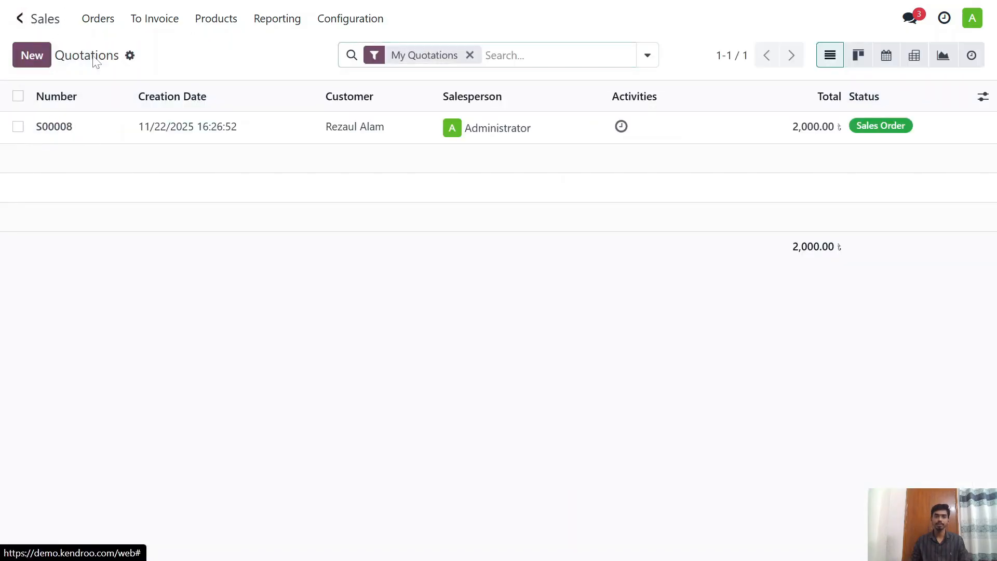
pyautogui.click(20, 19)
pyautogui.write('Acc')
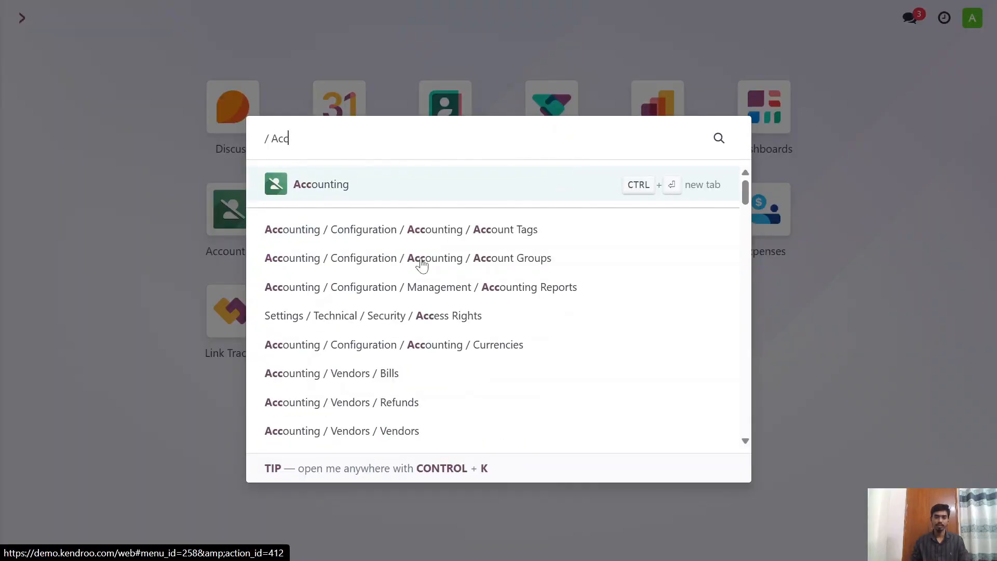
pyautogui.click(413, 188)
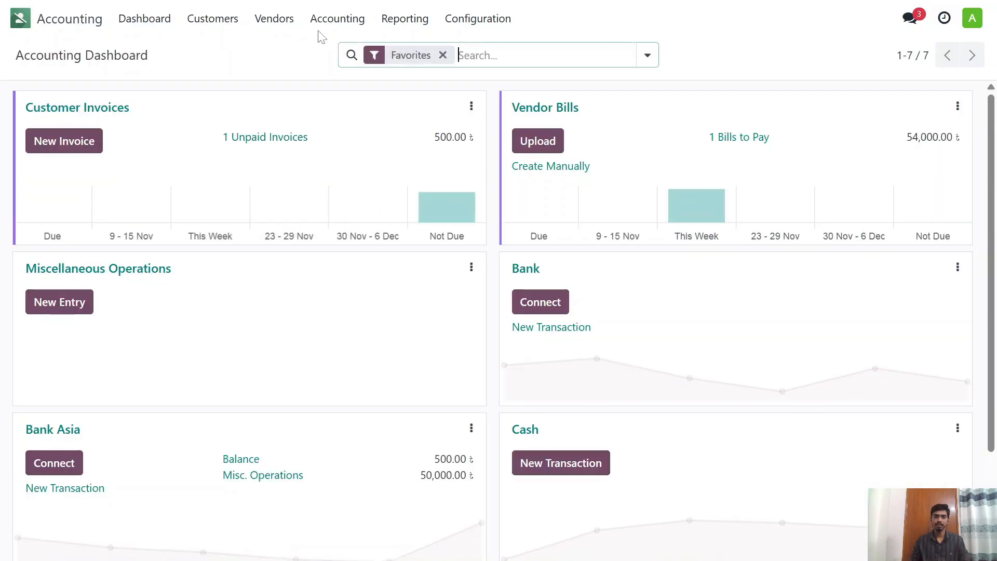
pyautogui.click(231, 27)
pyautogui.click(251, 68)
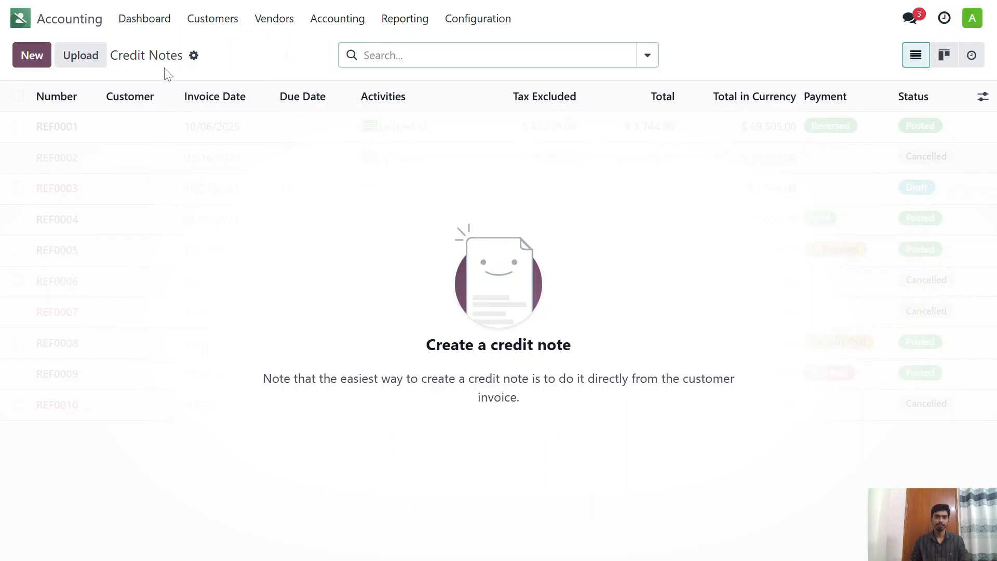
# Step: Create a new customer credit note for the customer of the Iphone order
pyautogui.click(42, 54)
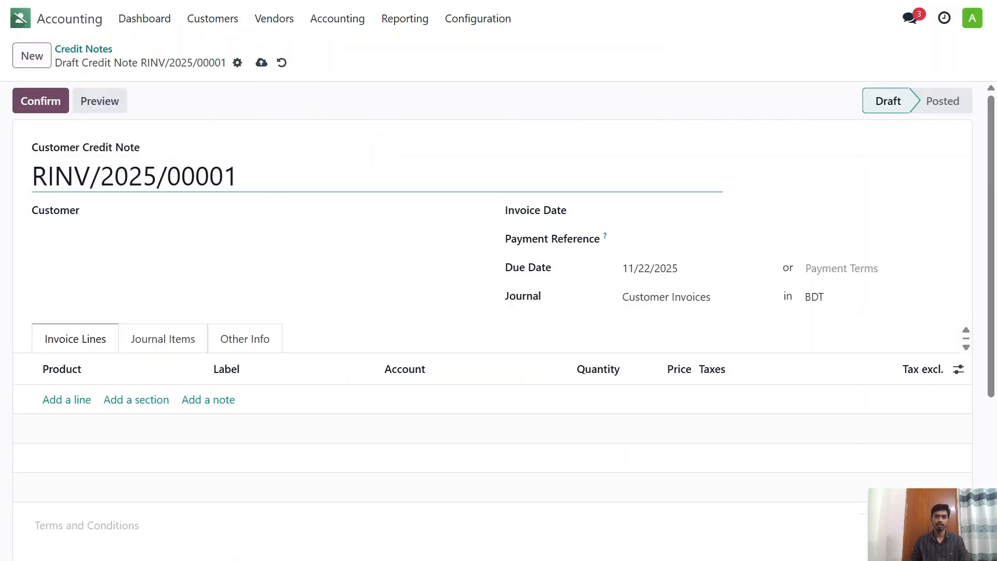
pyautogui.scroll(-1, 244, 292)
pyautogui.click(156, 134)
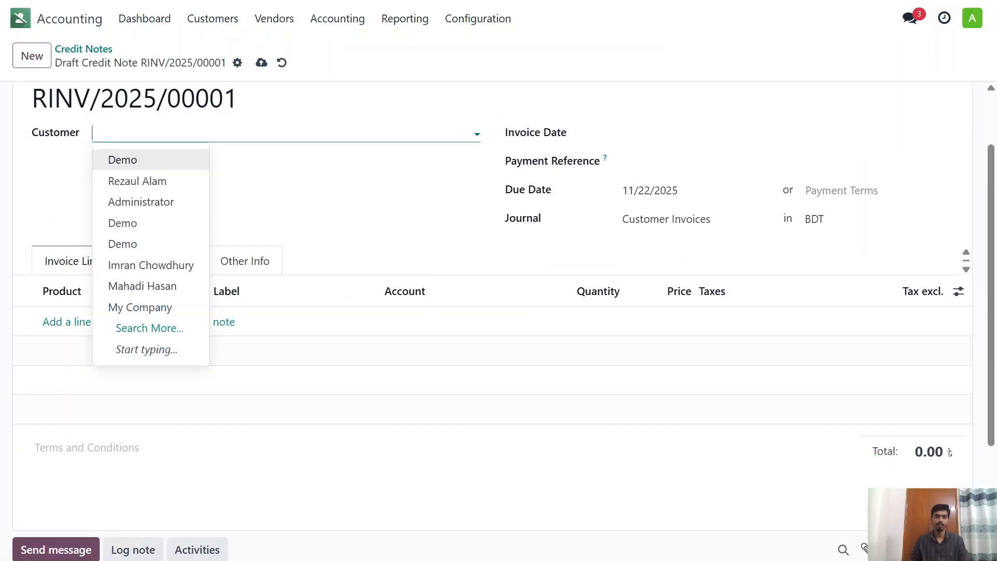
pyautogui.click(156, 181)
# Step: Add an Iphone product line with a quantity of 2 to the credit note
pyautogui.scroll(-1, 147, 260)
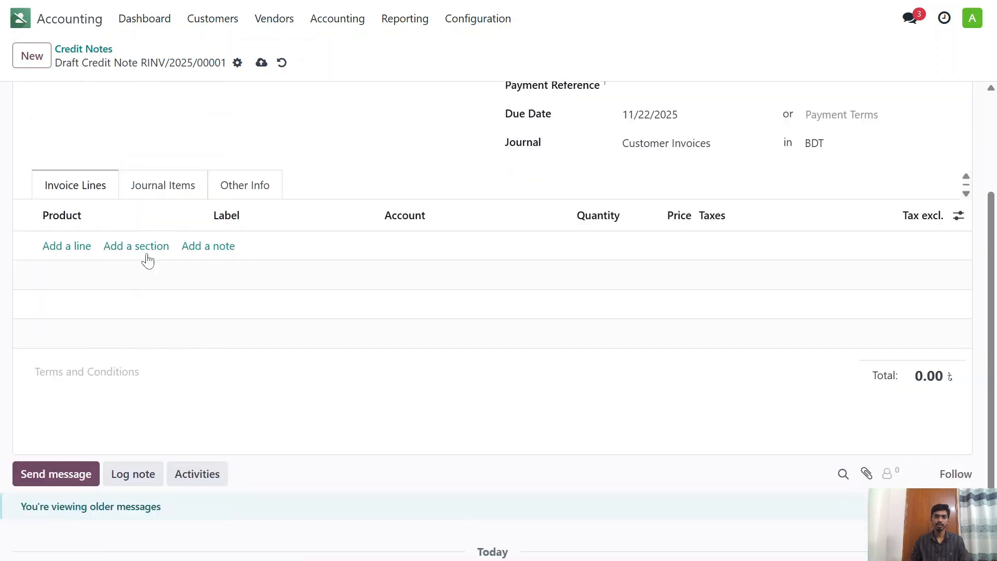
pyautogui.click(63, 243)
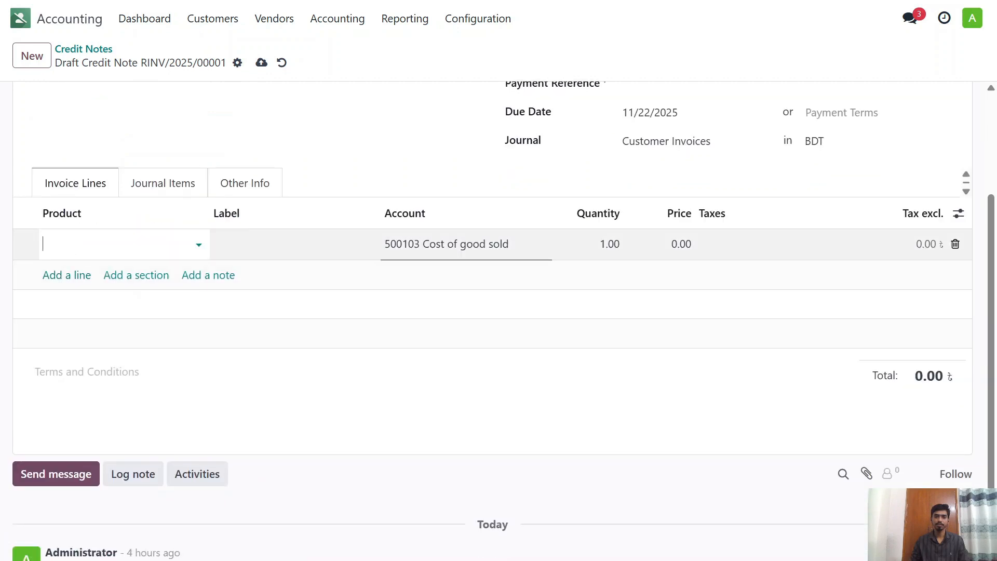
pyautogui.click(104, 244)
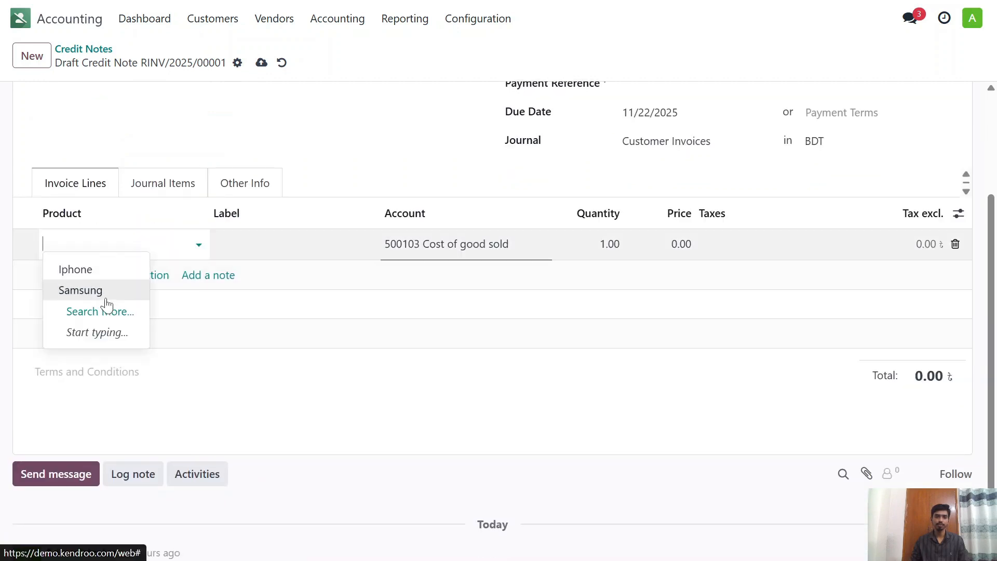
pyautogui.click(125, 273)
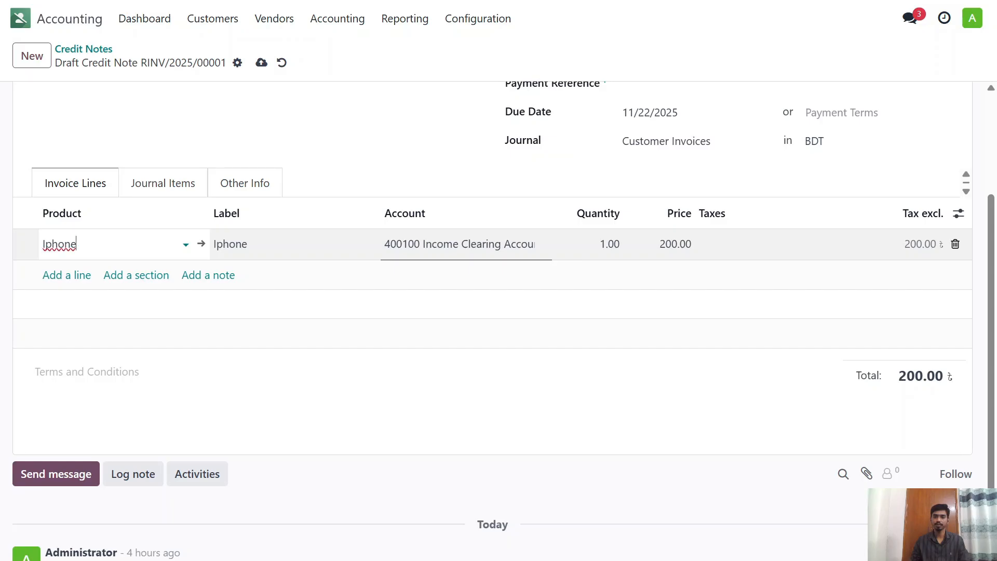
pyautogui.click(609, 244)
pyautogui.click(630, 538)
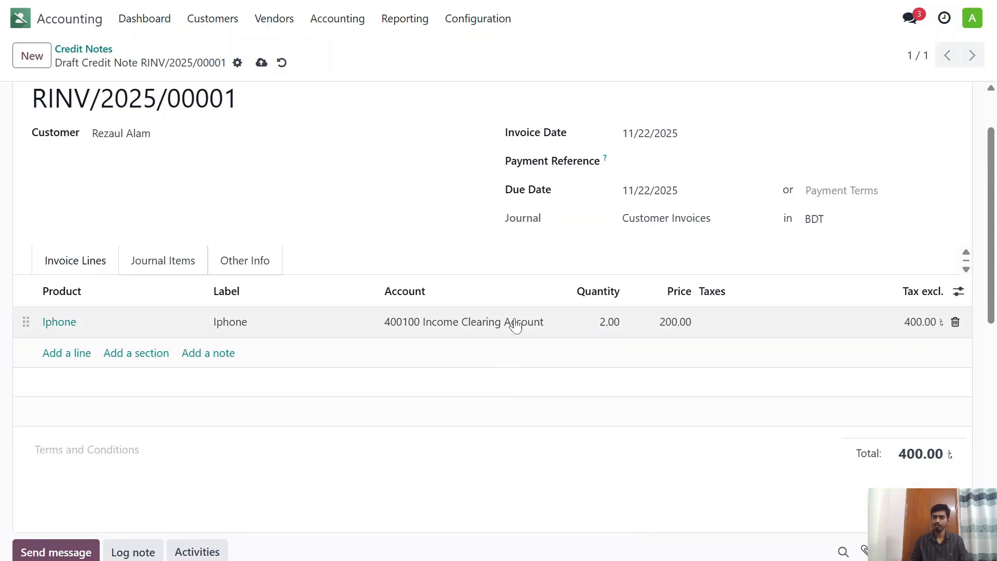
# Step: Confirm the Iphone credit note and allocate it to the customer's outstanding invoice
pyautogui.scroll(-3, 615, 322)
pyautogui.scroll(5, 458, 300)
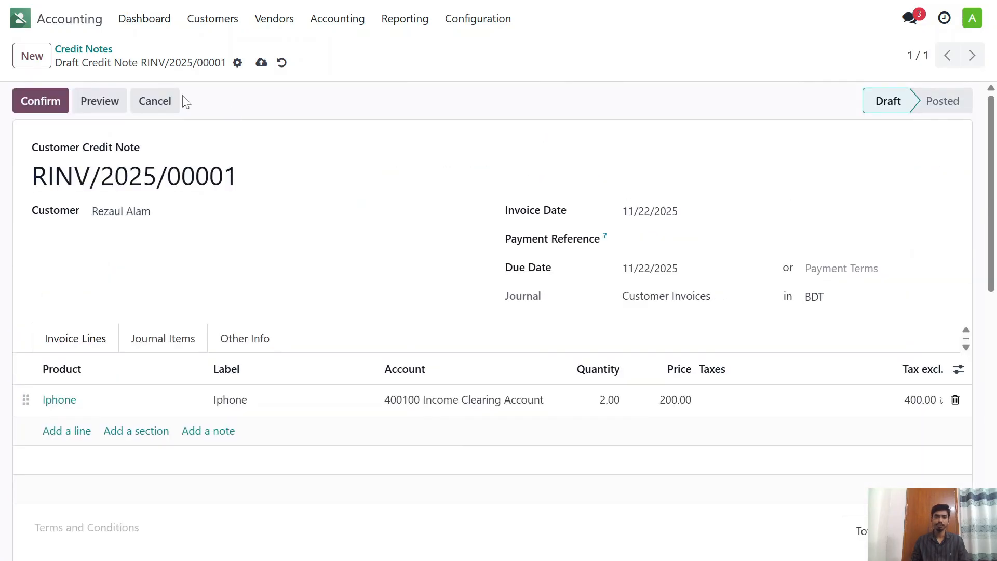
pyautogui.click(55, 103)
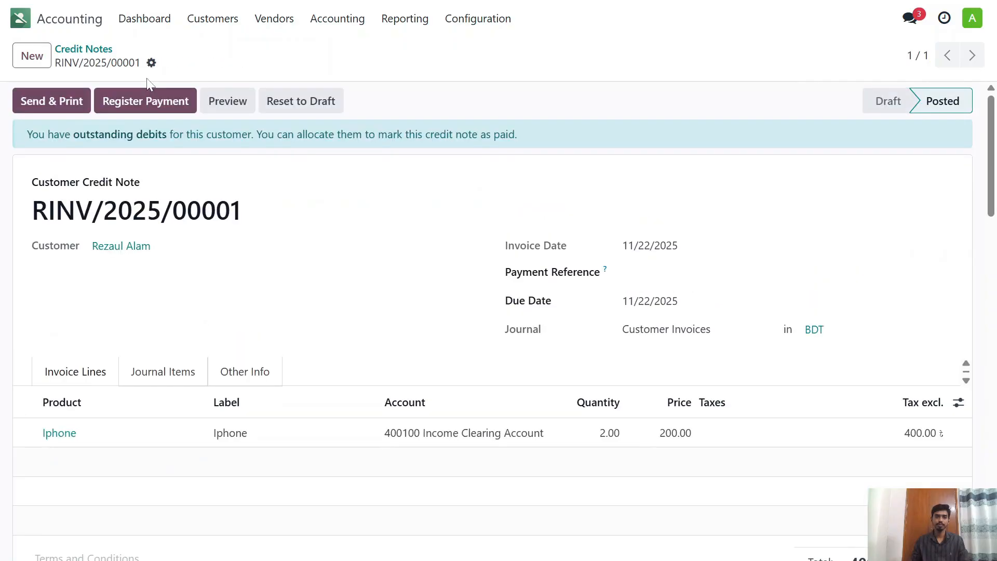
pyautogui.scroll(-6, 774, 401)
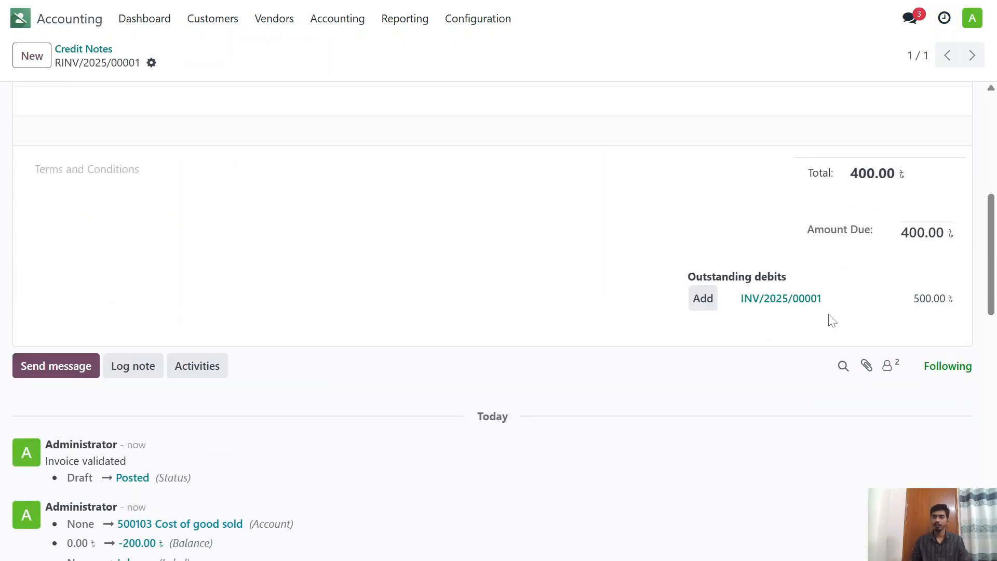
pyautogui.click(705, 298)
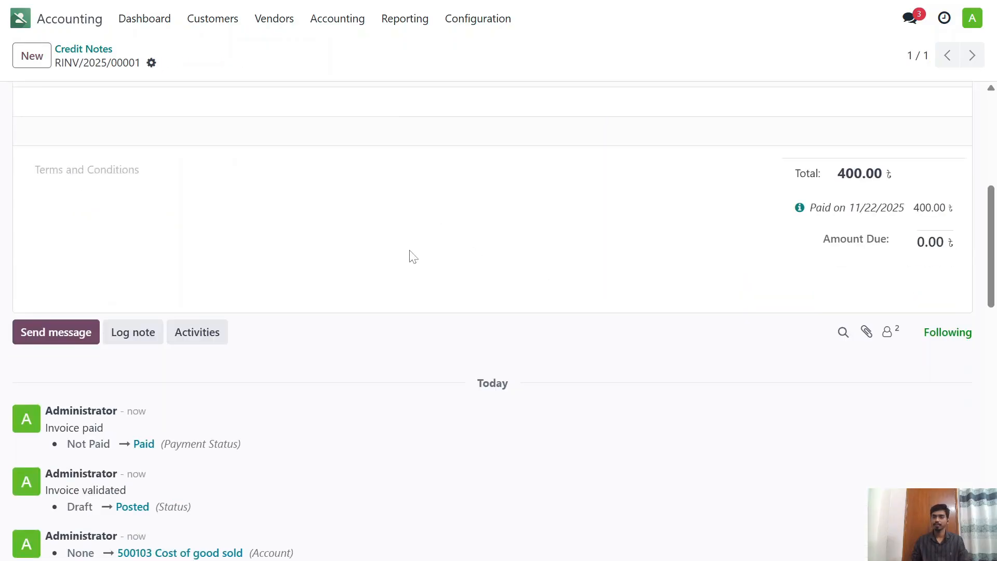
pyautogui.scroll(6, 393, 251)
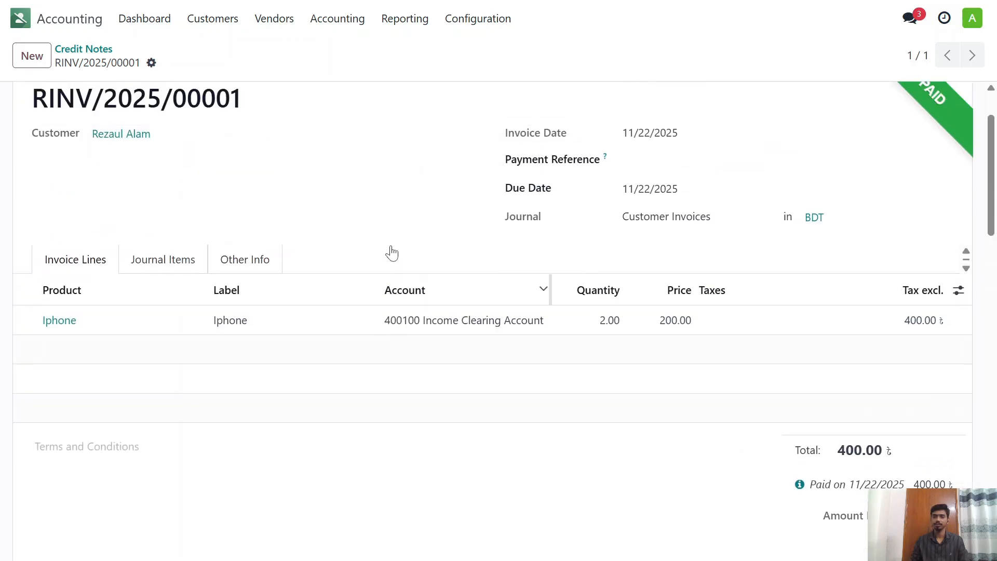
# Step: Open the customer invoices list to check the Iphone invoice's amount due and payment status
pyautogui.click(93, 50)
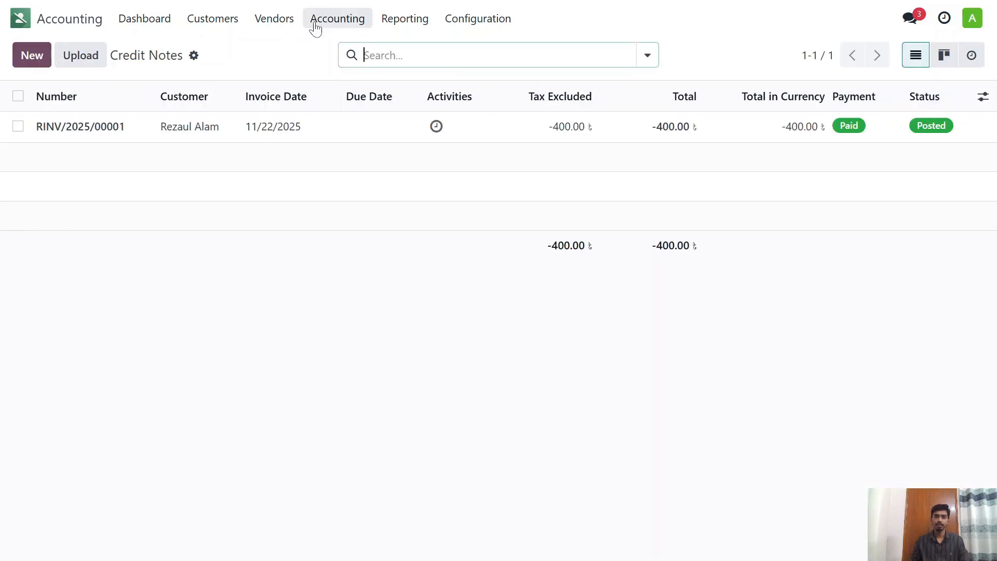
pyautogui.click(228, 24)
pyautogui.click(234, 48)
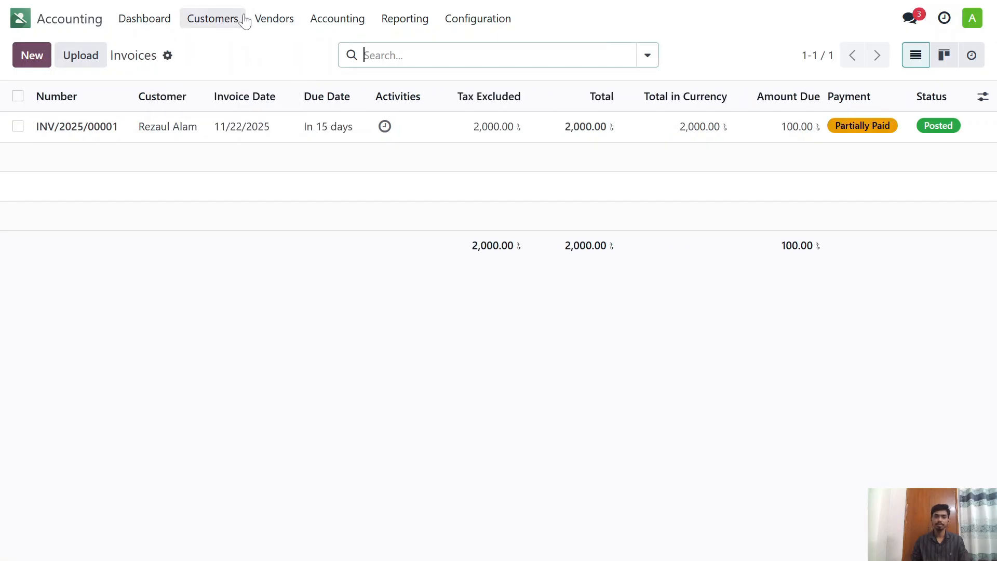
# Step: Switch to Inventory and open the Stock report to check Iphone and Samsung quantities on hand and total values
pyautogui.click(78, 19)
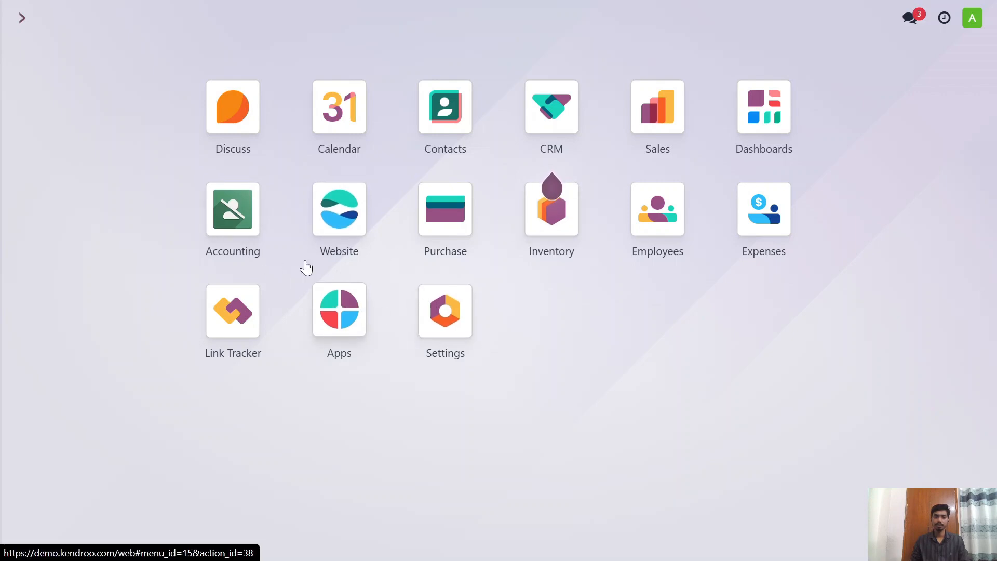
pyautogui.click(571, 208)
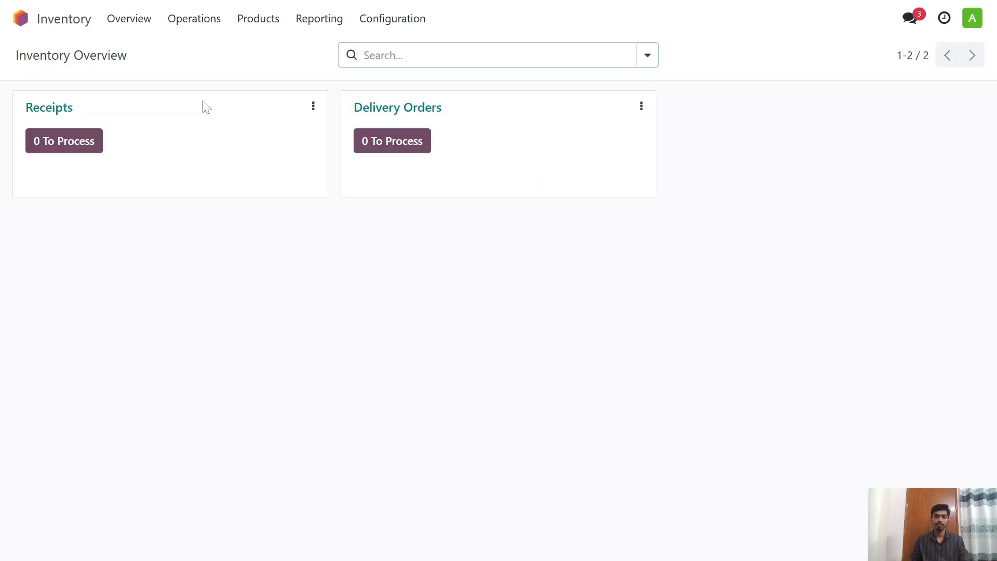
pyautogui.click(323, 19)
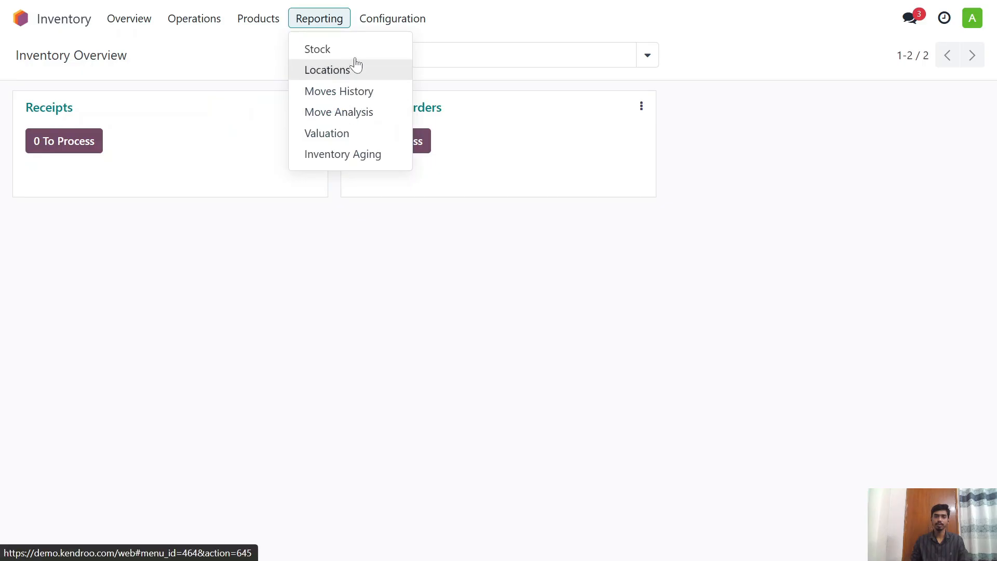
pyautogui.click(318, 47)
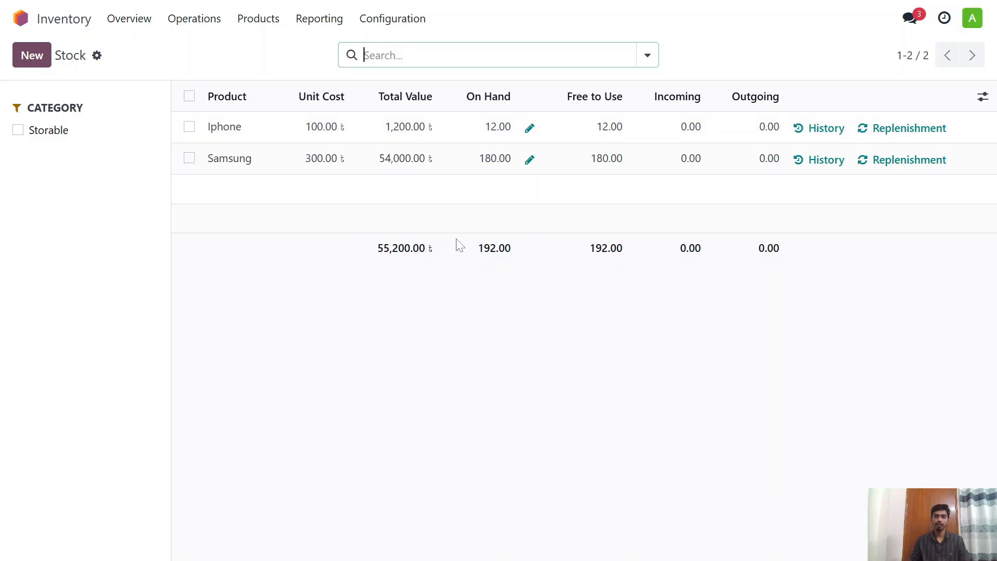
# Step: Switch to Accounting and examine the bank, receivable, inventory valuation and payable balances in the Balance Sheet
pyautogui.click(21, 18)
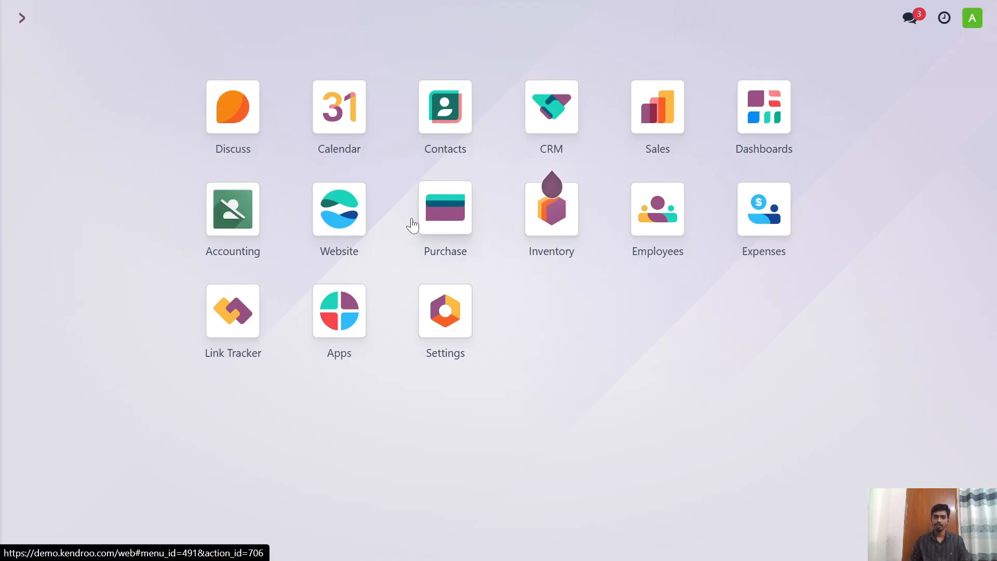
pyautogui.click(265, 226)
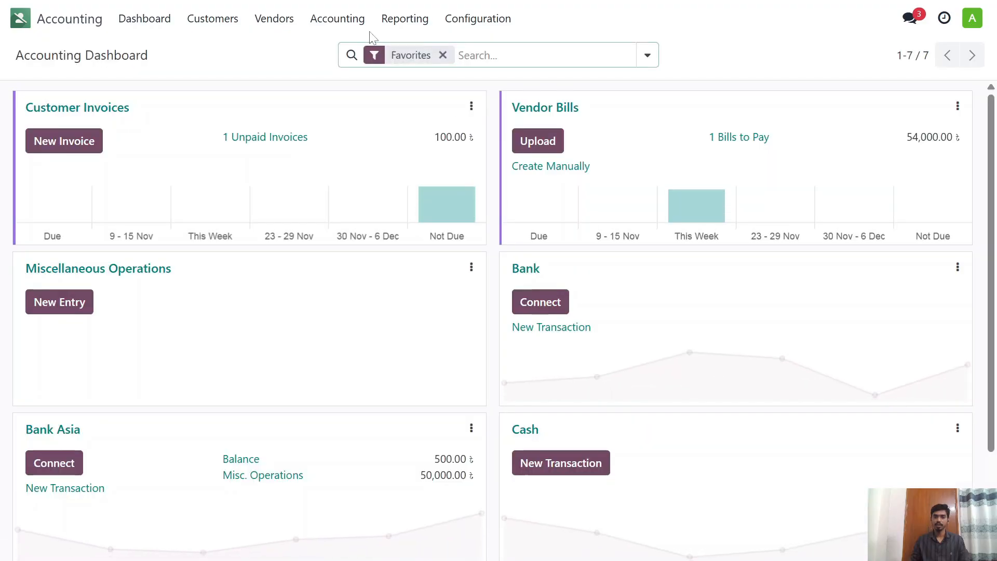
pyautogui.click(400, 20)
pyautogui.click(454, 72)
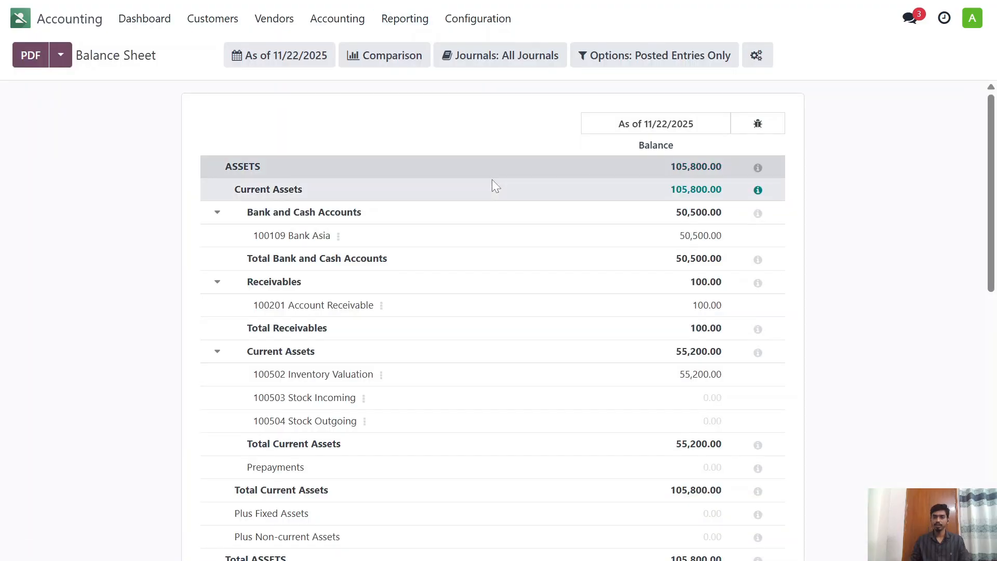
pyautogui.scroll(-3, 467, 195)
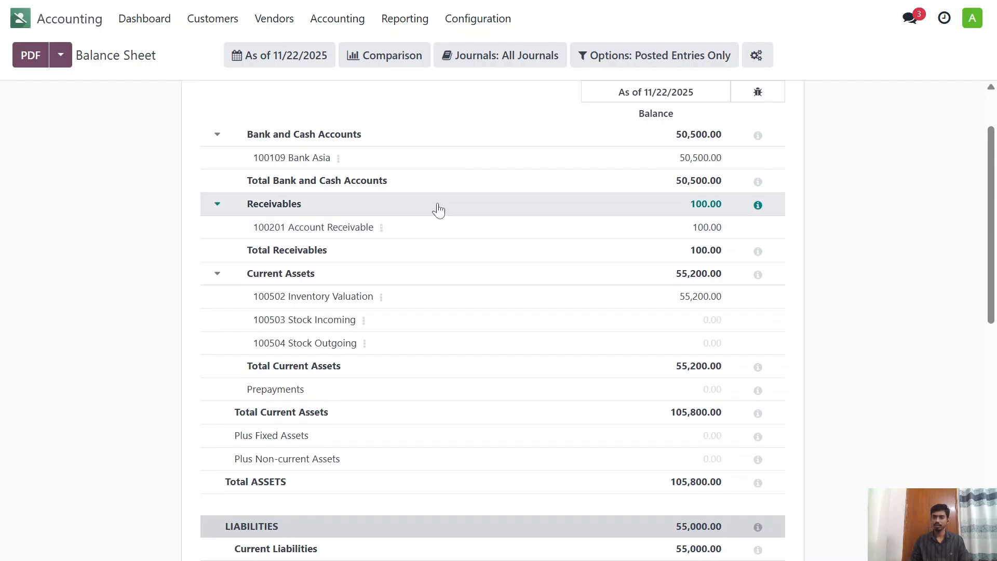
pyautogui.scroll(-3, 431, 226)
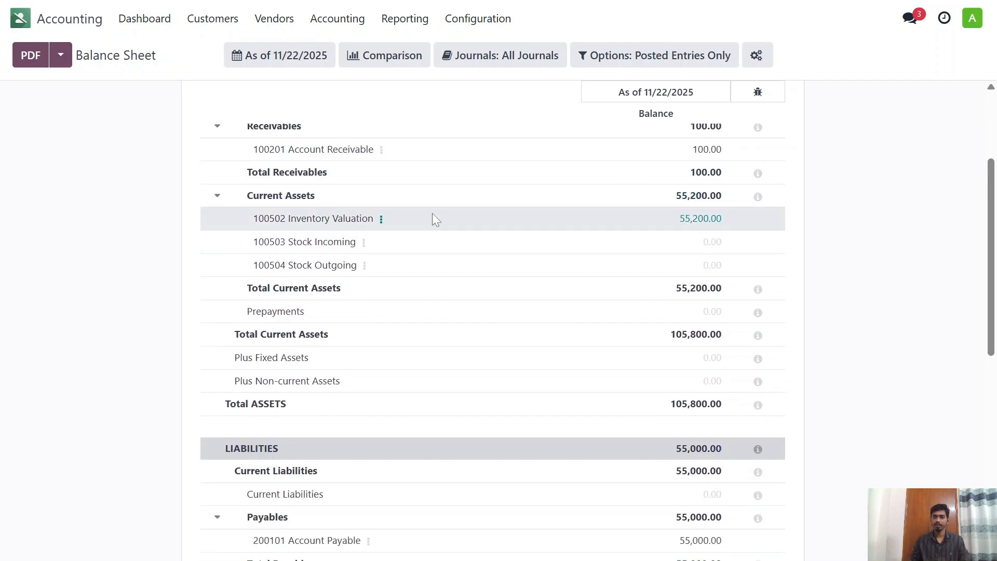
pyautogui.scroll(-2, 345, 256)
pyautogui.scroll(8, 345, 256)
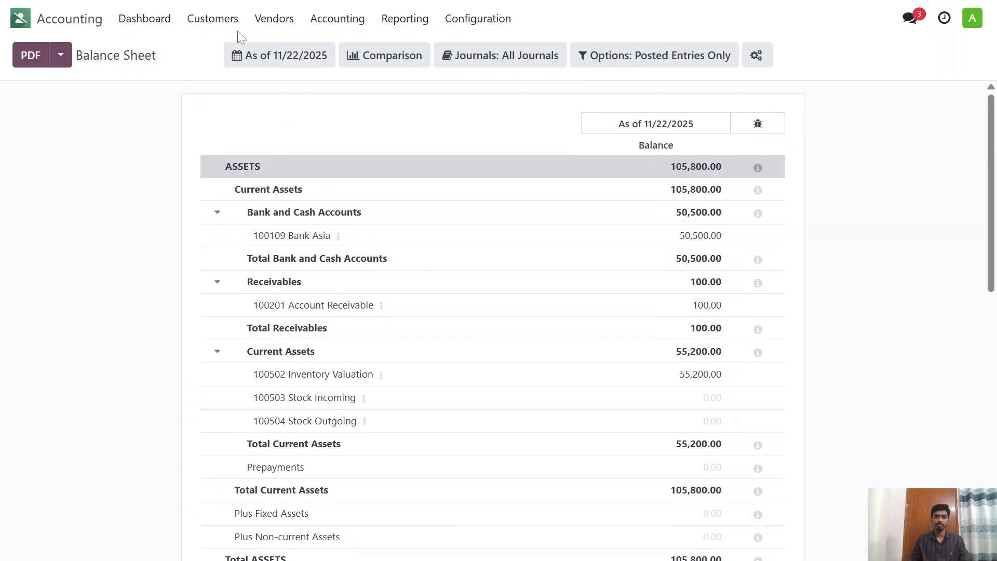
# Step: Review the customer payments, the customers list and the customer invoices
pyautogui.click(232, 18)
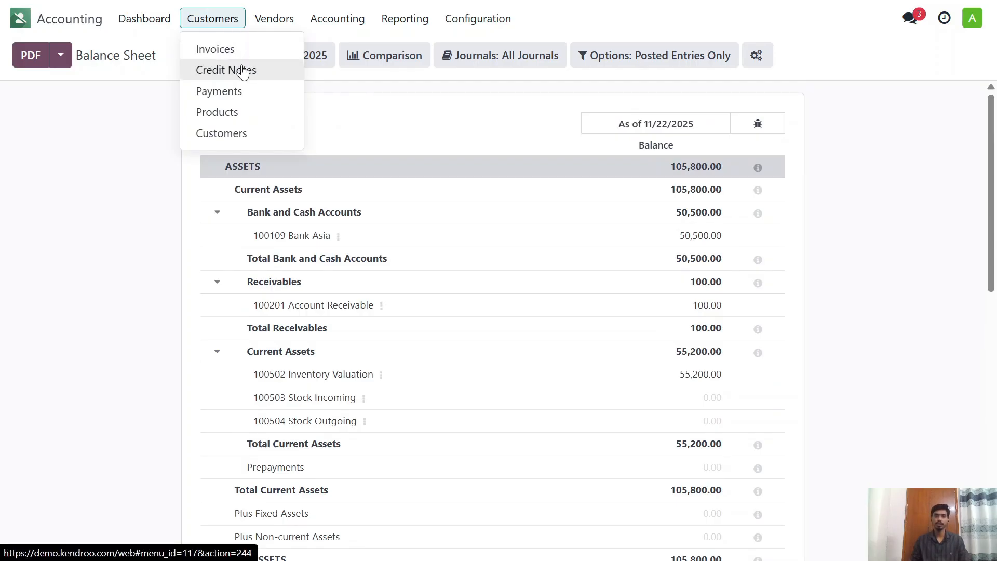
pyautogui.click(245, 96)
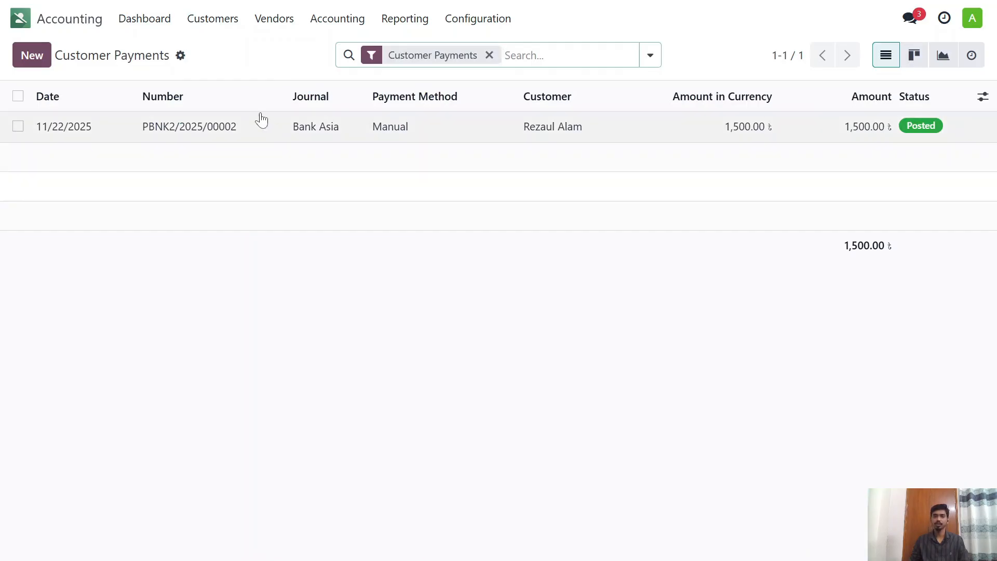
pyautogui.click(211, 19)
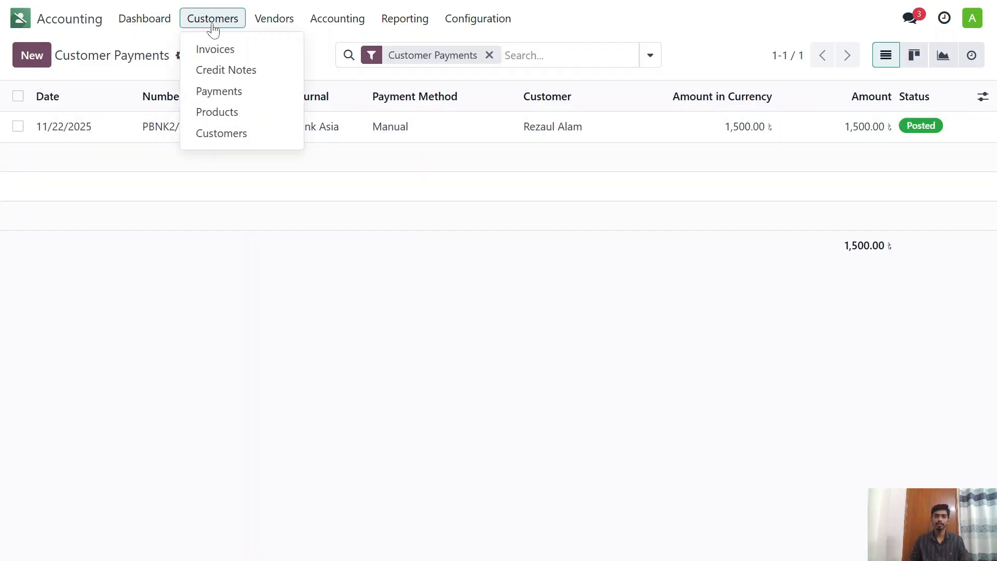
pyautogui.click(237, 136)
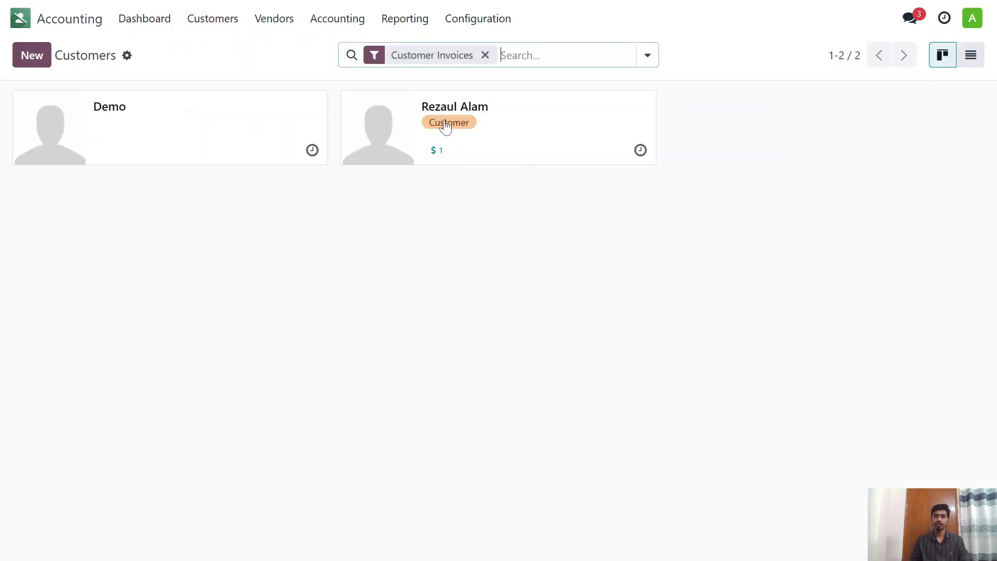
pyautogui.click(213, 19)
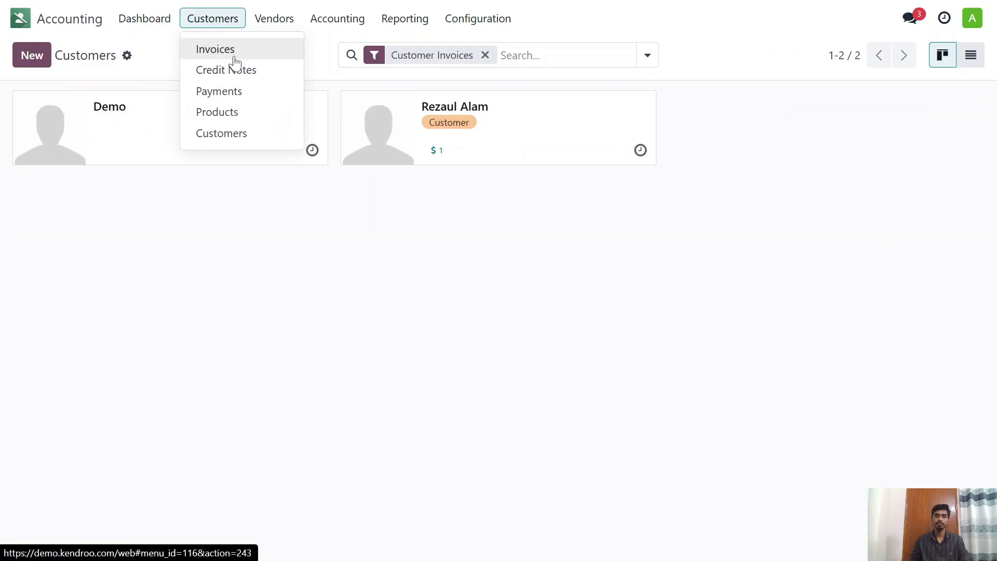
pyautogui.click(235, 62)
# Step: Review the vendor refunds list and the vendor payments list
pyautogui.click(274, 19)
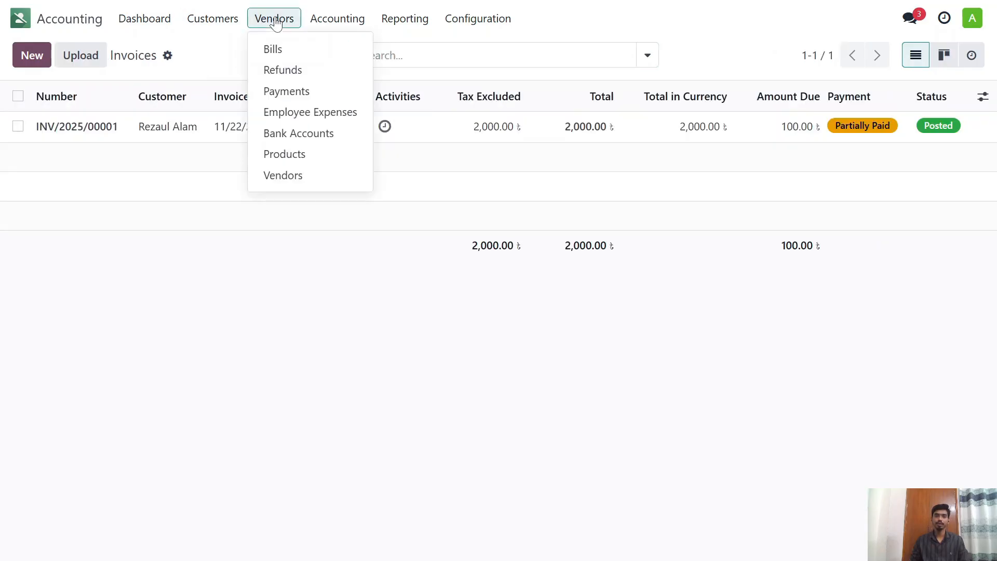
pyautogui.click(294, 74)
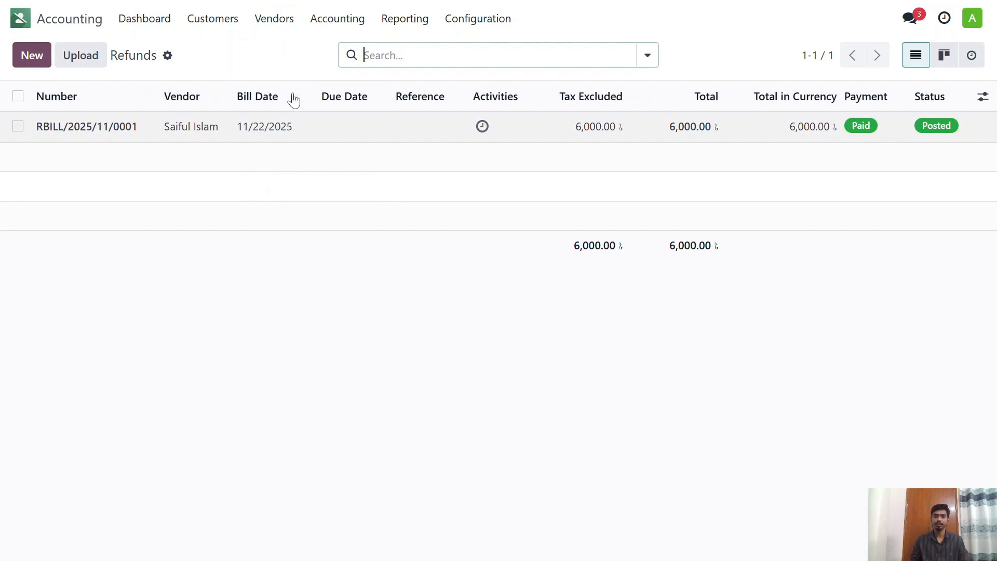
pyautogui.click(277, 20)
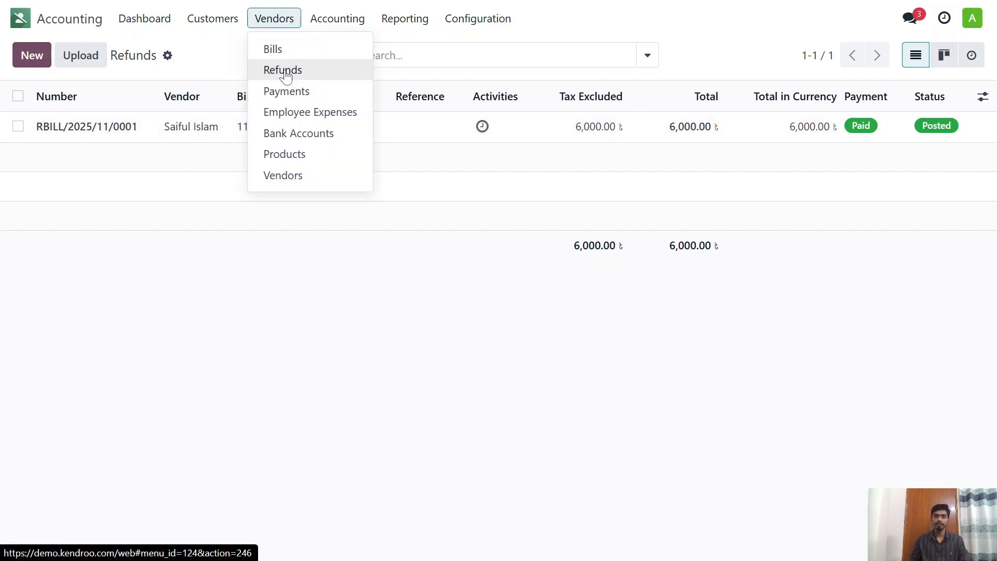
pyautogui.click(288, 93)
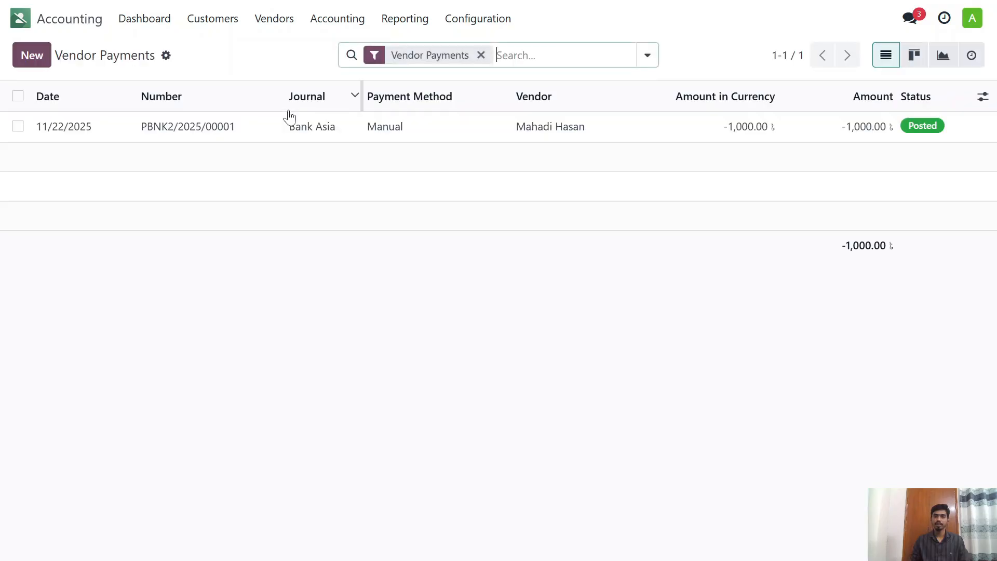
pyautogui.click(277, 21)
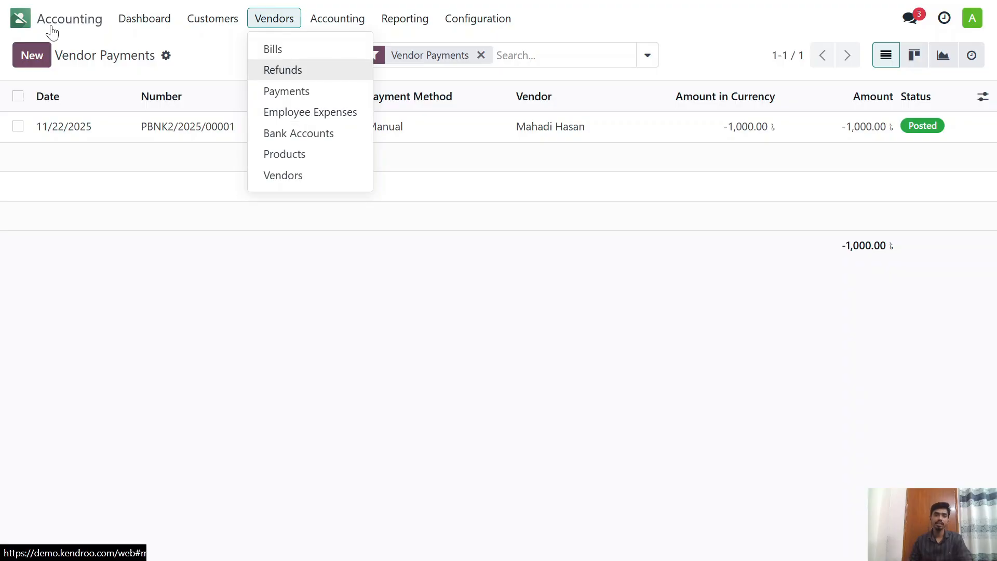
# Step: Reopen Accounting and view the vendor bank accounts list and the vendors list
pyautogui.click(21, 18)
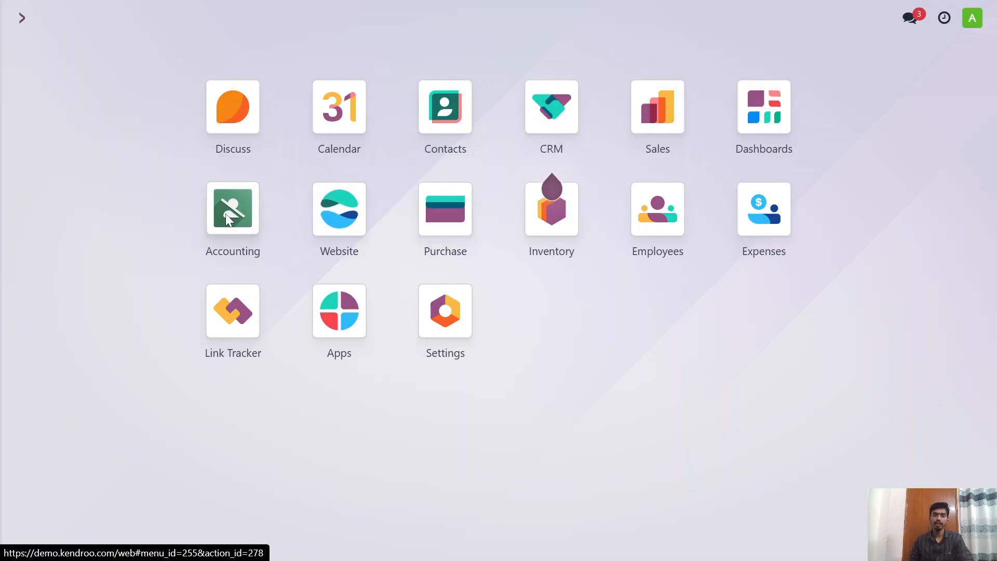
pyautogui.click(298, 220)
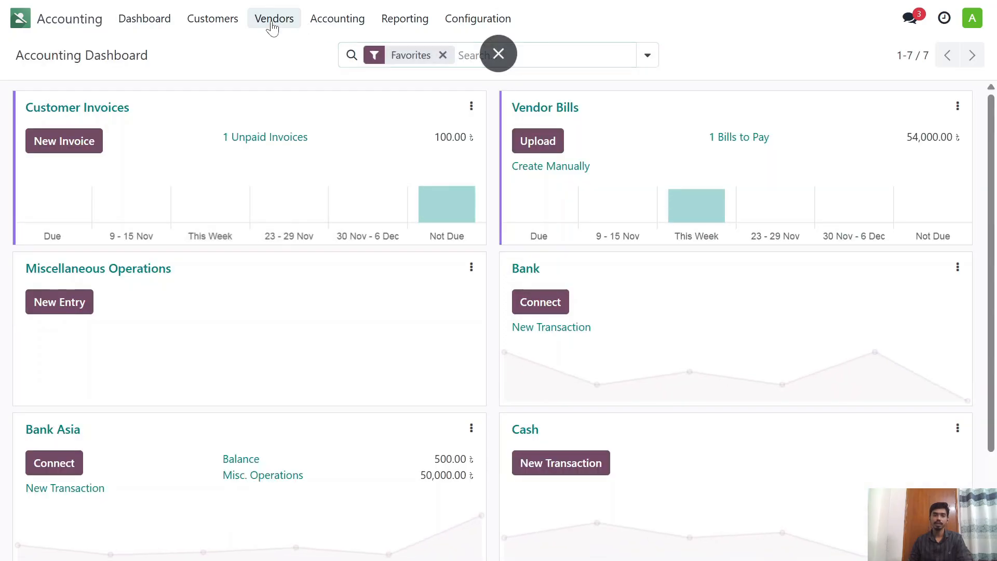
pyautogui.click(273, 24)
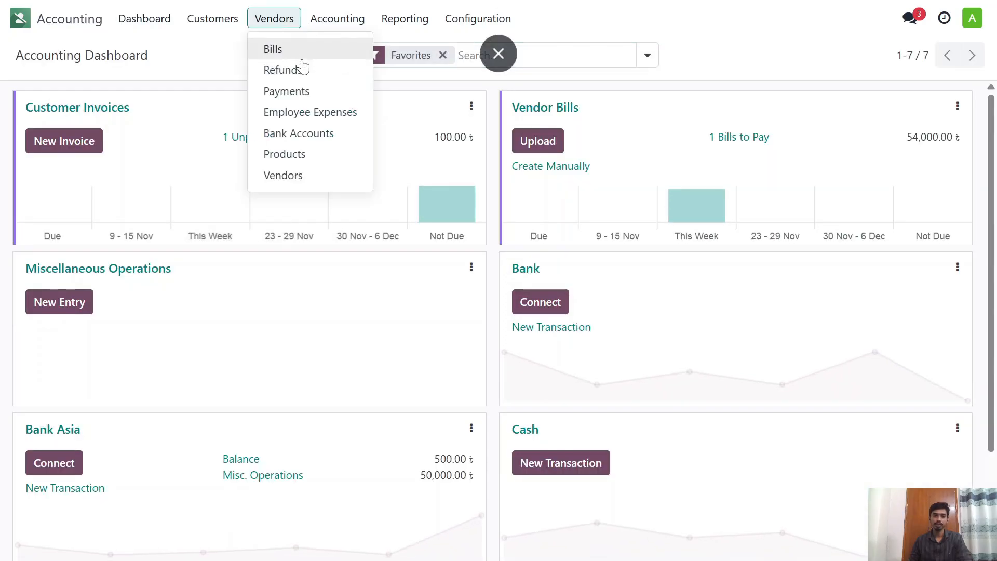
pyautogui.click(308, 136)
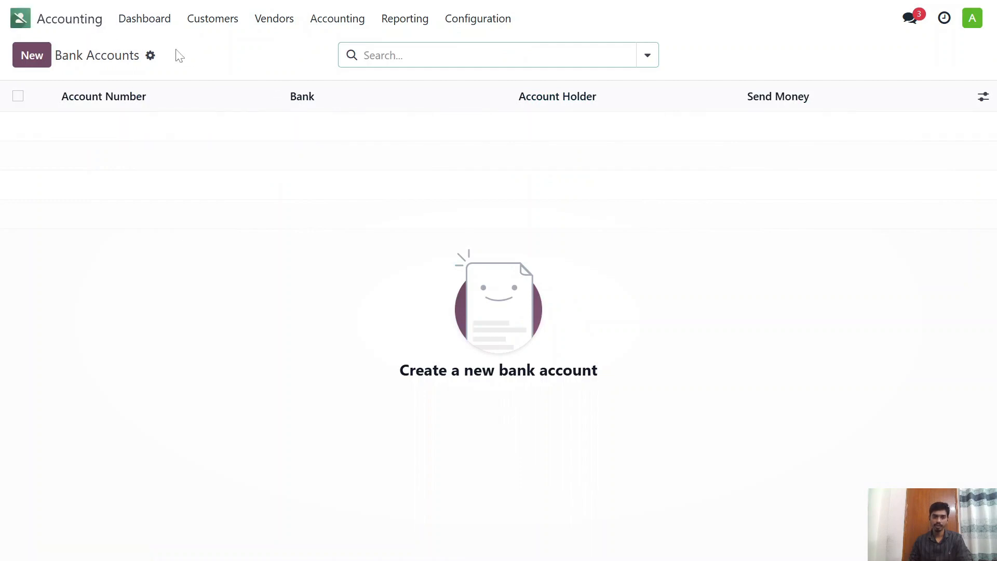
pyautogui.click(330, 21)
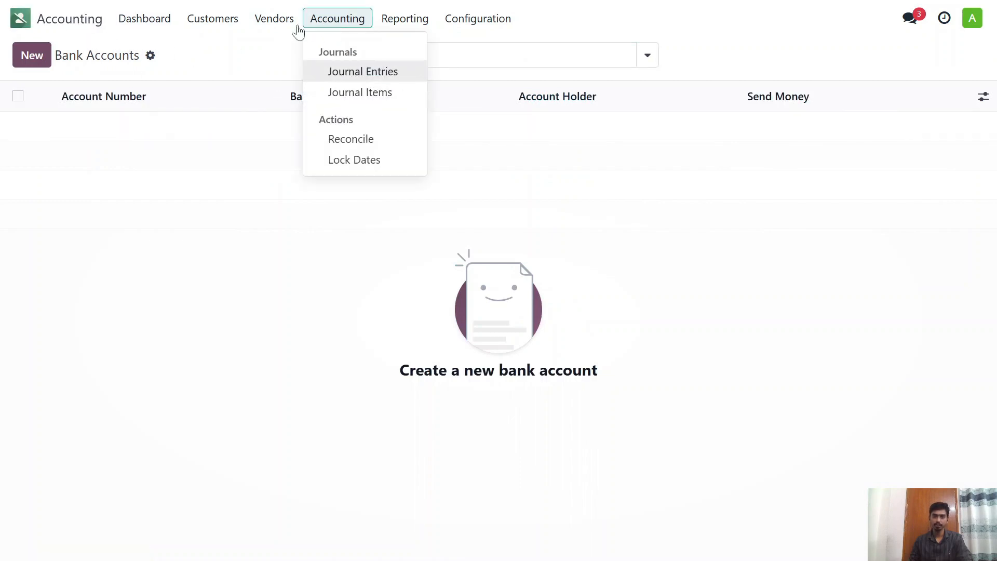
pyautogui.moveTo(277, 18)
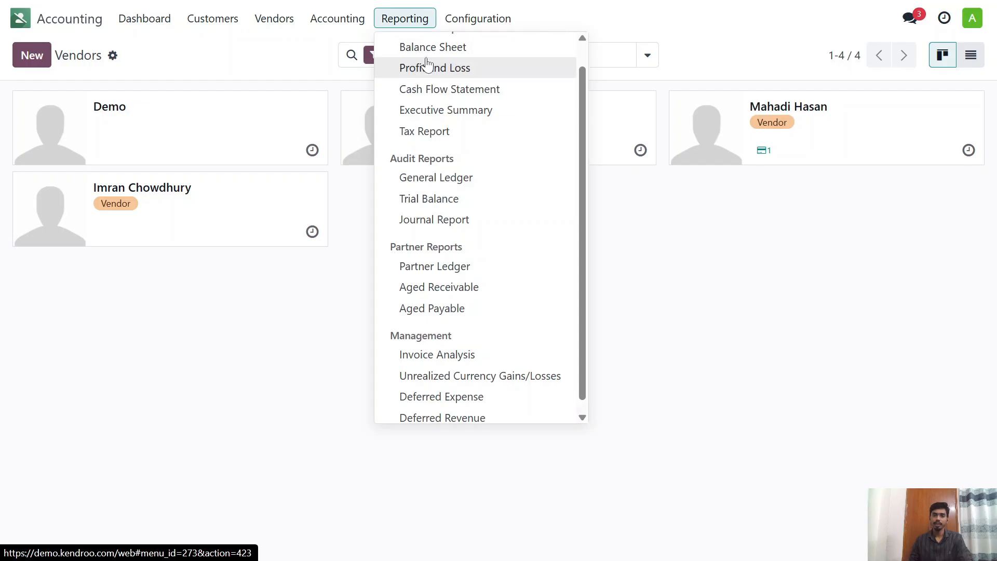
# Step: Open the Partner Ledger report and expand all three partners to view their entries
pyautogui.scroll(1, 423, 67)
pyautogui.scroll(-1, 445, 141)
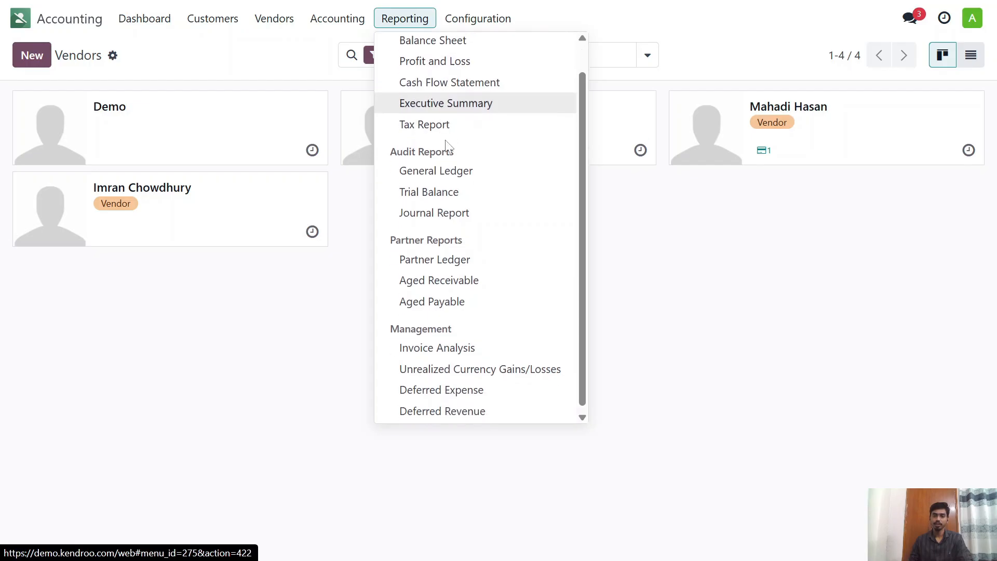
pyautogui.click(440, 258)
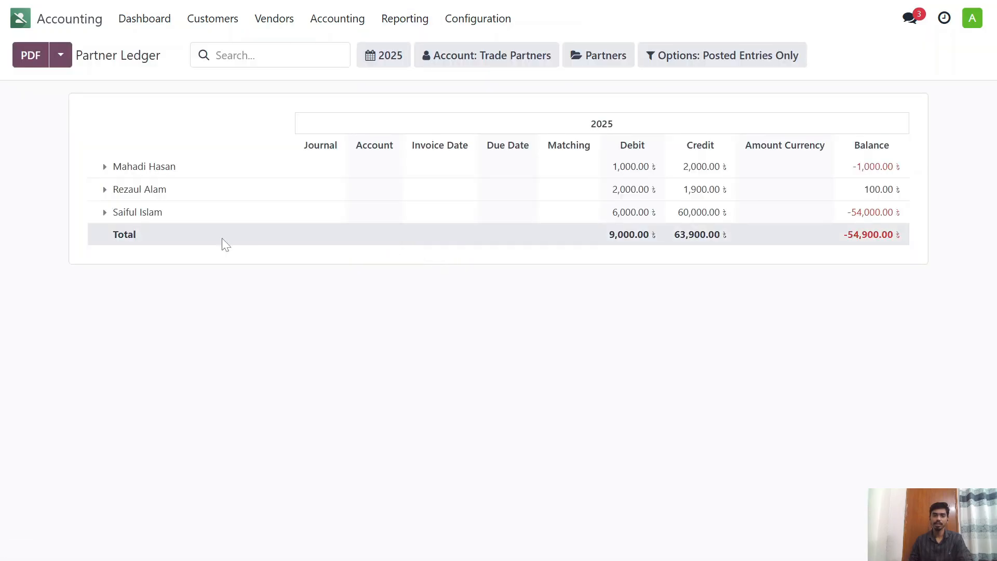
pyautogui.click(105, 167)
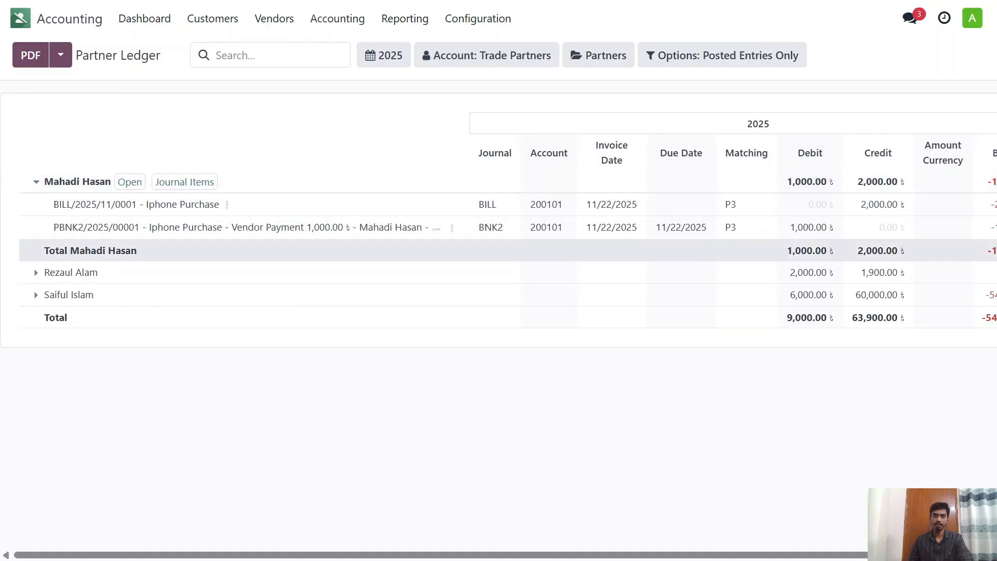
pyautogui.click(36, 272)
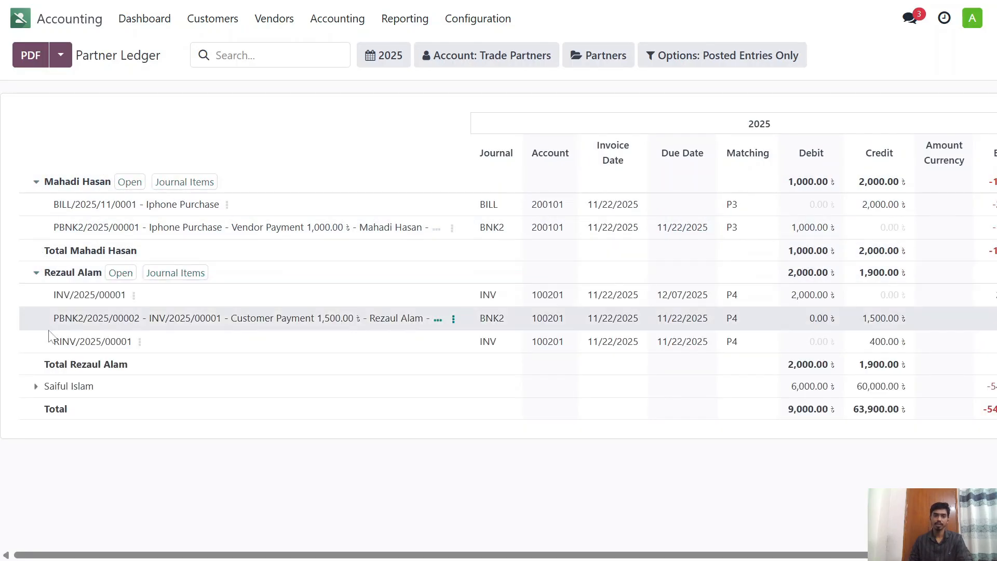
pyautogui.click(38, 387)
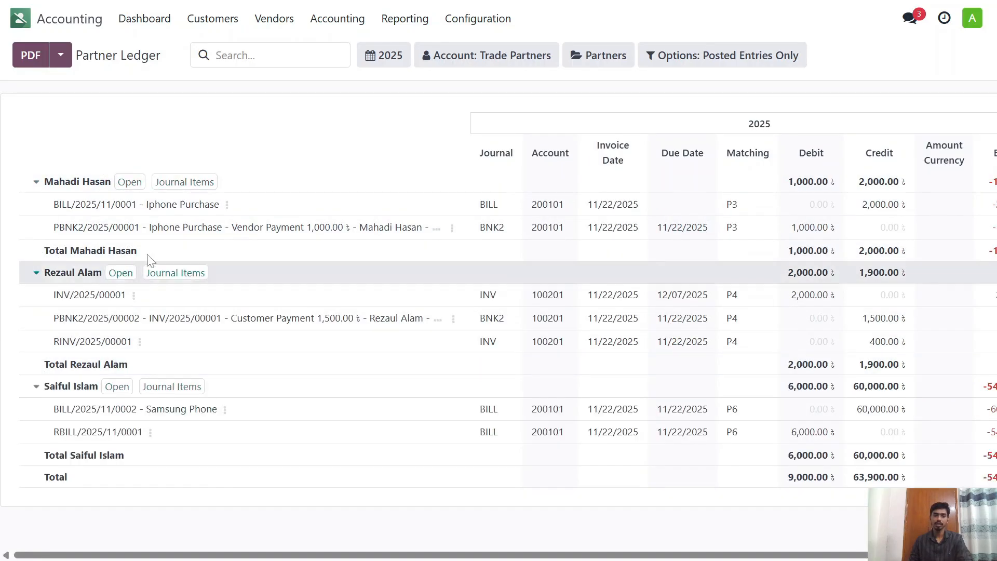
# Step: Filter the Partner Ledger to receivable accounts only to examine the customer's entries
pyautogui.click(460, 55)
pyautogui.click(451, 130)
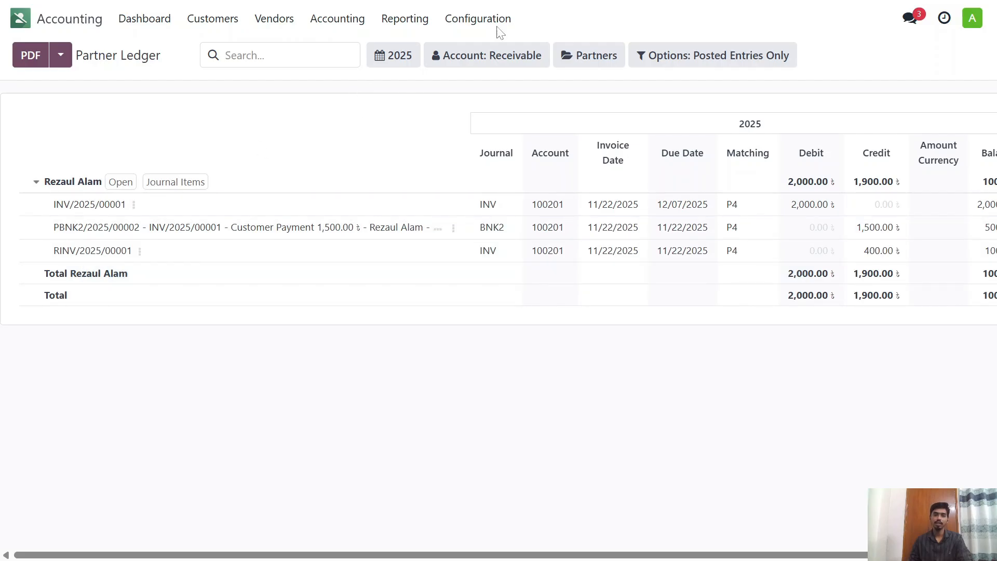
pyautogui.click(523, 58)
pyautogui.click(446, 133)
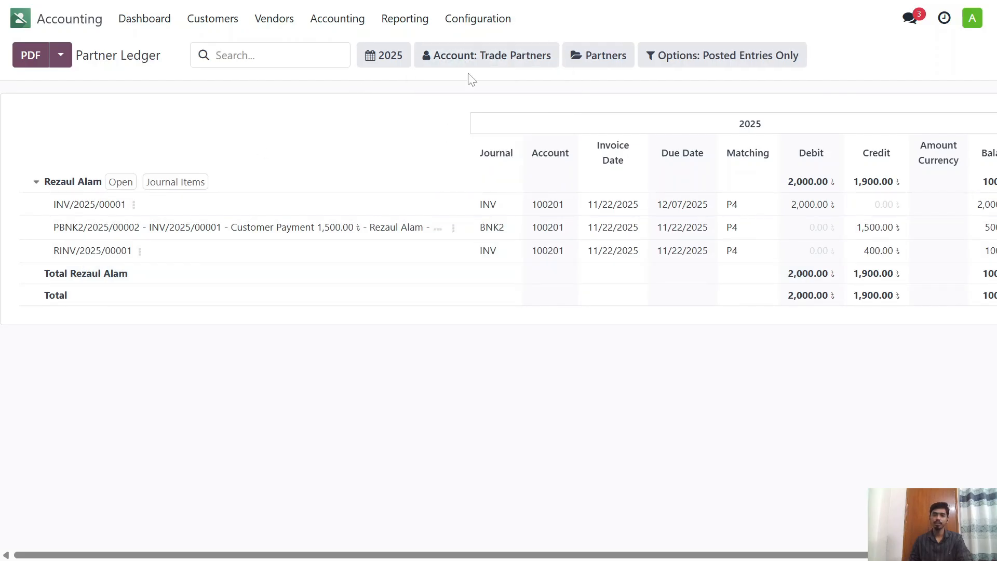
pyautogui.click(478, 58)
pyautogui.click(454, 90)
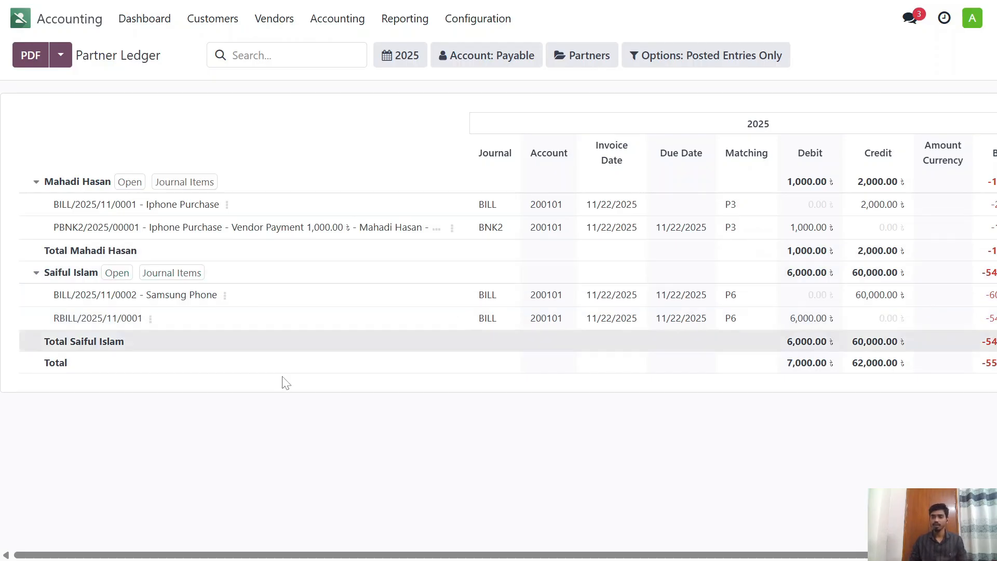
pyautogui.moveTo(427, 554); pyautogui.dragTo(454, 560)
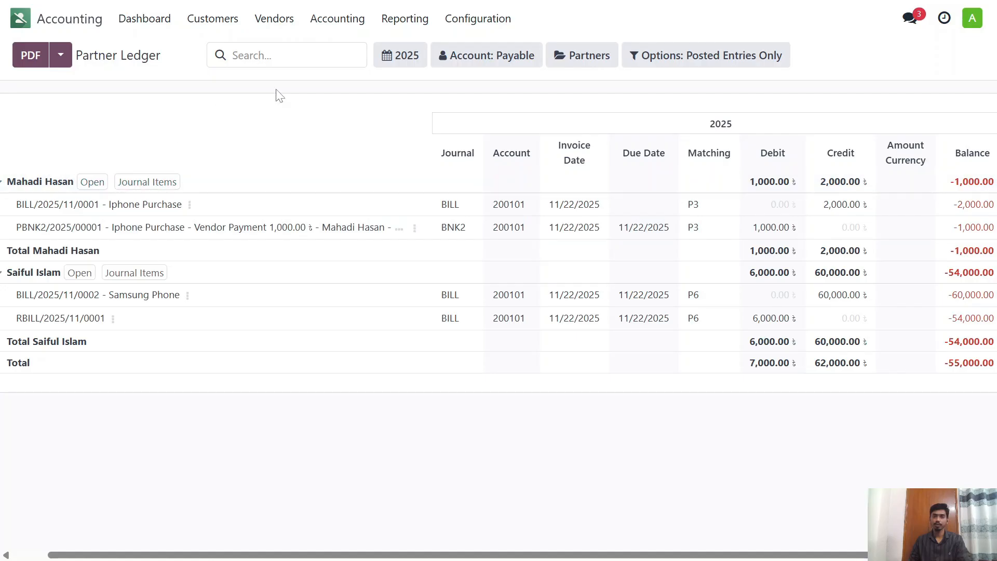
# Step: Open the General Ledger report and expand the Bank Asia and Account Receivable accounts to view their entries
pyautogui.click(329, 23)
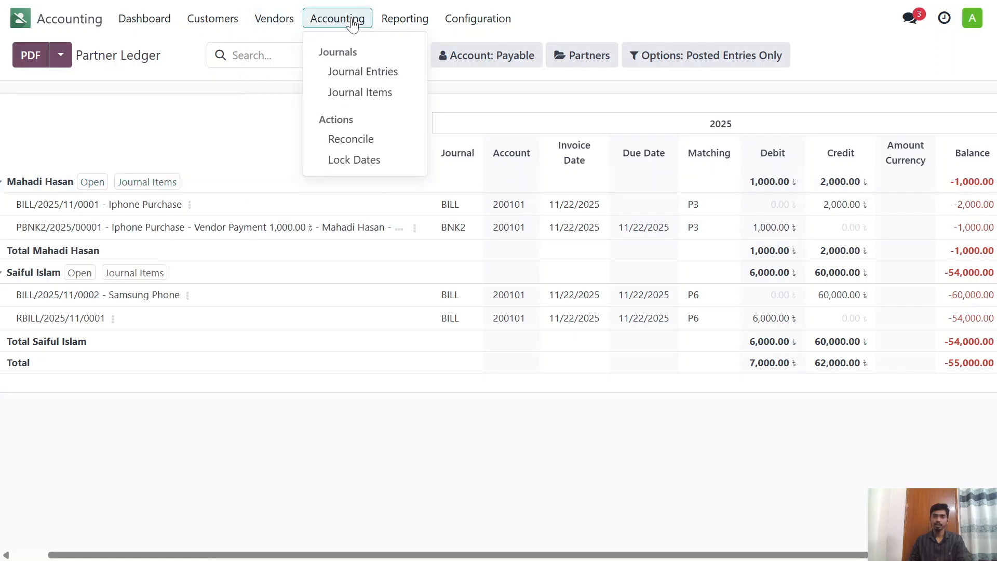
pyautogui.moveTo(383, 29)
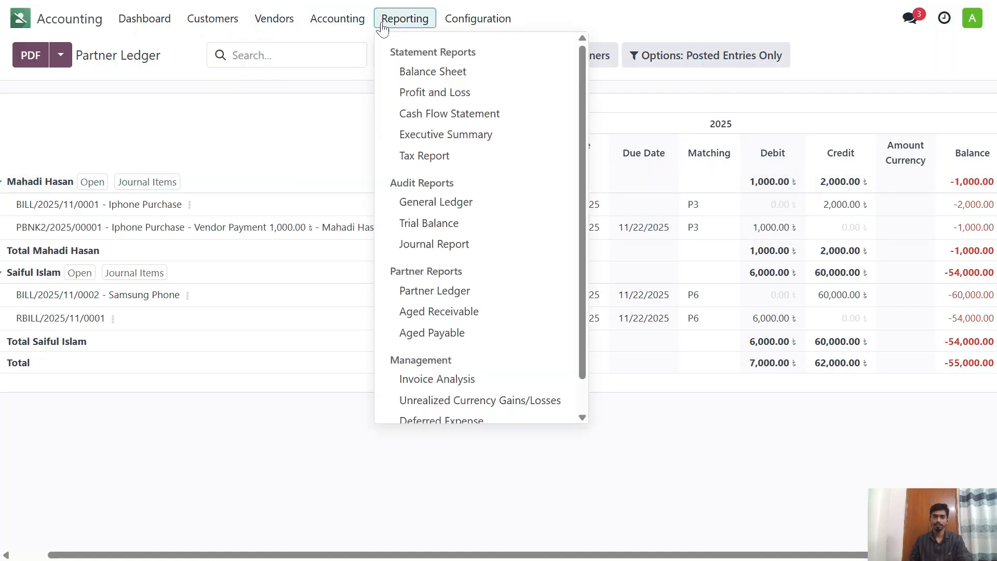
pyautogui.click(431, 203)
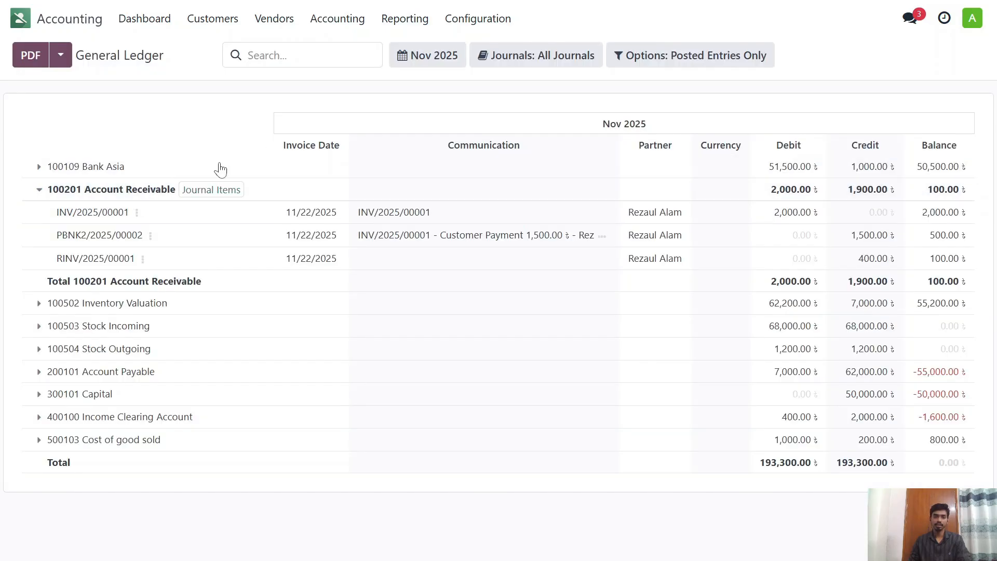
pyautogui.click(38, 192)
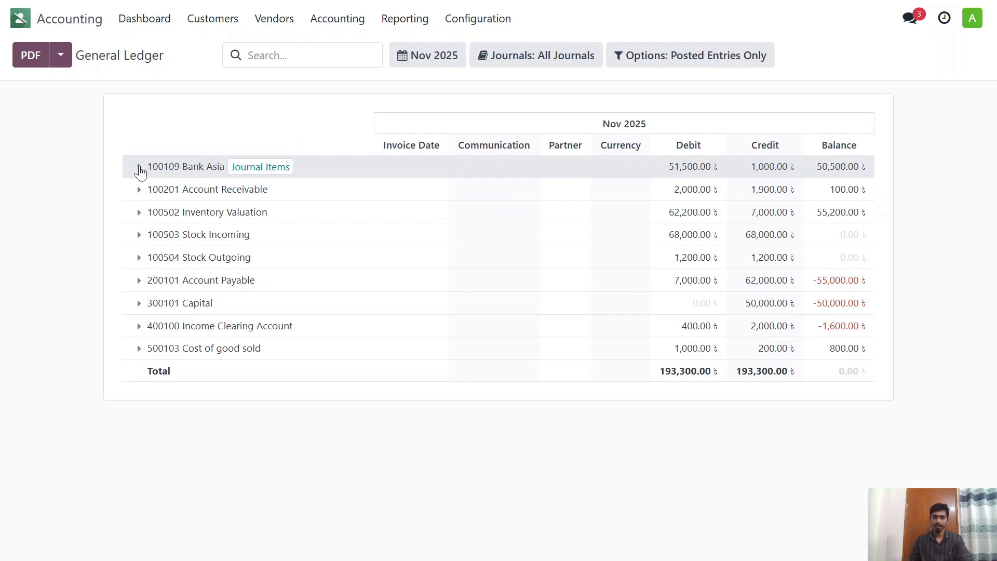
pyautogui.click(141, 167)
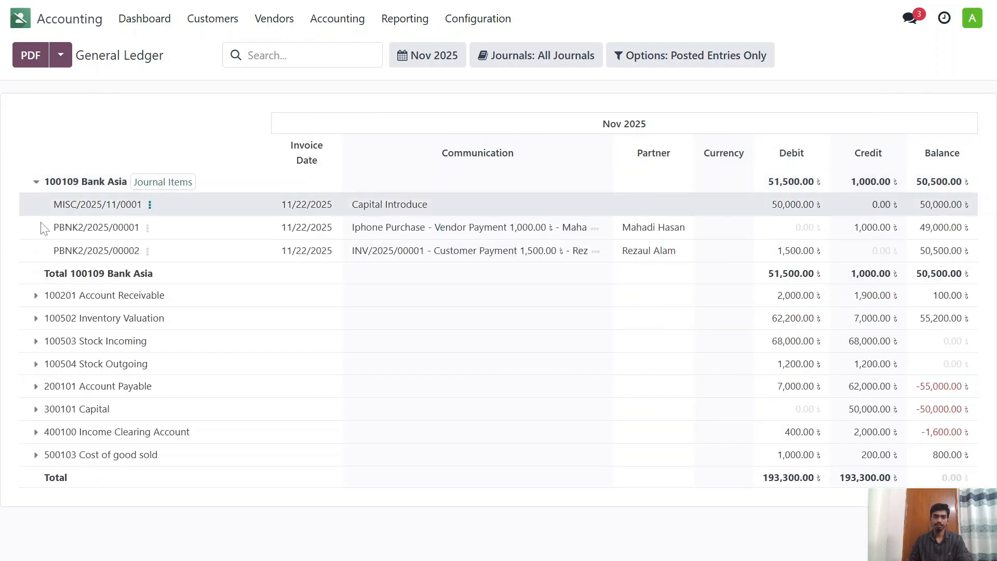
pyautogui.click(44, 305)
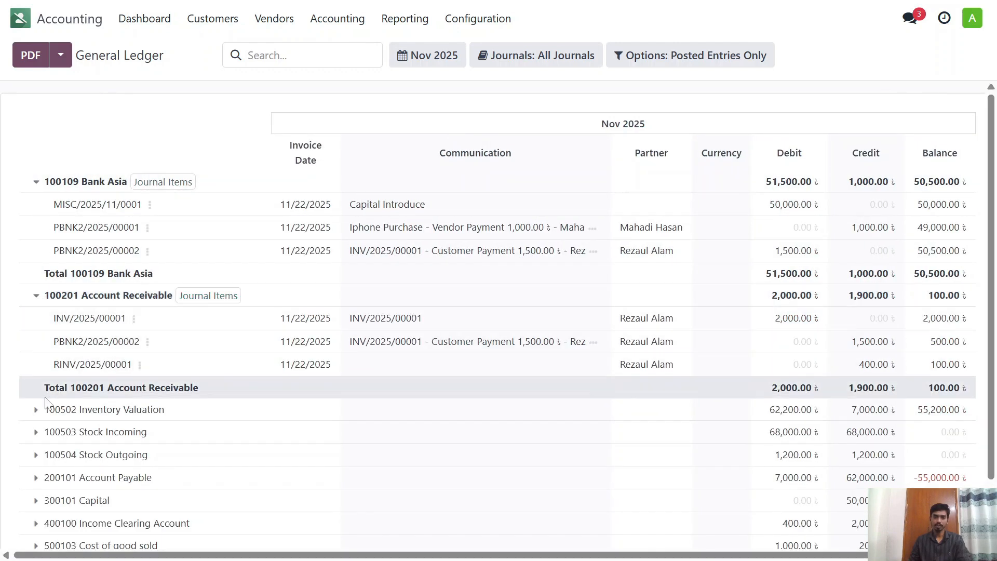
# Step: Expand the Inventory Valuation, Stock Incoming and Stock Outgoing accounts in the General Ledger to view their stock entries
pyautogui.click(36, 409)
pyautogui.scroll(-4, 140, 291)
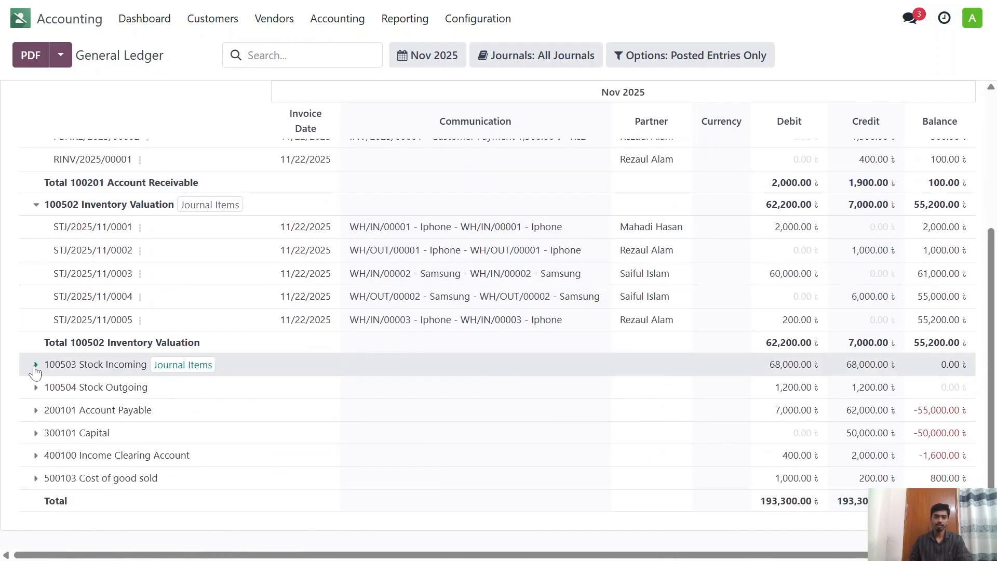
pyautogui.click(35, 368)
pyautogui.scroll(-3, 41, 342)
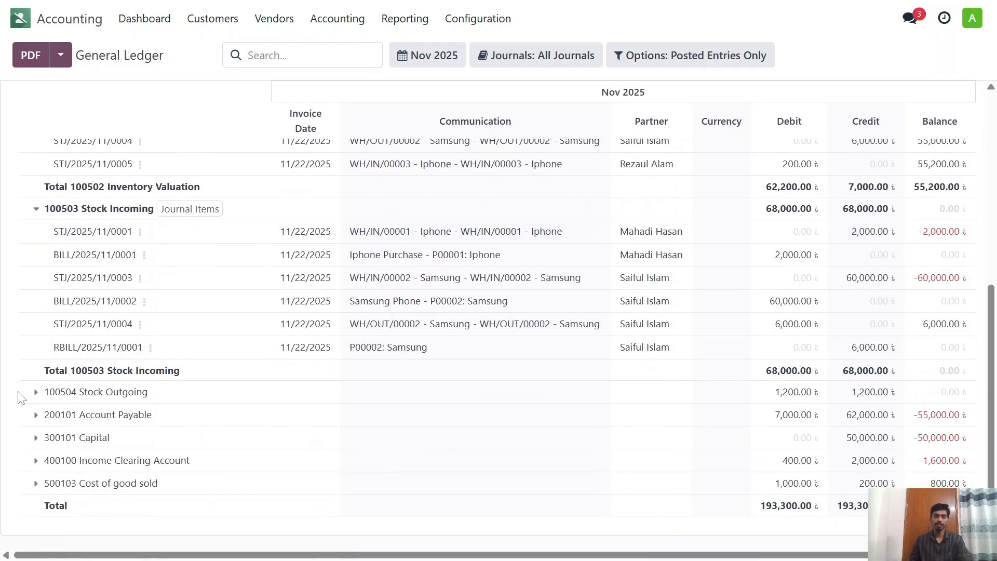
pyautogui.click(35, 392)
pyautogui.scroll(-2, 32, 405)
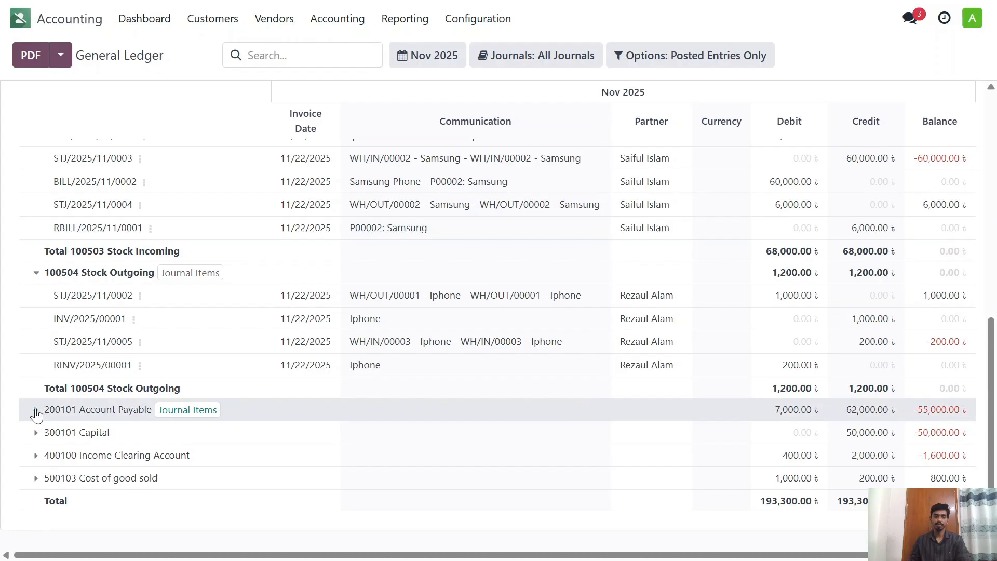
# Step: Expand the Account Payable, Capital, Income Clearing Account and Cost of good sold accounts and review the ledger entries
pyautogui.click(33, 410)
pyautogui.scroll(-2, 32, 415)
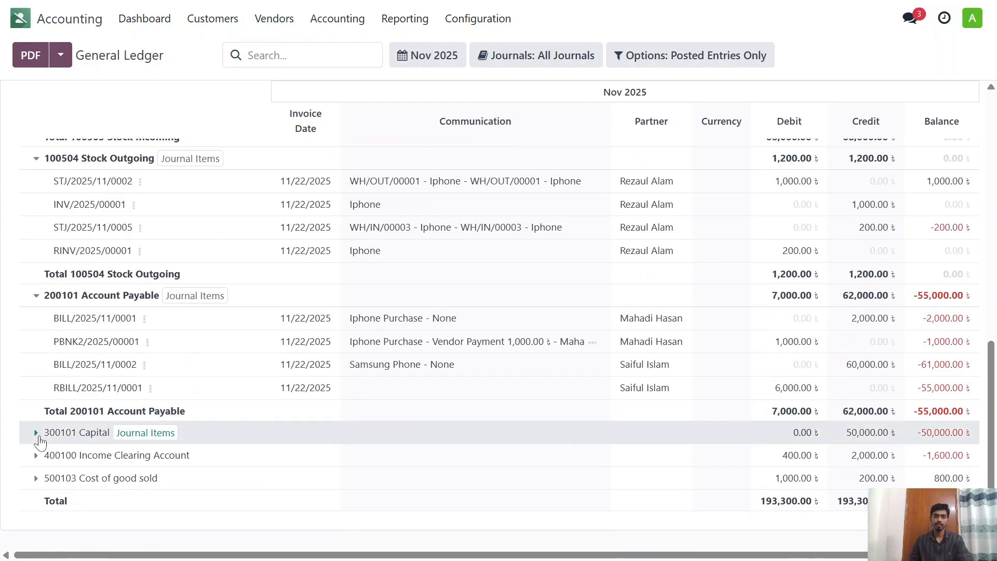
pyautogui.click(35, 433)
pyautogui.scroll(-1, 49, 366)
pyautogui.click(36, 456)
pyautogui.scroll(-1, 69, 385)
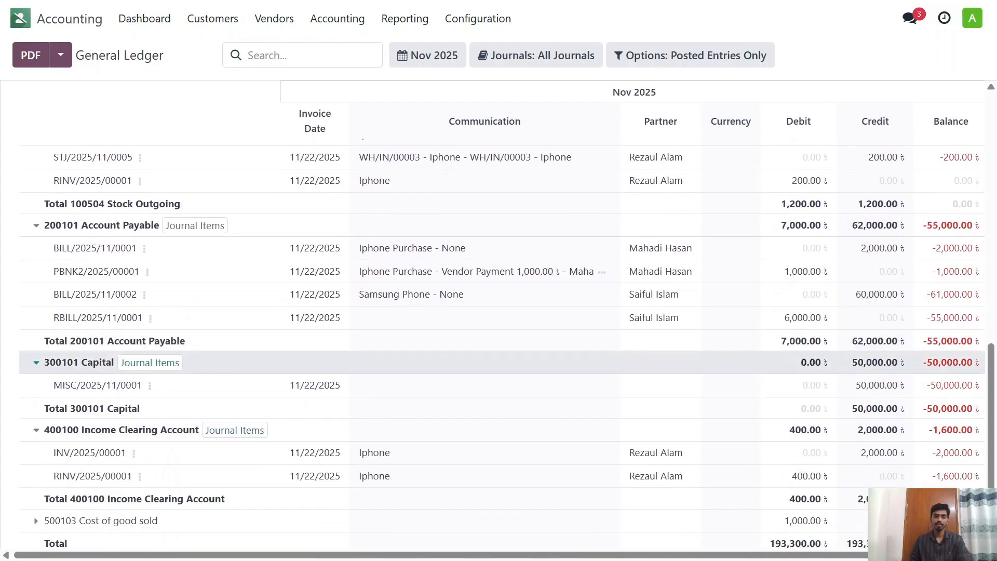
pyautogui.click(36, 478)
pyautogui.scroll(-1, 38, 467)
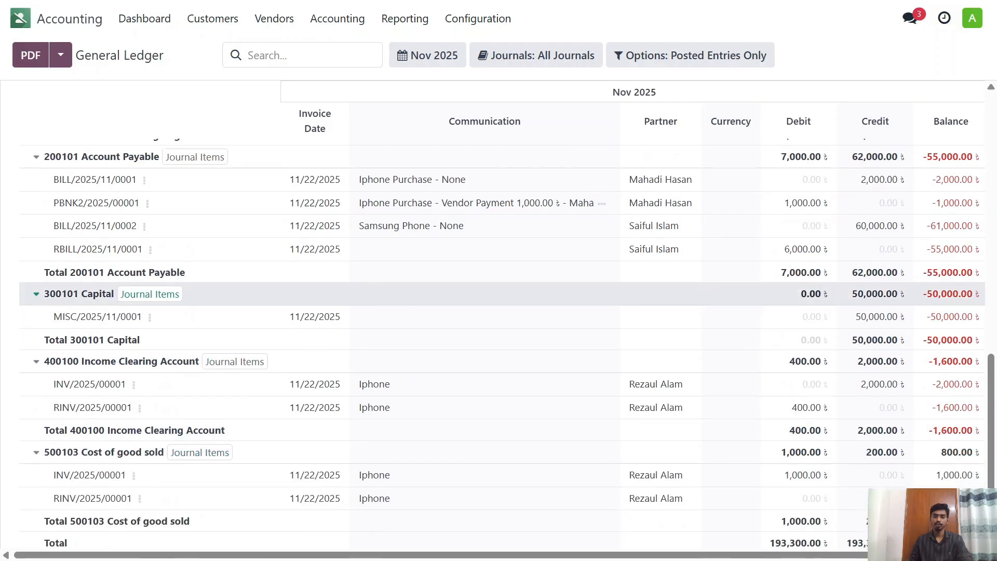
pyautogui.scroll(10, 102, 424)
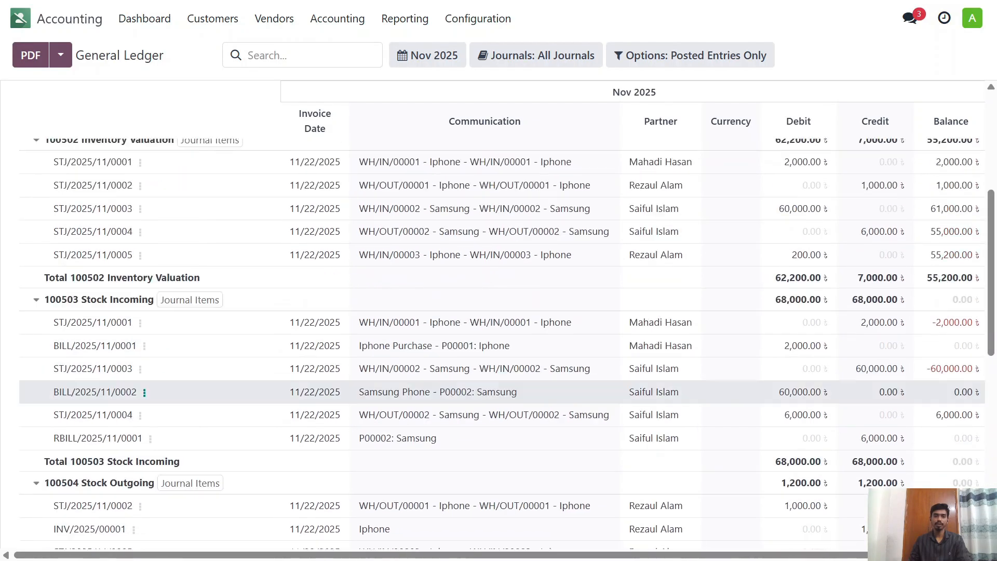
pyautogui.click(394, 24)
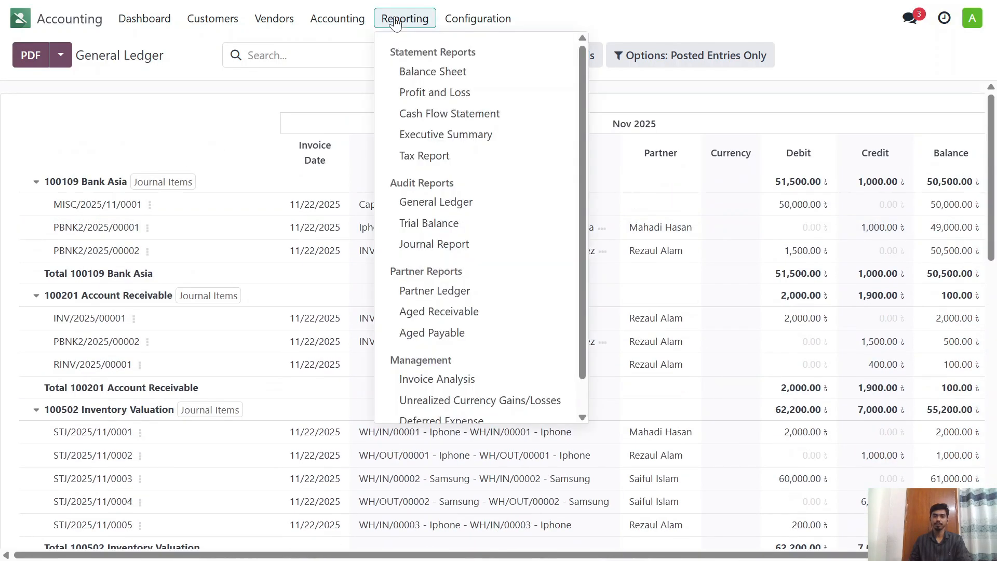
pyautogui.click(358, 26)
pyautogui.moveTo(213, 19)
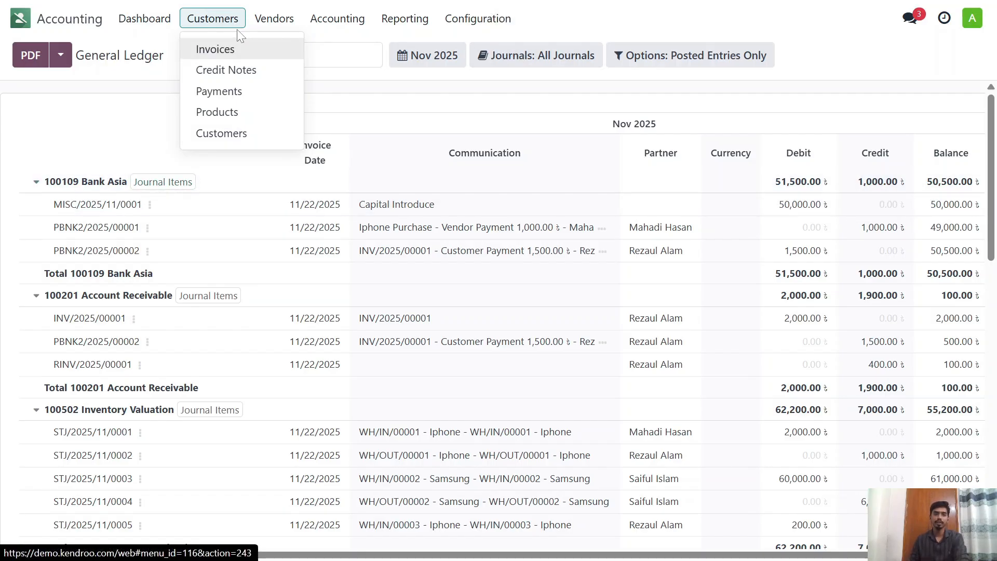
pyautogui.moveTo(272, 23)
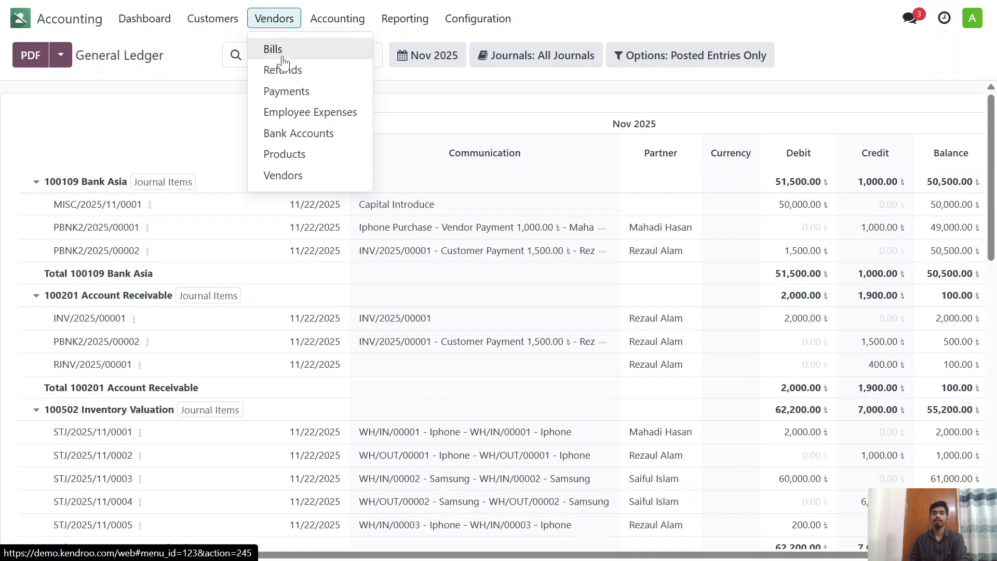
pyautogui.click(342, 17)
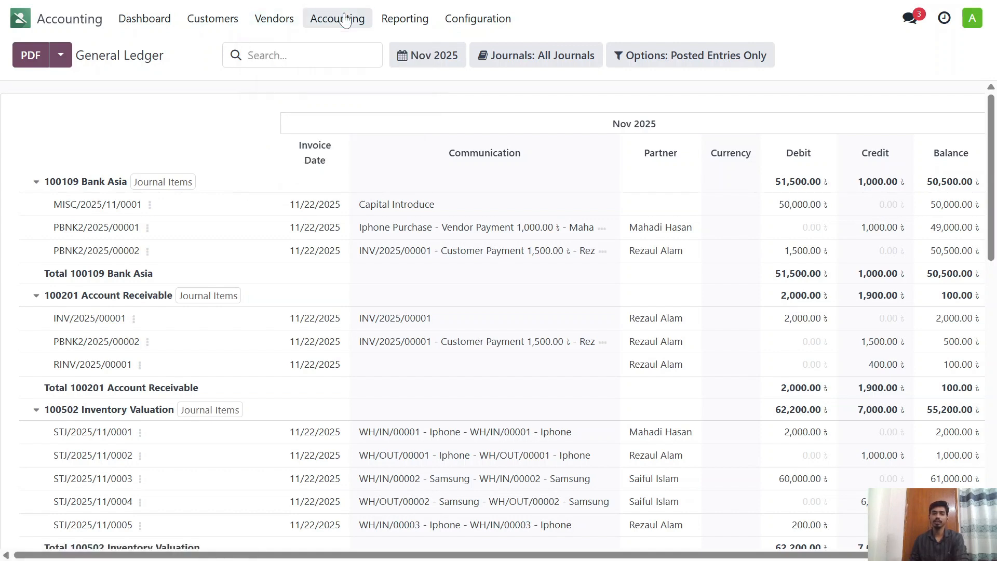
# Step: Open the Balance Sheet report and examine its assets, liabilities and equity sections
pyautogui.click(415, 20)
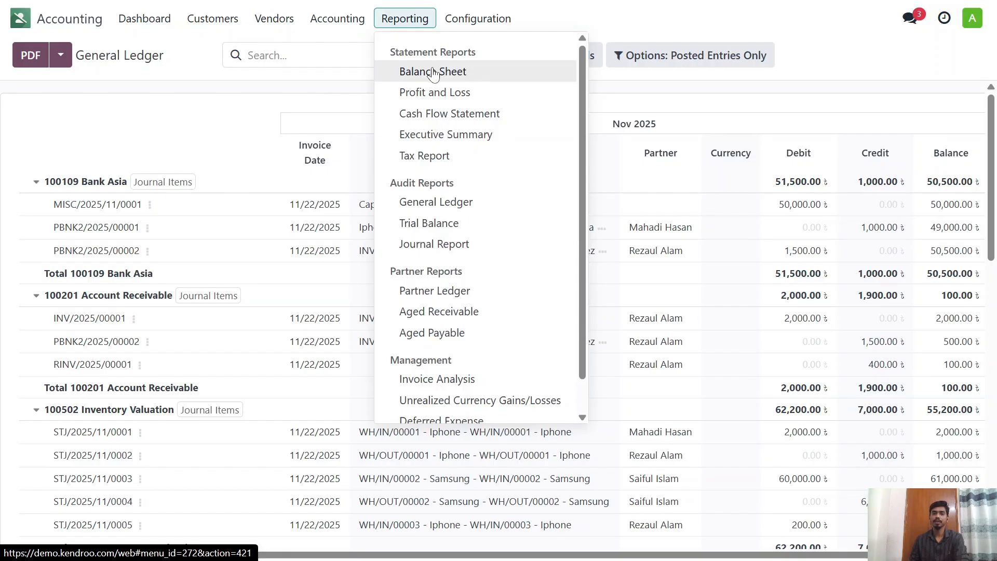
pyautogui.click(434, 74)
pyautogui.scroll(-3, 314, 138)
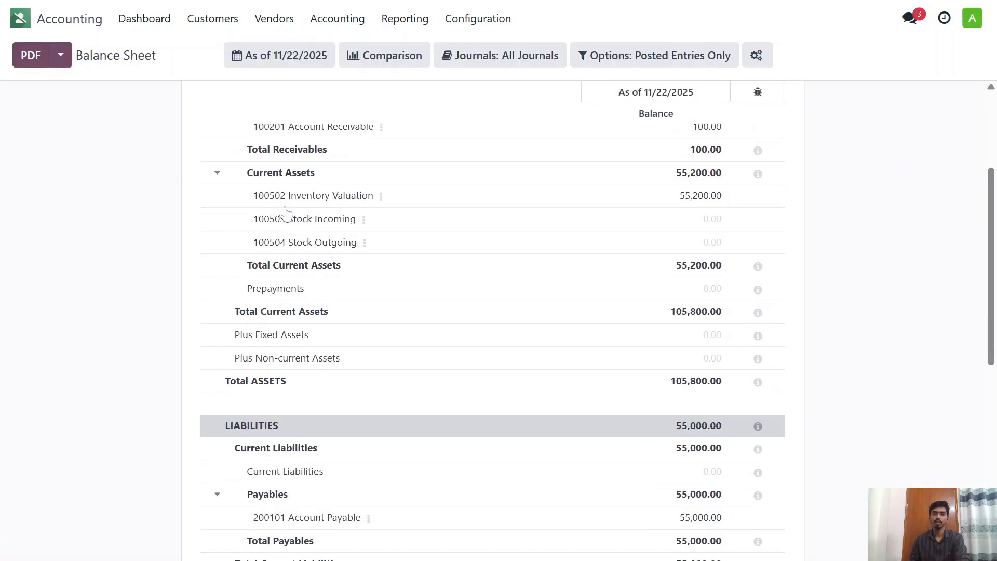
pyautogui.scroll(-8, 285, 211)
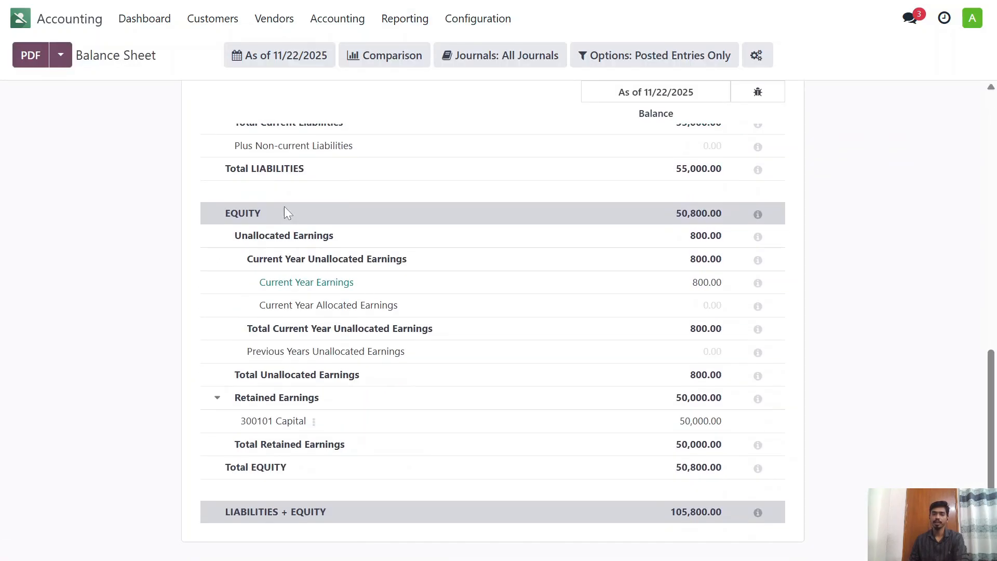
pyautogui.scroll(10, 285, 207)
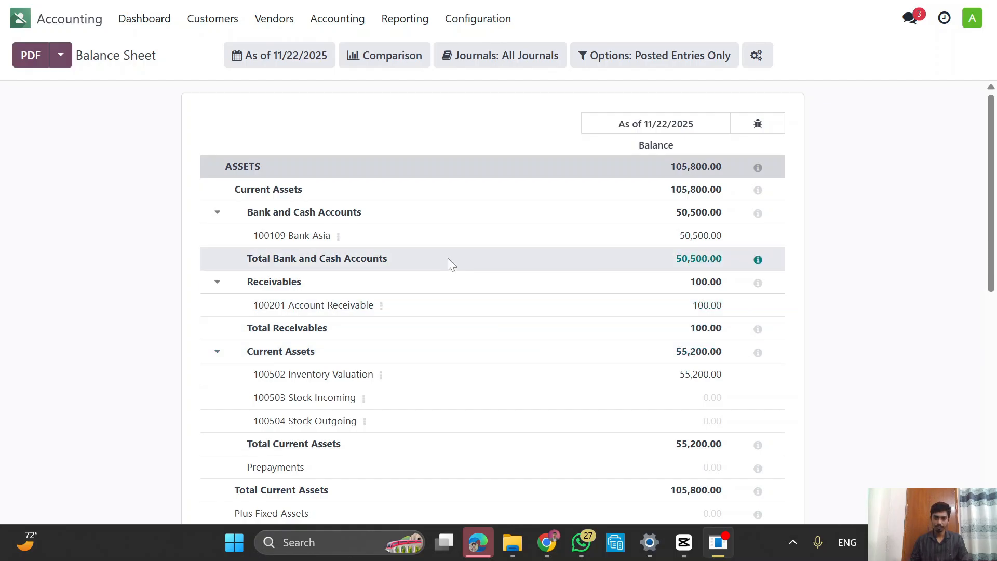
pyautogui.scroll(-1, 450, 259)
pyautogui.scroll(1, 454, 256)
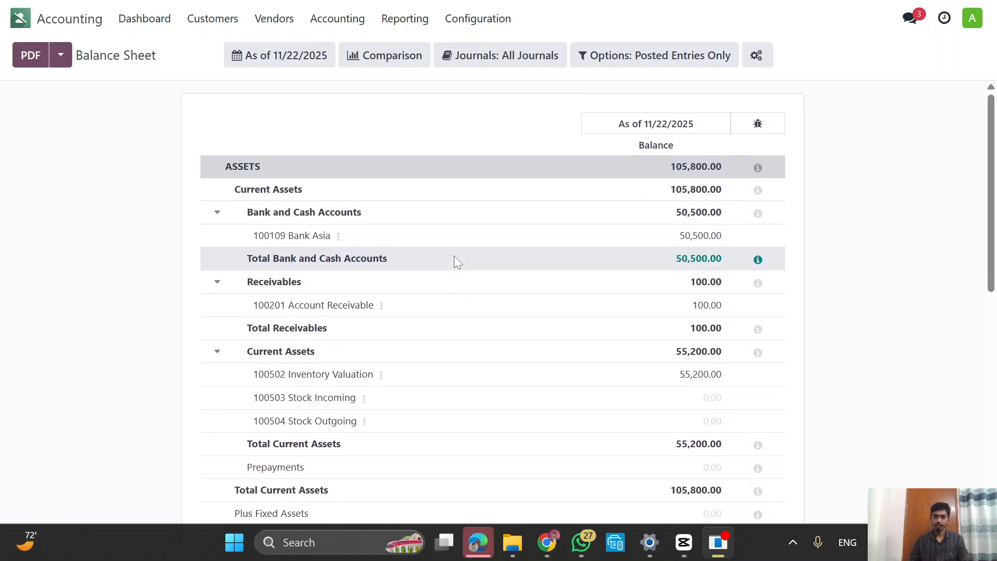